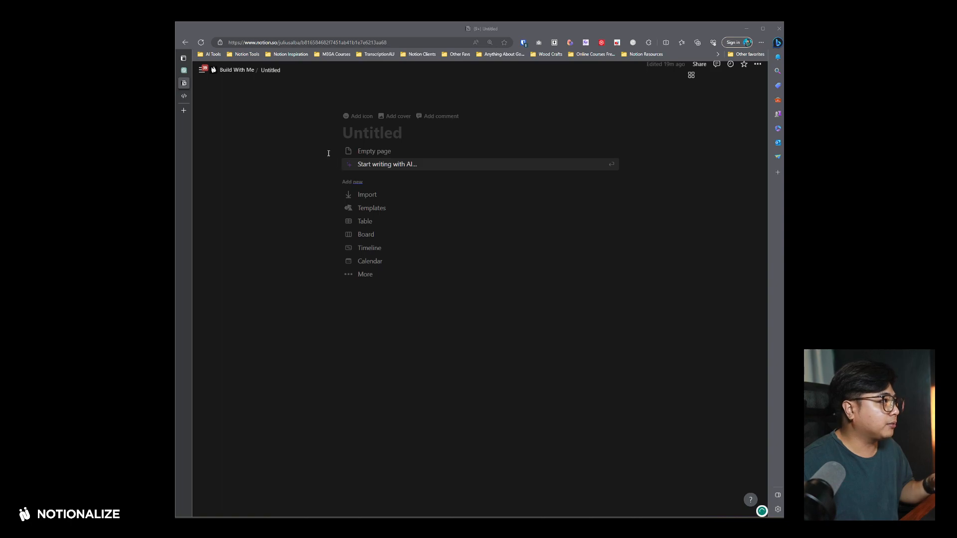
- Switch to ChatGPT and start a message reading "Act as a task management expert and give me a"
mouse_move(184, 72)
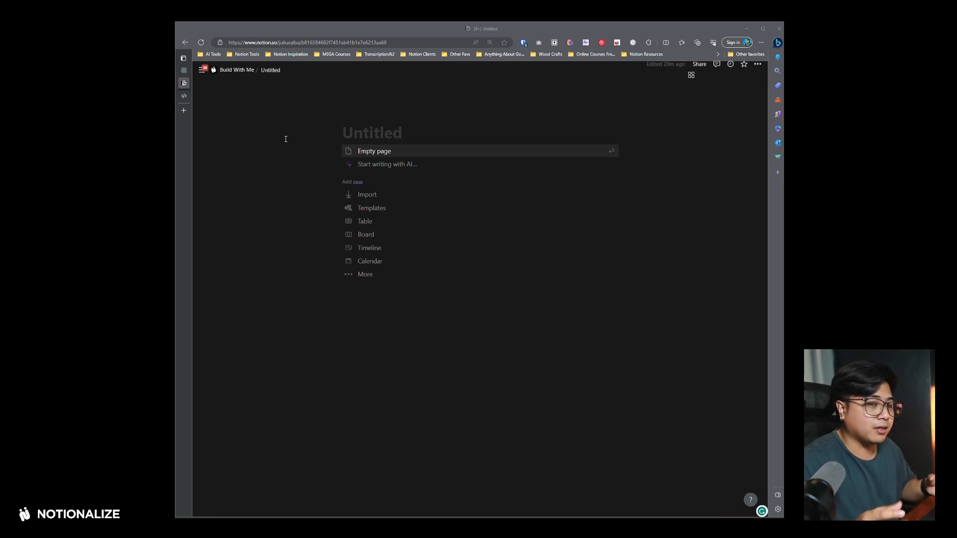
click(214, 71)
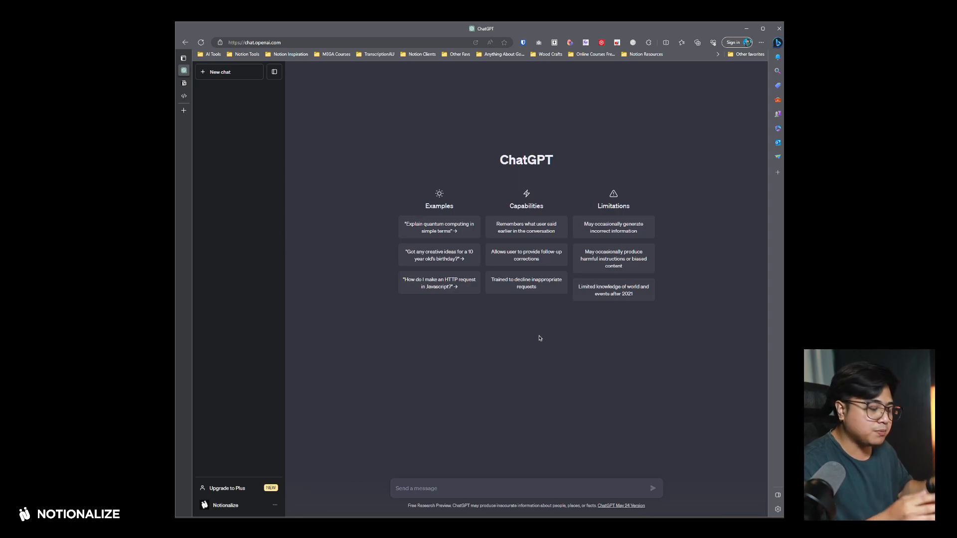
text(Act as a)
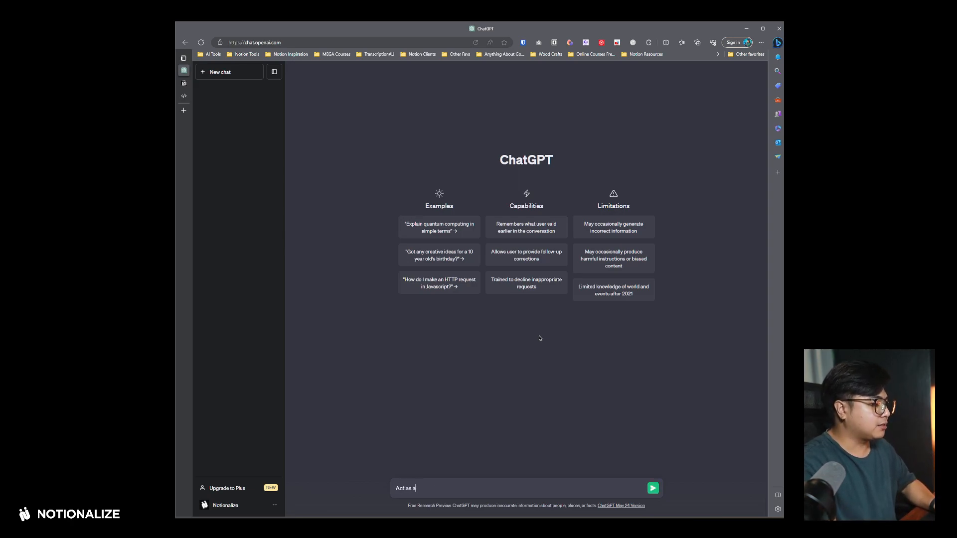
text( task)
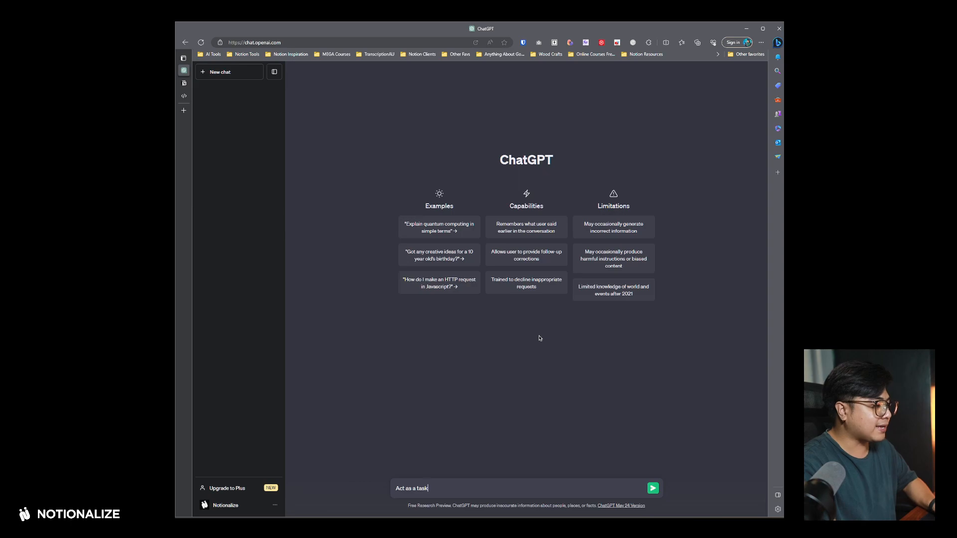
text( management expert,)
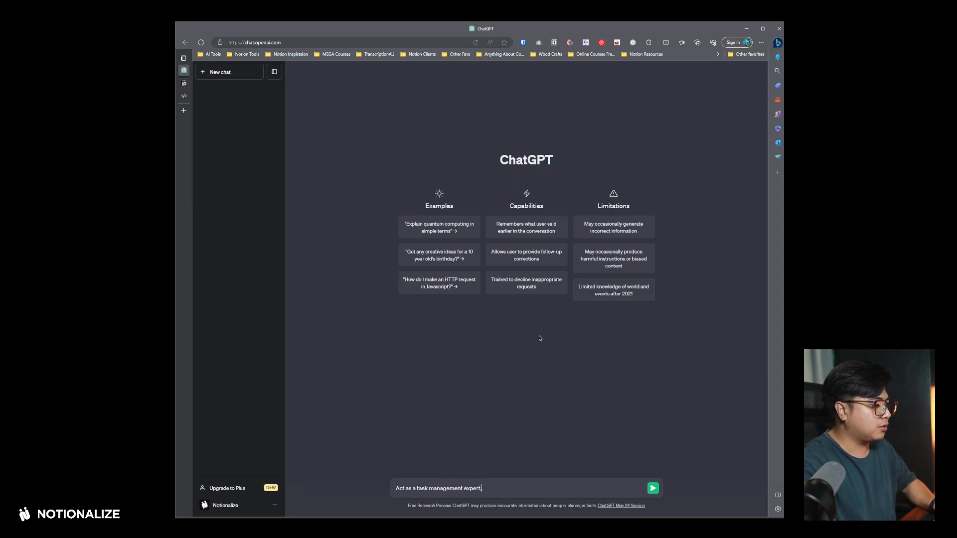
key(BackSpace)
text(and)
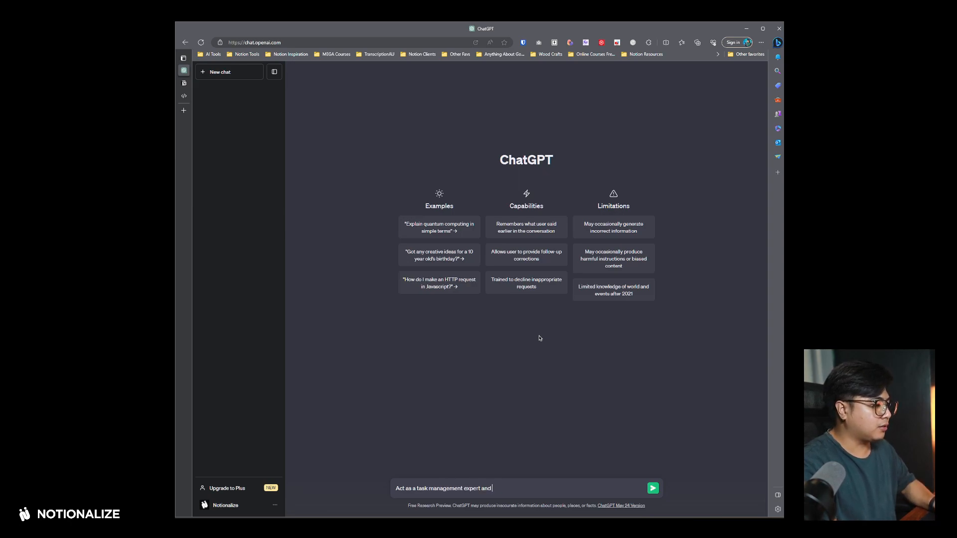
text( d)
key(BackSpace)
text(give me a )
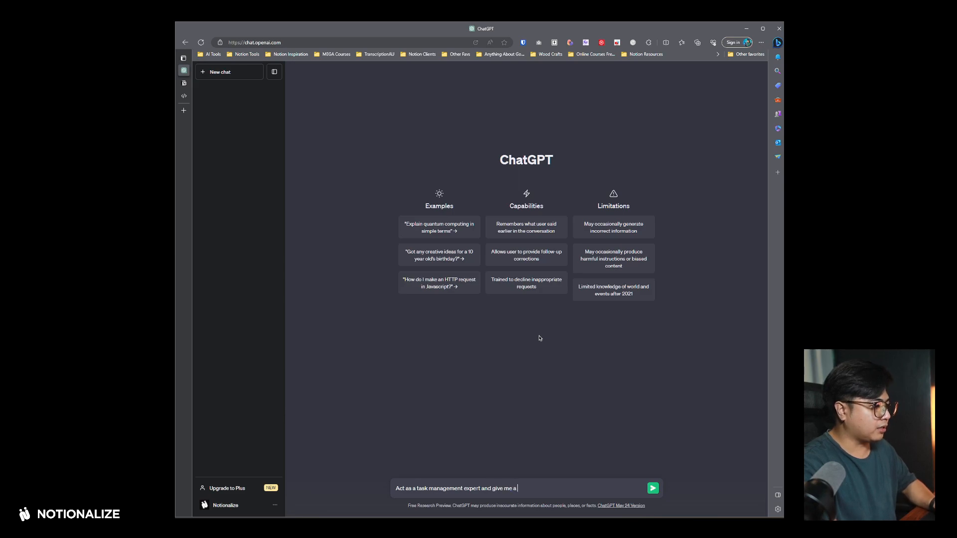
- Complete the prompt with "comprehensive layout and design for a task management system that I am going to build in Notion." and send it
text(comprehensive layout)
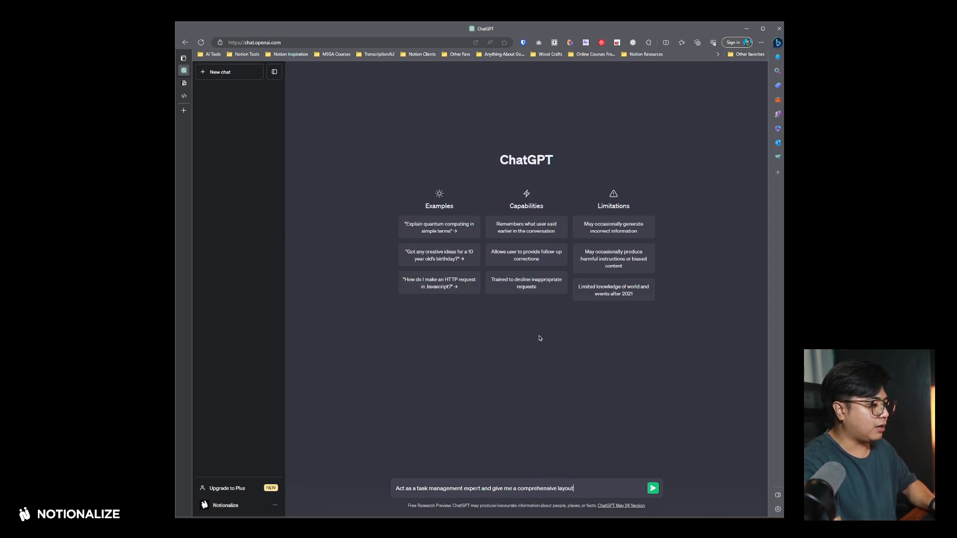
text( and design )
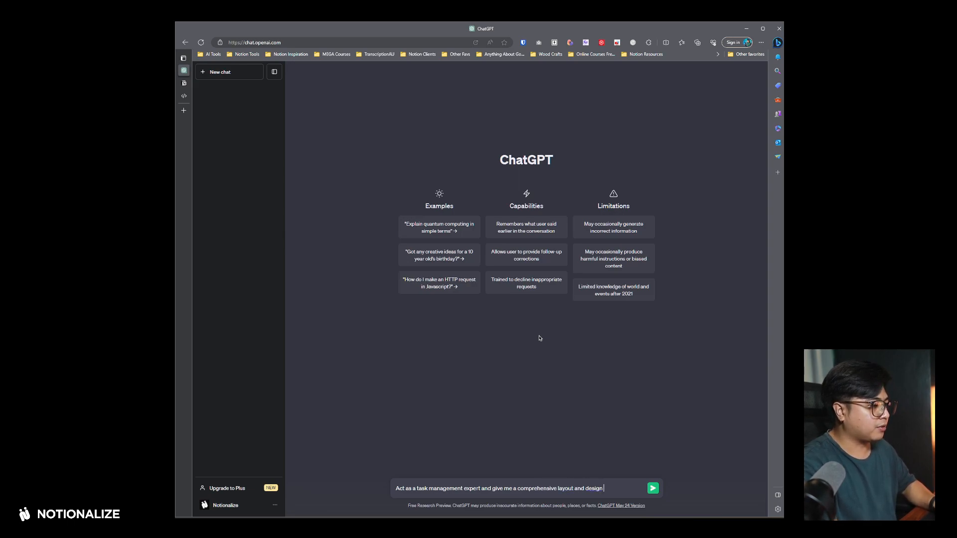
text(for a task )
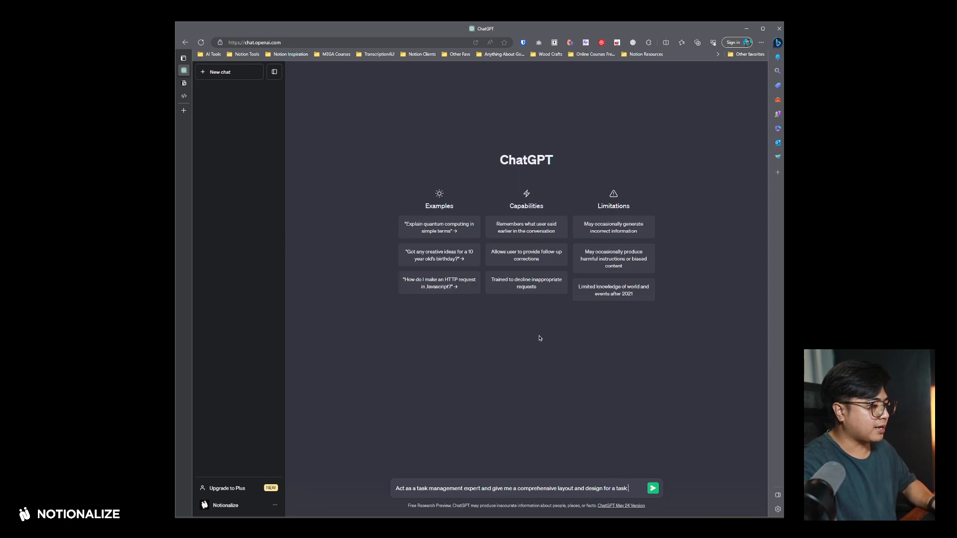
text(management system t)
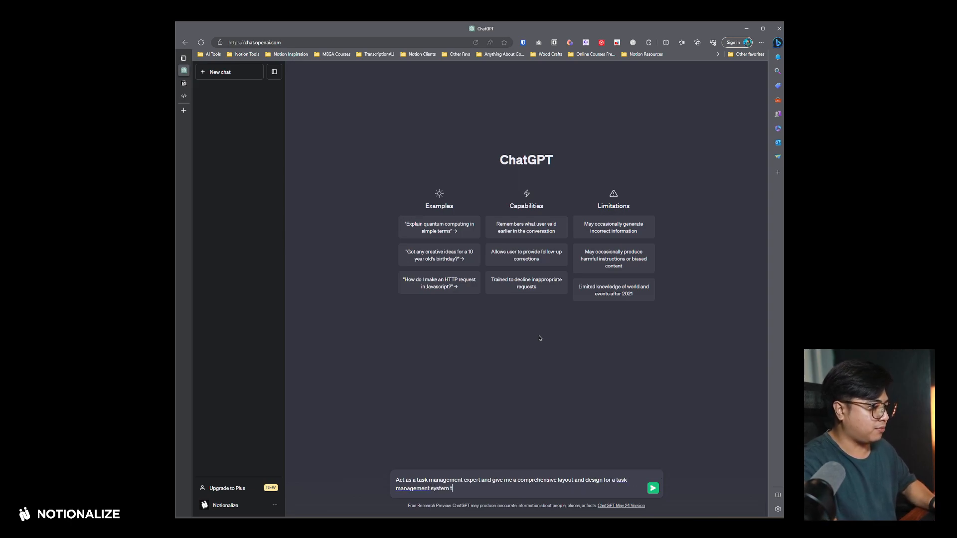
text(hat I am going to build in)
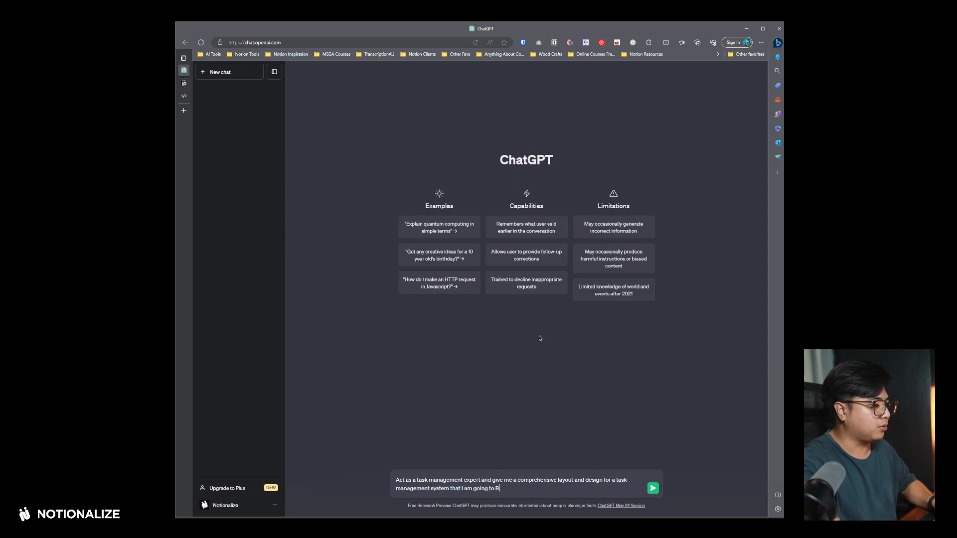
text( Notion.)
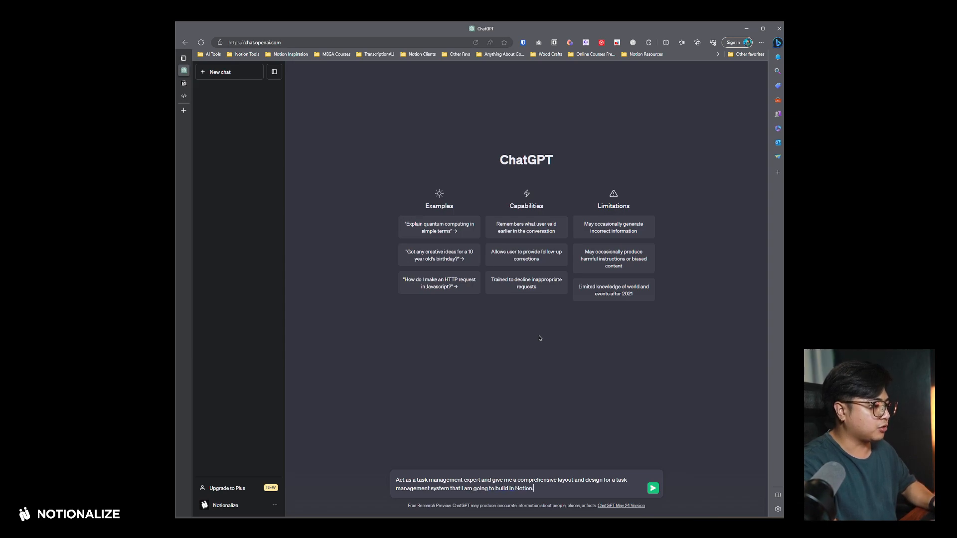
key(Return)
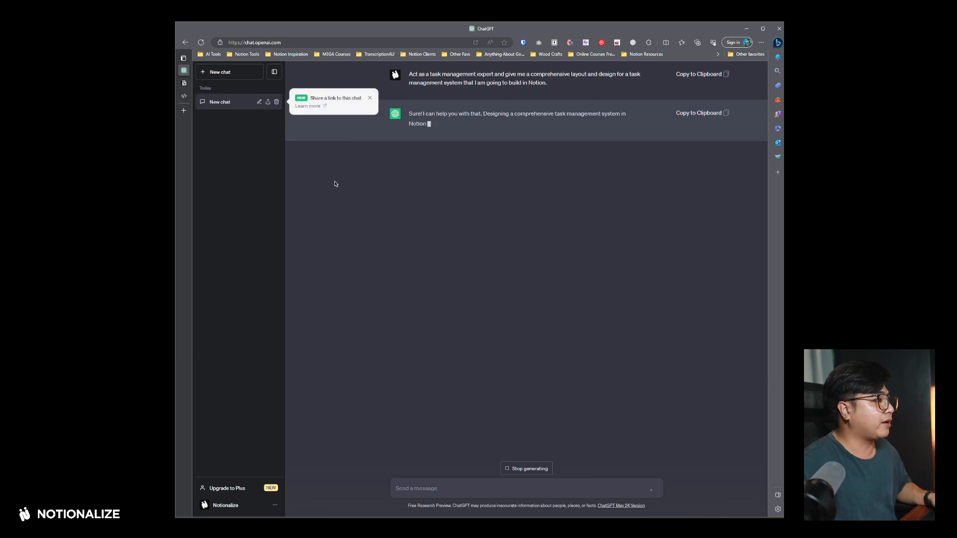
- Dismiss the share-link notice and read through the generated task management layout
click(370, 99)
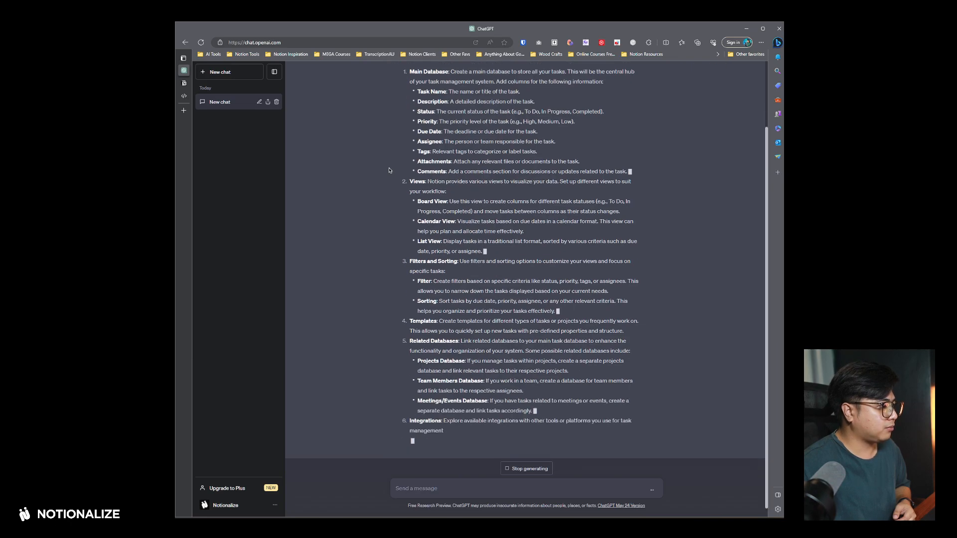
scroll(450, 147, up, 3)
scroll(450, 147, down, 3)
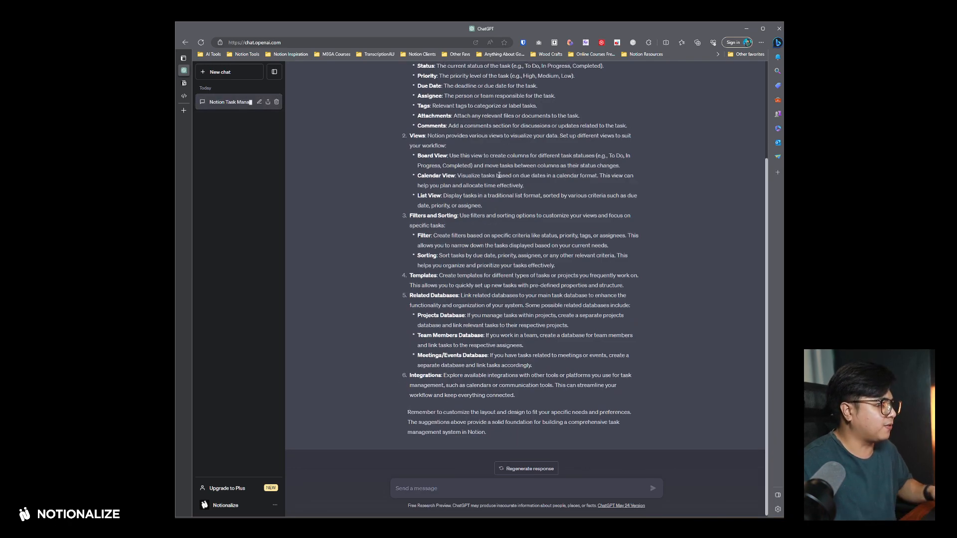
- Ask for a simpler design for a personal task management system usable on a day to day basis, plus a summary of how it works
text(M)
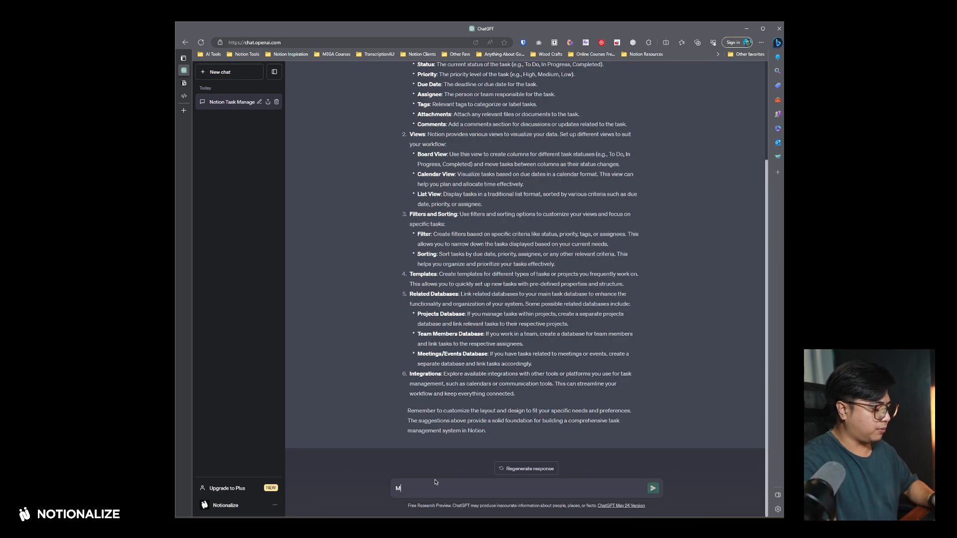
text(ake it soumore simple and dewsign)
key(BackSpace)
key(BackSpace)
key(BackSpace)
key(BackSpace)
key(BackSpace)
text(sign for a personal task management system that I can use on a day to day basis. And give me a summary of the)
key(BackSpace)
text(how it works.)
key(Return)
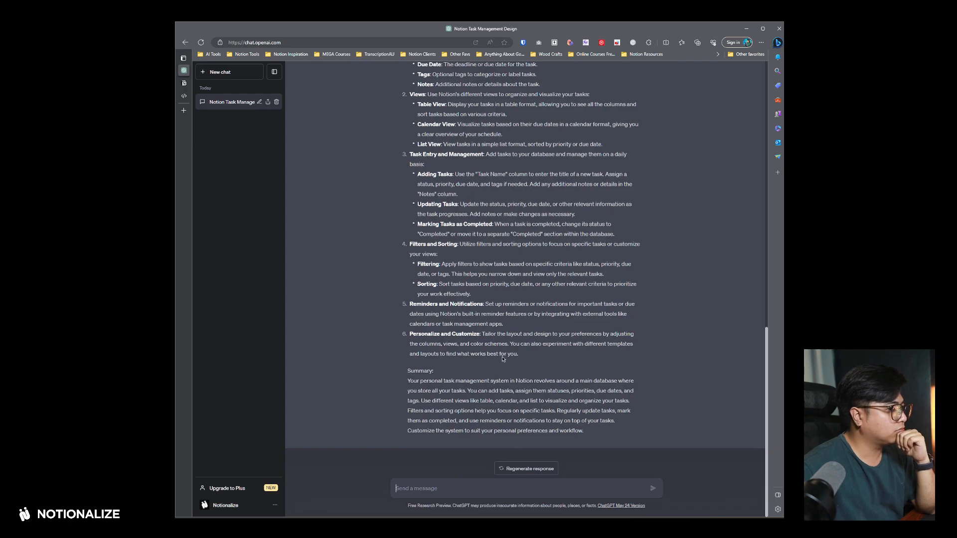
- Send the follow-up prompt "If I am going to build this in Notion, guide me through it and give me very specific steps."
click(185, 83)
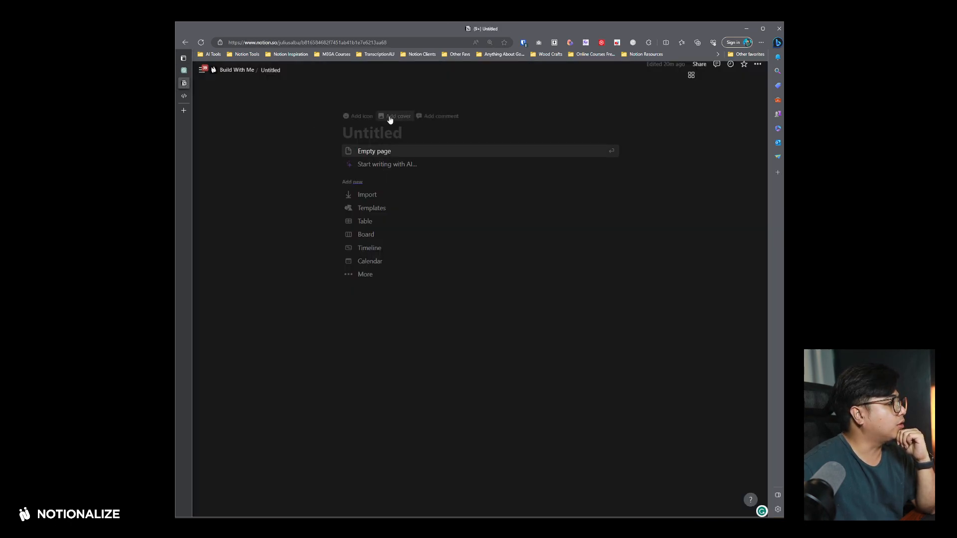
click(209, 73)
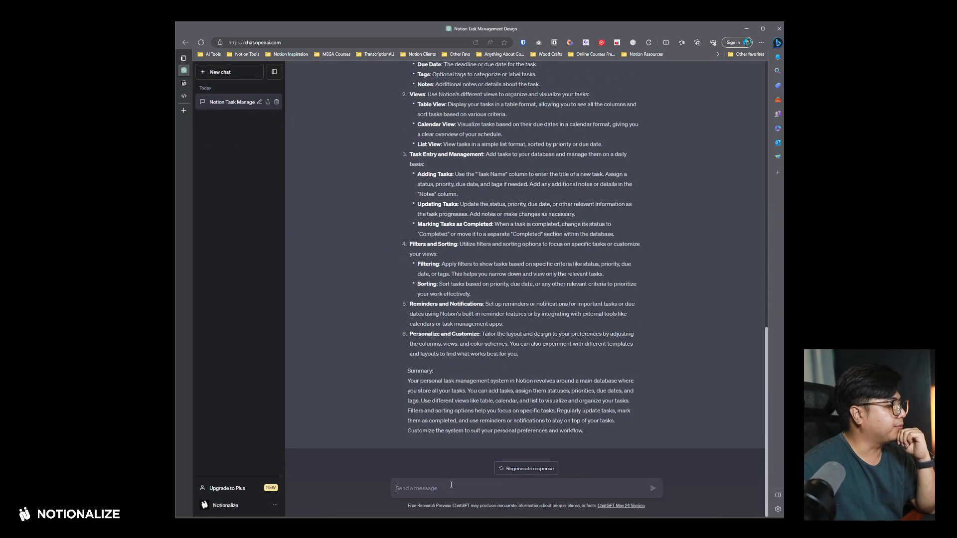
text(If)
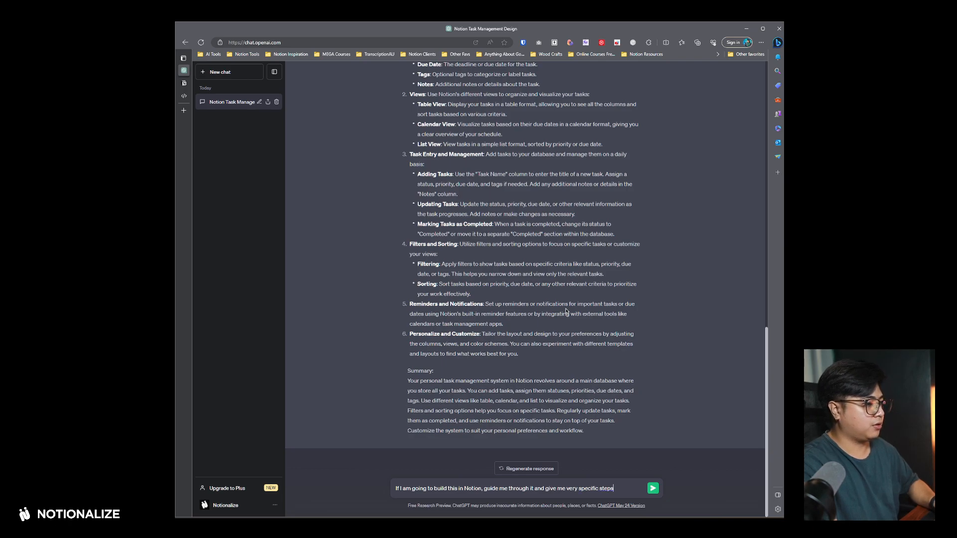
key(Return)
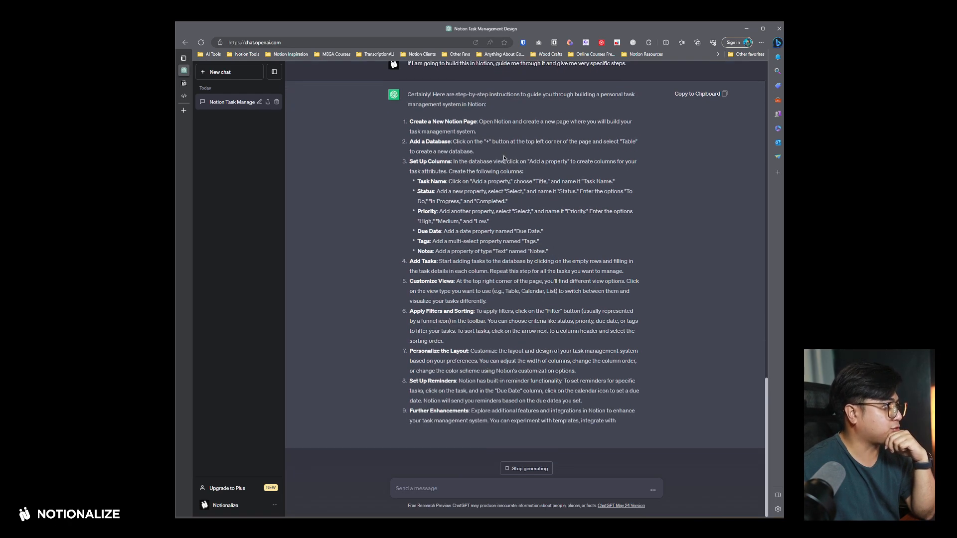
- Review the generated build steps, switch to Notion and title the untitled page "Personal Task Management System"
scroll(492, 128, up, 1)
scroll(492, 128, down, 2)
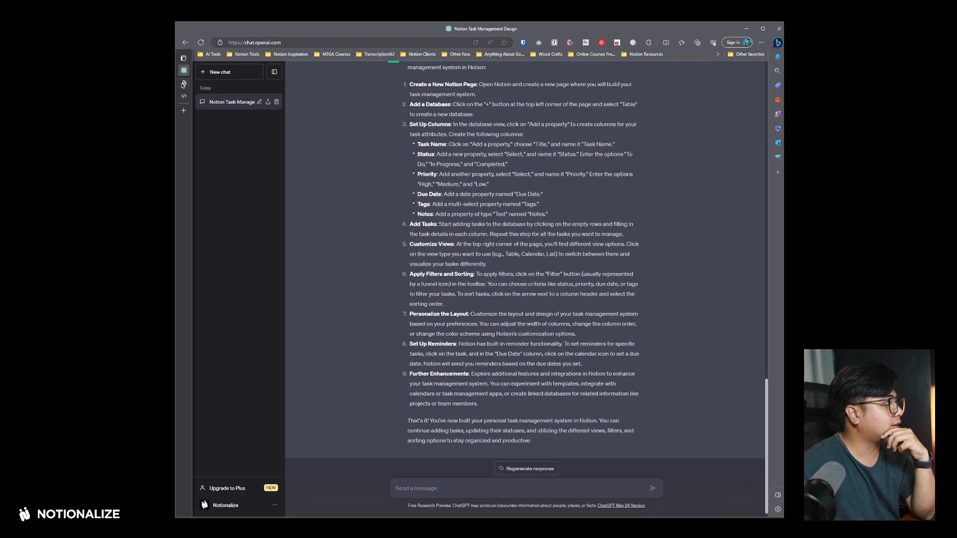
click(183, 84)
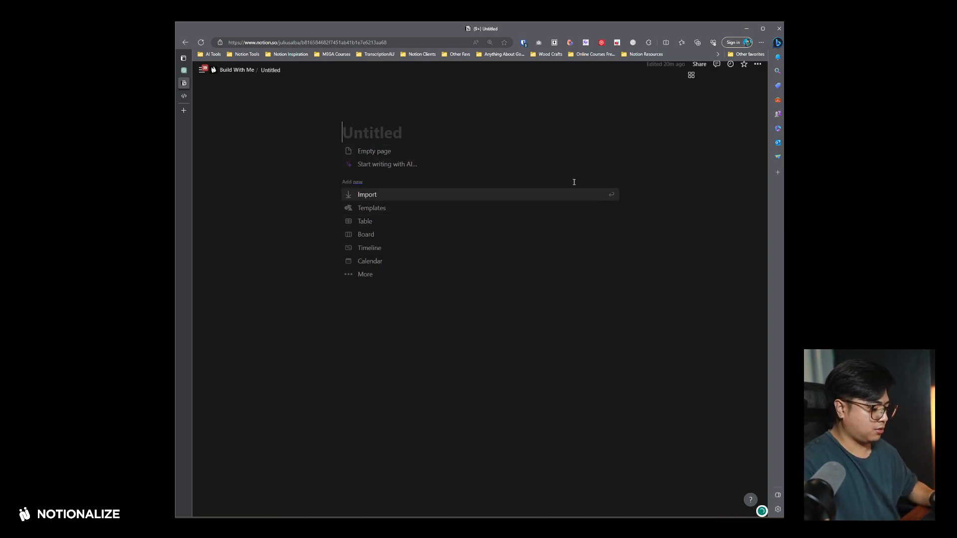
text(Personal Task Manag)
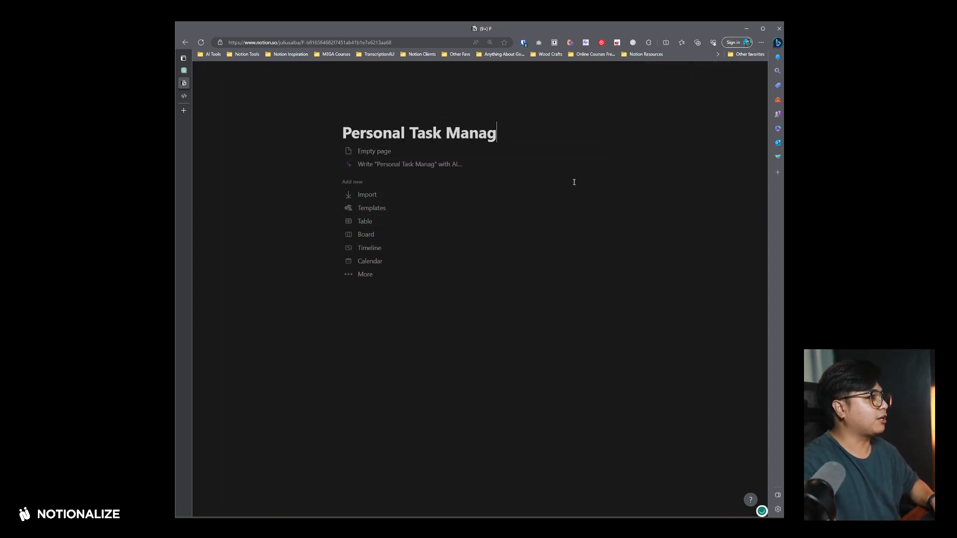
text(ement System)
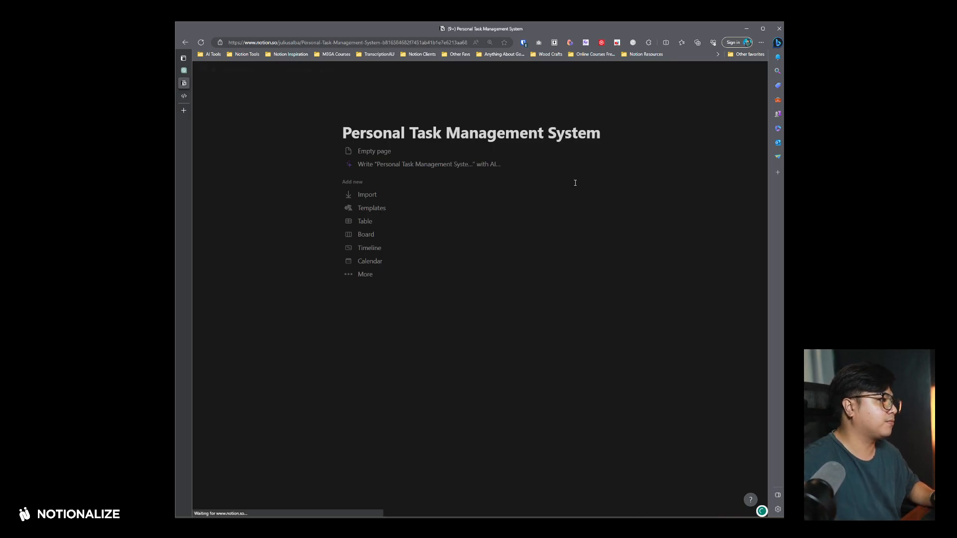
- Give the page a green check mark emoji icon, found by searching for "check"
click(358, 117)
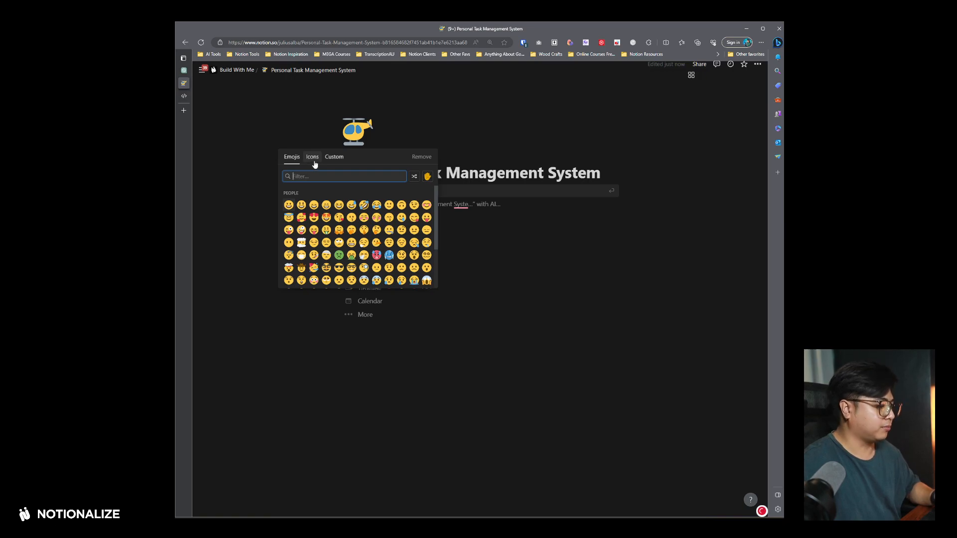
text(check)
click(288, 194)
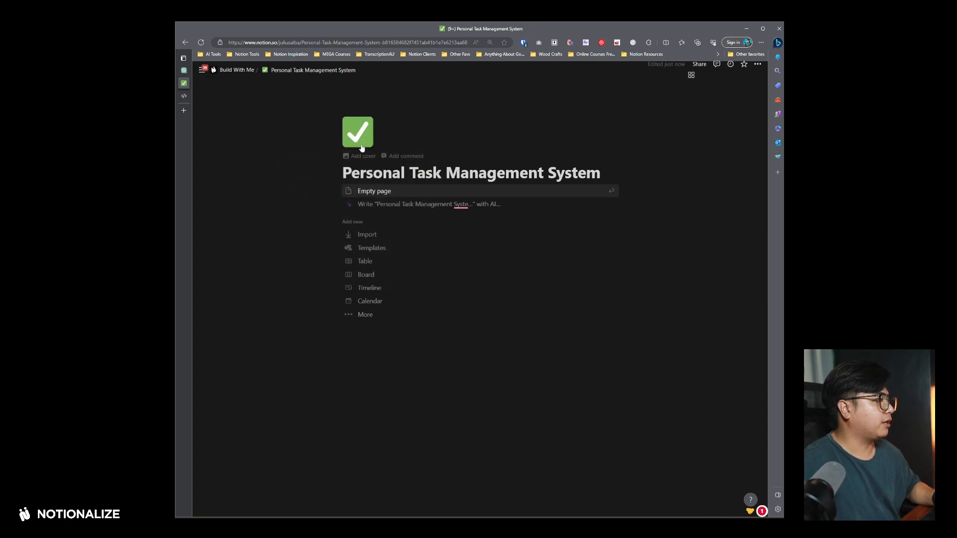
- Set the page cover to the grey-leaved plant photo from an Unsplash search for "minimal" and reposition it to show the plant's tip
click(568, 209)
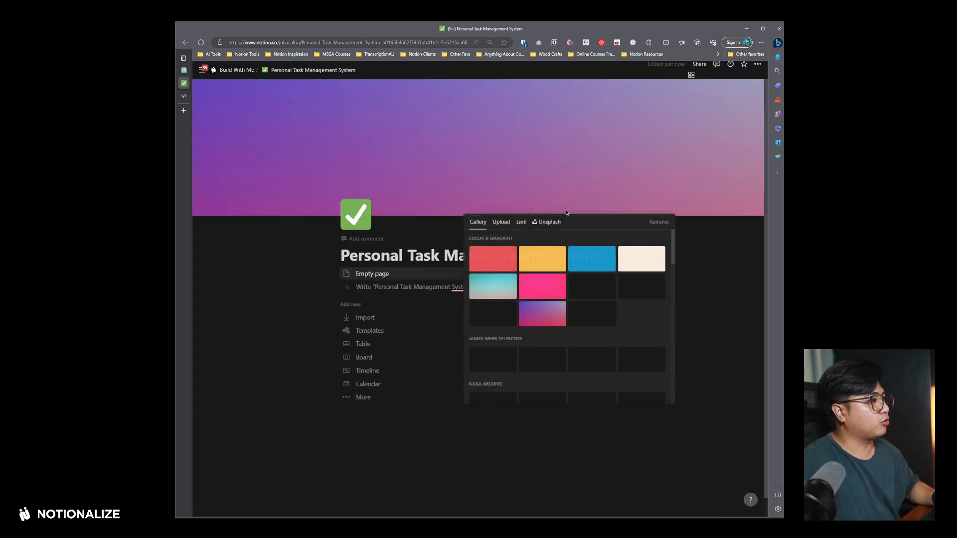
click(547, 222)
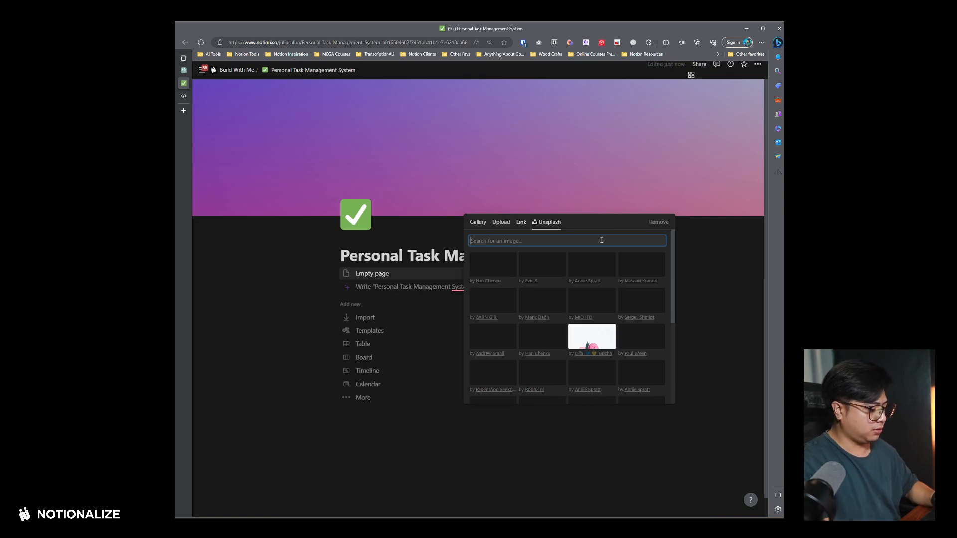
text(minimal)
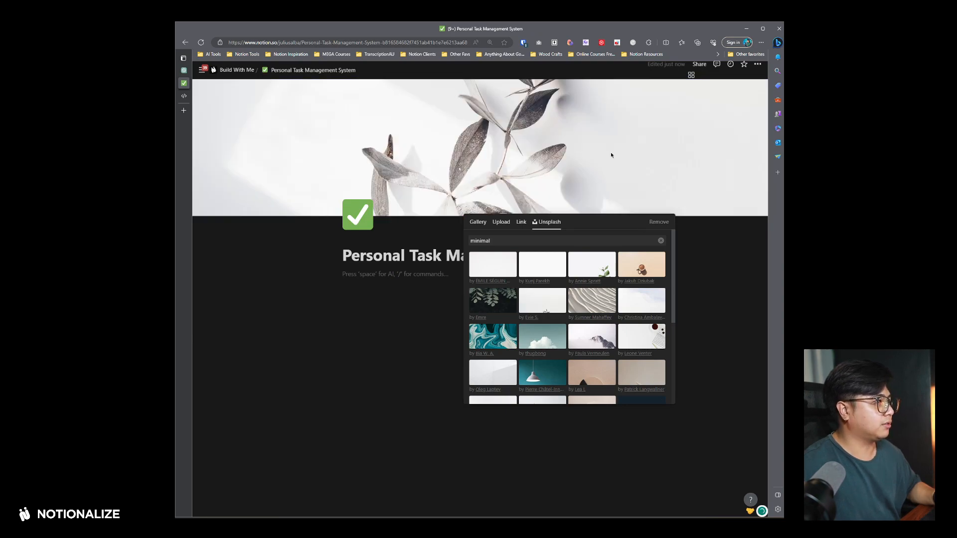
click(619, 173)
click(602, 209)
drag(632, 142, 636, 288)
click(580, 208)
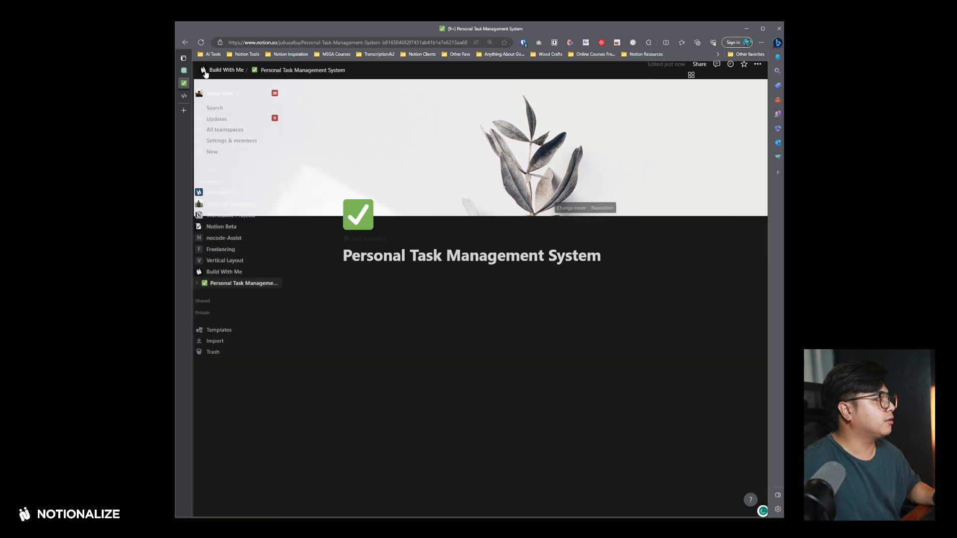
- Check the Appearance theme choices in My settings, leave it on Dark, and close the settings and sidebar
click(202, 70)
click(232, 118)
click(317, 199)
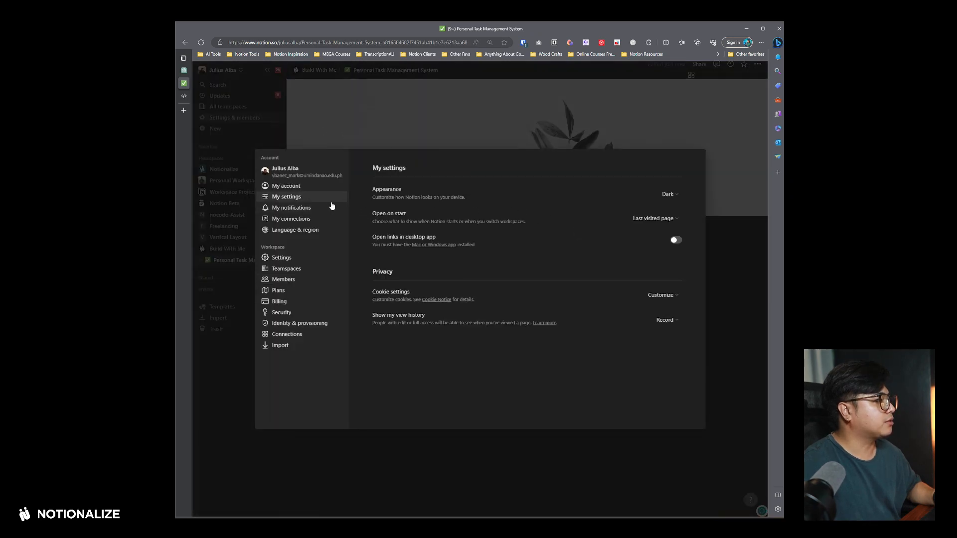
click(670, 194)
click(581, 129)
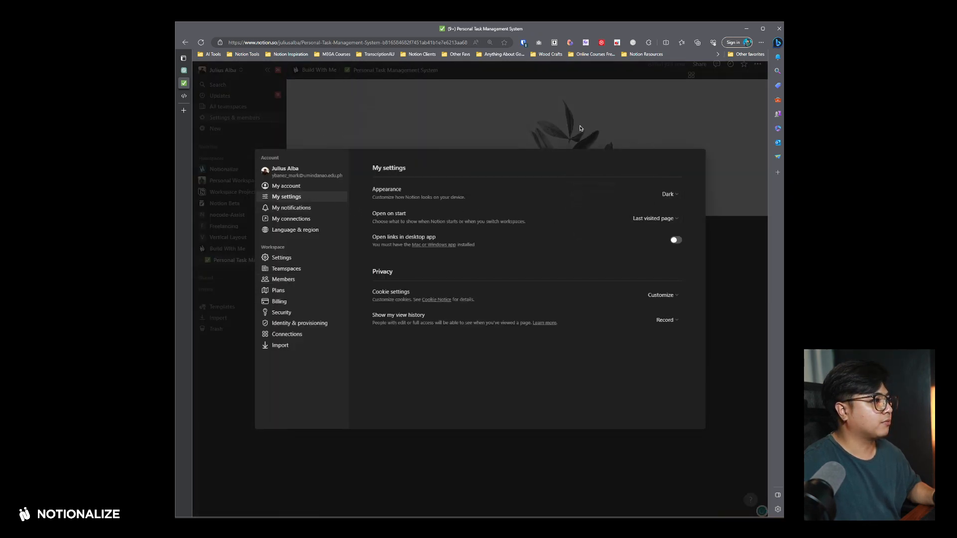
click(680, 198)
click(663, 198)
click(670, 194)
click(604, 207)
click(269, 73)
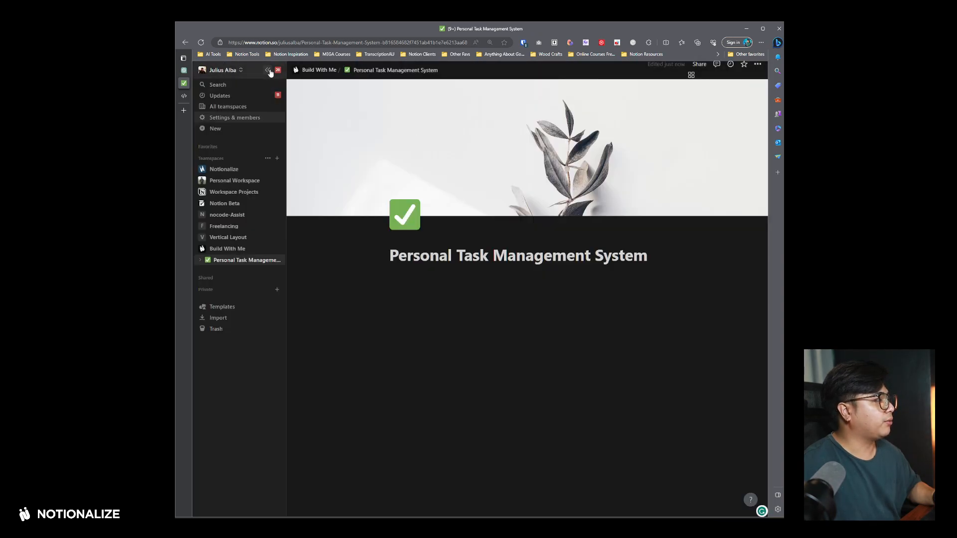
- Collapse the Notion sidebar and review ChatGPT's step-by-step build instructions and the simplified database design that precedes them
click(268, 71)
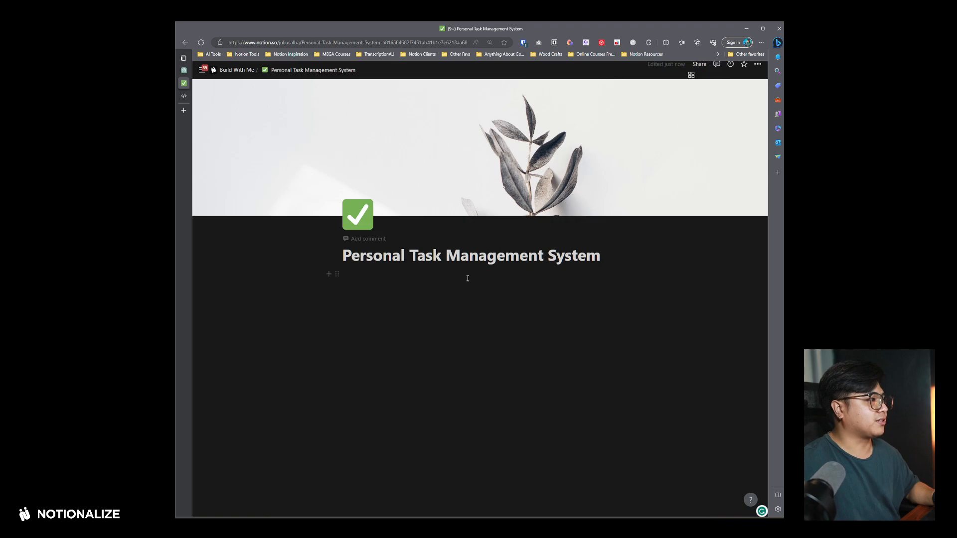
click(184, 70)
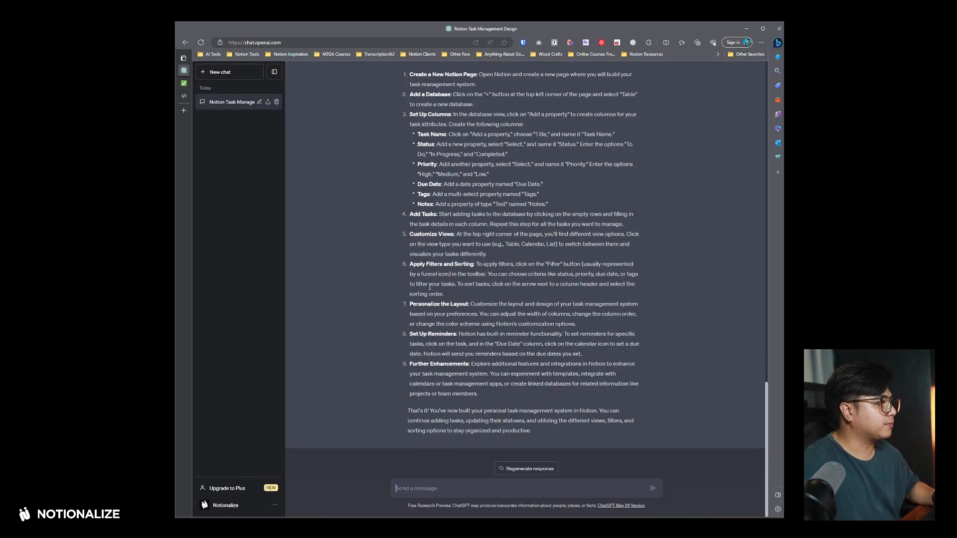
scroll(427, 298, up, 6)
scroll(444, 153, down, 5)
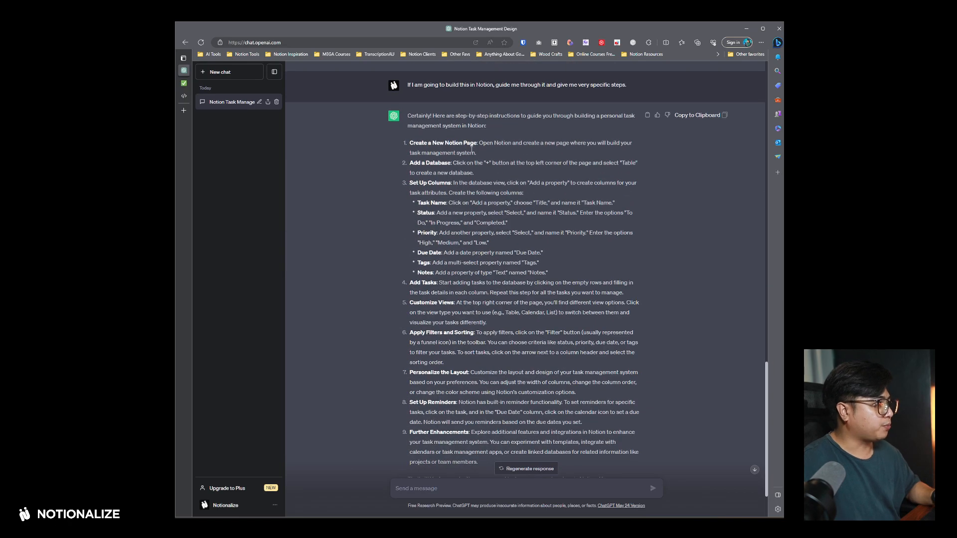
click(184, 84)
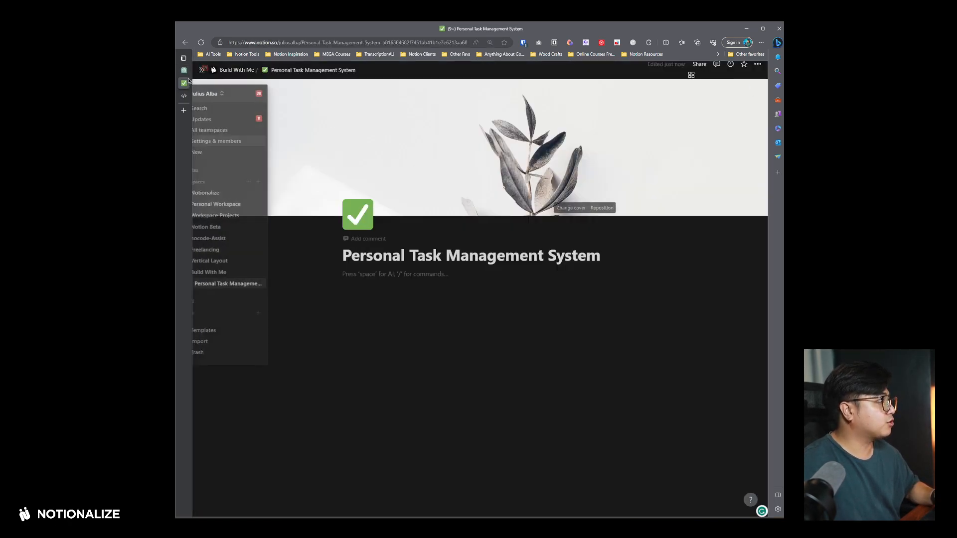
click(184, 70)
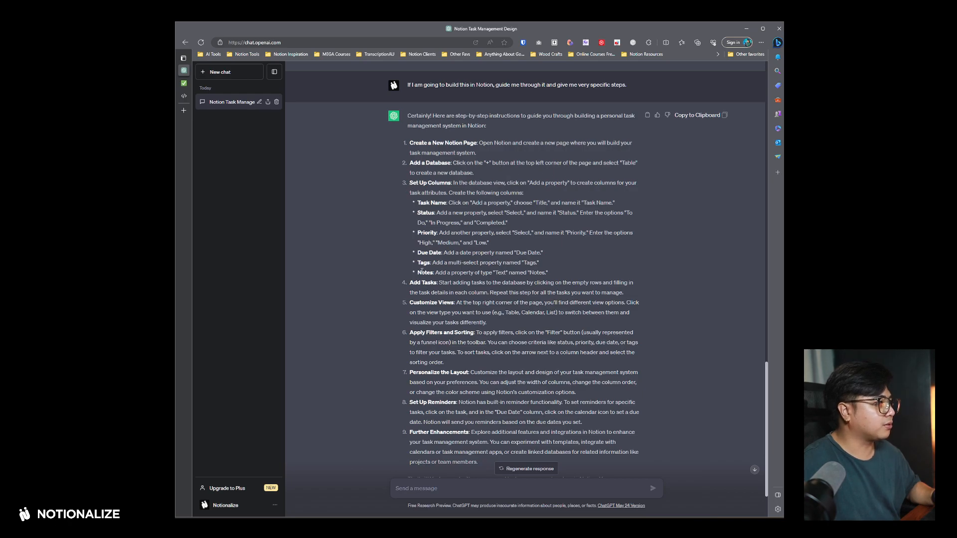
scroll(422, 205, up, 12)
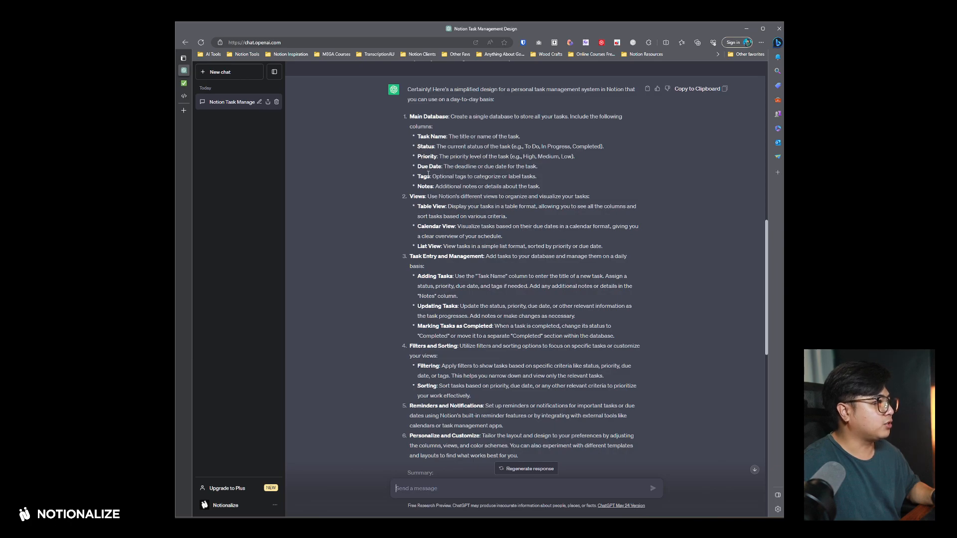
click(185, 83)
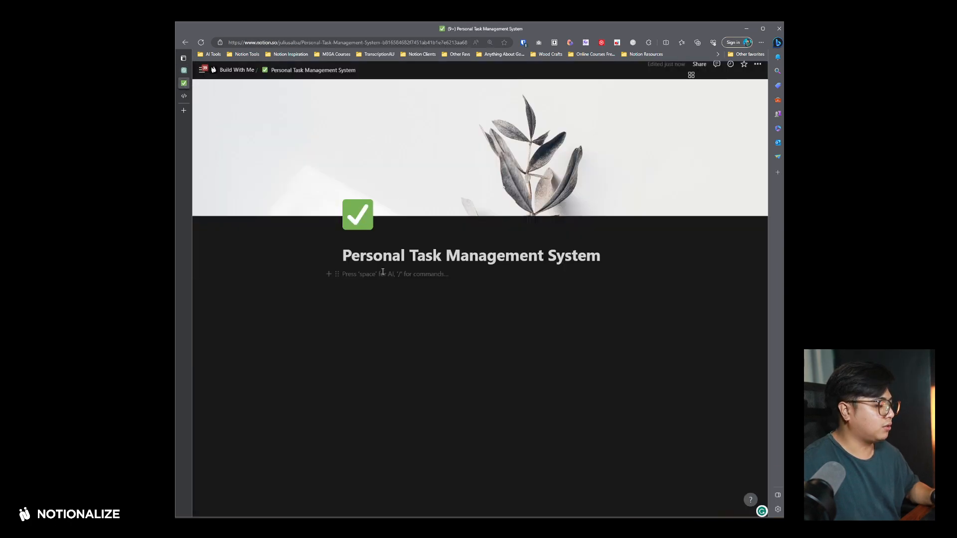
- Set the Personal Task Management System page to full width in Notion
click(758, 63)
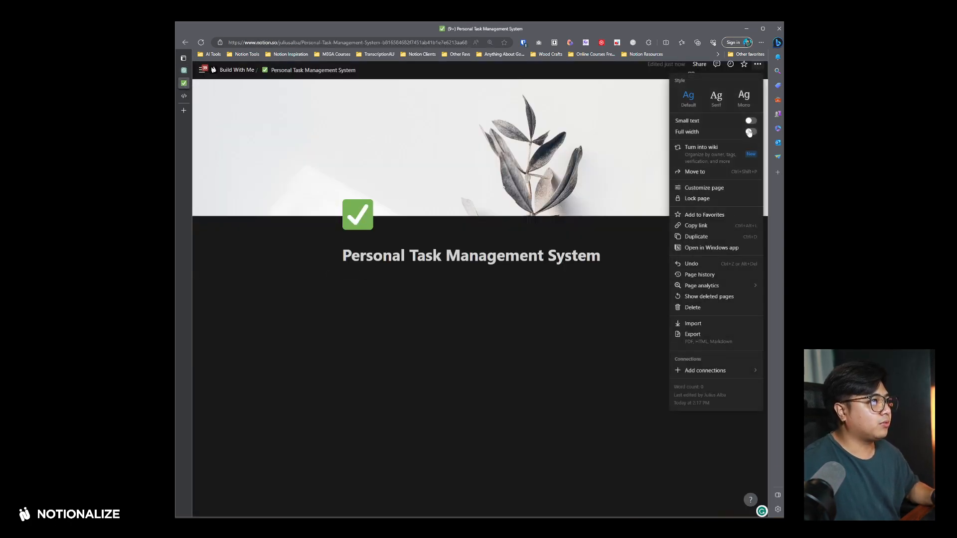
click(750, 131)
click(494, 265)
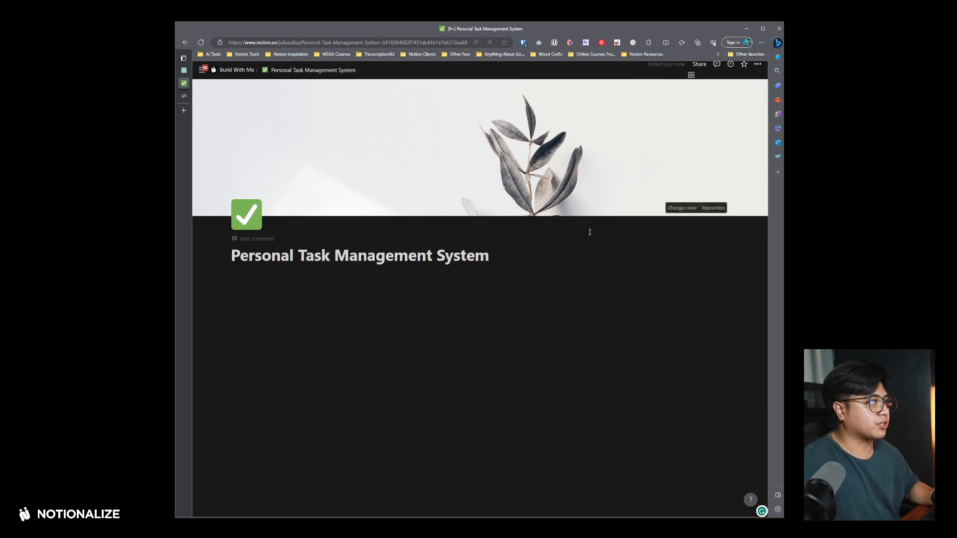
- Insert an inline database below the page title and name it "Tasks"
click(451, 294)
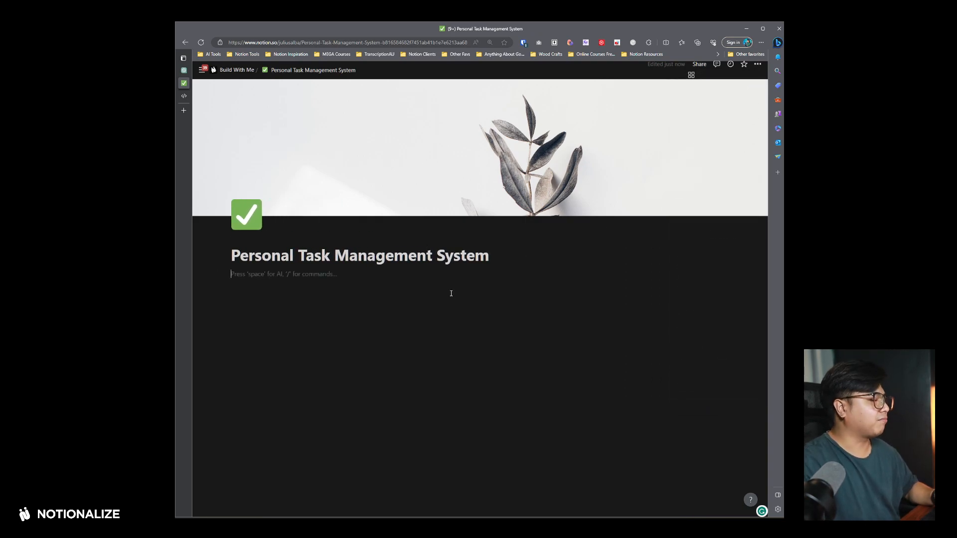
text(/database)
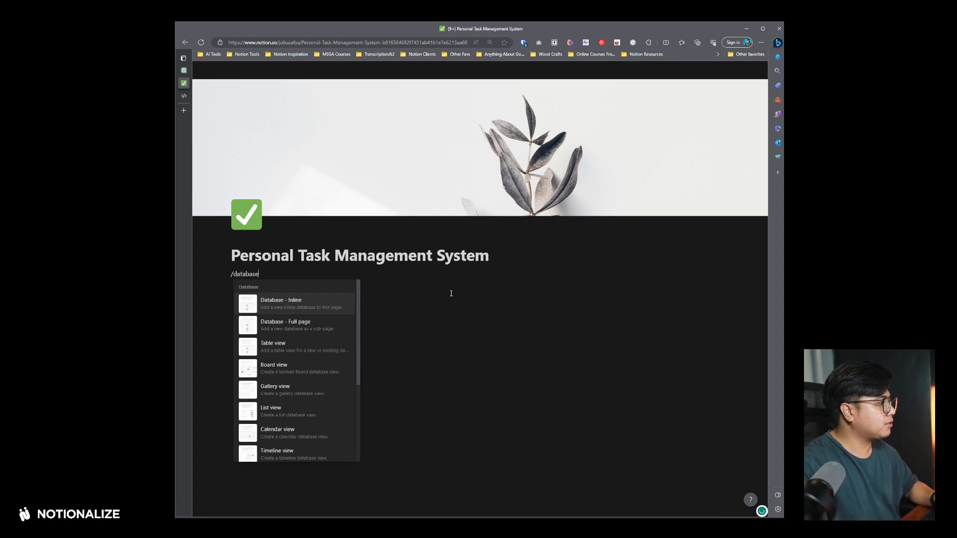
key(Return)
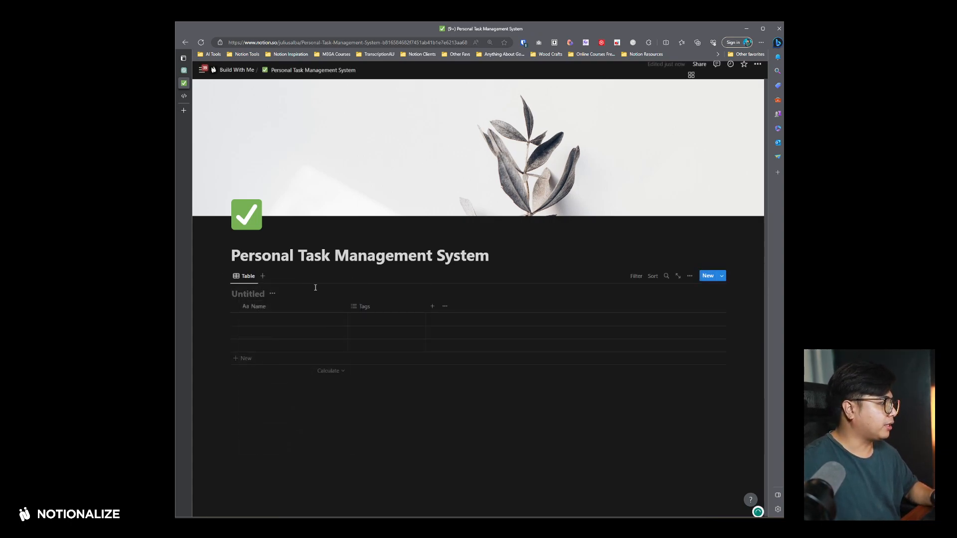
text(Tasks)
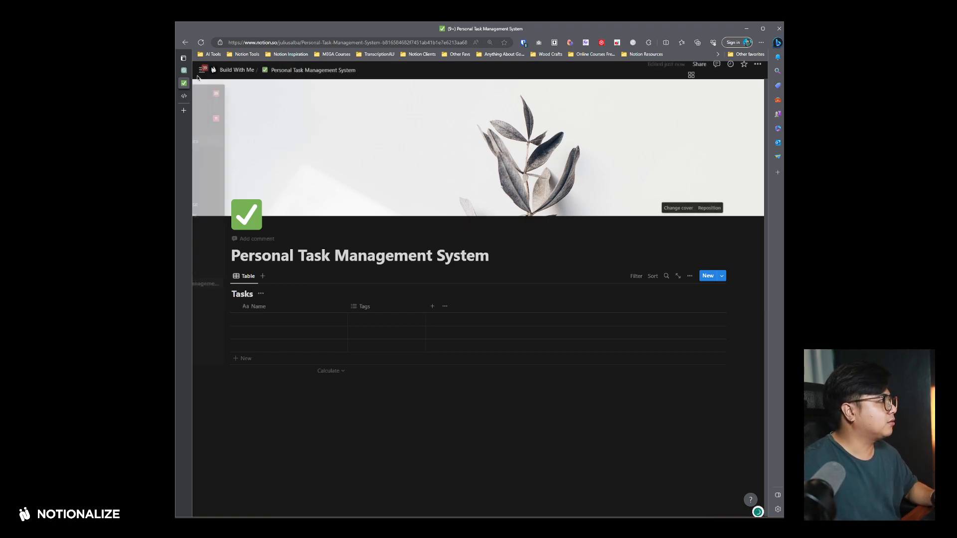
- Check the column list in ChatGPT, return to Notion and rename the Name column of the Tasks database as "Task Name"
click(184, 70)
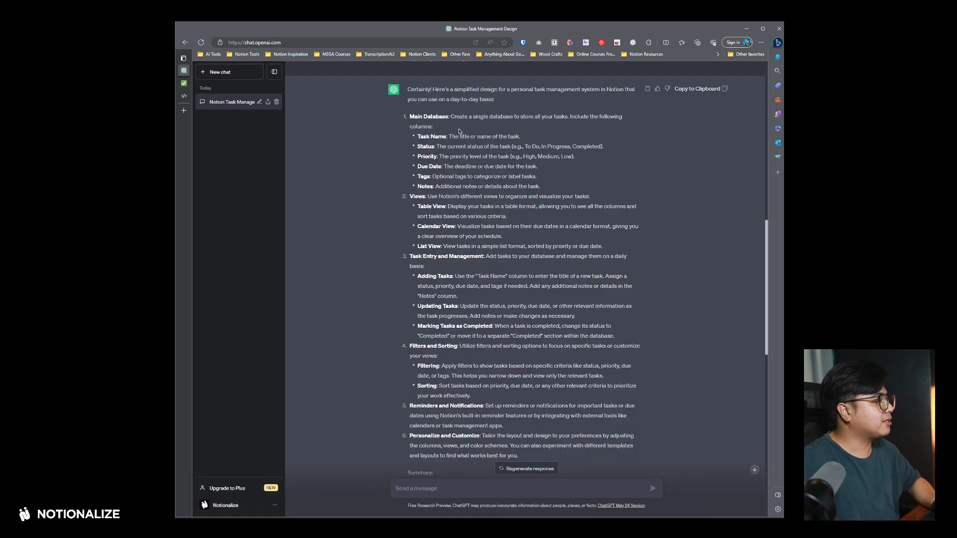
click(184, 83)
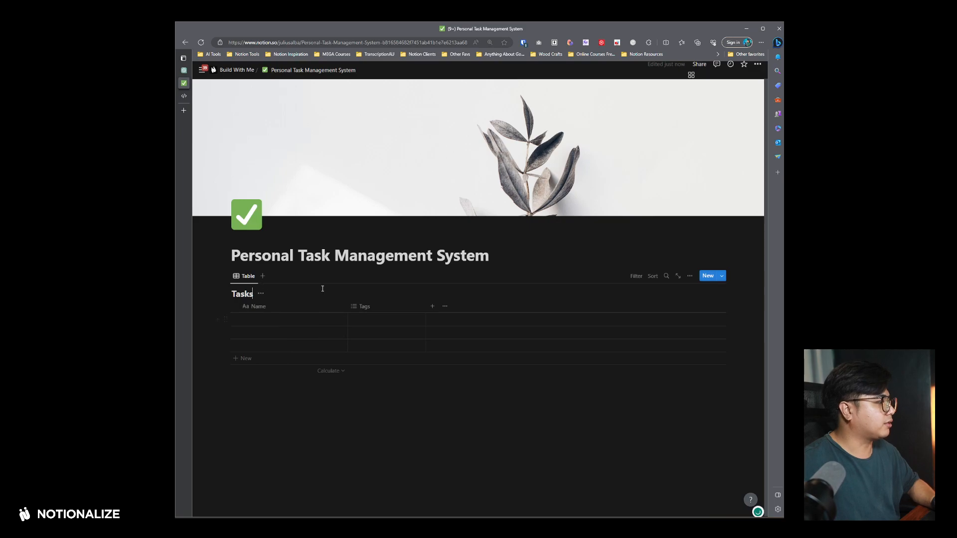
click(271, 308)
text(Task Name)
key(Return)
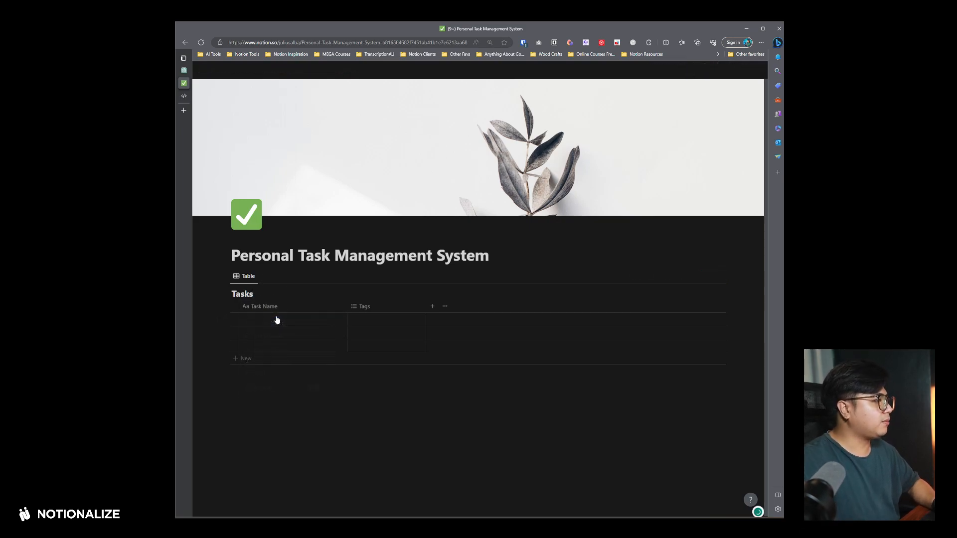
- Add a Status-type property named "Status" to the Tasks database
click(385, 307)
click(432, 306)
click(432, 306)
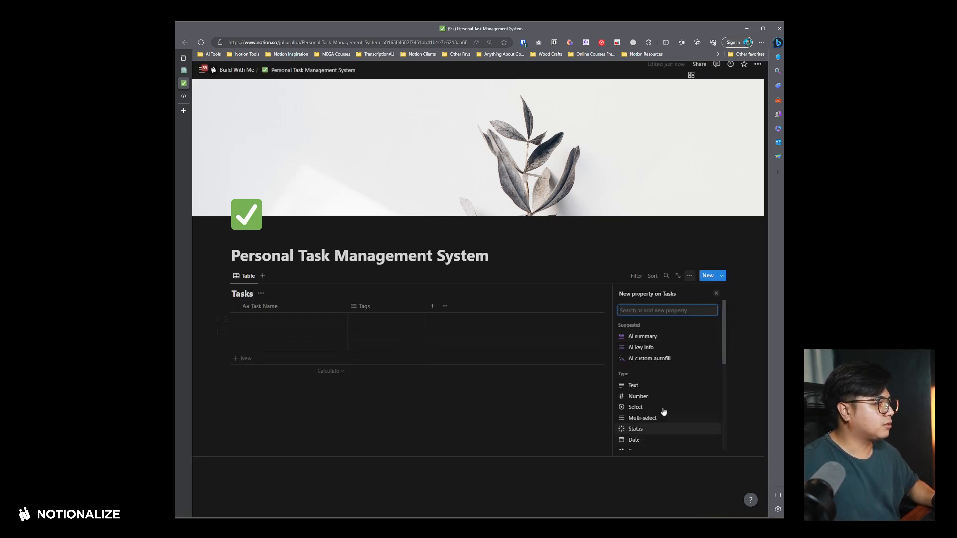
click(642, 433)
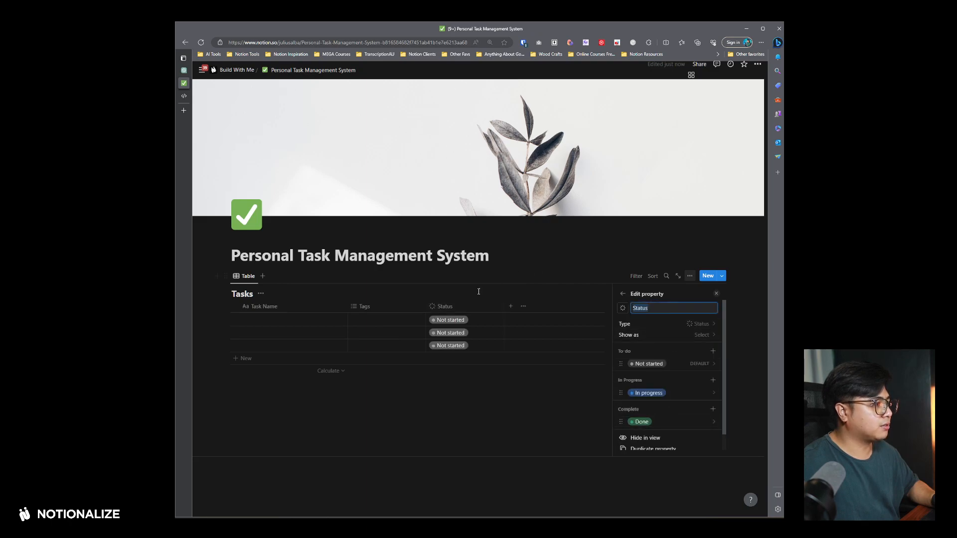
click(446, 305)
- Add a Select property named "Priority" to the Tasks database
click(511, 307)
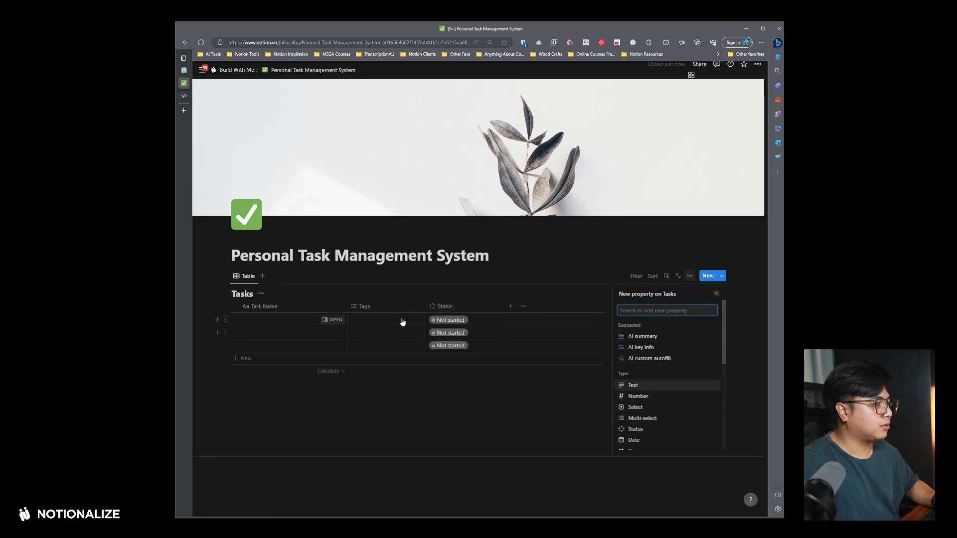
click(393, 306)
click(513, 308)
click(668, 408)
text(Priority)
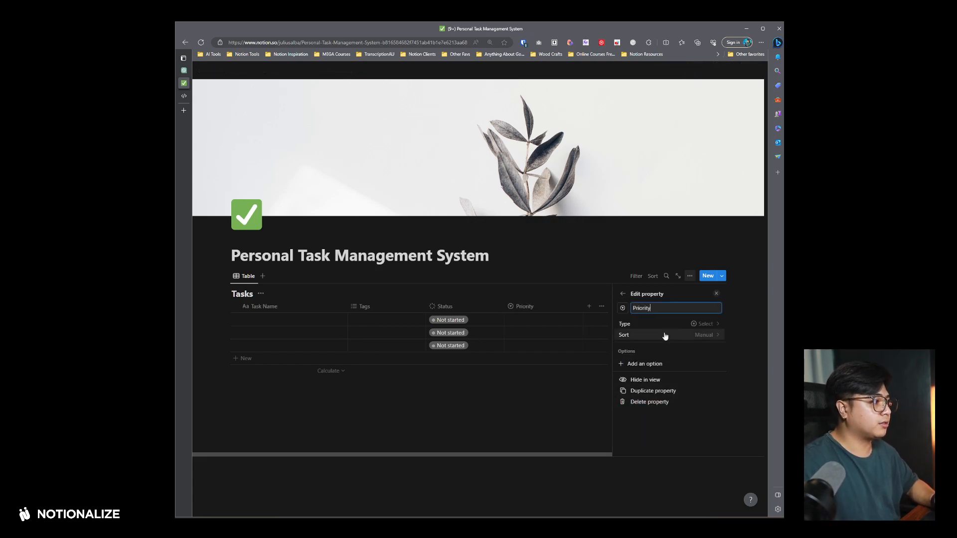
- Add a Date property named "Due Date" to the Tasks database
click(589, 308)
click(588, 307)
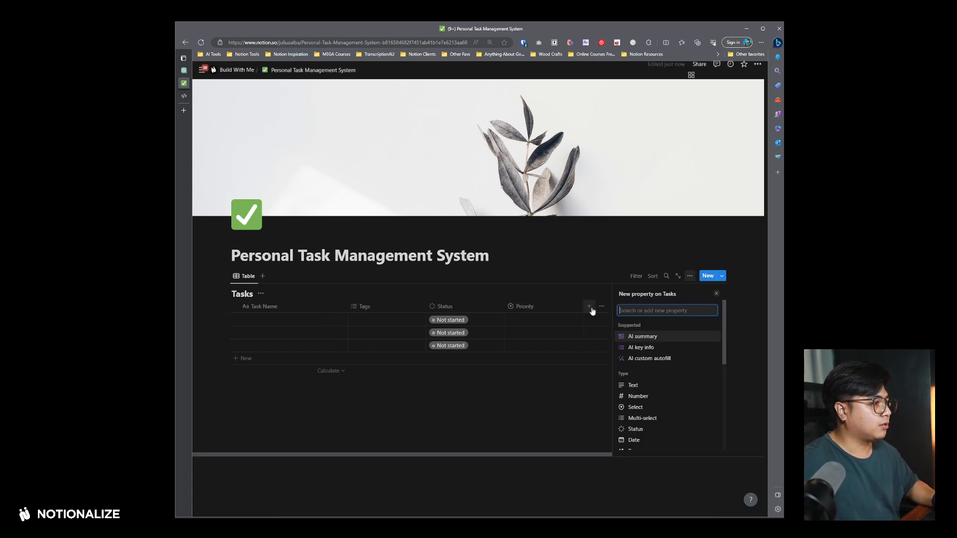
click(635, 440)
text(Due Date)
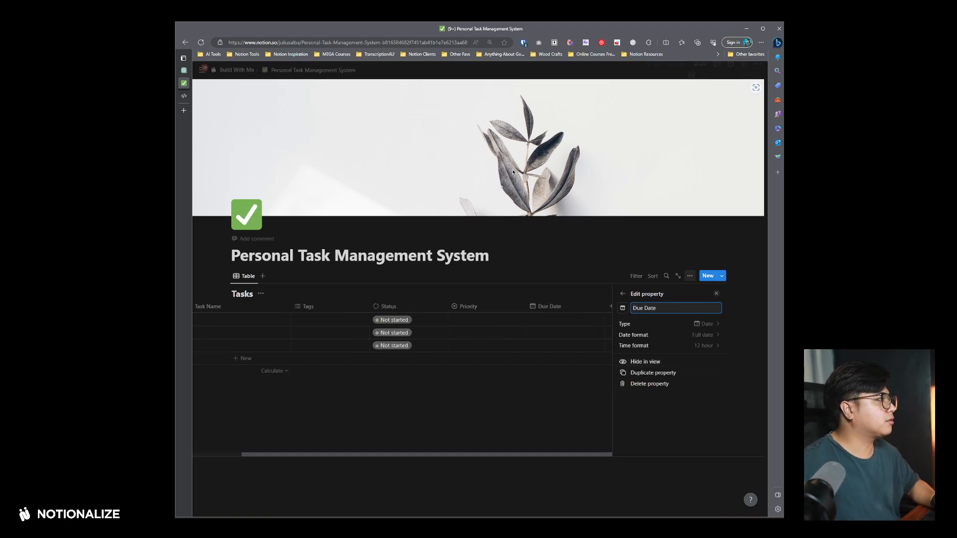
- Check the column order in ChatGPT's design and move the Tags column after Due Date in the Notion table
key(ctrl+shift+Tab)
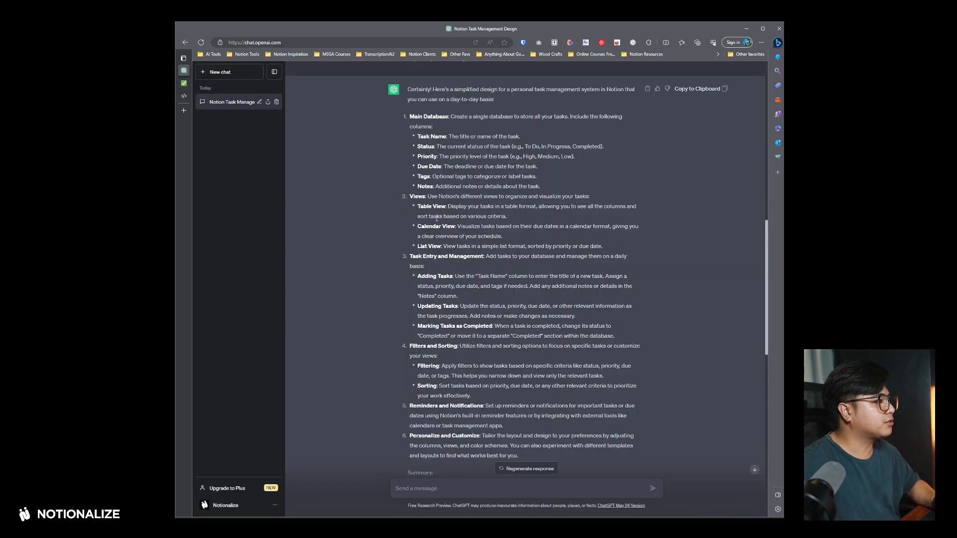
key(ctrl+Tab)
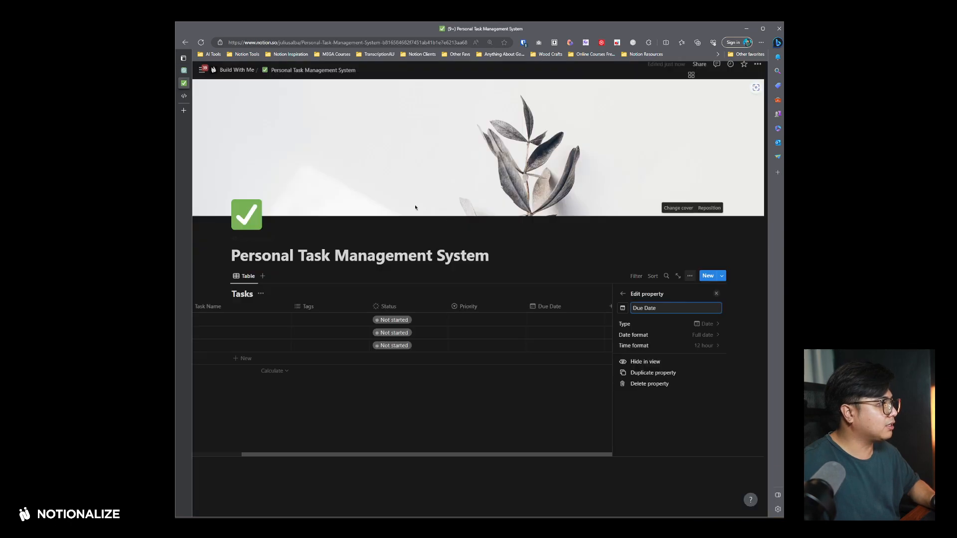
drag(327, 309, 551, 313)
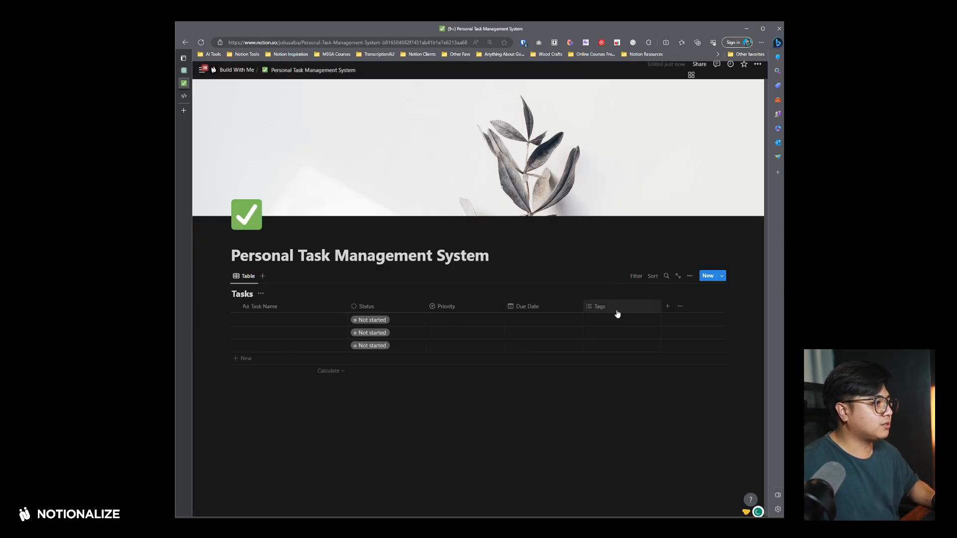
- Add a Text property named "Notes" after the Tags column and close the property settings
click(668, 307)
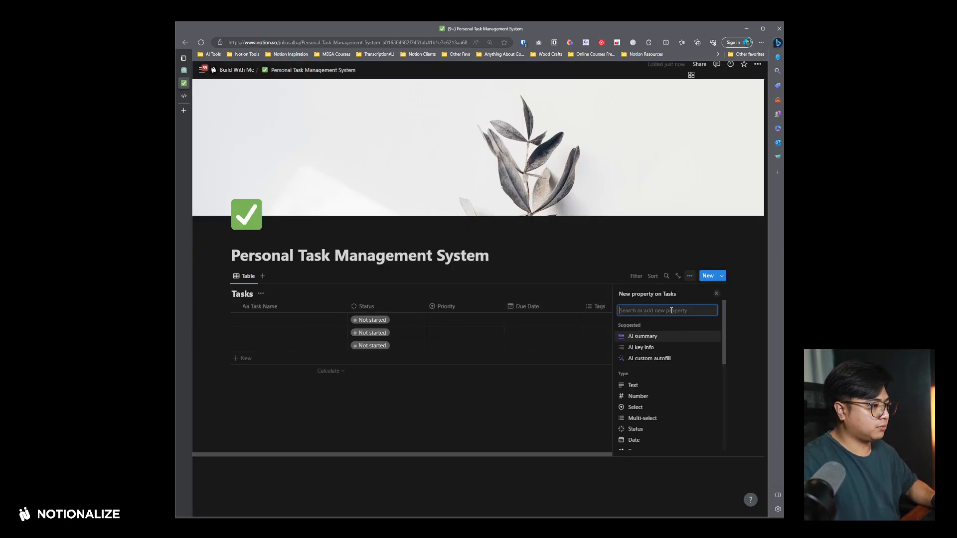
click(649, 384)
text(Notes)
click(538, 250)
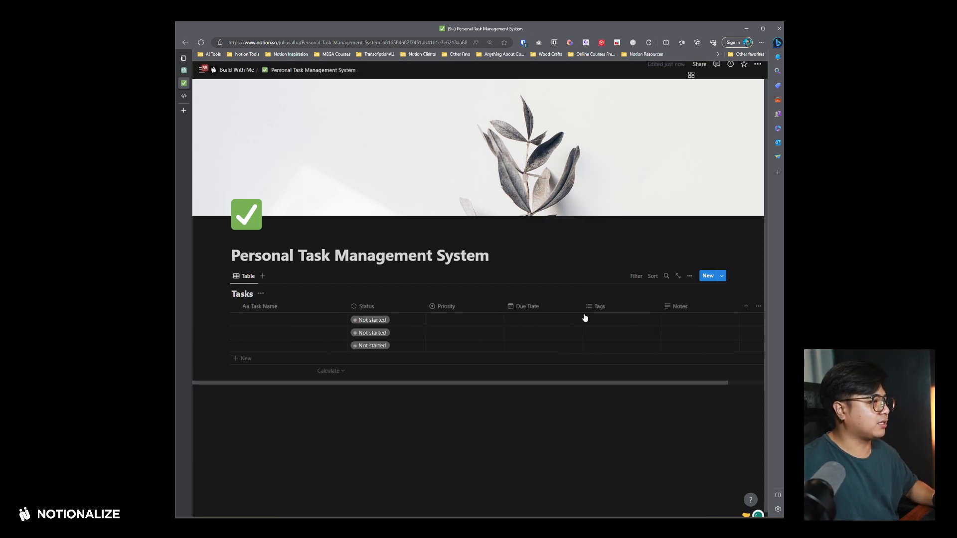
- Narrow the Status column of the Tasks table
click(425, 306)
click(425, 306)
drag(425, 306, 405, 304)
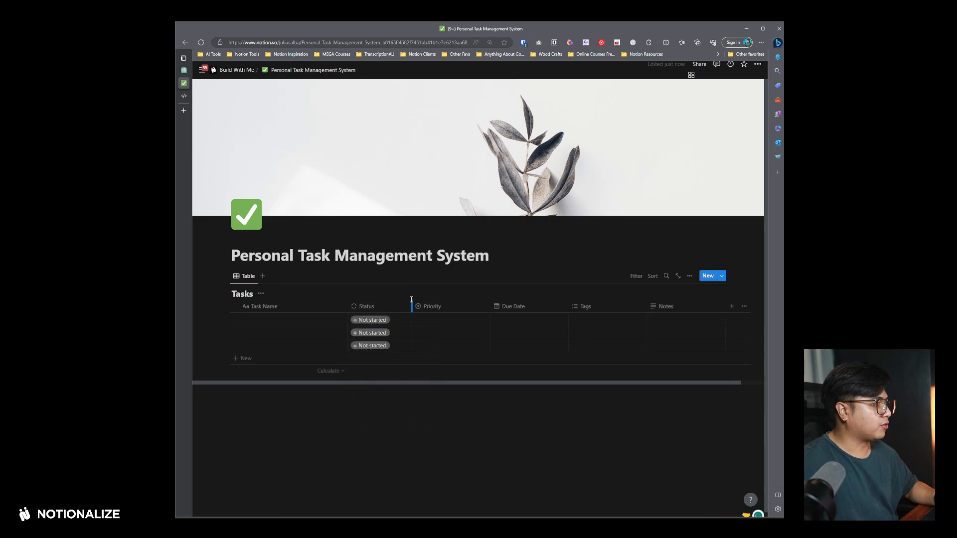
- Examine the Status options on the first row and compare them with the status names in ChatGPT's instructions
click(367, 302)
click(381, 316)
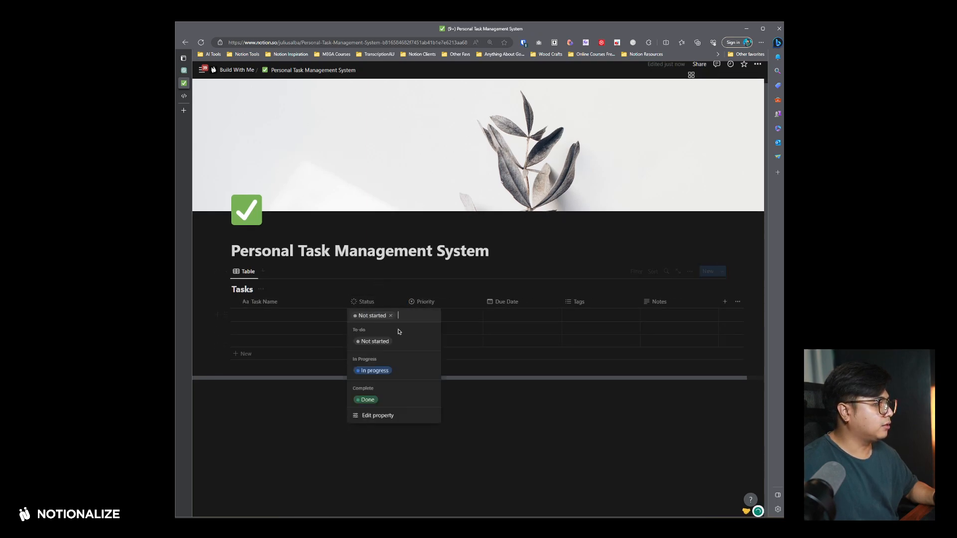
click(375, 341)
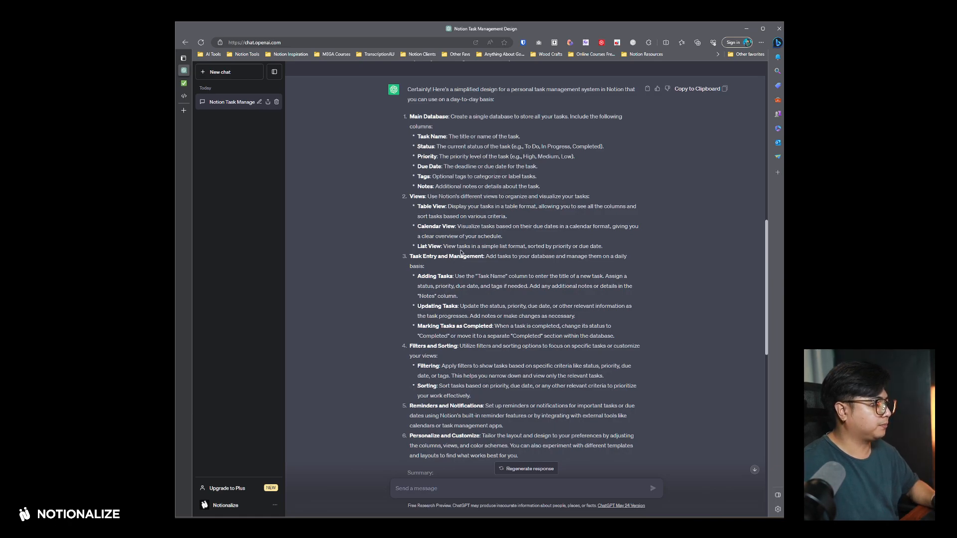
scroll(461, 253, down, 10)
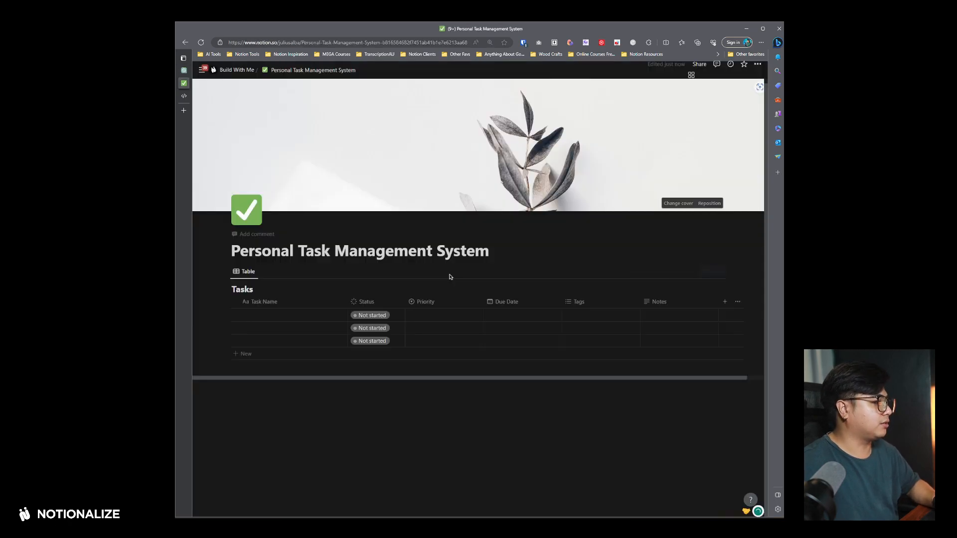
- Edit the Status property in Notion and rename its Done option as "Completed"
click(377, 329)
click(376, 429)
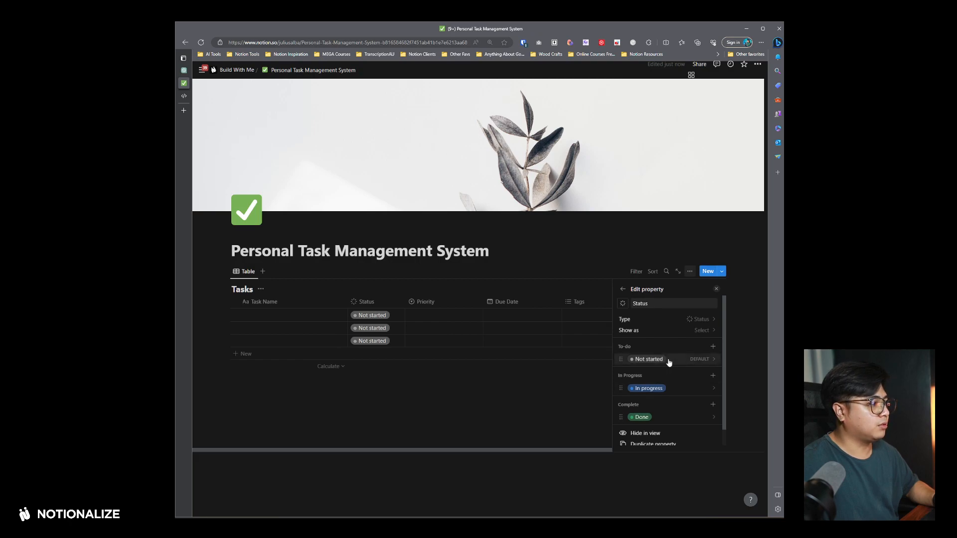
click(657, 420)
text(Completed)
key(Return)
- Rename the Not started status option as "To Do" and color it red
click(671, 359)
click(673, 349)
text(To Do)
key(Return)
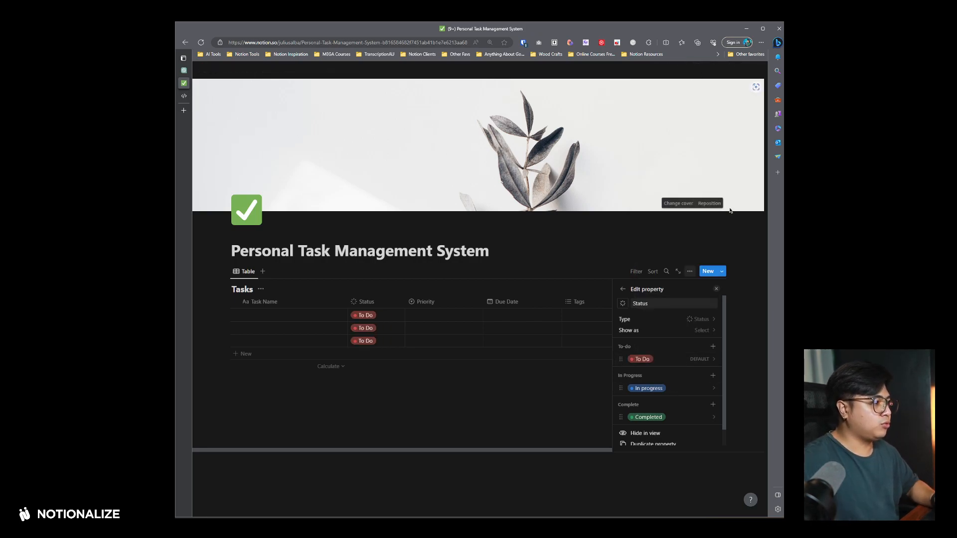
- Color the In progress status option yellow, rename it as "In Progress" and close the property settings
click(673, 388)
click(664, 321)
text(In Progress)
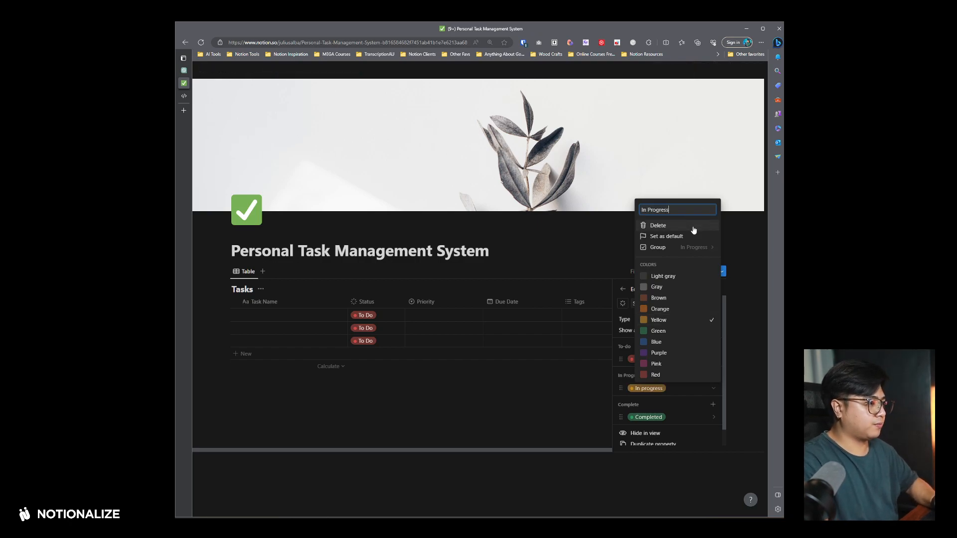
key(Return)
click(454, 306)
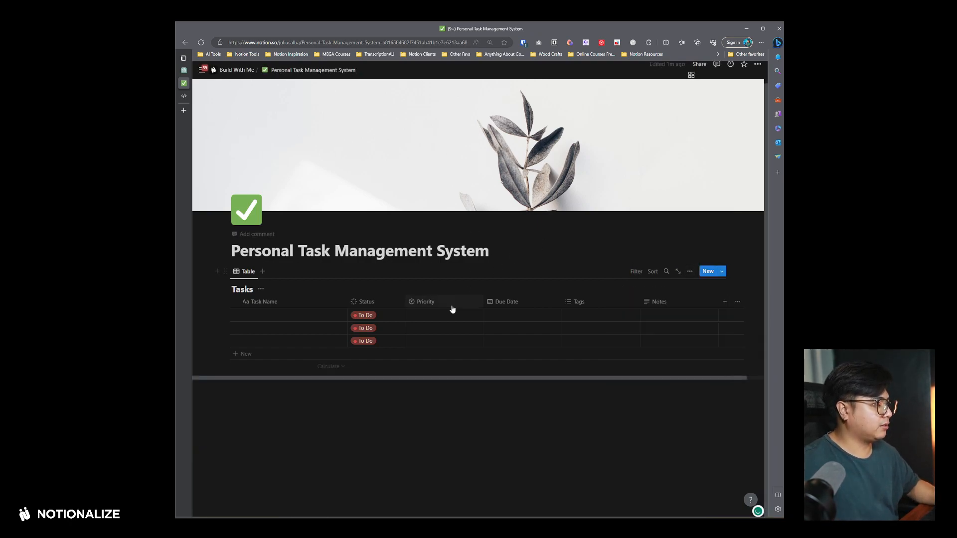
- Give the three rows the new Priority options High, Medium and Low, and narrow the Priority column
click(456, 315)
text(High)
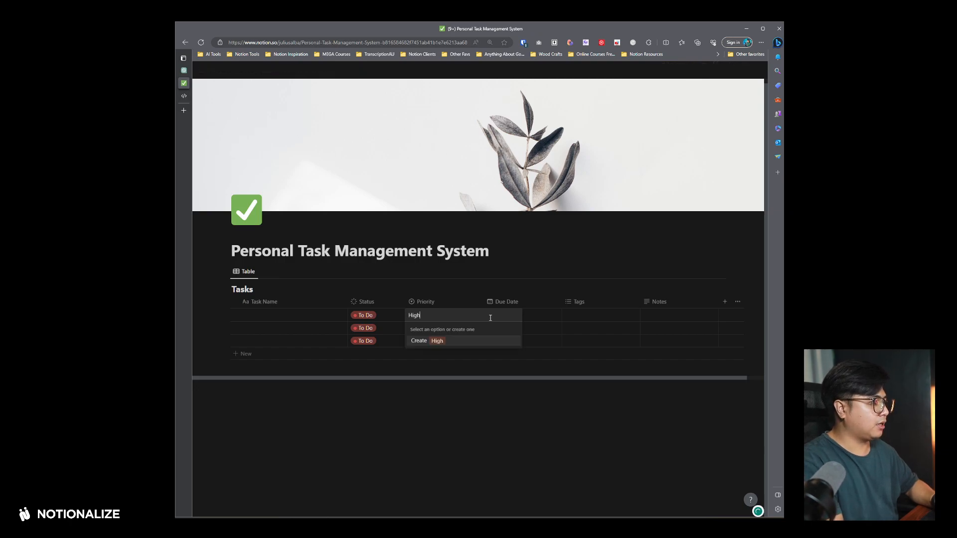
key(Return)
key(Down)
text(Medium)
key(Return)
key(Down)
text(Low)
key(Return)
drag(484, 305, 445, 306)
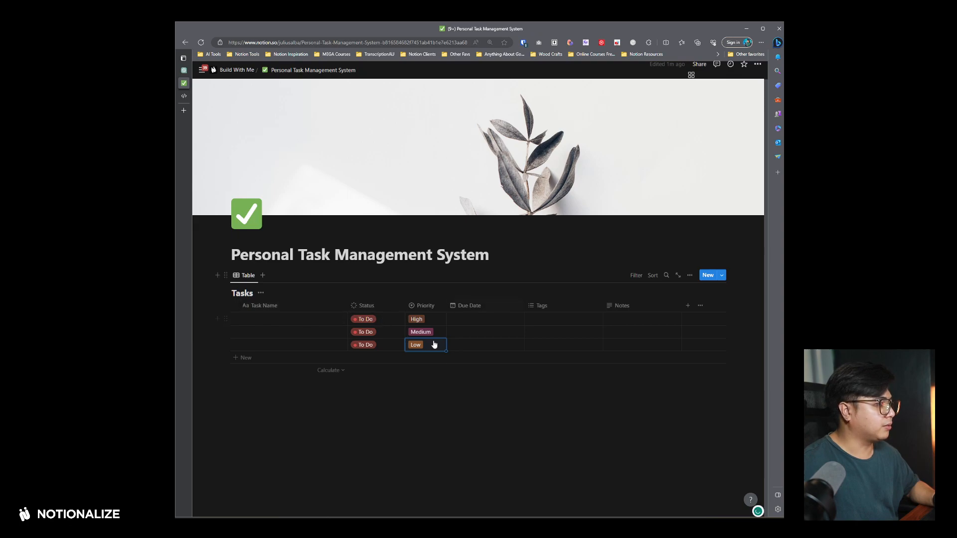
- Check the Due Date and Notes cells against ChatGPT's column instructions and return to the Notion page
click(481, 319)
key(Escape)
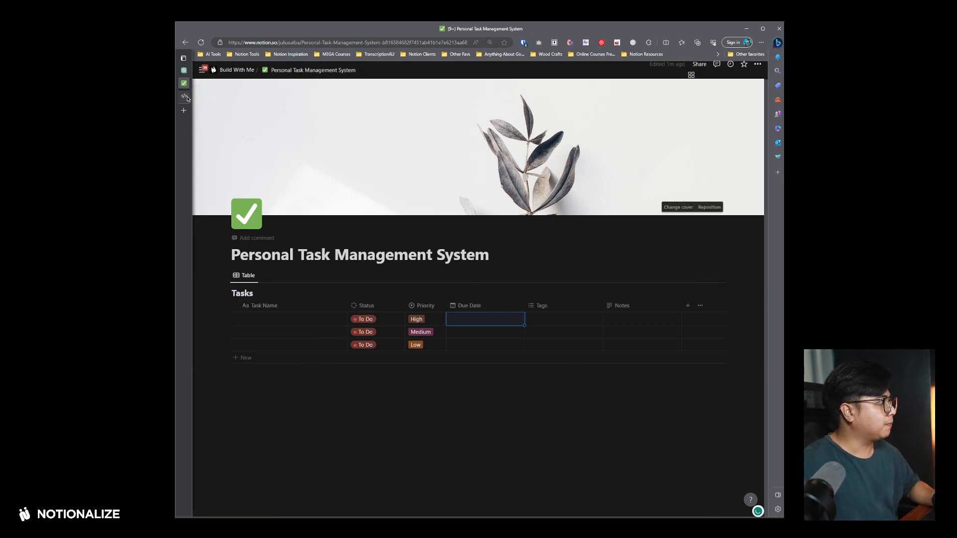
click(627, 319)
click(184, 70)
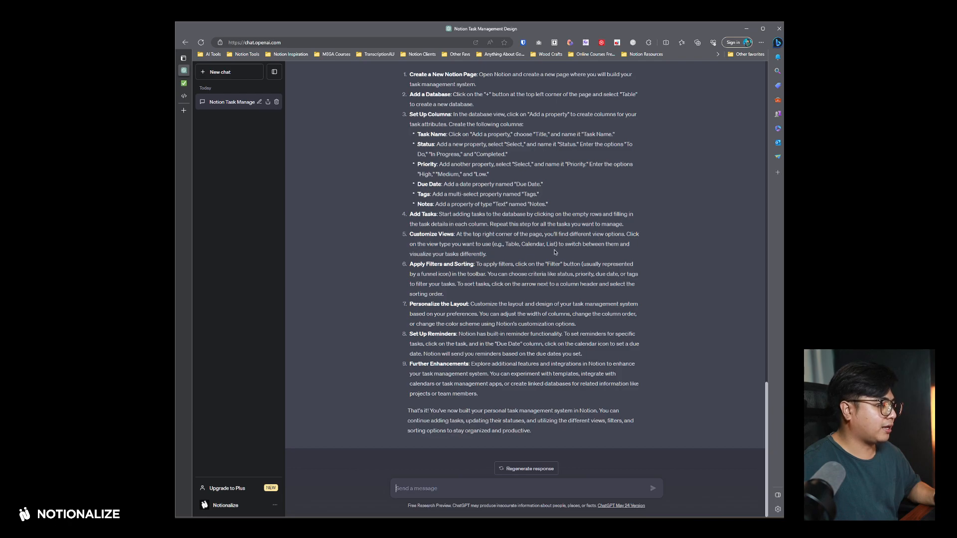
click(184, 85)
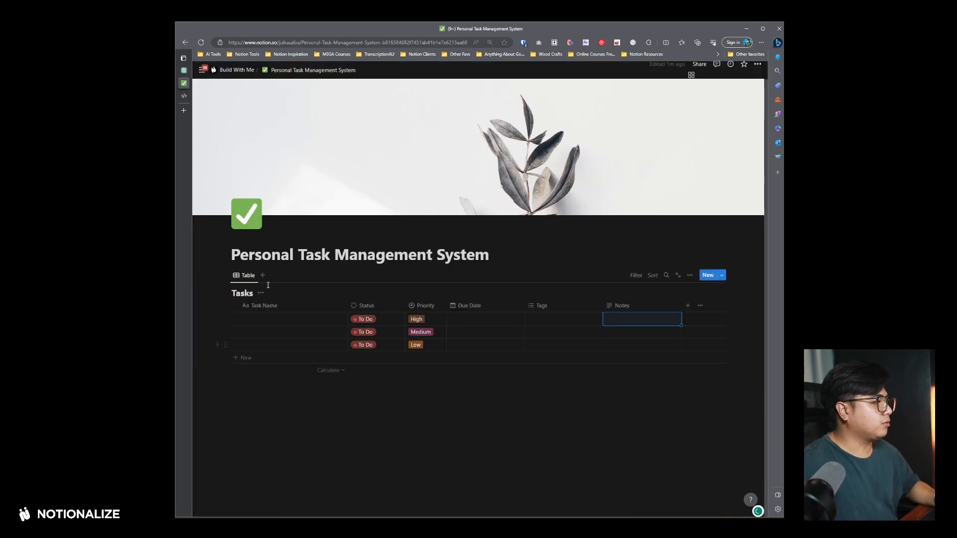
- Copy the link to the Tasks database block and place the cursor on an empty line below the table
click(225, 275)
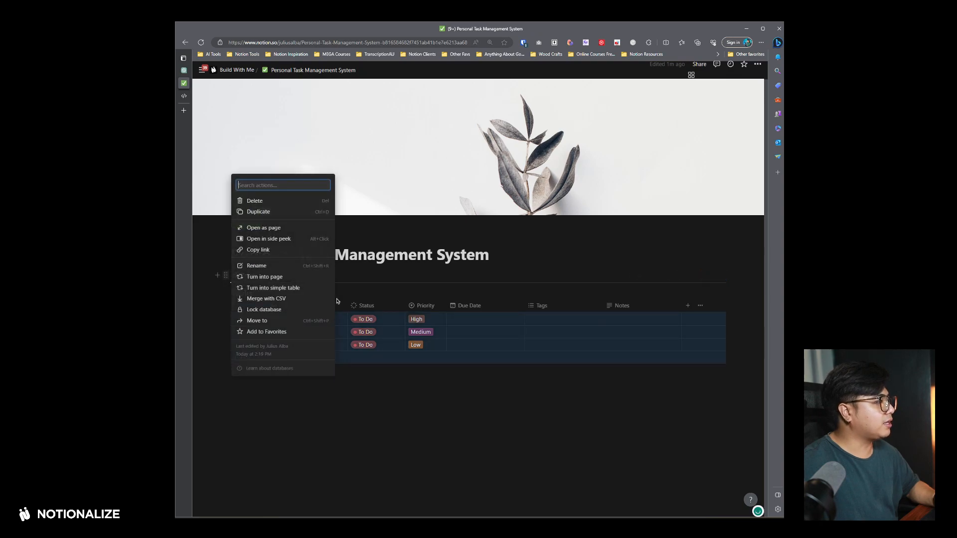
click(263, 250)
click(374, 396)
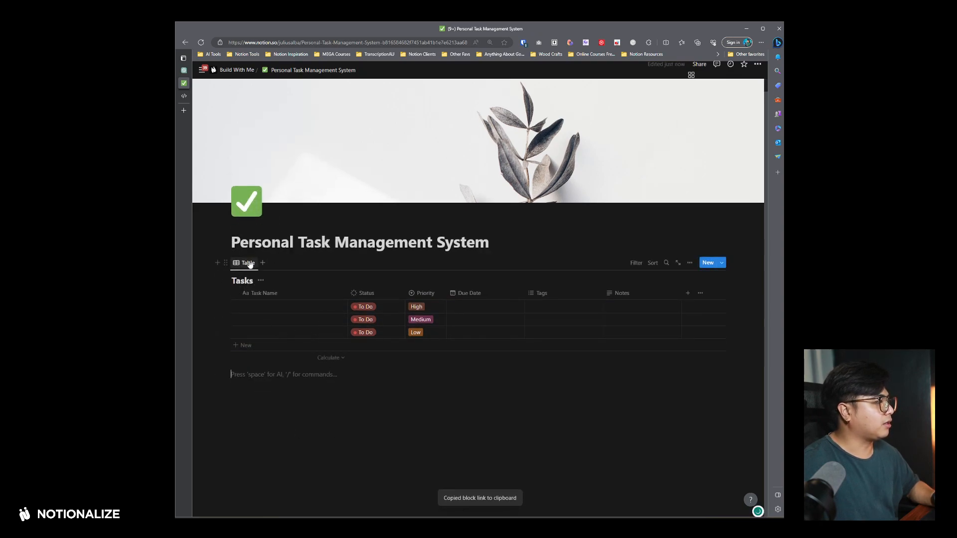
- Name the three rows of the Tasks table Task A, Task B and Task C
click(282, 306)
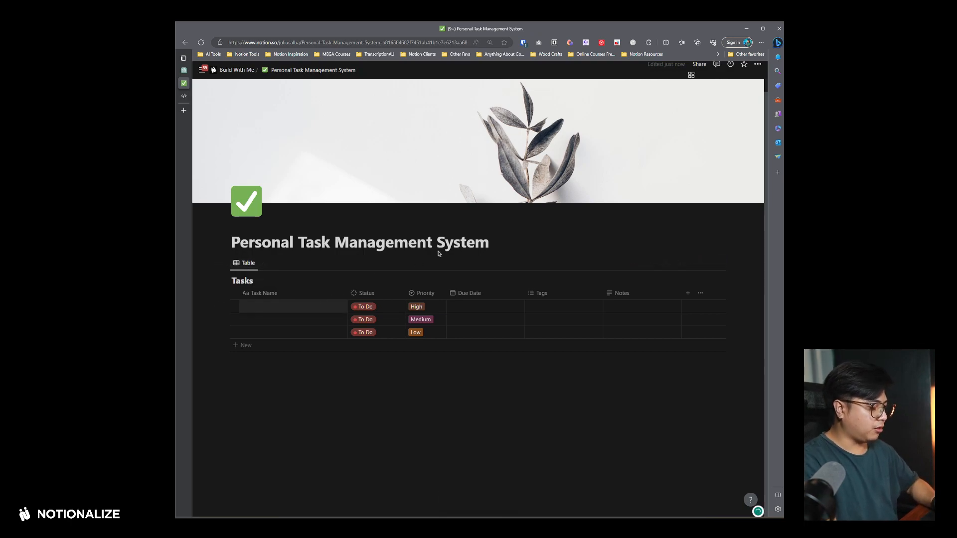
text(Task A)
key(Down)
text(TAsk B)
key(Down)
text(Task C)
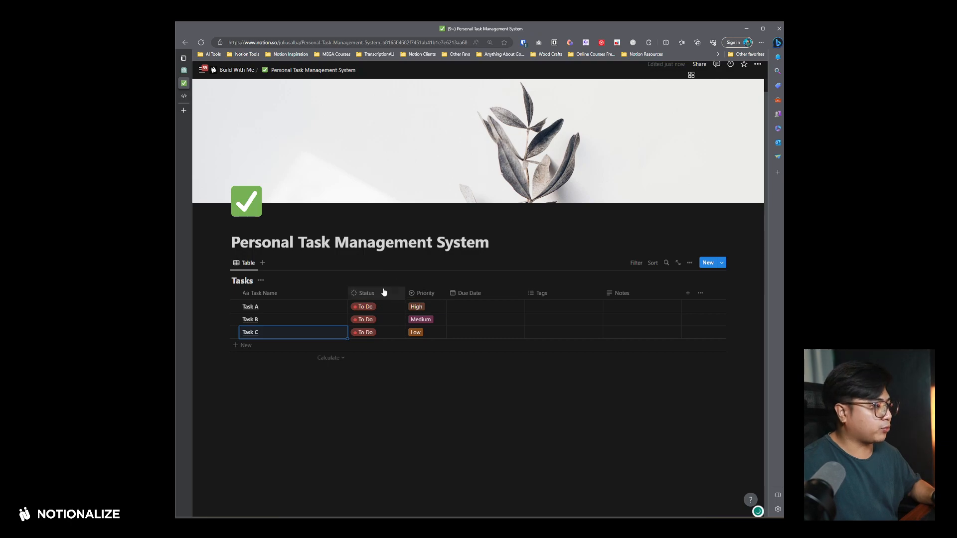
- Move the Due Date column directly after Task Name and set all three tasks' due dates to July 19, 2023
click(247, 264)
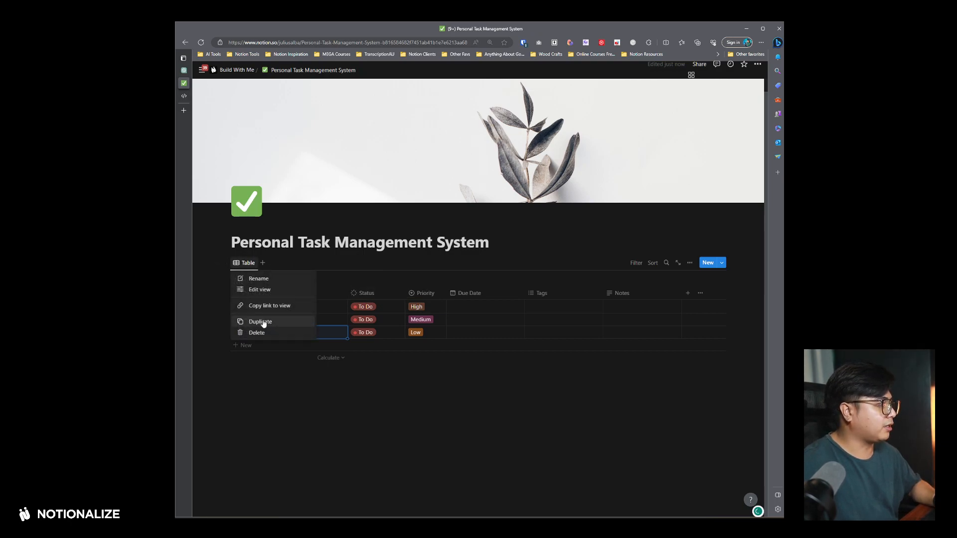
click(527, 298)
drag(485, 295, 387, 295)
click(377, 308)
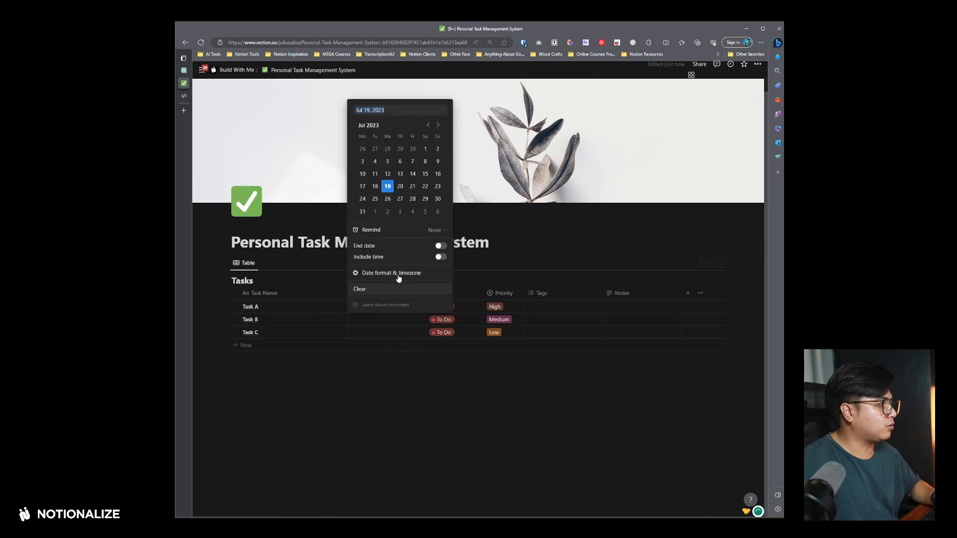
click(387, 186)
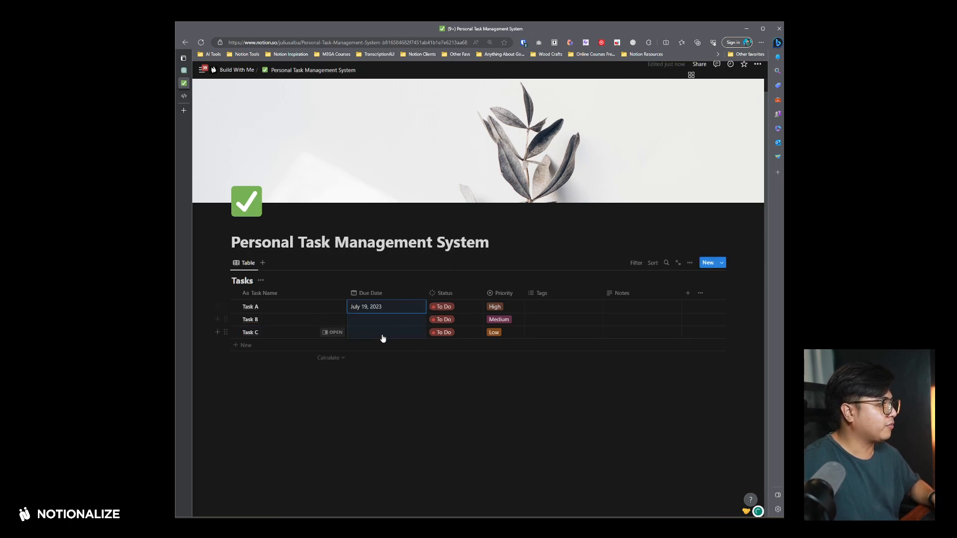
- Duplicate the Table view, name the copy "Task Calendar" and switch its layout to Calendar
click(250, 265)
click(258, 322)
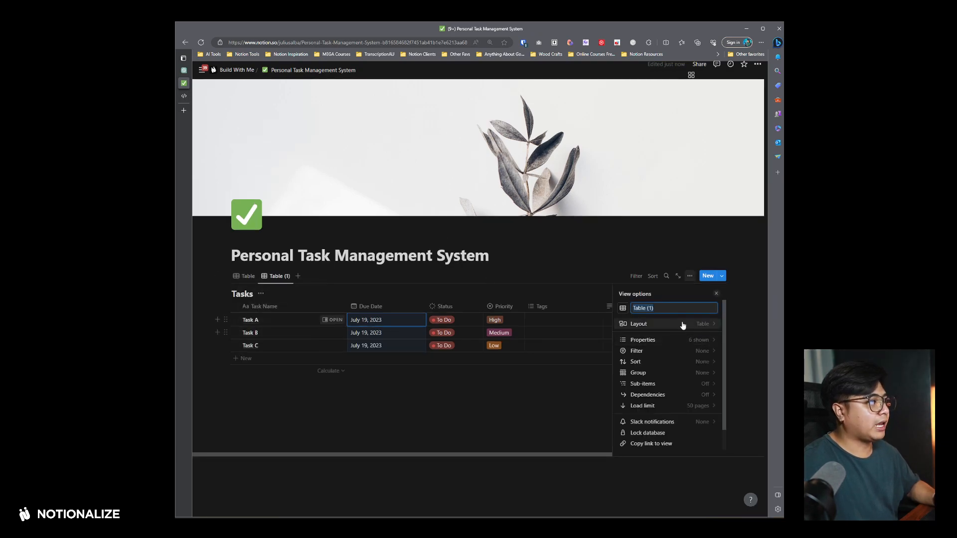
text(Task Calendar)
click(662, 325)
click(634, 343)
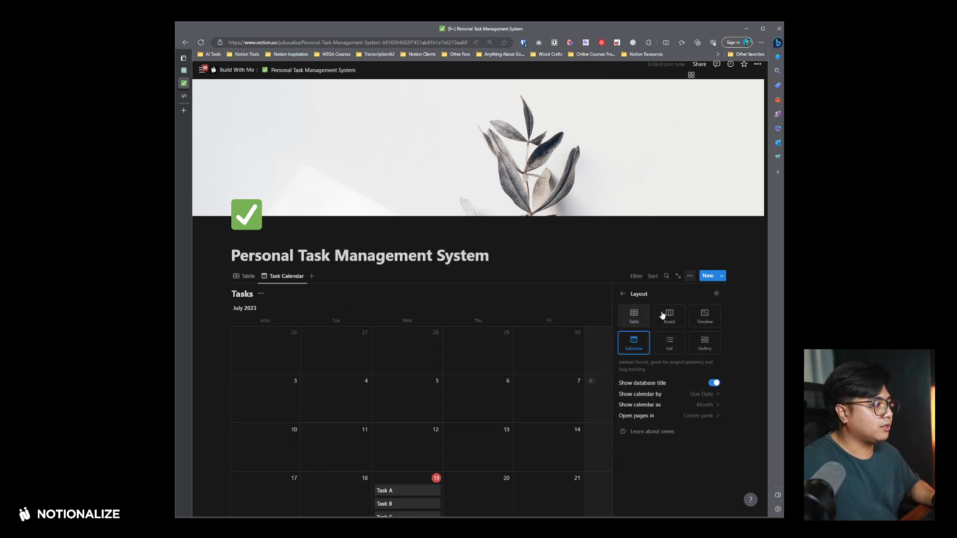
- Show the Status property on the Task Calendar cards and close the view options
click(623, 294)
click(674, 343)
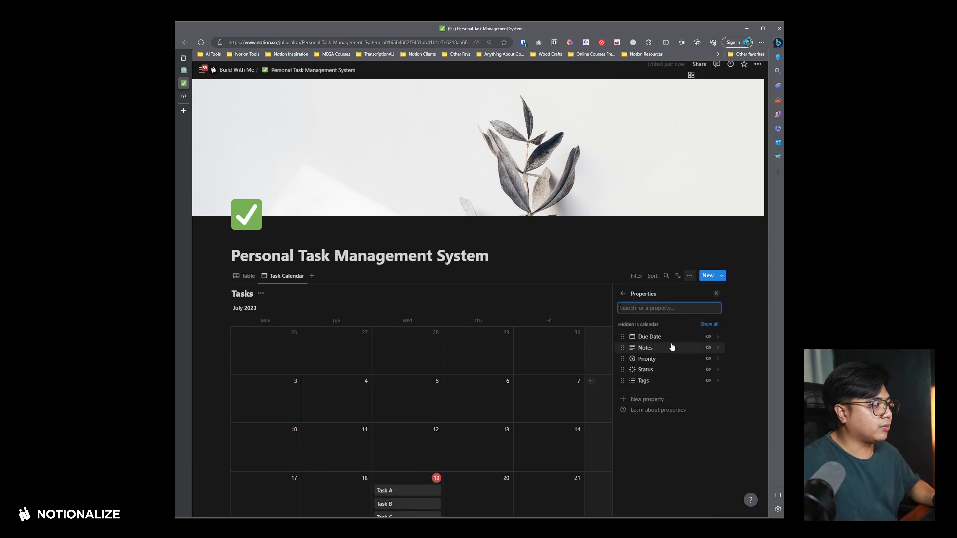
click(708, 370)
click(623, 293)
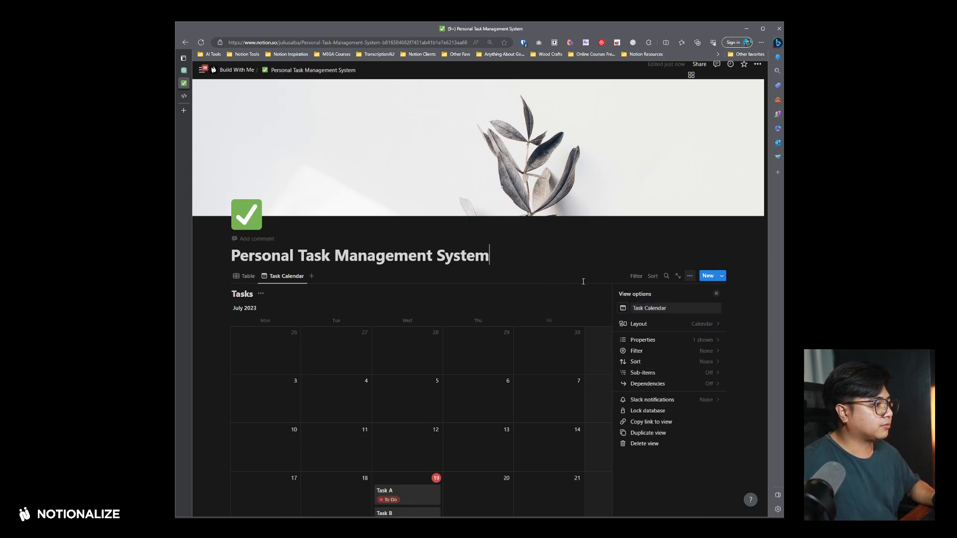
click(690, 275)
- Open Task A from the calendar, set its status to Completed and close the task page
scroll(528, 271, down, 4)
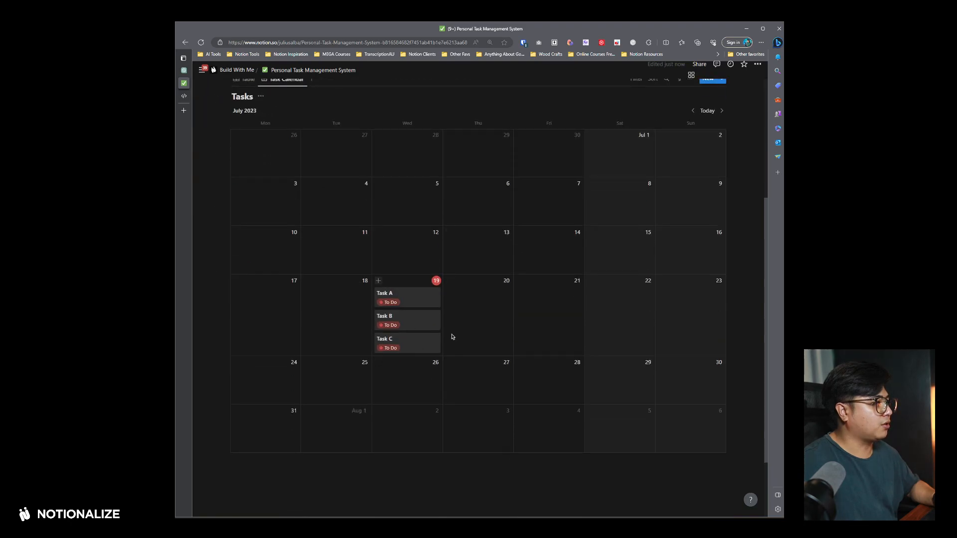
scroll(469, 273, up, 4)
scroll(459, 312, down, 3)
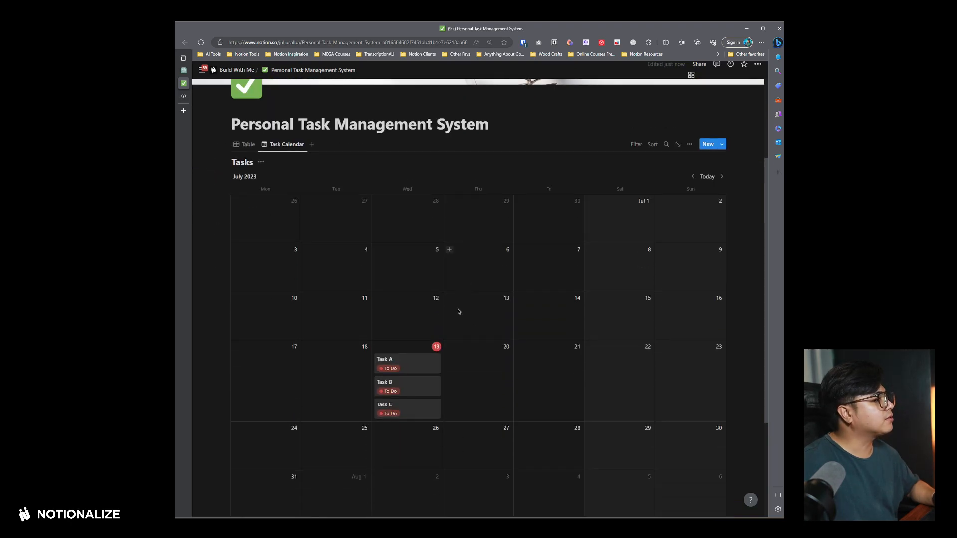
click(388, 371)
click(435, 224)
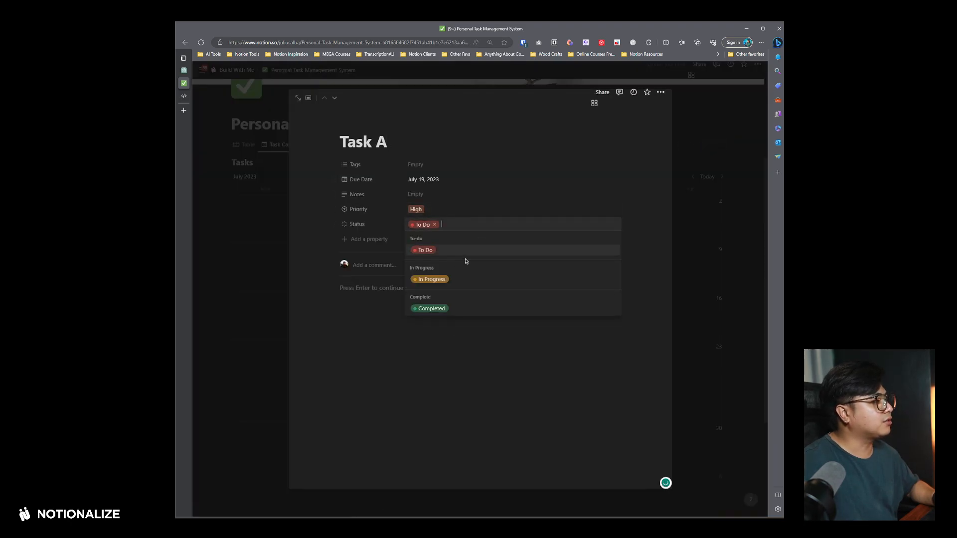
click(439, 310)
click(707, 239)
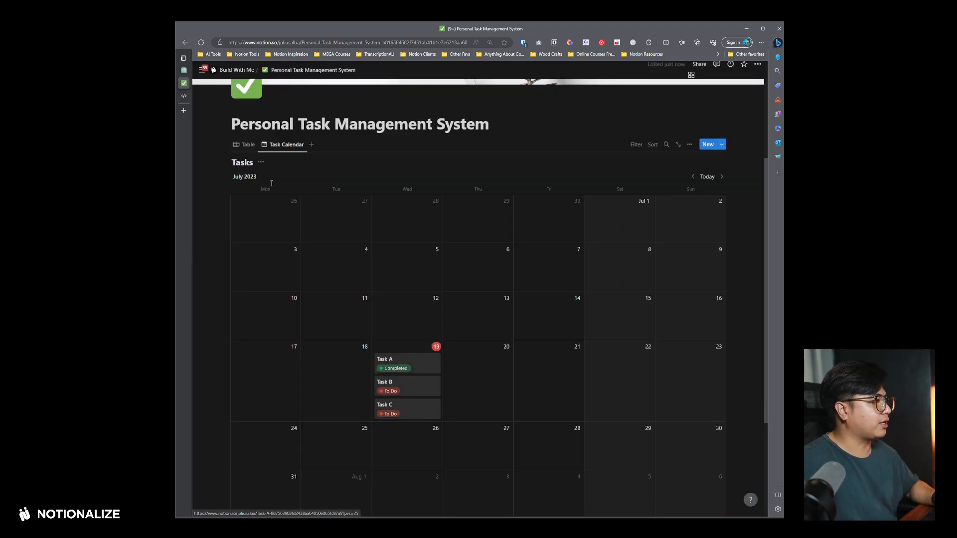
- Check Task A's status in the Table view and again in the Task Calendar view
click(244, 145)
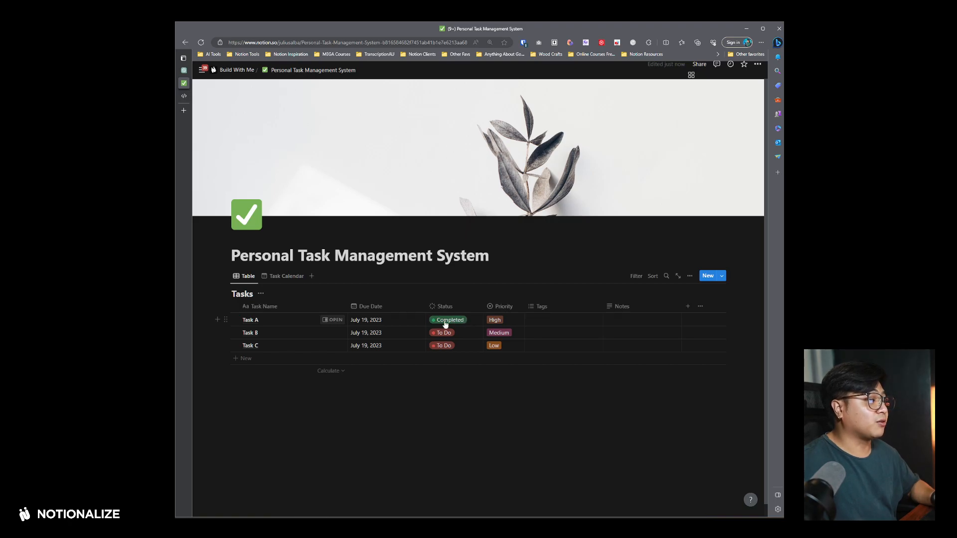
click(278, 277)
scroll(394, 249, down, 4)
scroll(394, 252, up, 1)
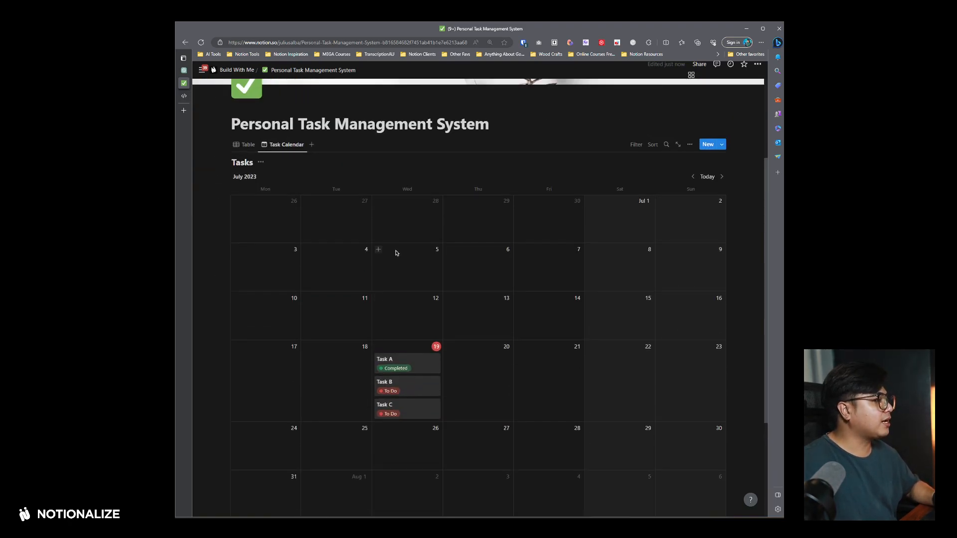
- Add a new Board view to the Tasks database and review its grouping by Status
click(313, 145)
click(667, 332)
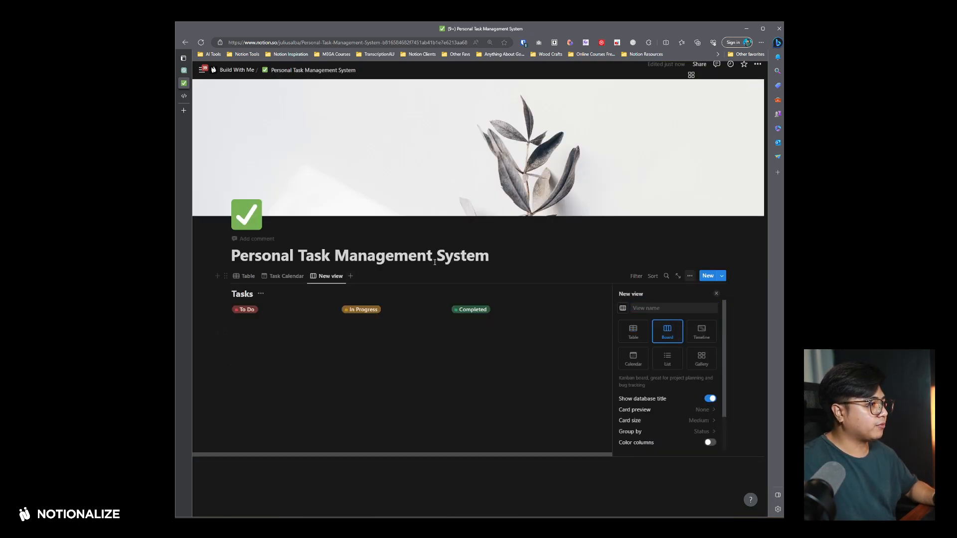
click(703, 432)
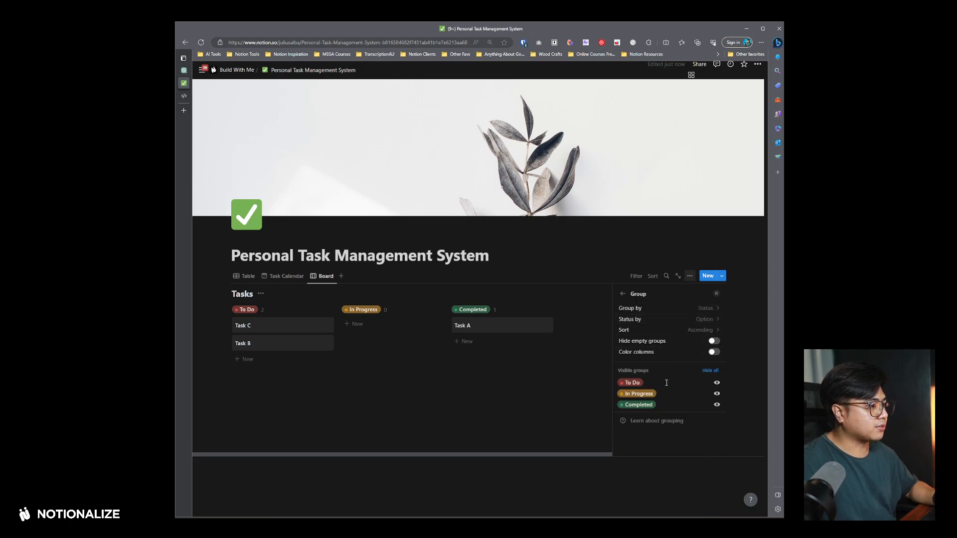
click(623, 295)
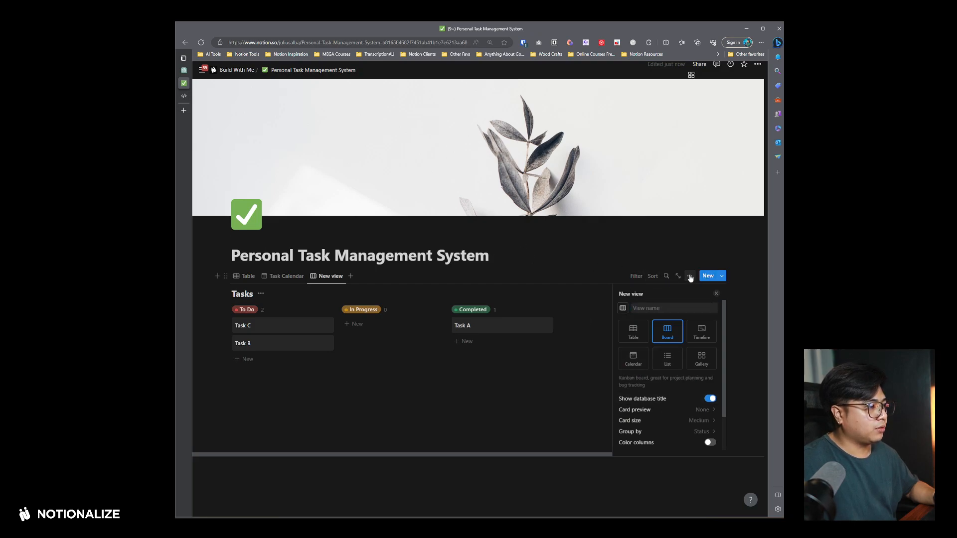
click(669, 333)
- Show the Due Date property on the Board view's cards and close the view options
click(673, 341)
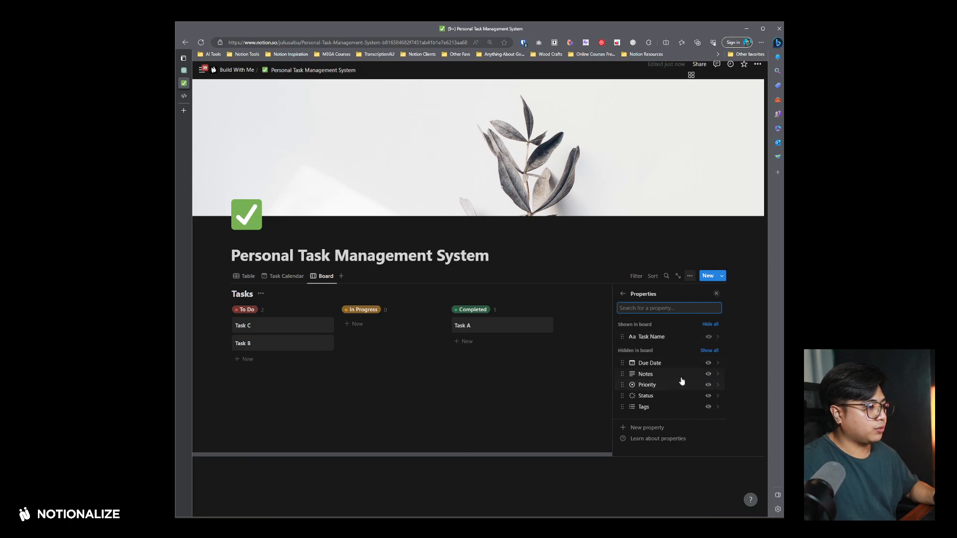
click(708, 364)
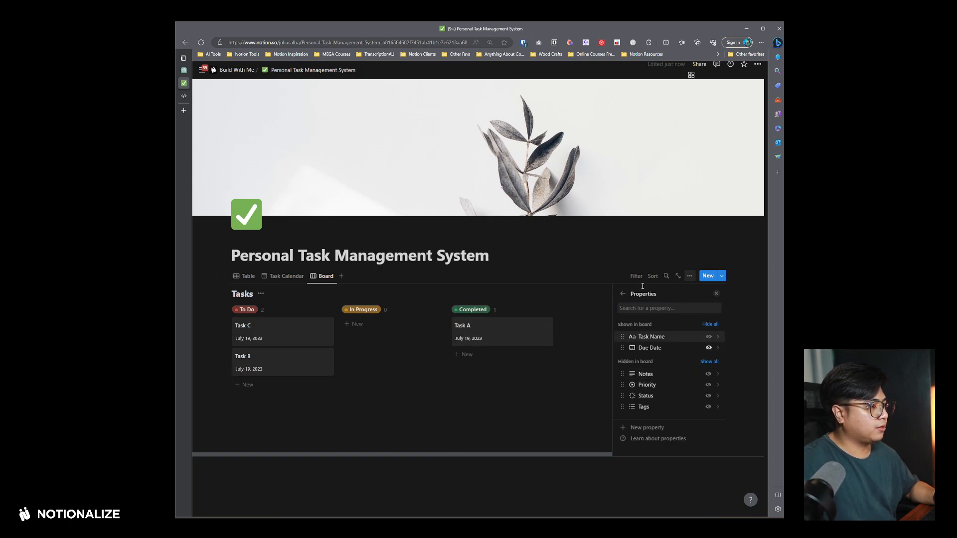
click(622, 293)
click(691, 276)
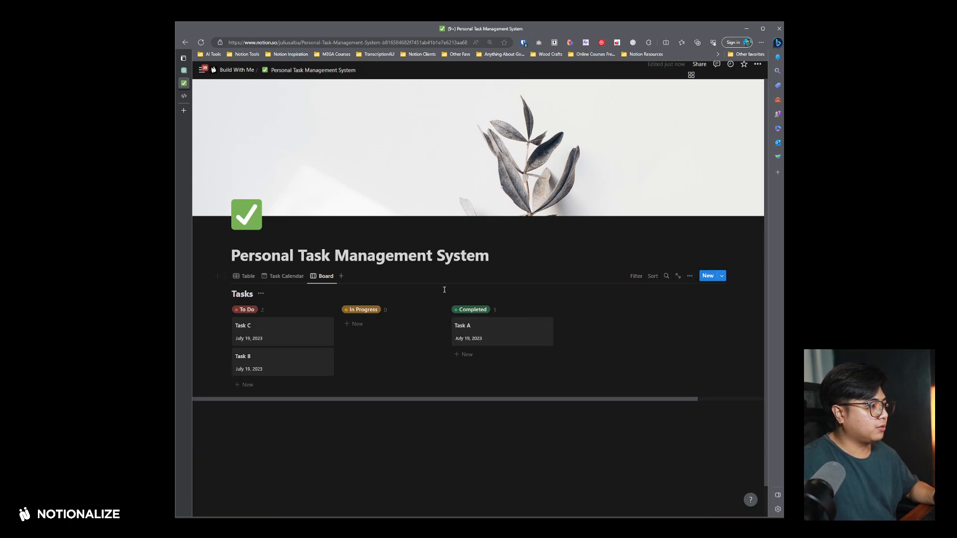
- Set the Board view's card size to Large in its layout settings
click(690, 276)
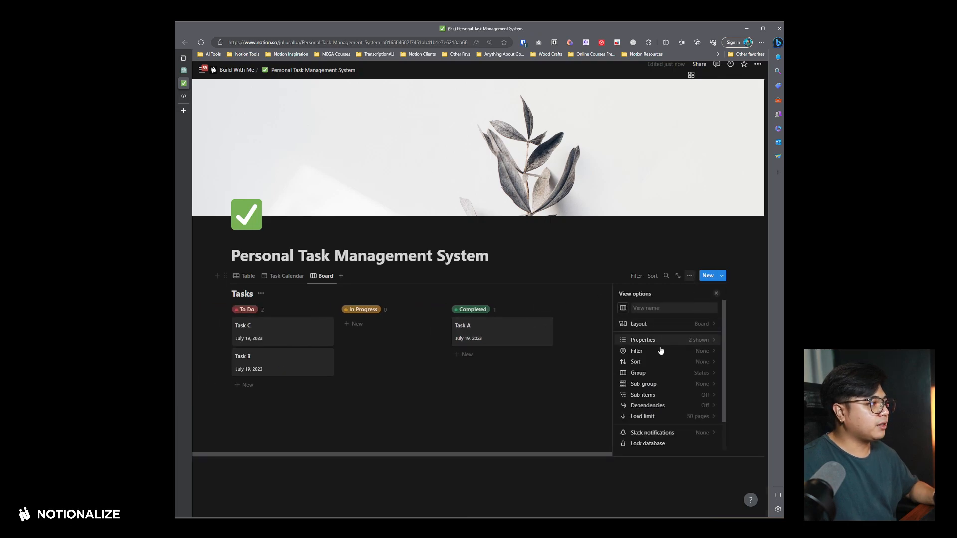
click(679, 324)
click(699, 405)
click(643, 439)
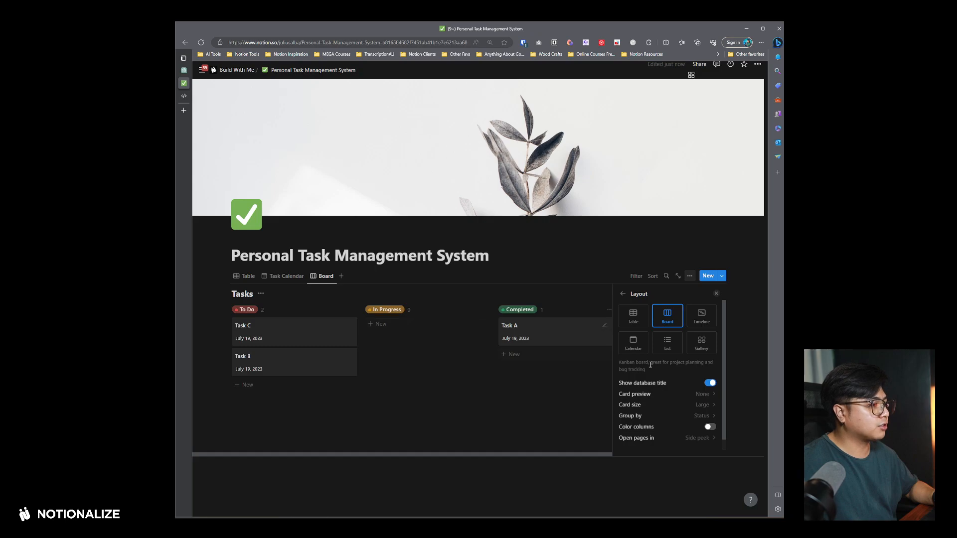
- Hide the database title in the Board view and close the view options
click(711, 386)
click(711, 385)
click(711, 385)
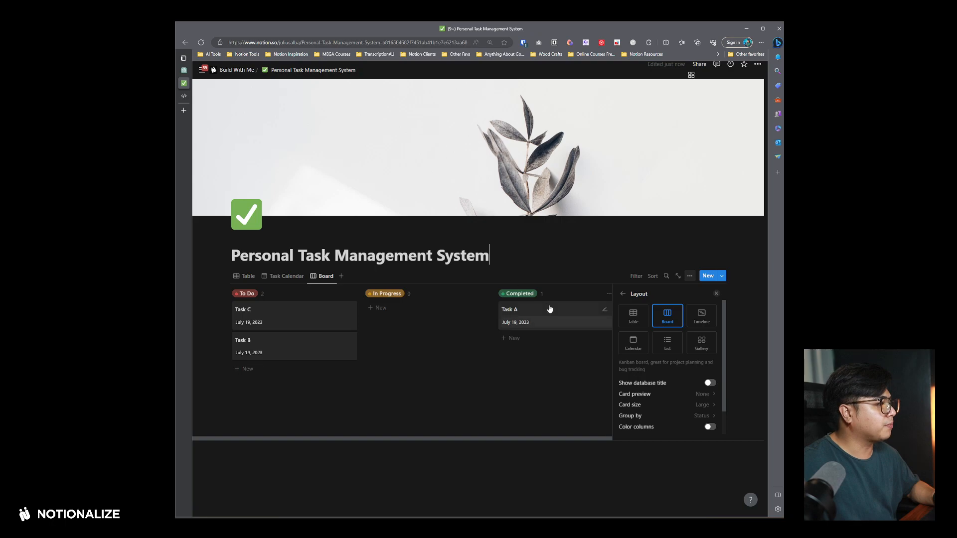
click(690, 275)
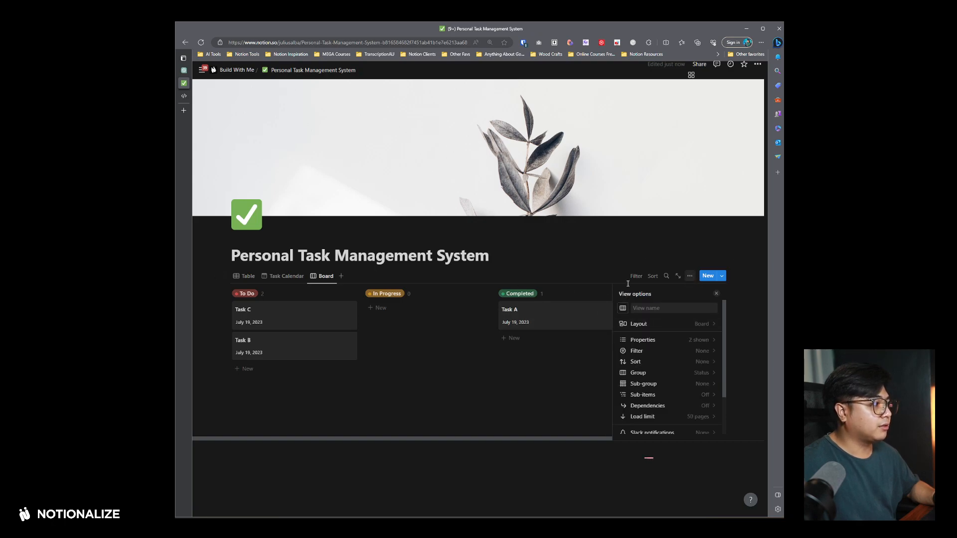
click(691, 277)
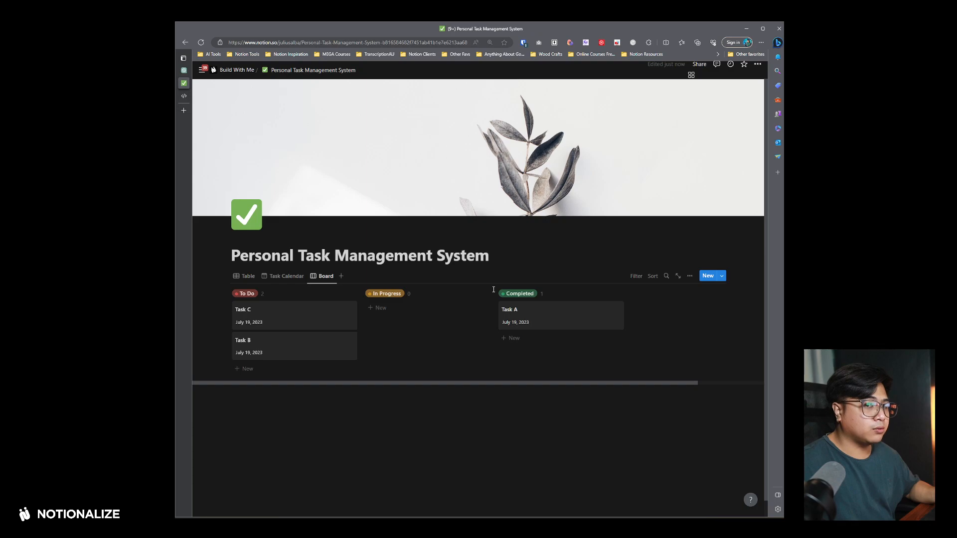
- Open the Tasks database as a full page and move the Task C card from To Do to Completed
click(679, 276)
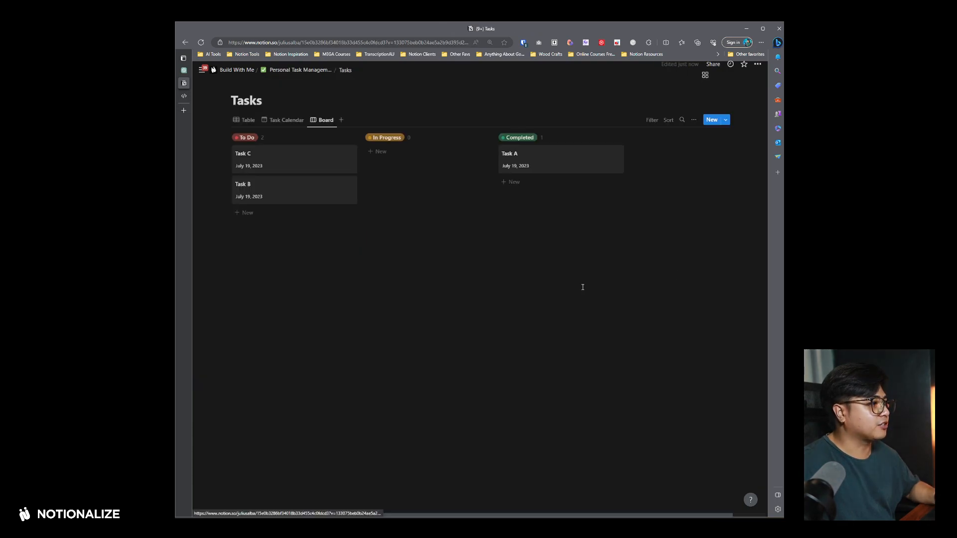
drag(297, 154, 530, 138)
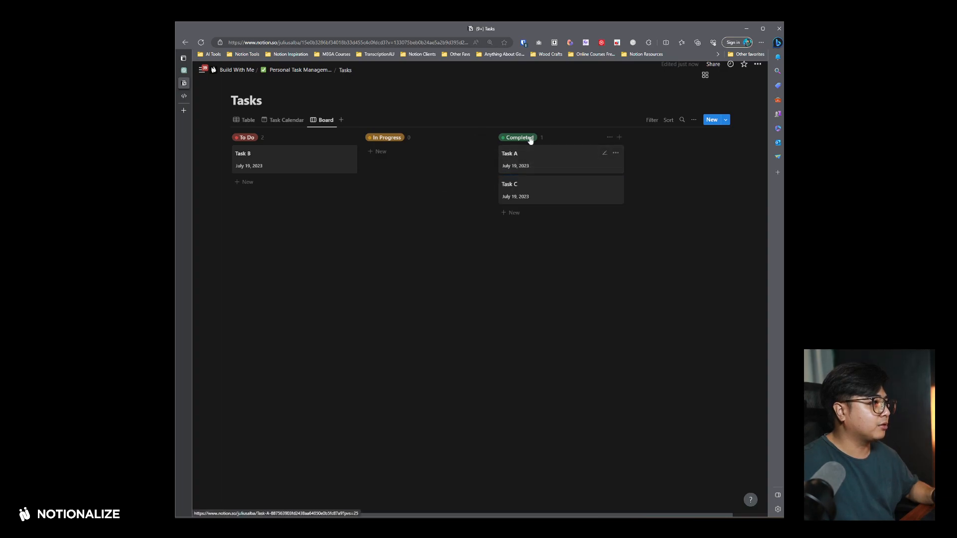
- Move the Task C card from Completed back to To Do and open the Task B card
drag(562, 181, 299, 182)
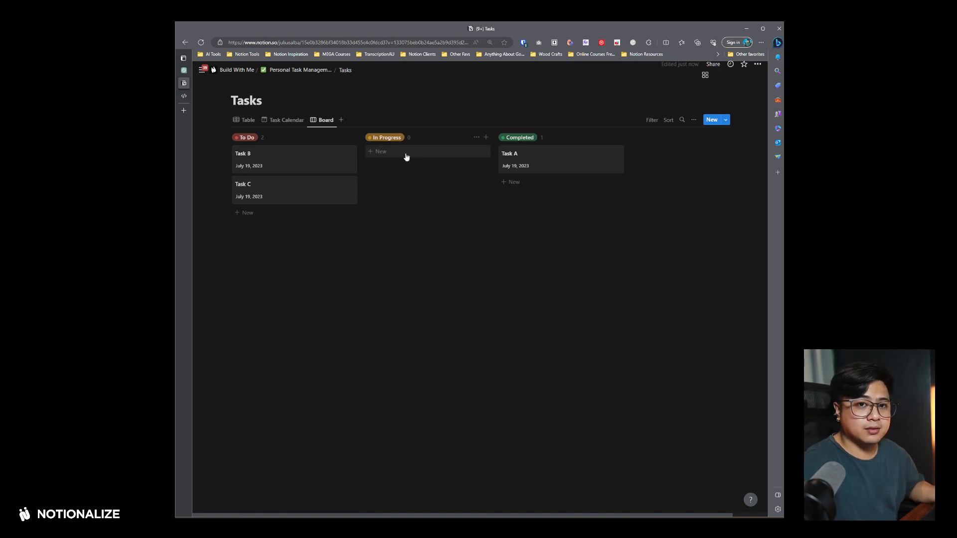
click(295, 159)
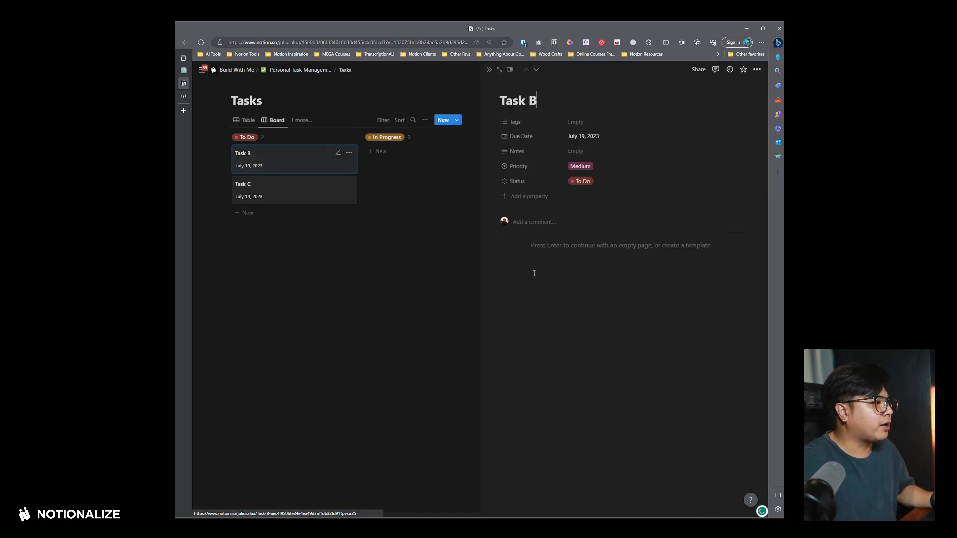
- Write in Task B's body "This task is all about writing an email for a client." and a line to reach out to a contact for samples
key(Return)
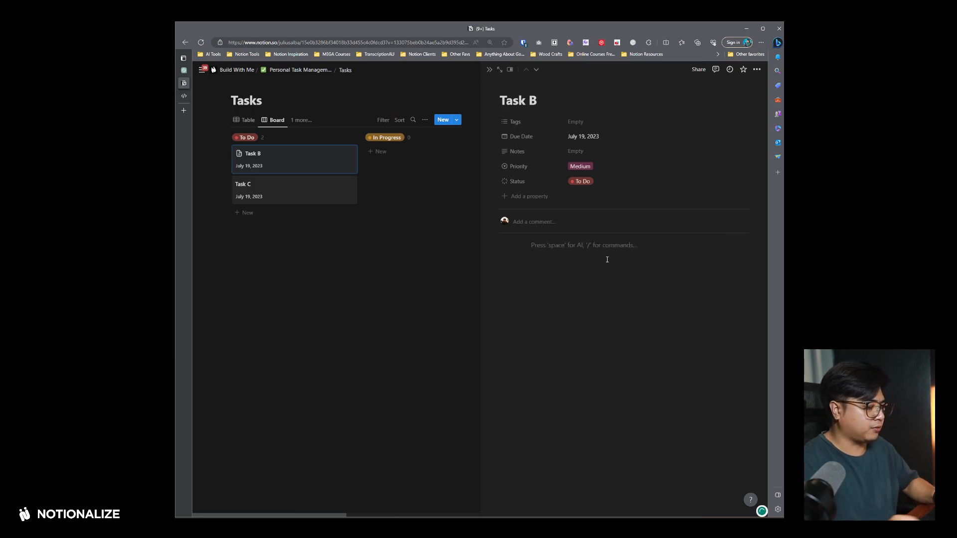
text(This task is all about writing an email for a client.)
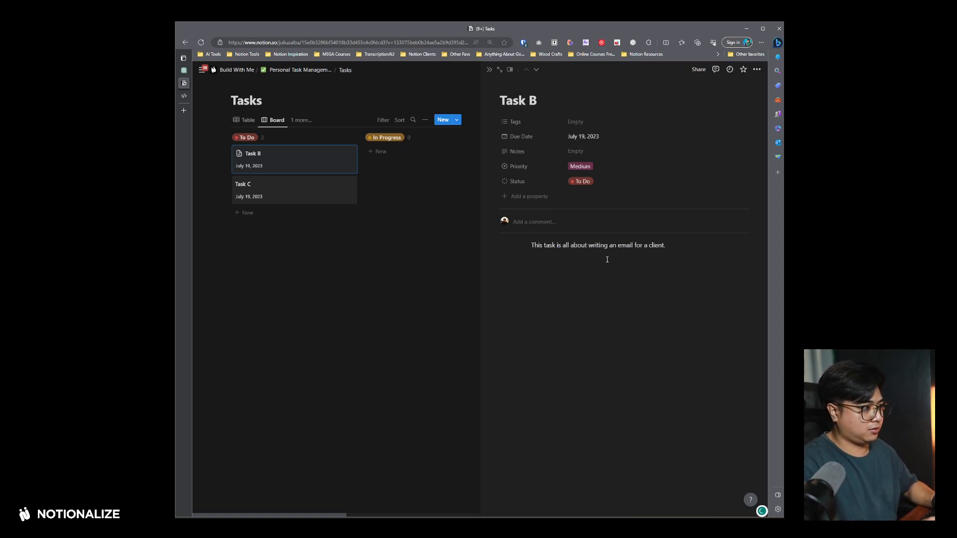
click(607, 260)
text(RT)
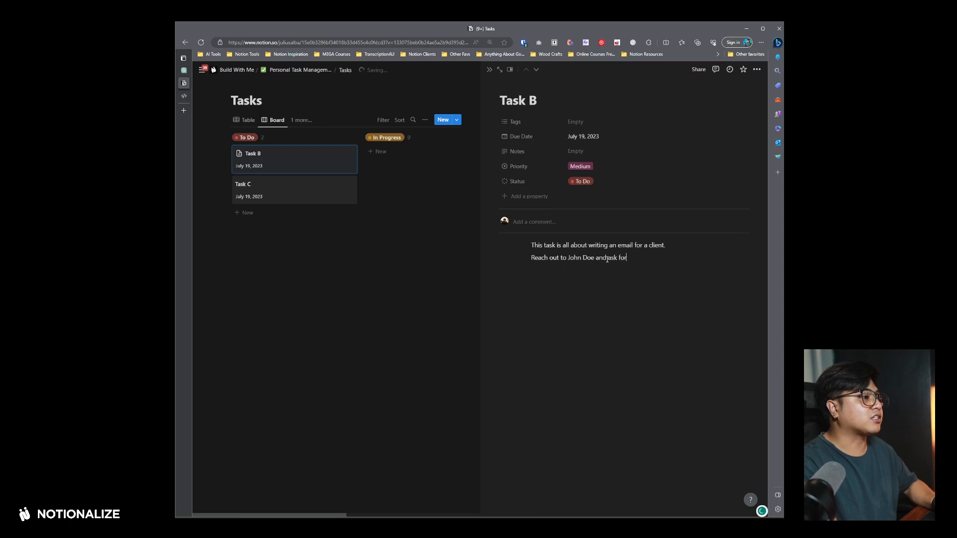
key(Return)
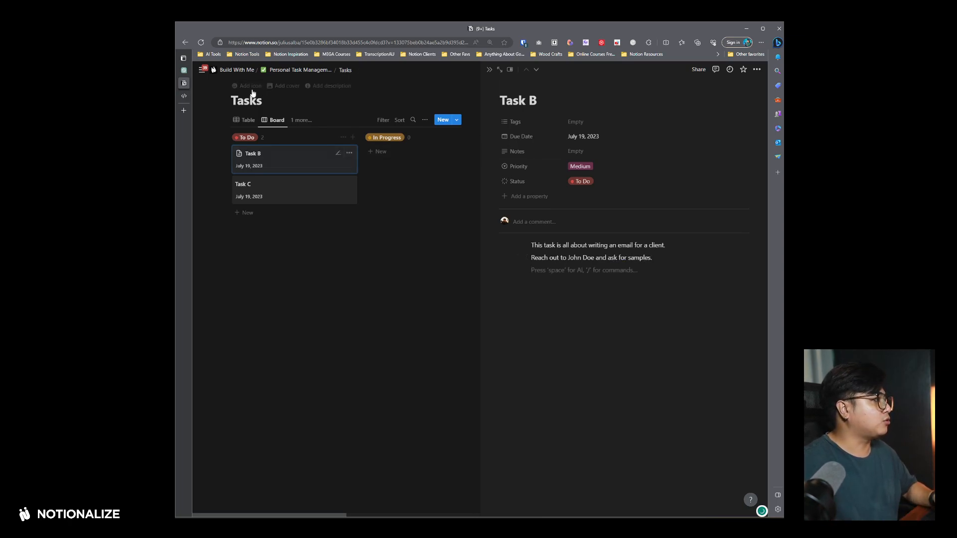
mouse_move(185, 100)
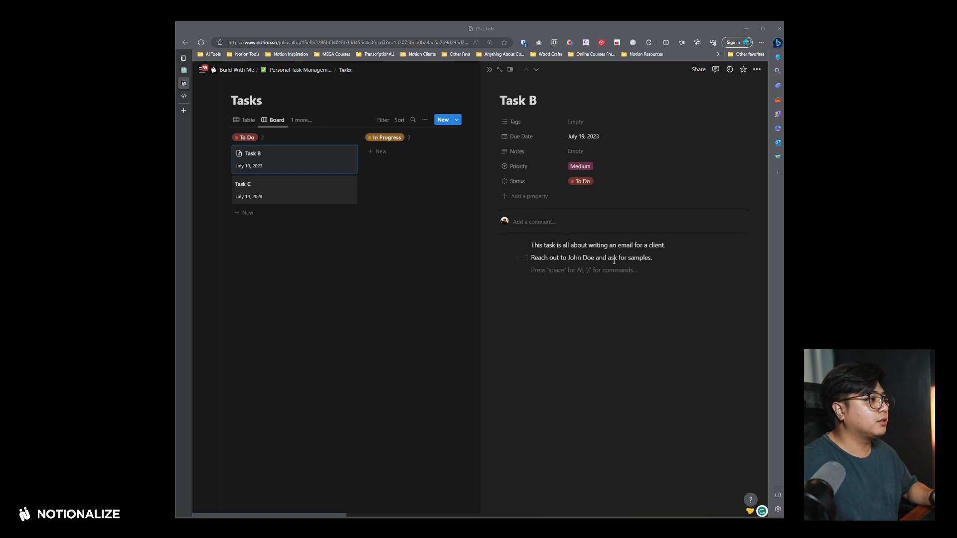
text(https://www.notionalize.com/)
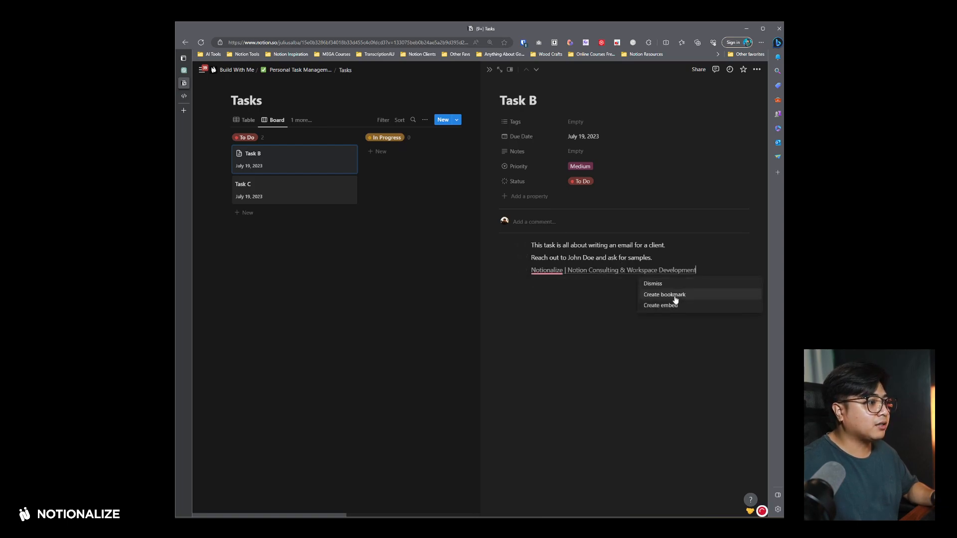
click(668, 294)
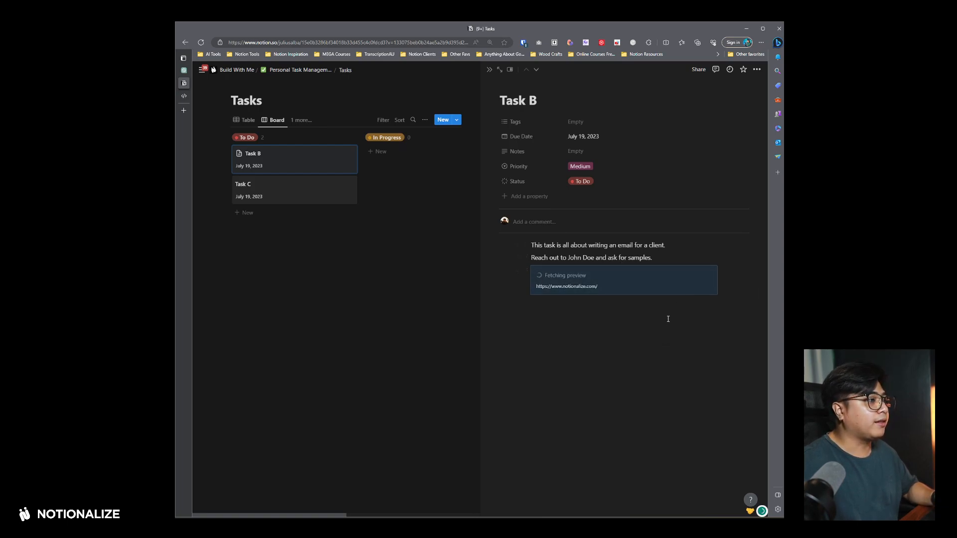
click(711, 275)
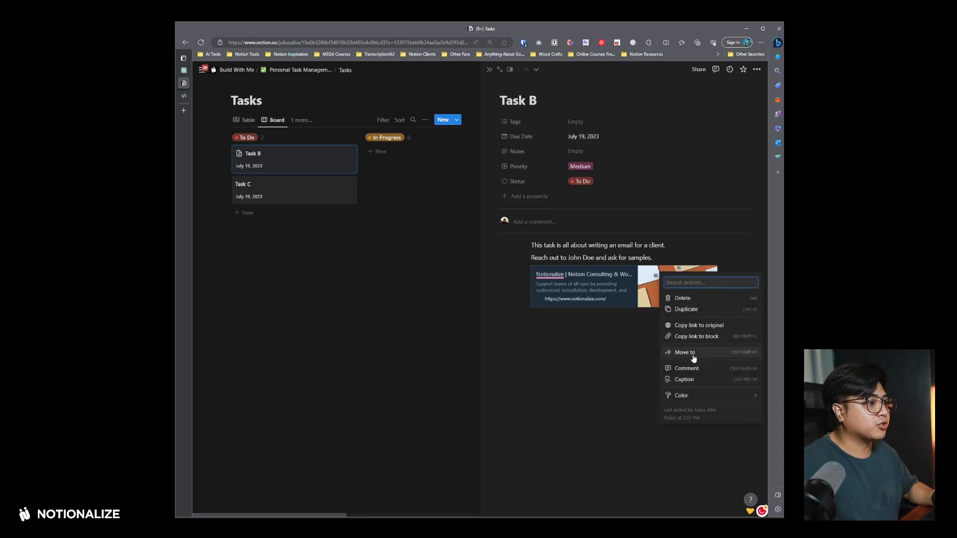
click(694, 378)
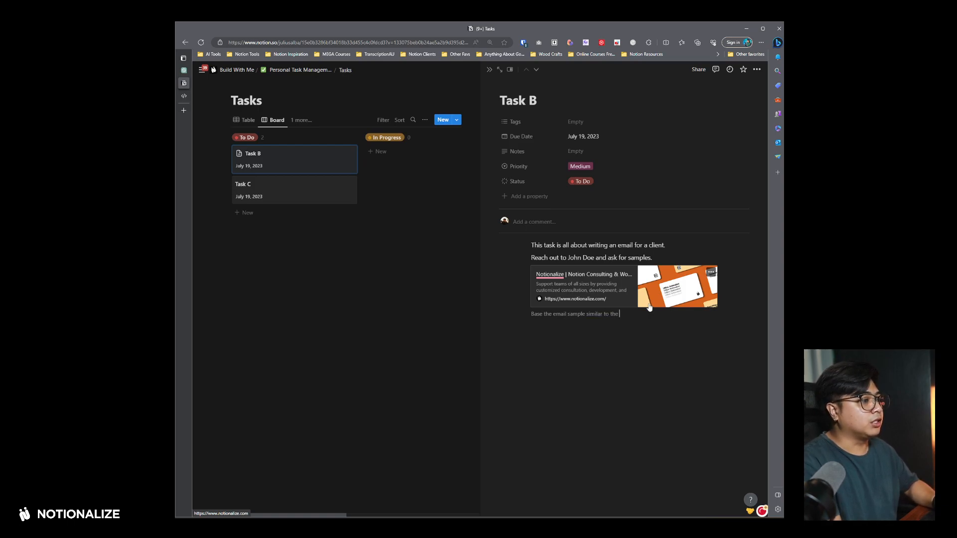
text(page)
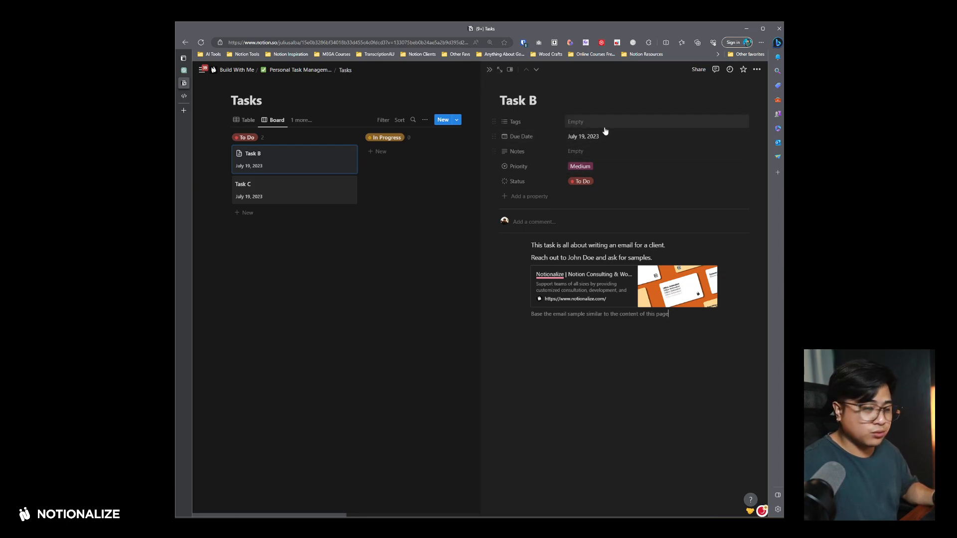
drag(577, 387, 651, 331)
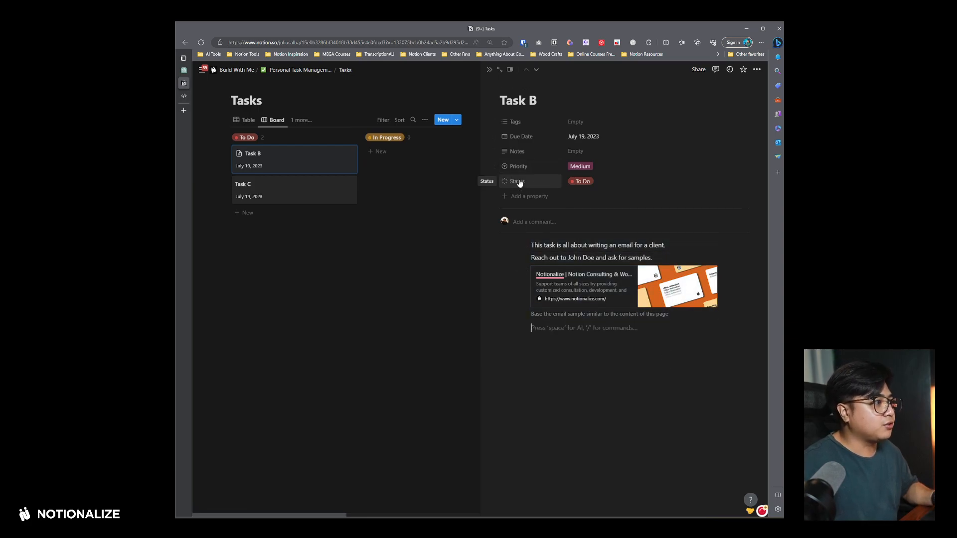
- Reorder the properties on the Task B page so that Status comes first and Priority second, above Due Date
drag(514, 180, 570, 113)
drag(518, 182, 611, 156)
- Try hiding the Tags property on the Task B page and undo the change
click(513, 166)
mouse_move(565, 209)
click(608, 218)
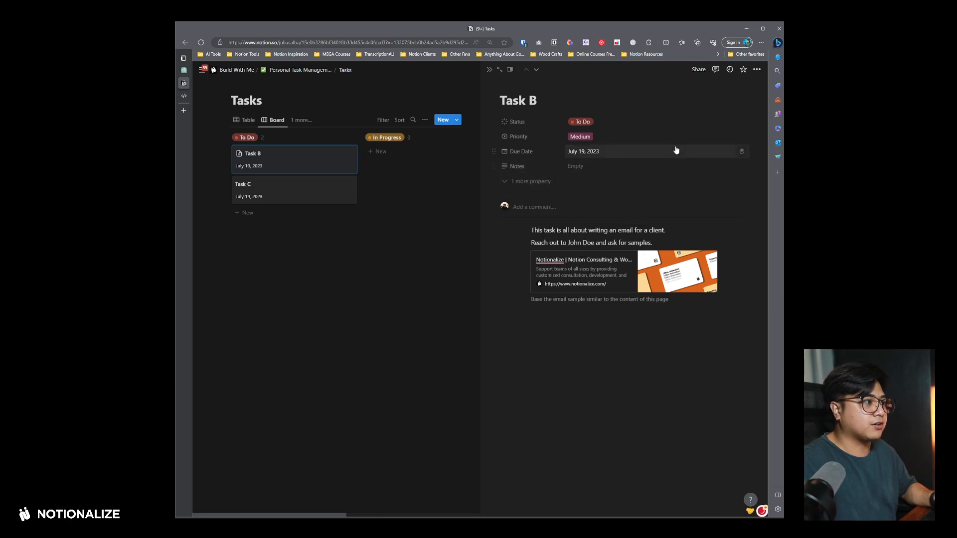
key(ctrl+z)
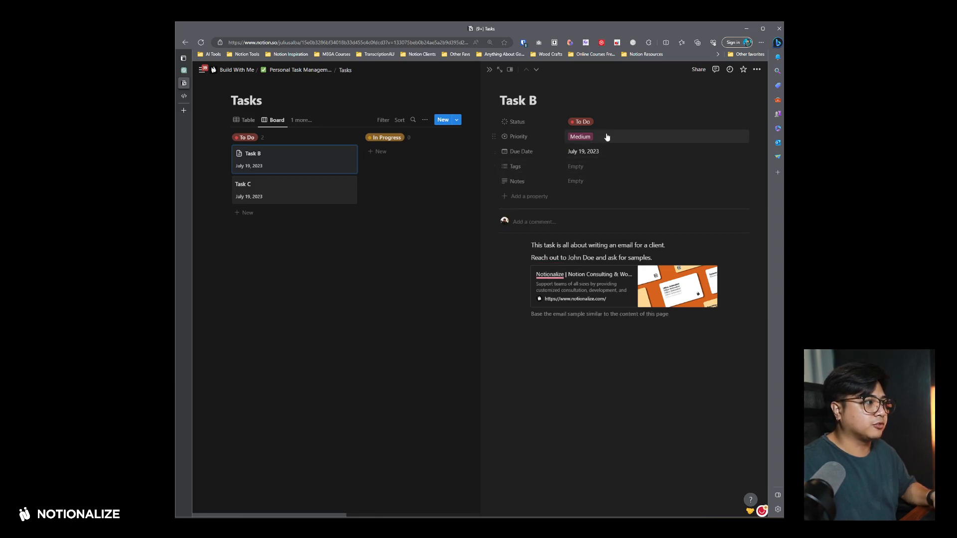
- Return to the Personal Task Management System page and rename the Tasks database's Table view as Action Items
click(493, 70)
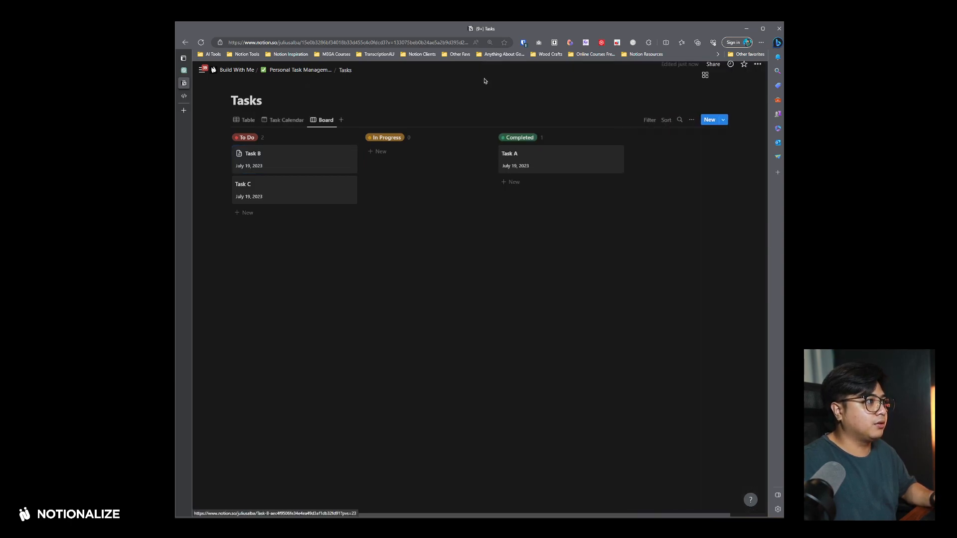
click(298, 71)
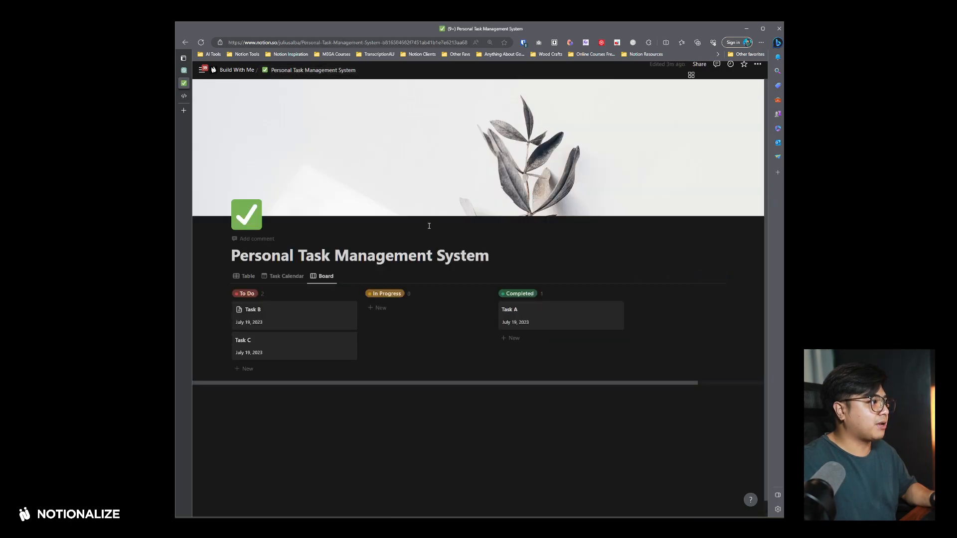
click(247, 278)
click(247, 278)
click(254, 294)
text(Action Items)
- Search the view icons for "check" and give the Action Items view the checklist icon
click(622, 308)
text(check)
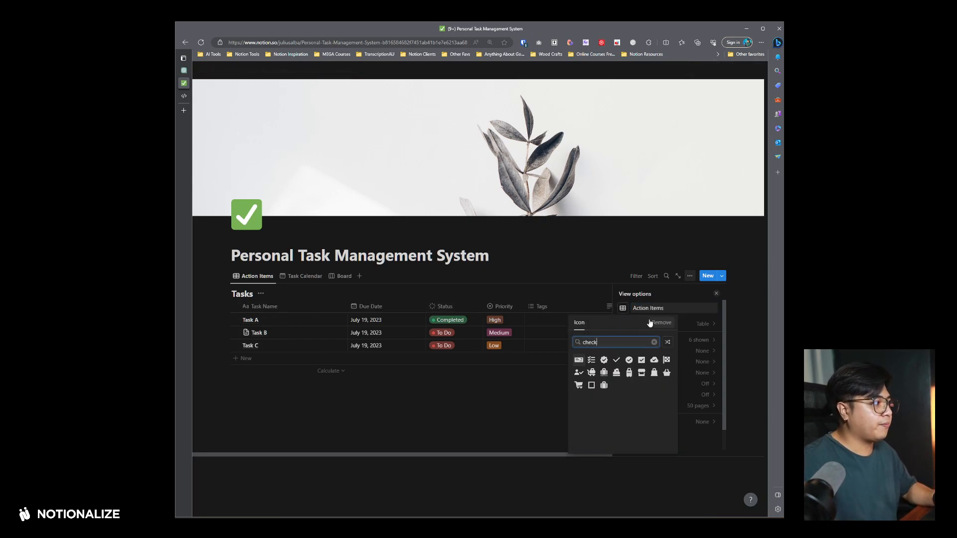
click(578, 385)
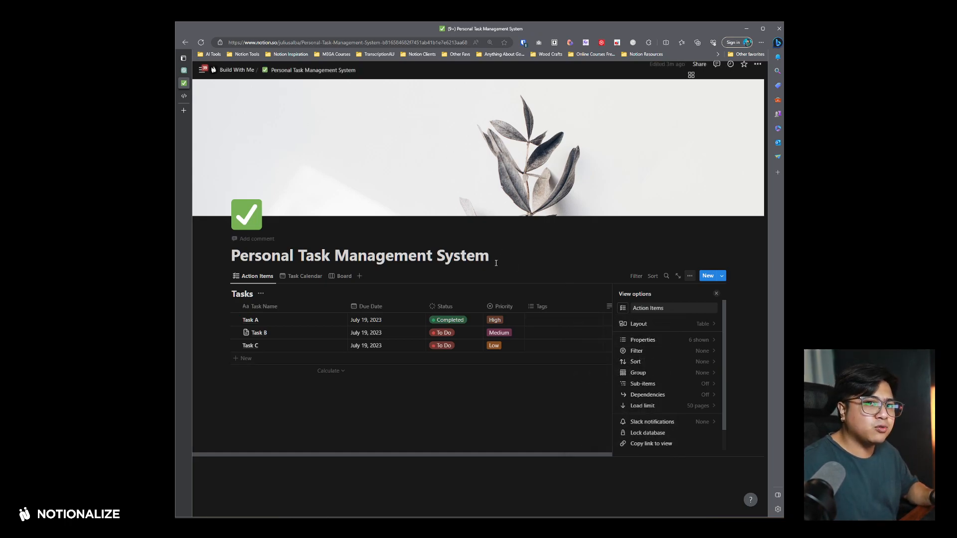
- Create a new template for the Tasks database and give it a light gray checked-box icon
click(723, 277)
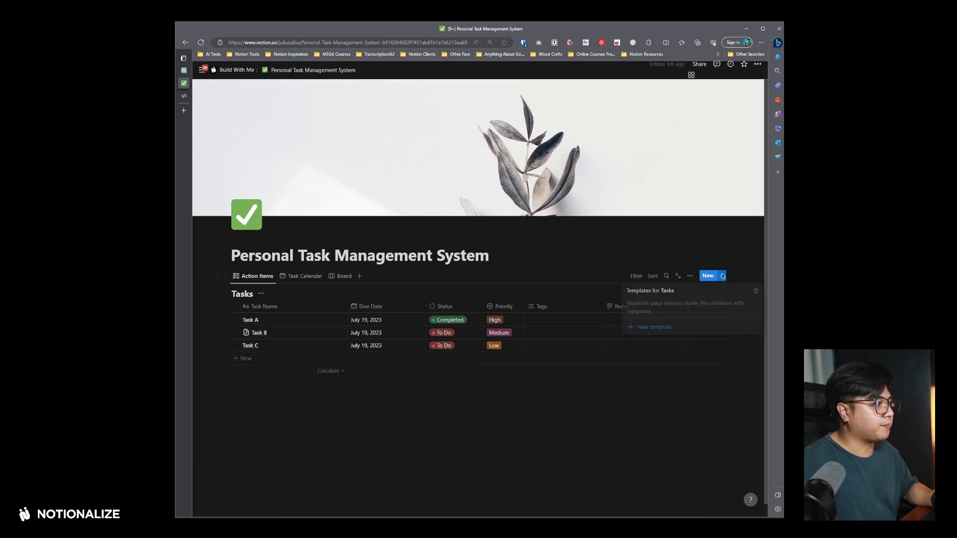
click(654, 327)
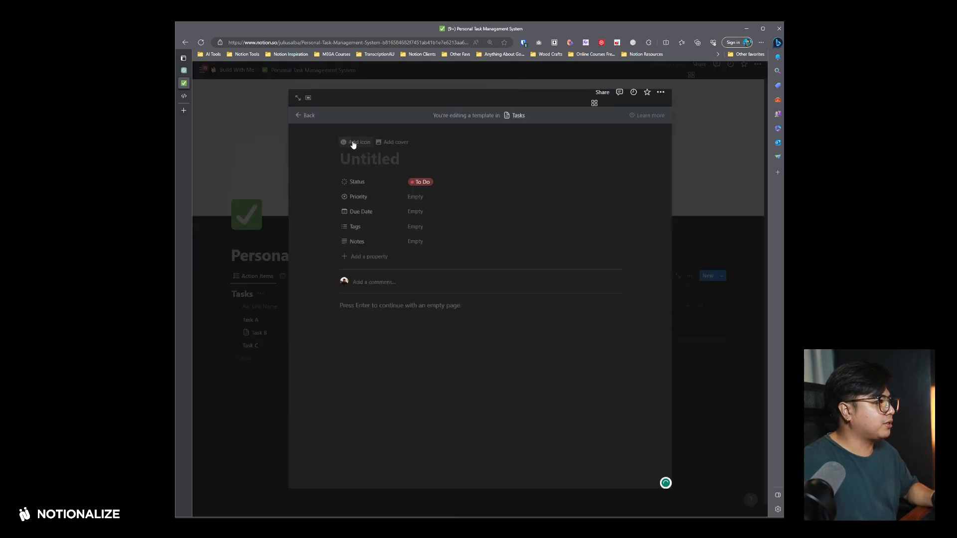
click(352, 144)
click(309, 202)
click(424, 221)
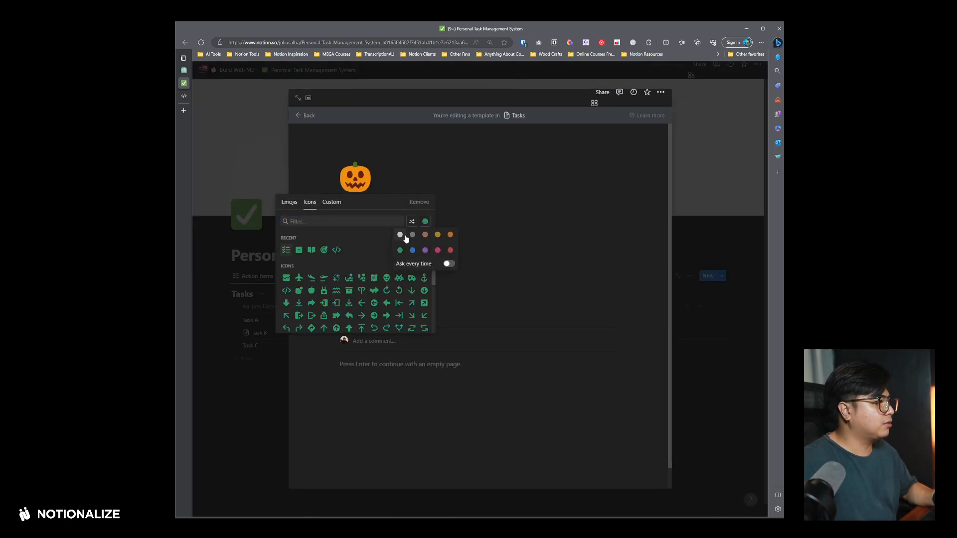
click(331, 221)
text(check)
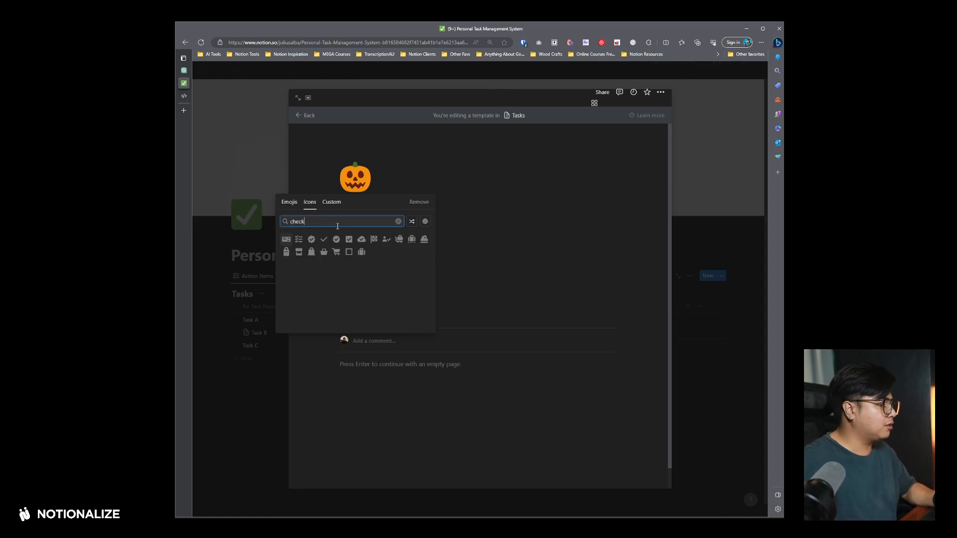
click(349, 240)
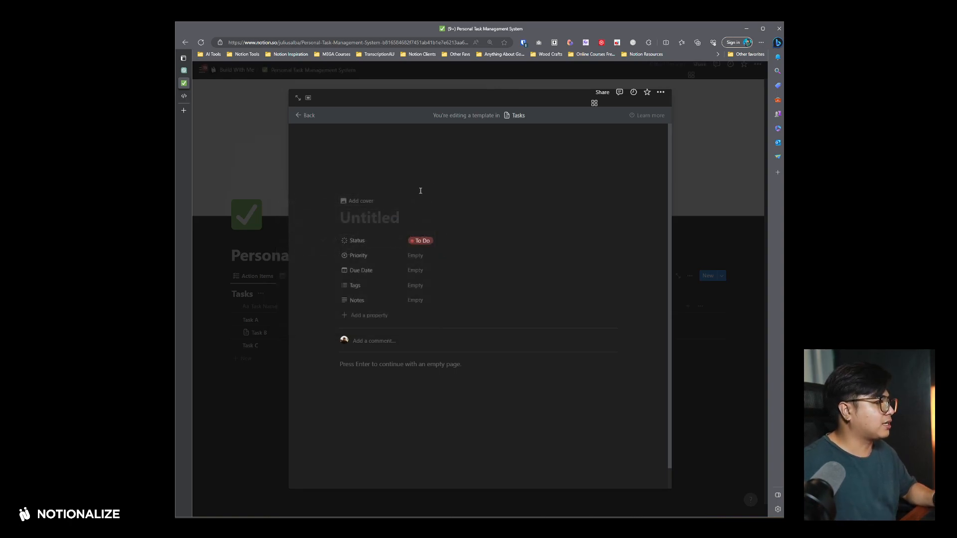
- Title the template New Task and close the template editor
click(398, 216)
text(New Task)
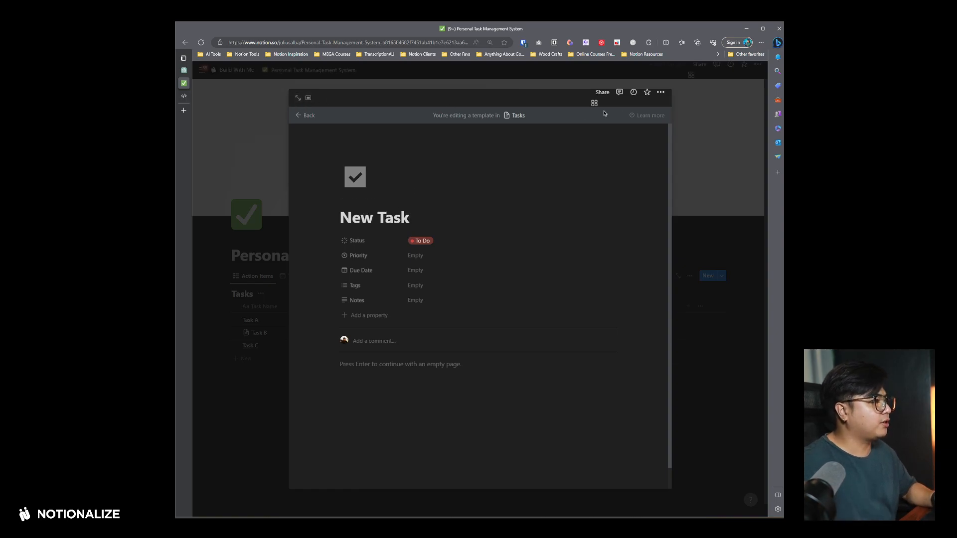
click(728, 186)
- Set the New Task template as the Tasks database's default and close the template list
click(722, 276)
click(755, 304)
click(705, 297)
click(494, 280)
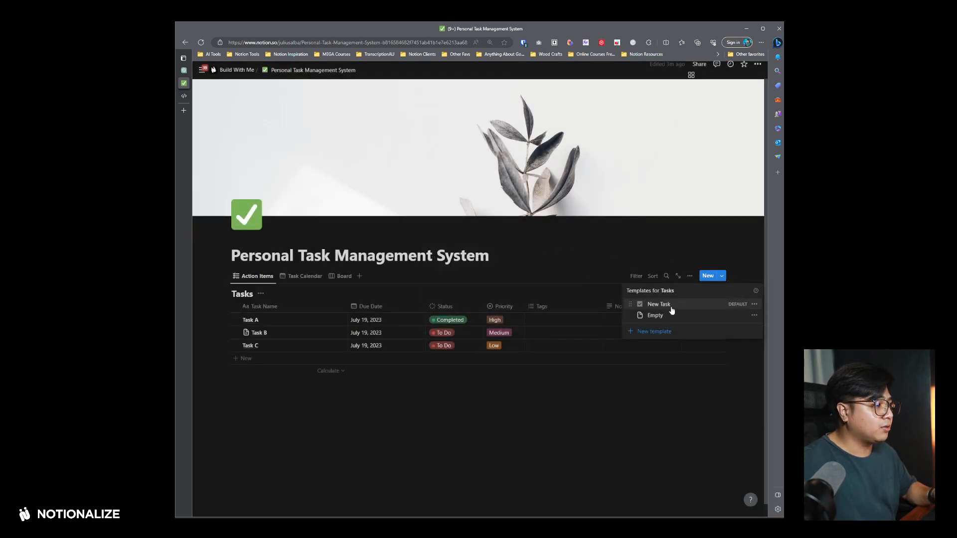
click(549, 259)
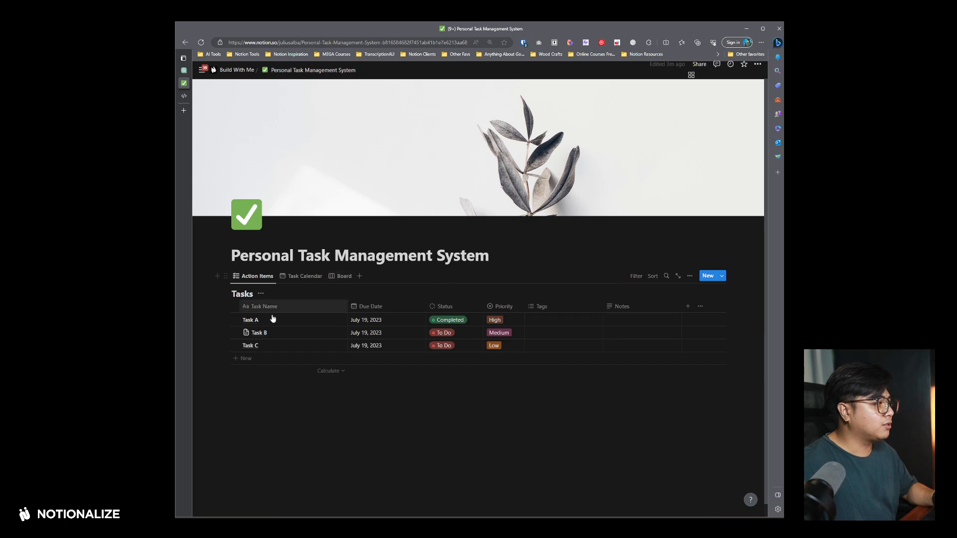
- Delete the existing Task A, Task B and Task C rows from the Action Items table
drag(211, 317, 384, 357)
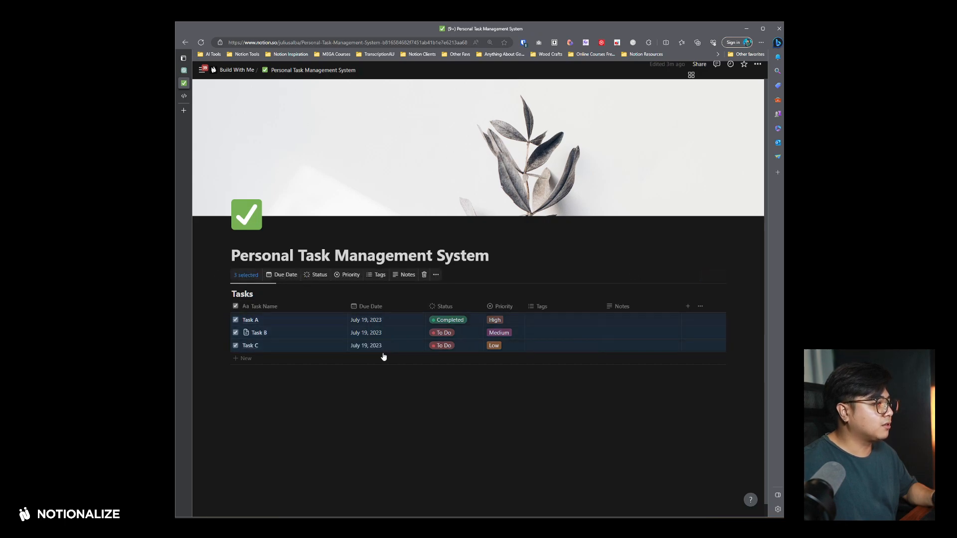
key(Delete)
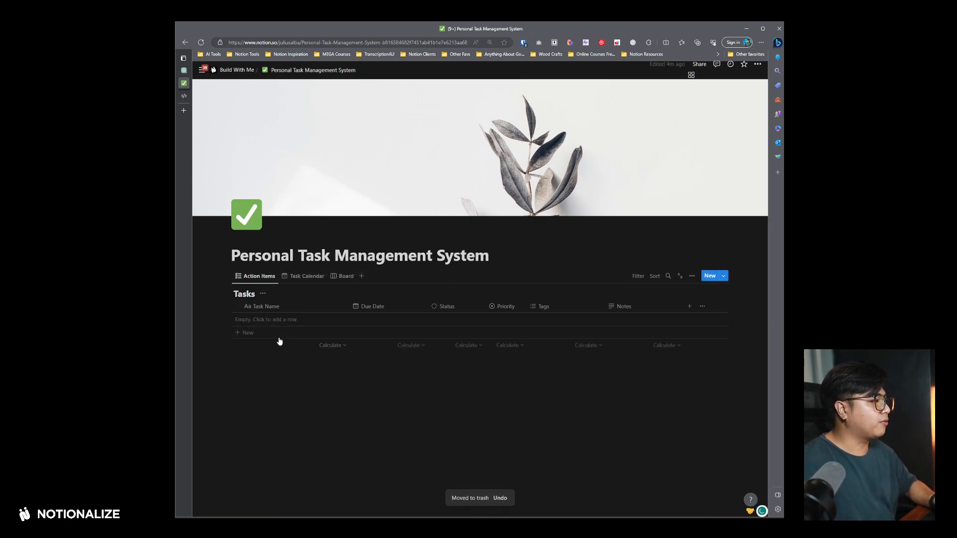
- Add three new rows from the default template to the Action Items table, named Task A, Task B and Task C
click(255, 333)
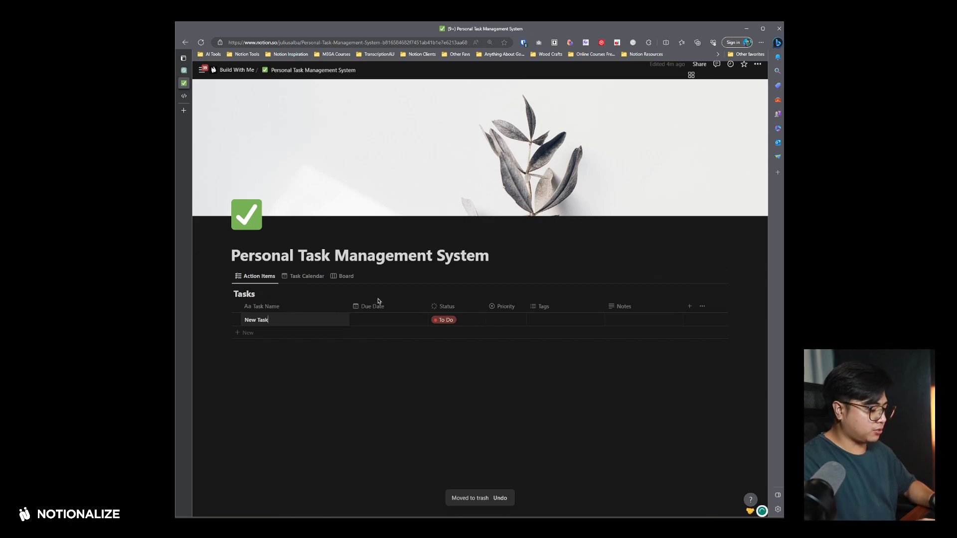
key(ctrl+a)
text(Task A)
key(Return)
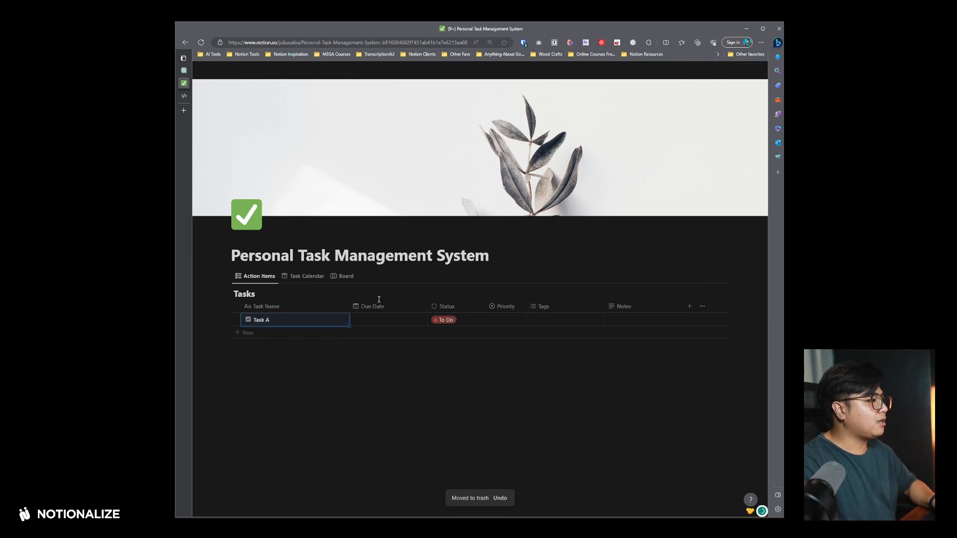
key(shift+Return)
key(ctrl+a)
text(Task B)
key(Return)
key(shift+Return)
text(T)
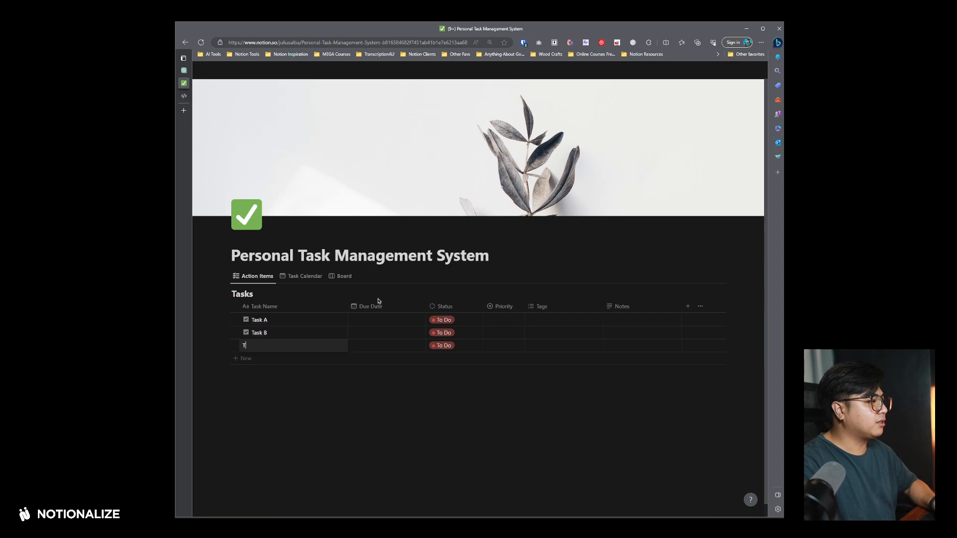
key(Return)
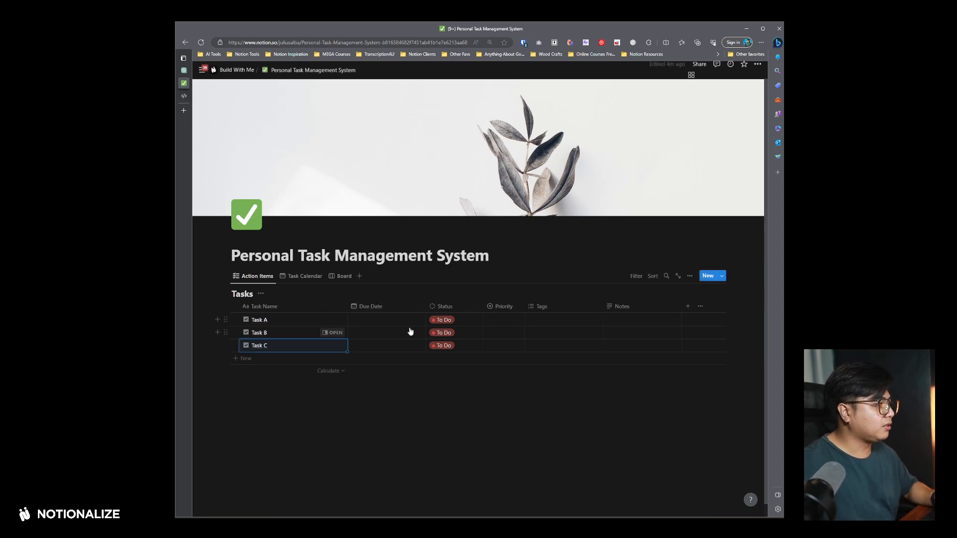
- Switch the Tasks database to the Task Calendar view
scroll(369, 270, down, 1)
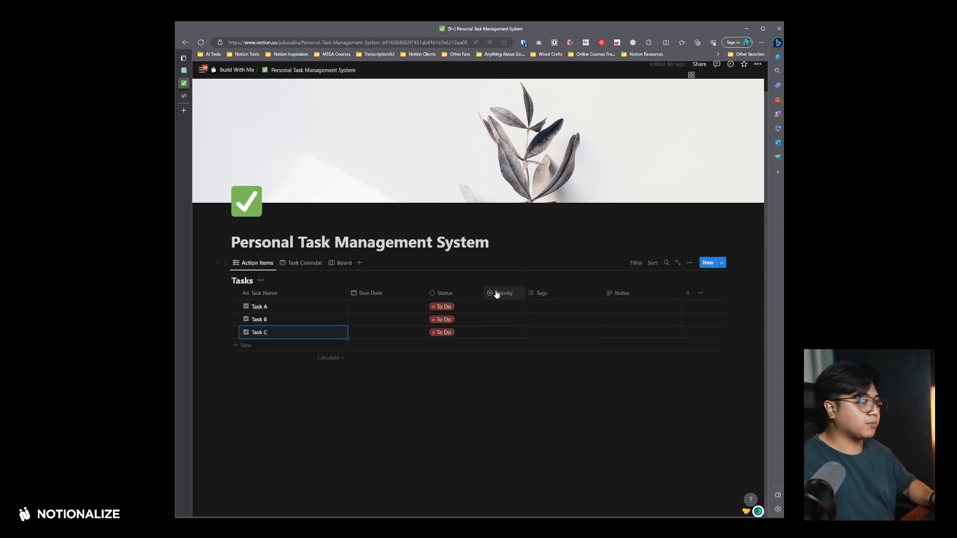
click(319, 264)
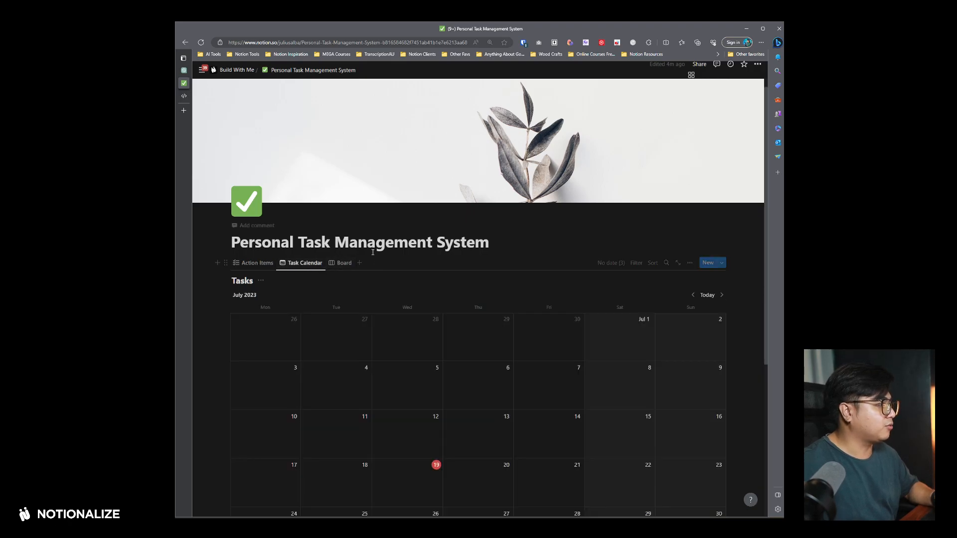
- Look over the month in the Task Calendar view, and bring up the tasks in the Board view
scroll(370, 254, down, 5)
scroll(317, 234, up, 4)
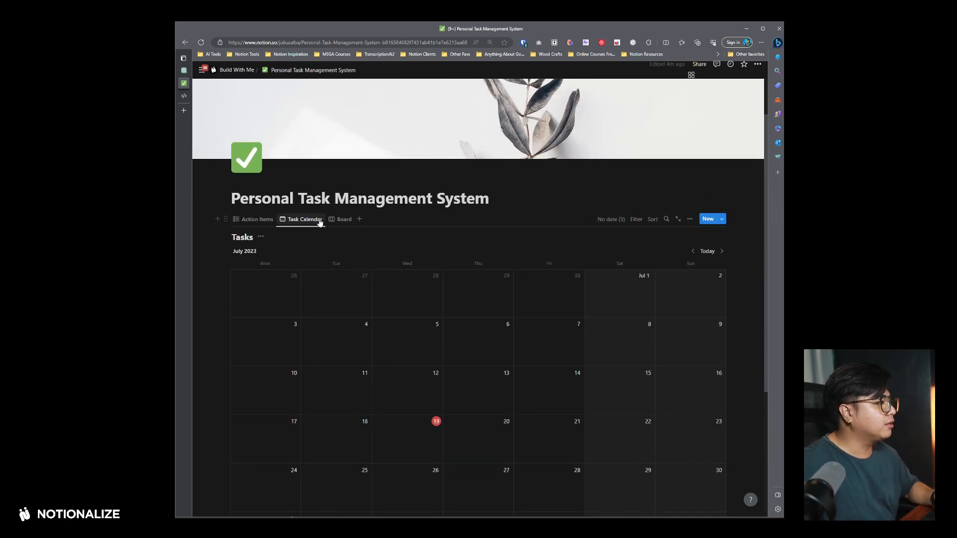
click(344, 219)
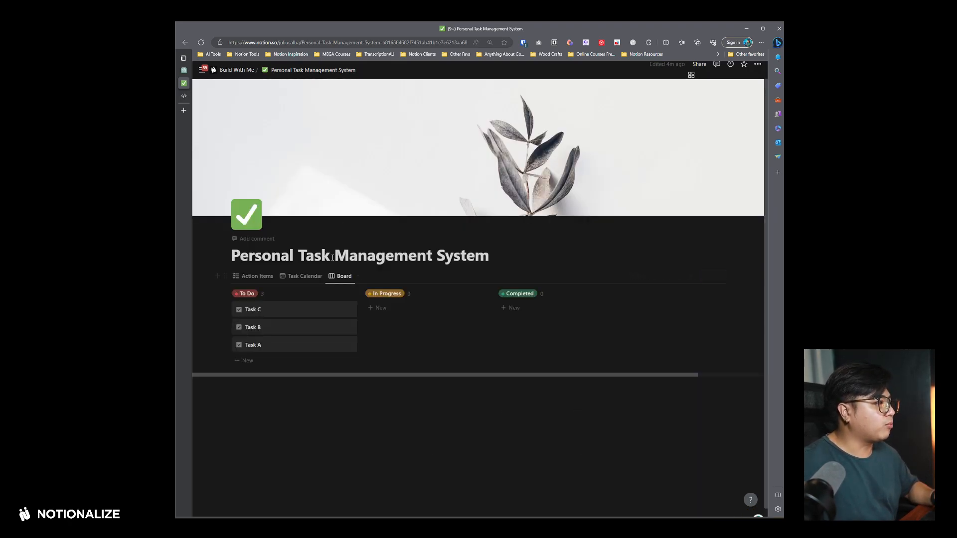
- In Action Items, set the due dates of Task A, B and C to July 19, 20 and 21, 2023, and narrow the Due Date column
click(255, 276)
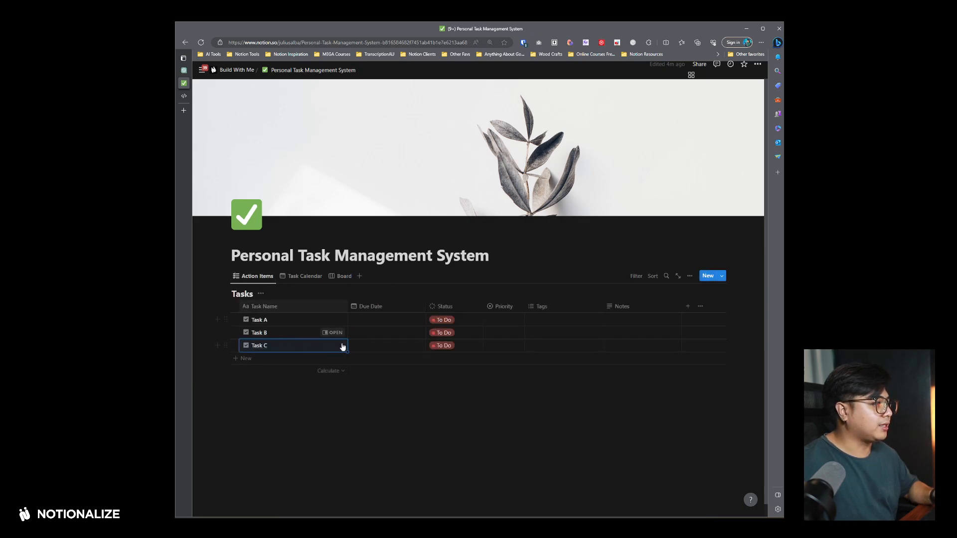
click(383, 320)
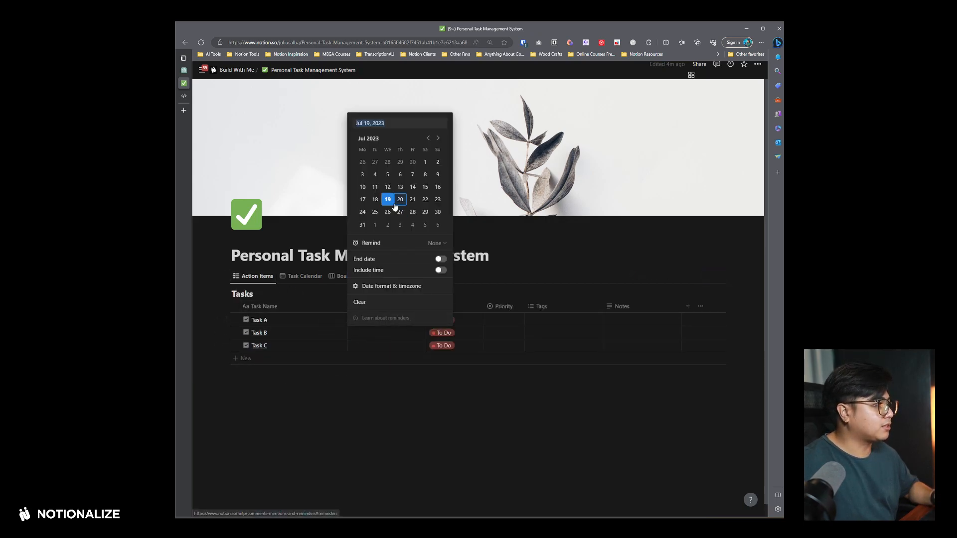
click(390, 205)
click(324, 333)
click(391, 332)
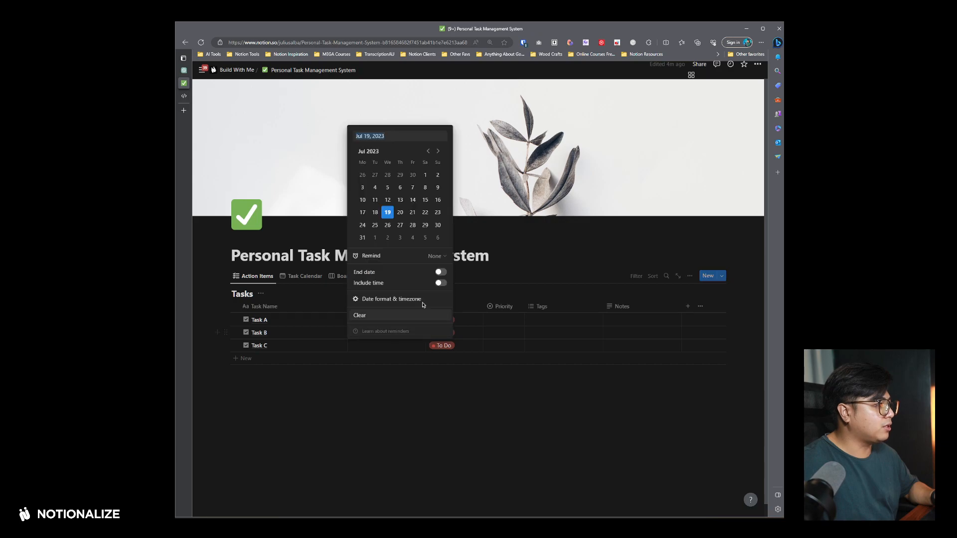
click(401, 214)
click(343, 325)
click(386, 345)
click(412, 225)
click(532, 333)
drag(424, 305, 403, 305)
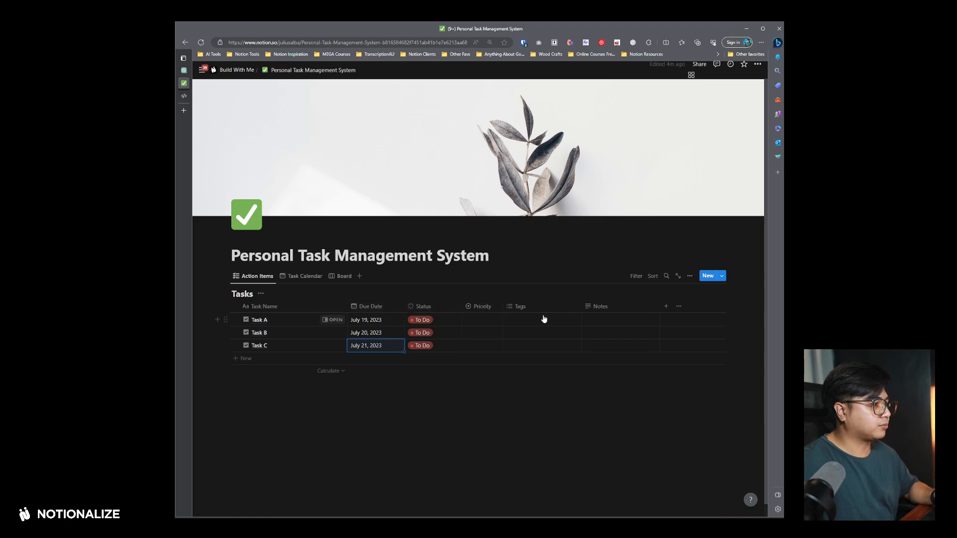
- Check where Task A, Task B and Task C fall in the Task Calendar view
click(307, 275)
scroll(348, 309, down, 3)
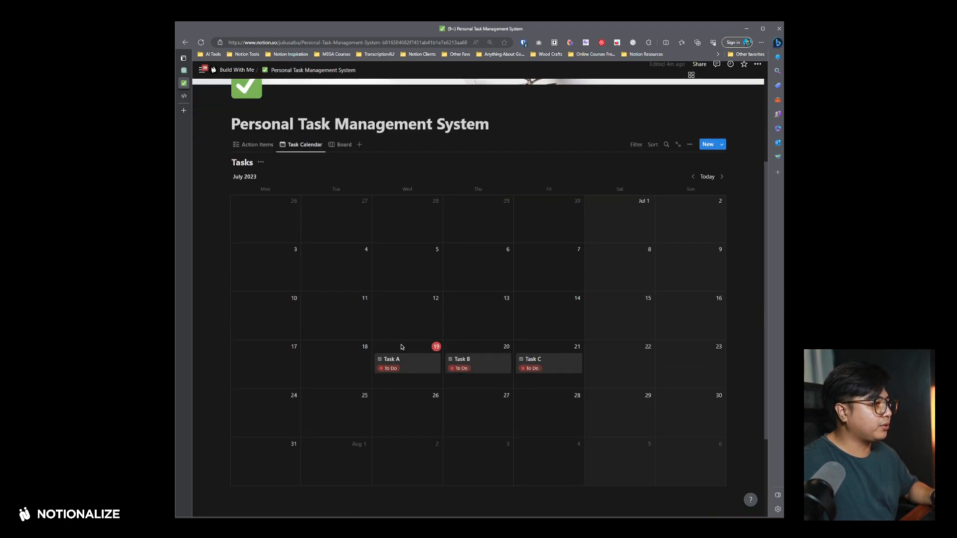
drag(391, 325, 592, 404)
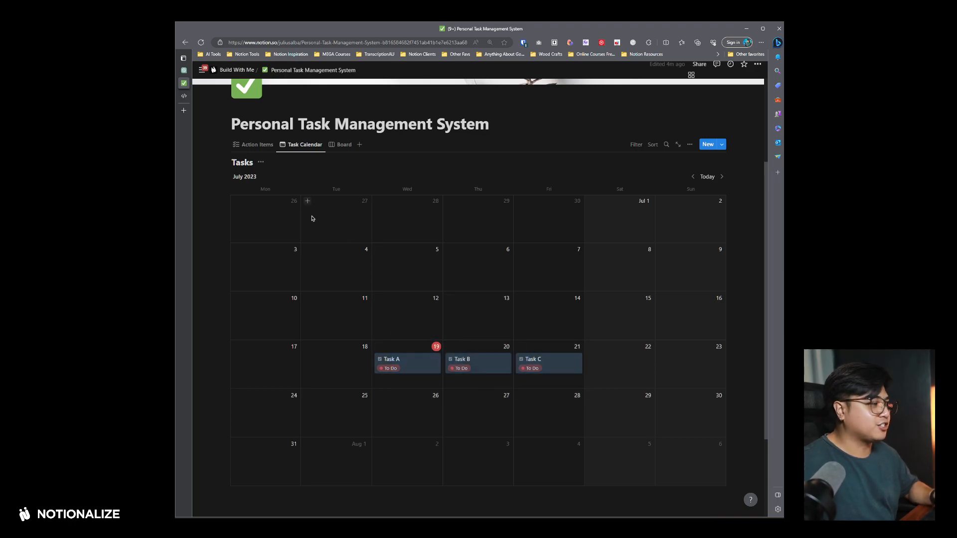
- Return to the Action Items table and narrow its Task Name column
click(255, 144)
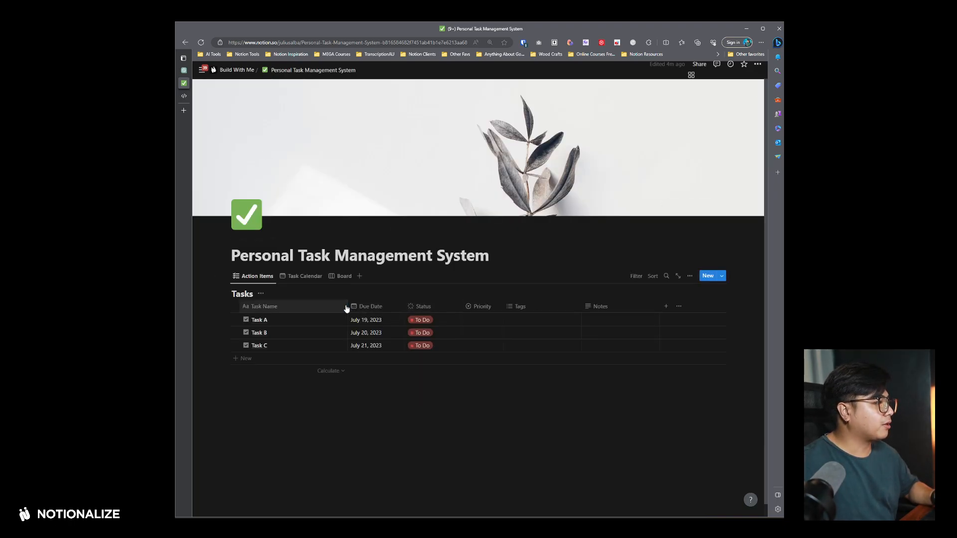
drag(347, 306, 330, 306)
click(474, 317)
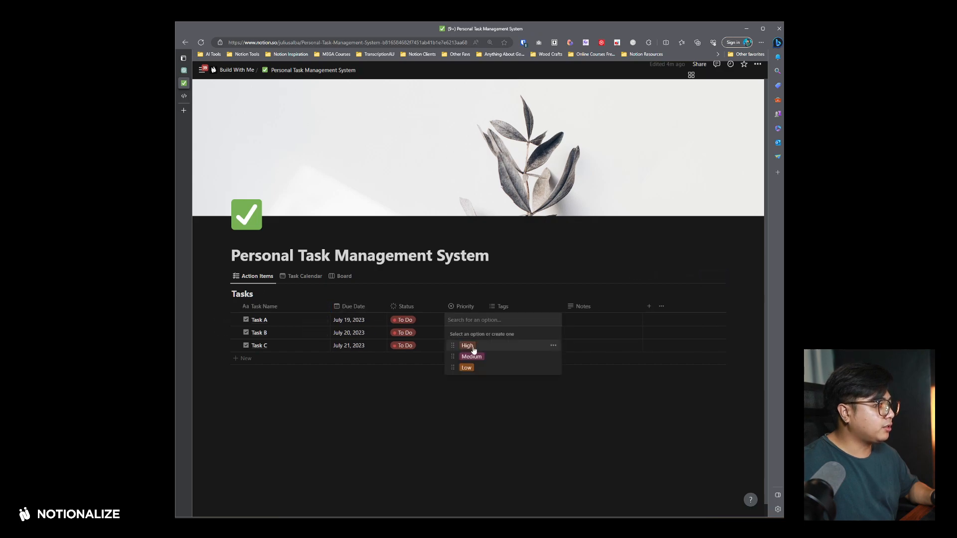
click(472, 349)
click(473, 317)
click(468, 320)
key(Escape)
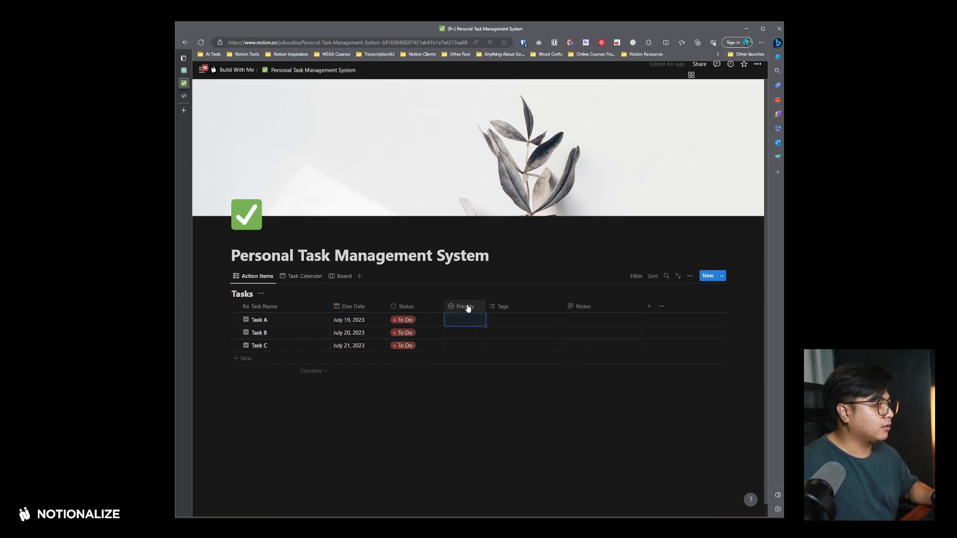
- Recolor the Priority property's options: High red, Medium yellow and Low gray, and close the property settings
click(467, 307)
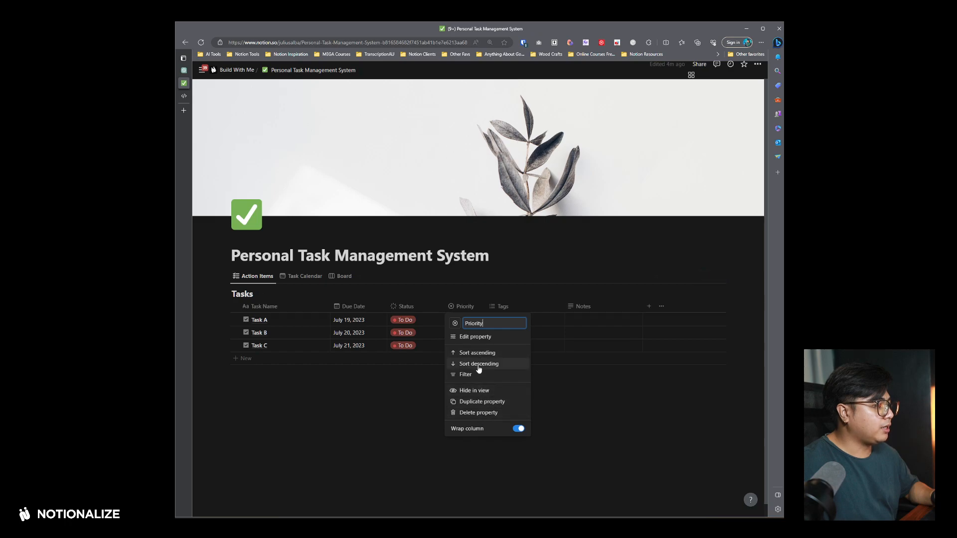
click(479, 338)
click(681, 352)
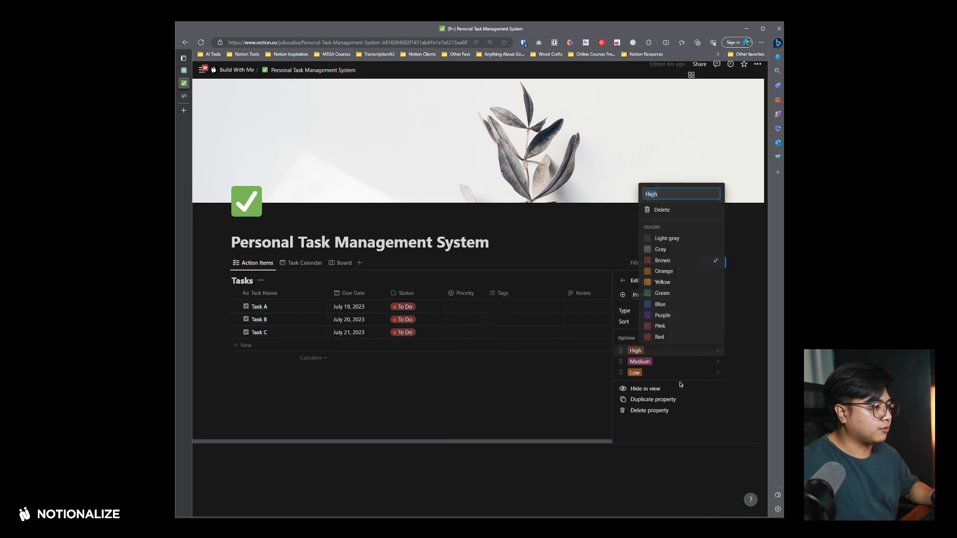
click(682, 375)
click(681, 361)
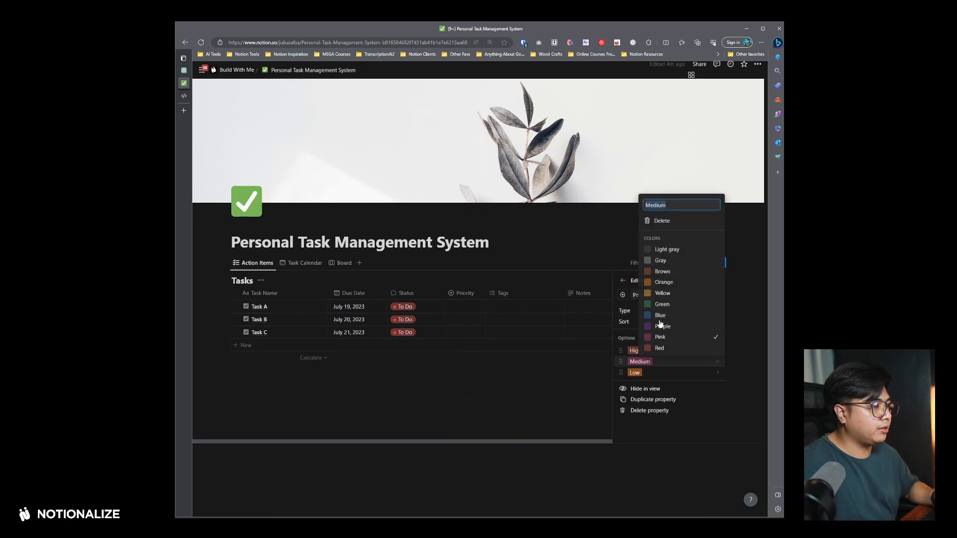
click(668, 293)
click(681, 373)
click(681, 373)
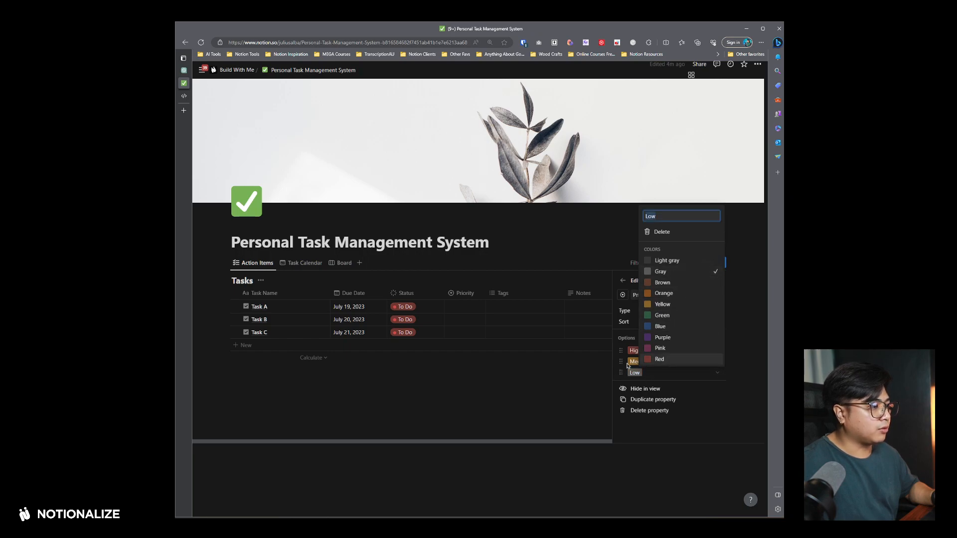
click(649, 374)
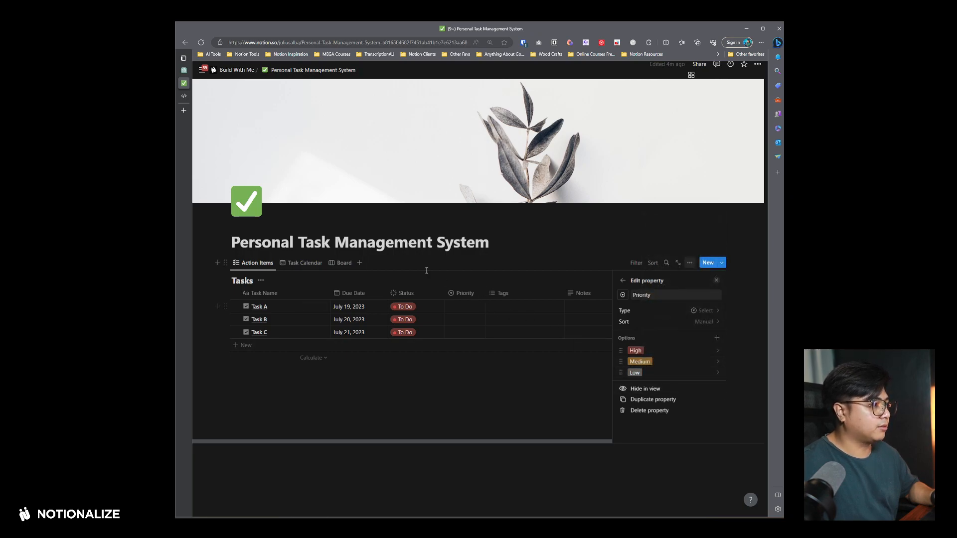
click(690, 264)
click(690, 263)
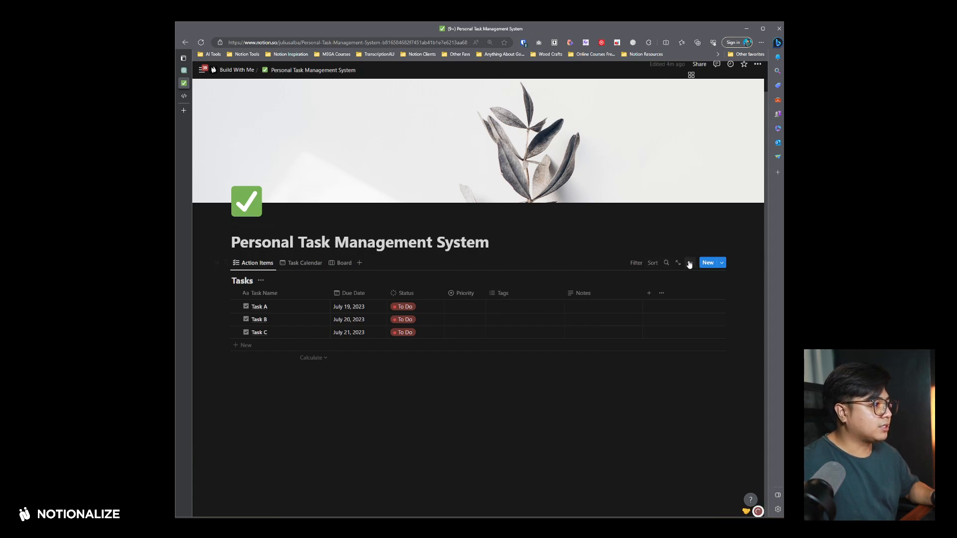
- Delete the Tags property from the Tasks database
click(518, 299)
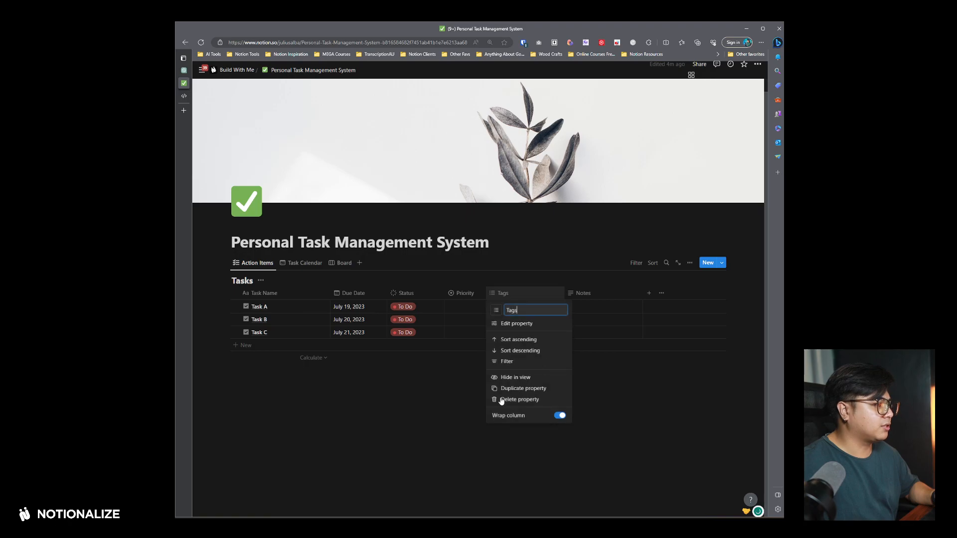
click(518, 400)
click(486, 289)
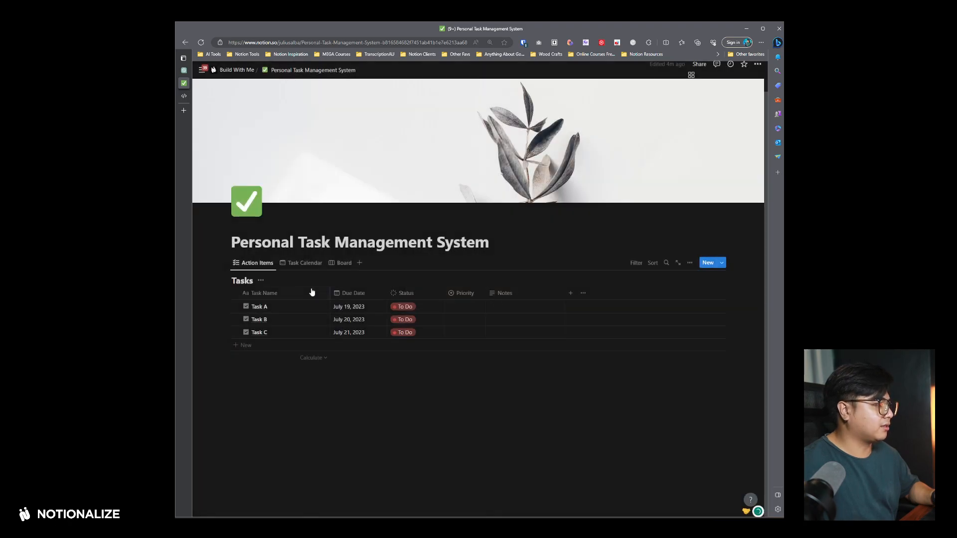
- Review the tasks in the Task Calendar and Board views and return to Action Items
click(302, 264)
click(340, 265)
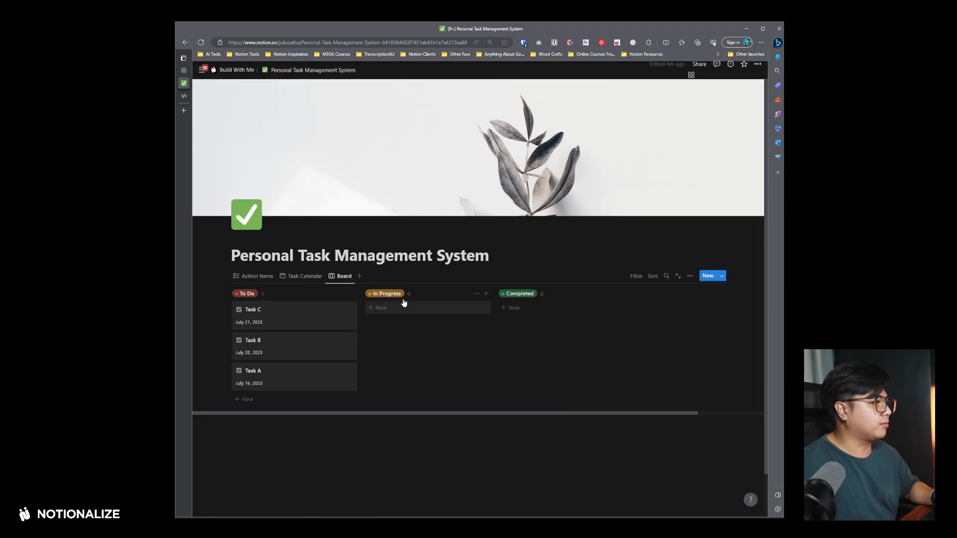
click(254, 276)
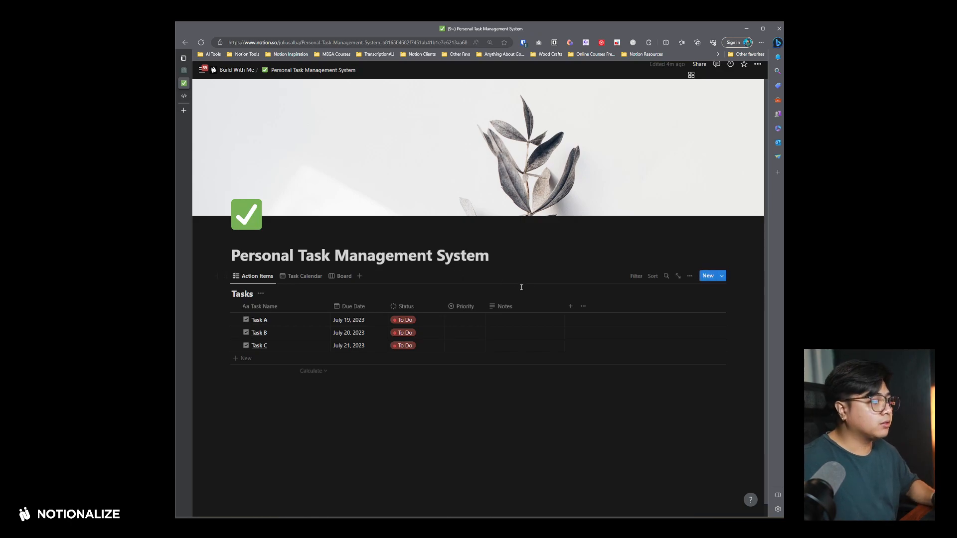
- Turn on sub-items for the Tasks database and close the view options
scroll(569, 260, down, 1)
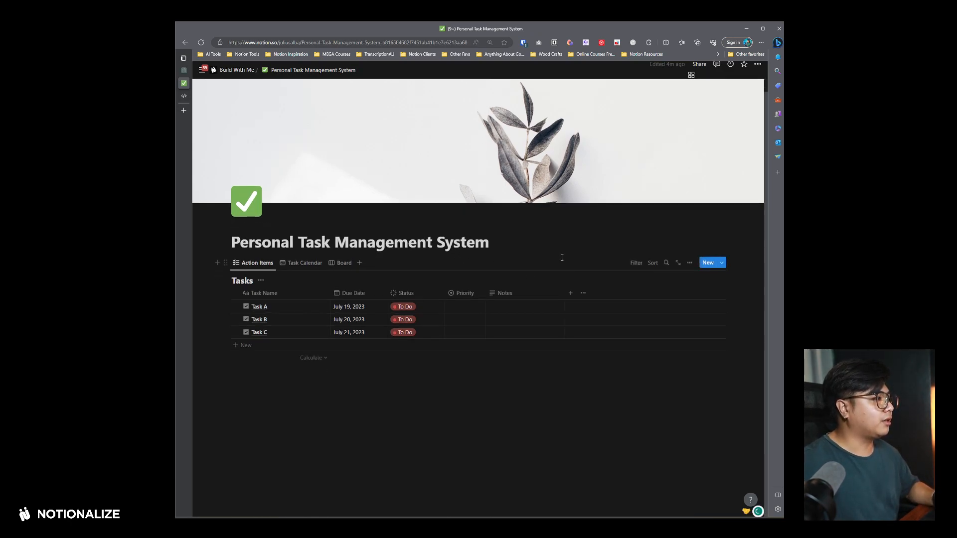
click(690, 263)
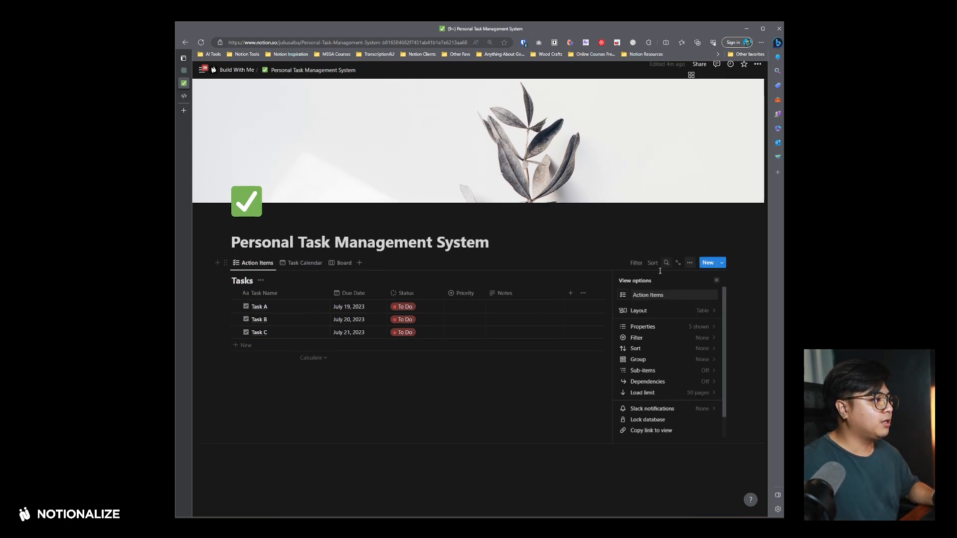
click(682, 372)
click(674, 366)
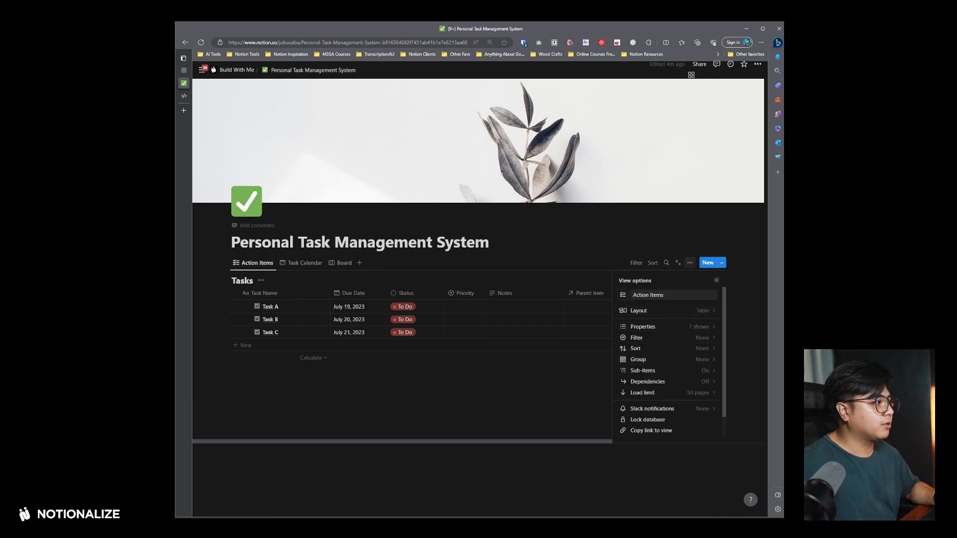
click(693, 263)
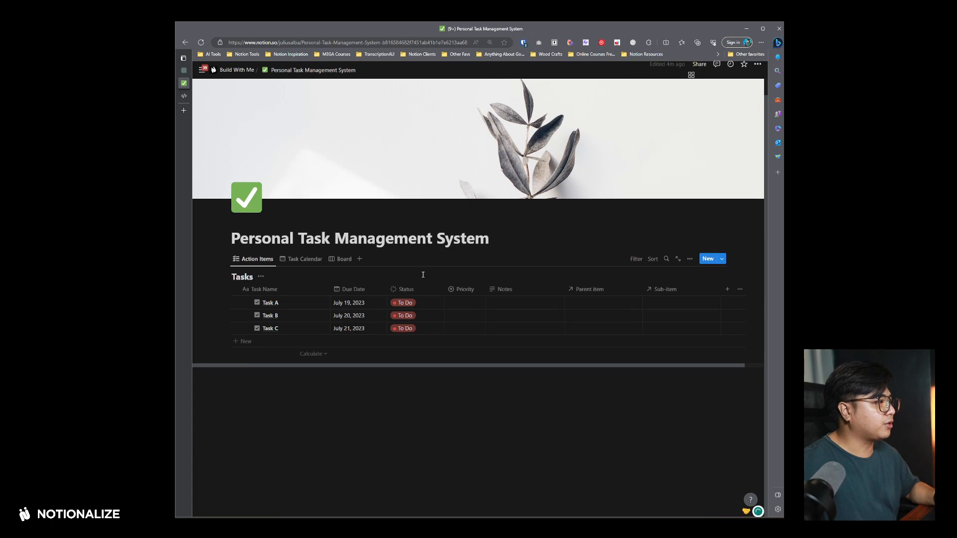
- Hide the Parent item and Sub-item columns in the Action Items view
click(593, 289)
click(598, 373)
click(594, 294)
click(601, 379)
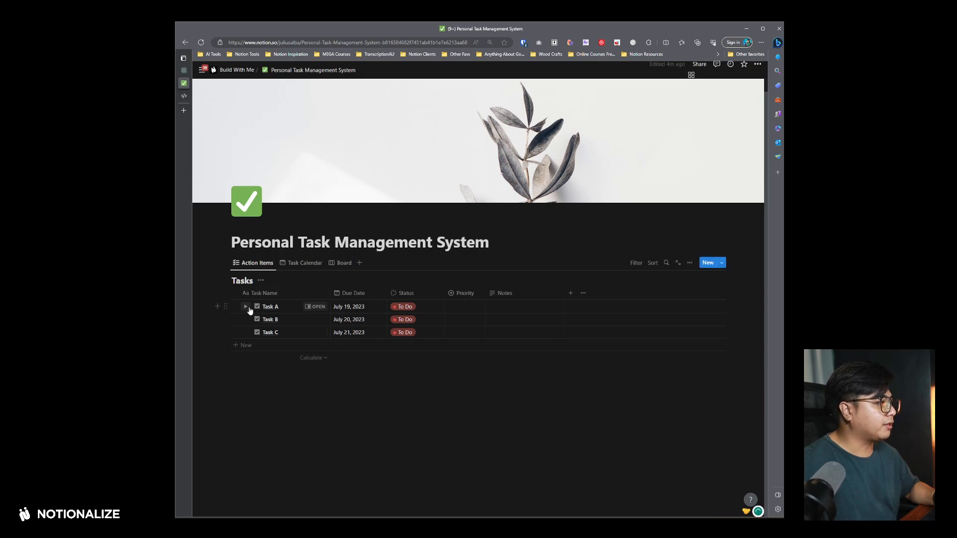
- Expand Task A and add a new sub-item beneath it
click(245, 308)
click(283, 315)
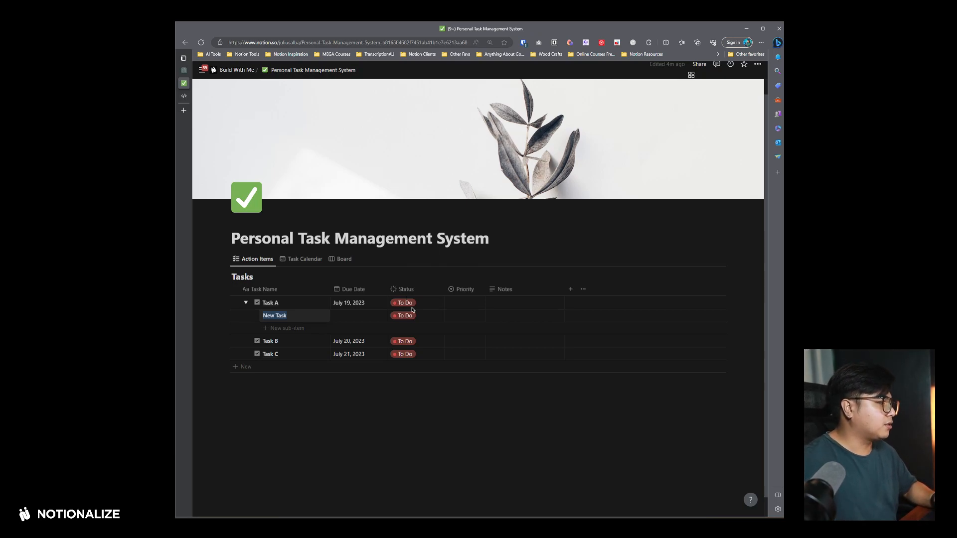
- Rename Task A as "Finish graphic template for client A" and widen the Task Name column to fit it on one line
click(279, 303)
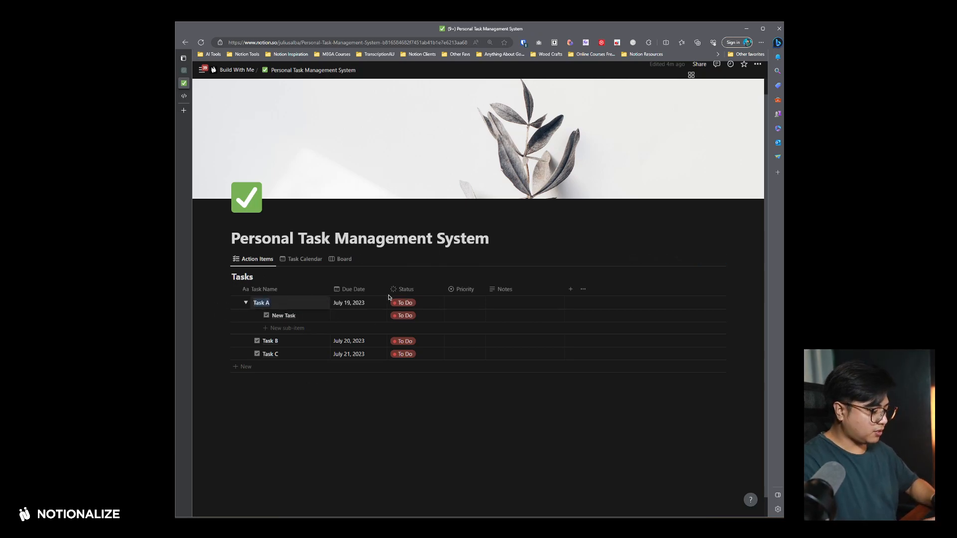
text(C)
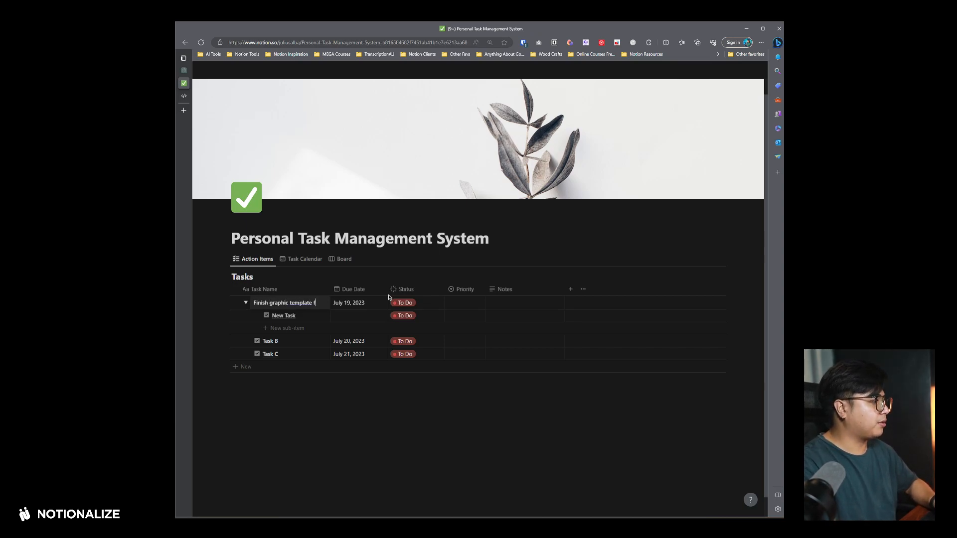
text(or client A)
key(Return)
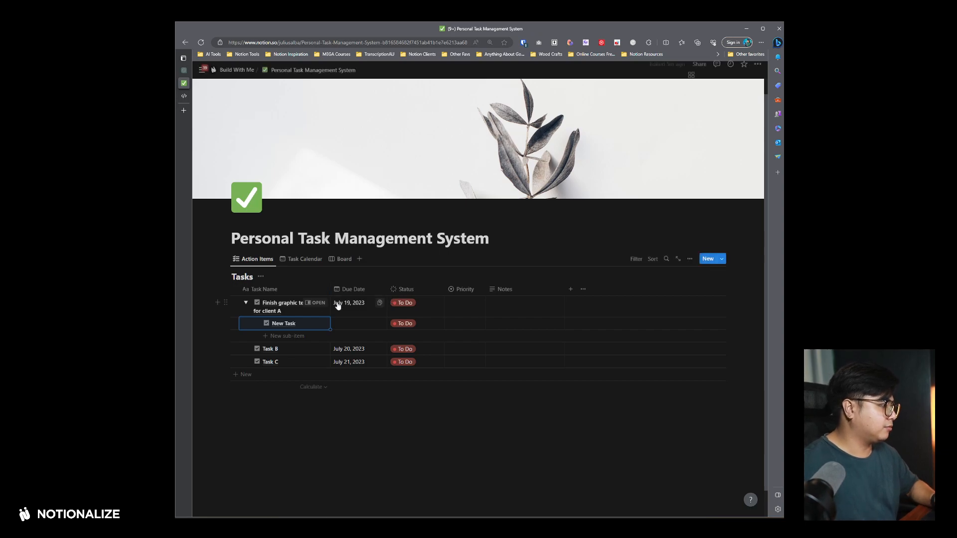
drag(330, 290, 377, 289)
- Rename the New Task sub-item as a request for a colleague, named in the title, to complete design A
key(Return)
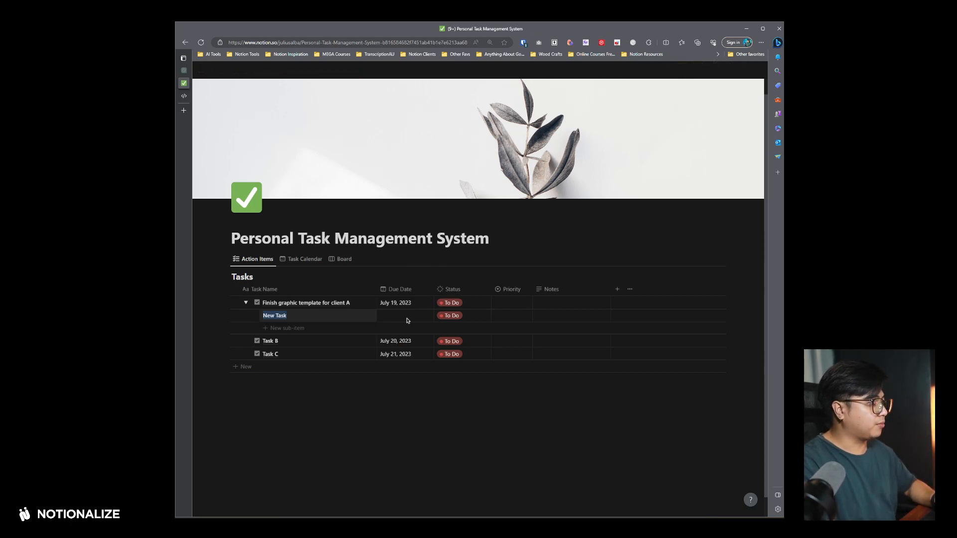
text(R)
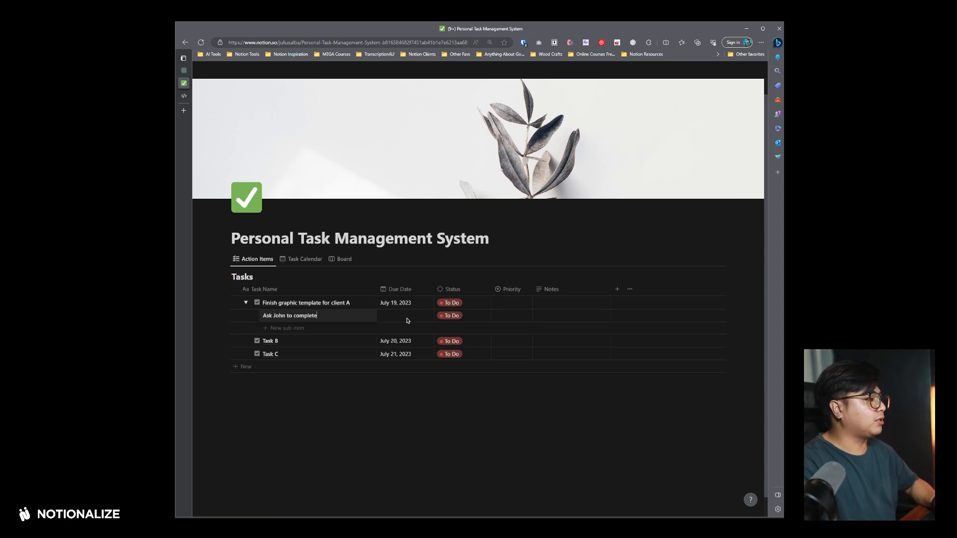
text(A)
key(Return)
- Add a second sub-item named "Publish design to Canva" under the client A graphic template task
click(314, 328)
text(Publish )
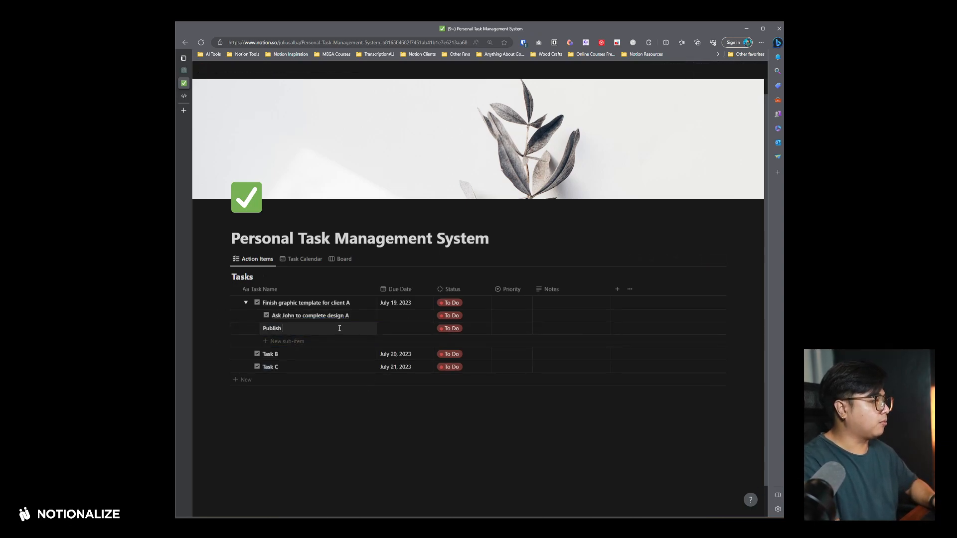
text(design to Canva)
key(Return)
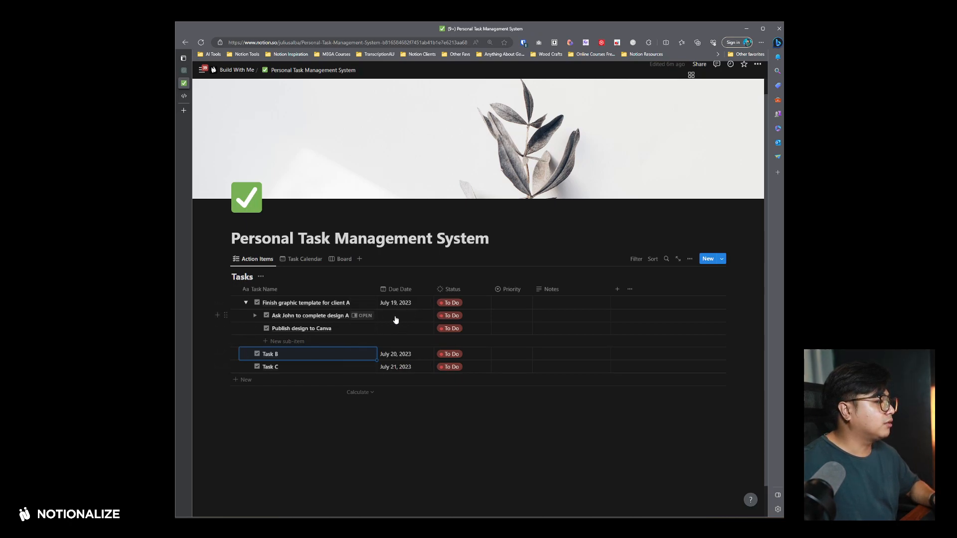
- Copy the client A template task's due date, July 19, 2023, to both of its sub-items
click(405, 304)
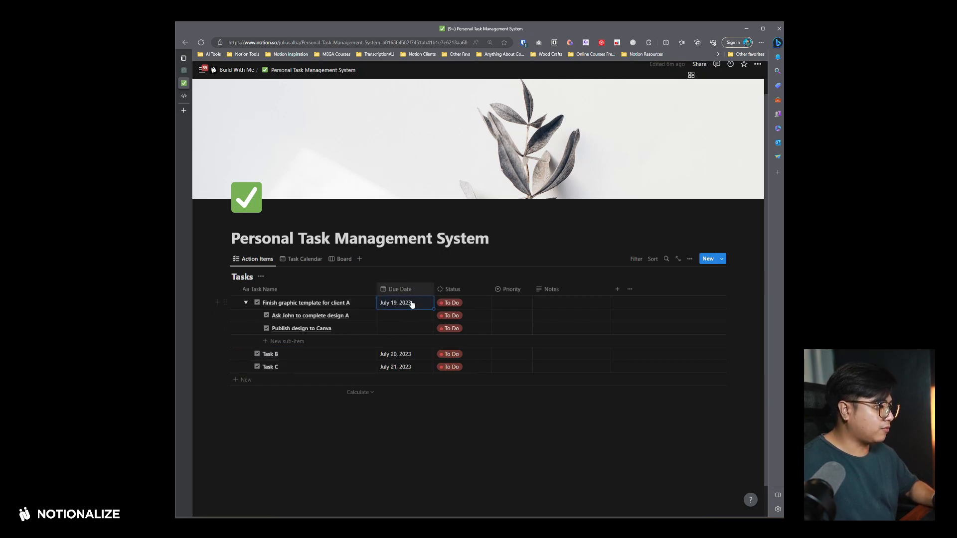
click(404, 304)
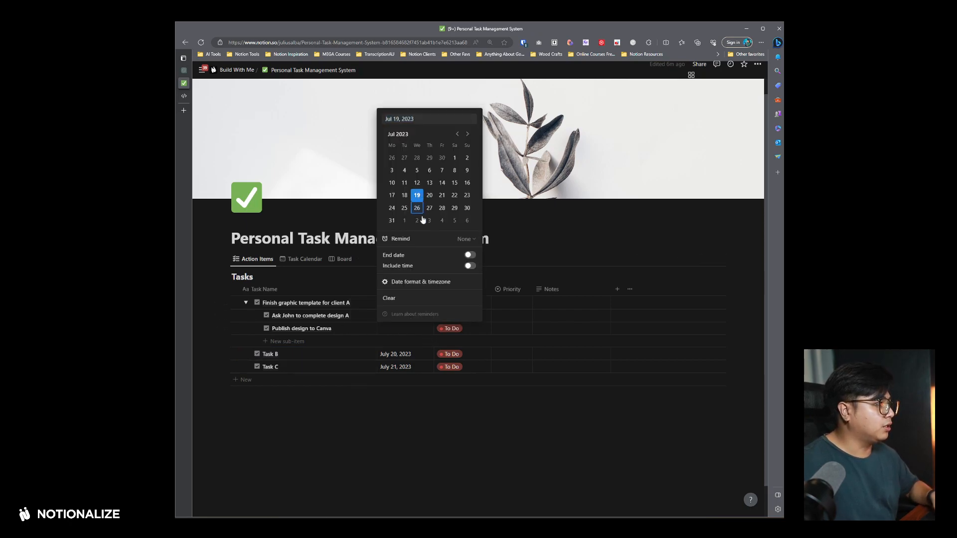
key(Escape)
key(ctrl+c)
click(402, 316)
key(ctrl+v)
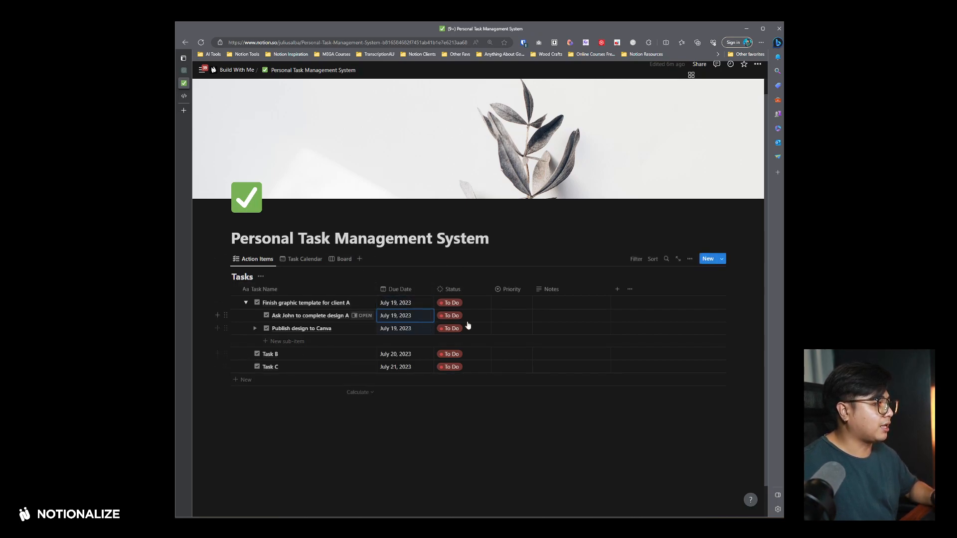
click(404, 304)
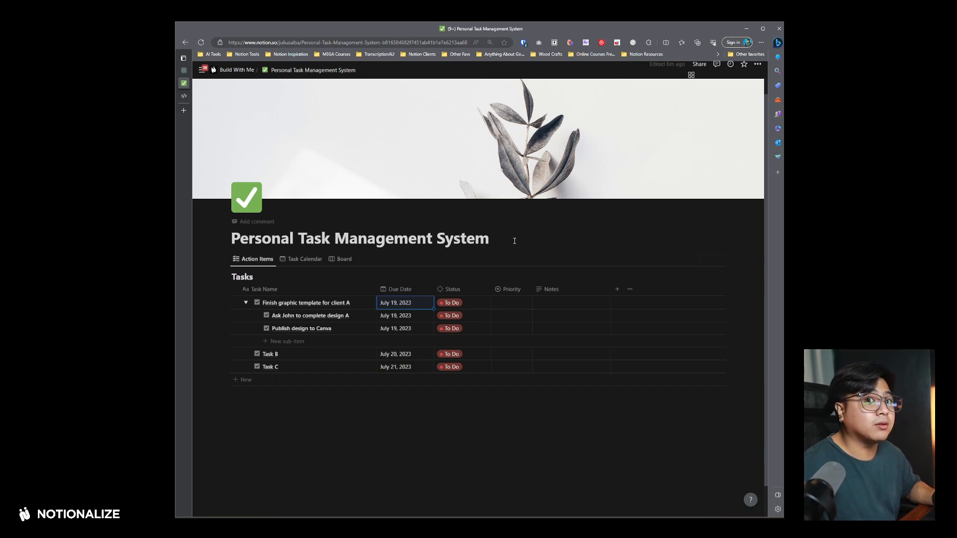
click(493, 244)
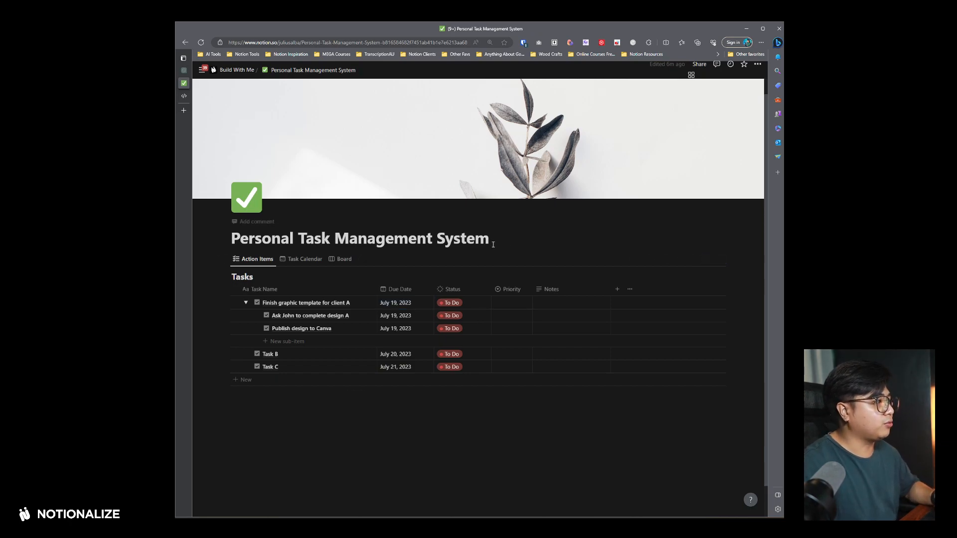
key(Return)
mouse_move(193, 121)
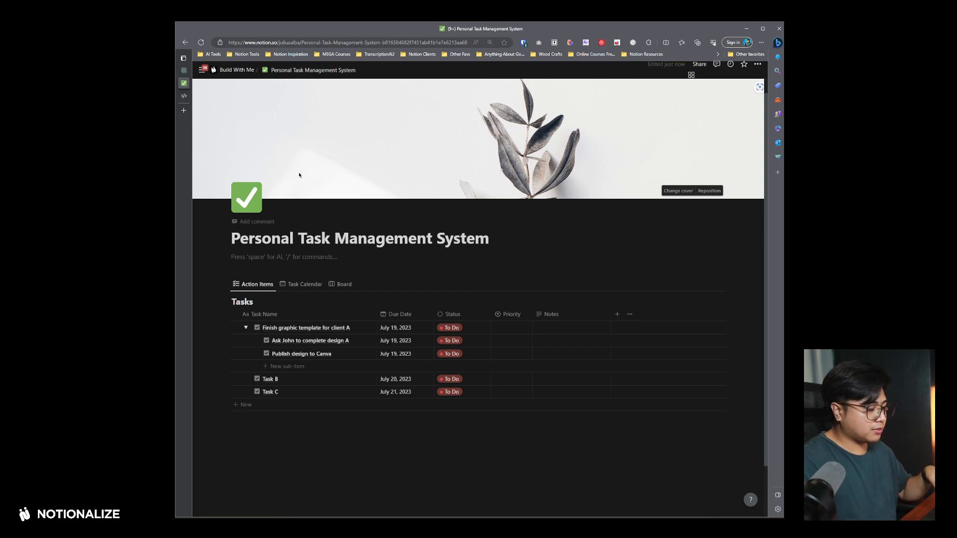
drag(209, 258, 294, 274)
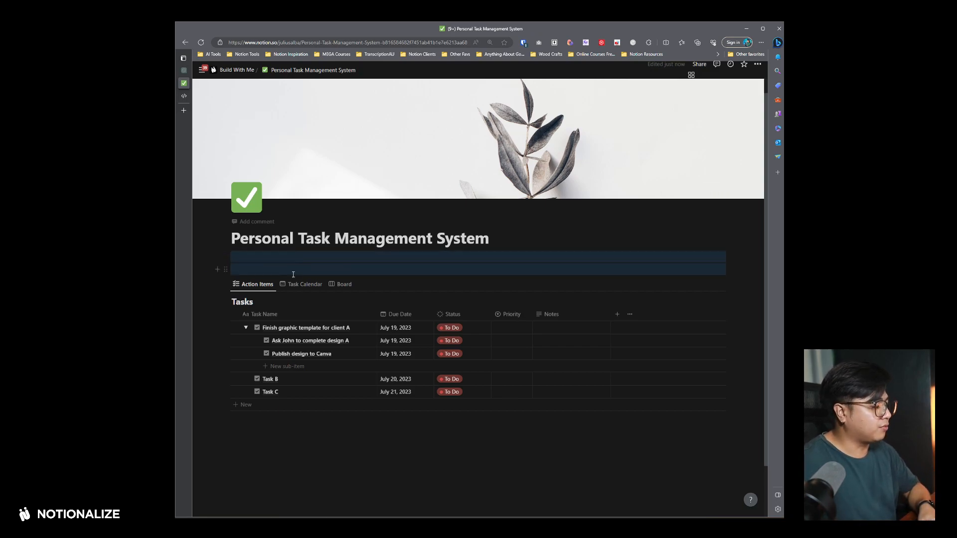
key(BackSpace)
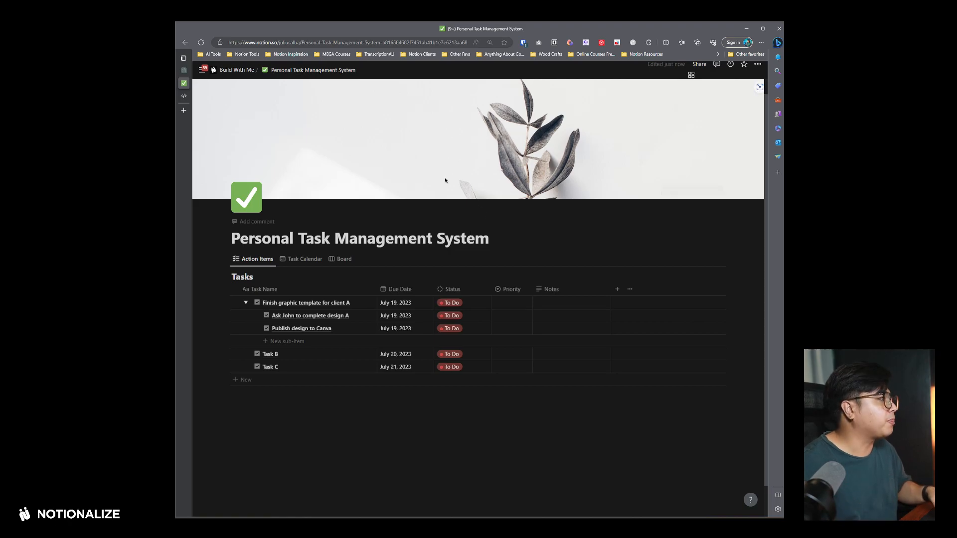
- Switch to the ChatGPT conversation to examine its instructions on applying filters and sorting, and return to the Notion task page
click(207, 70)
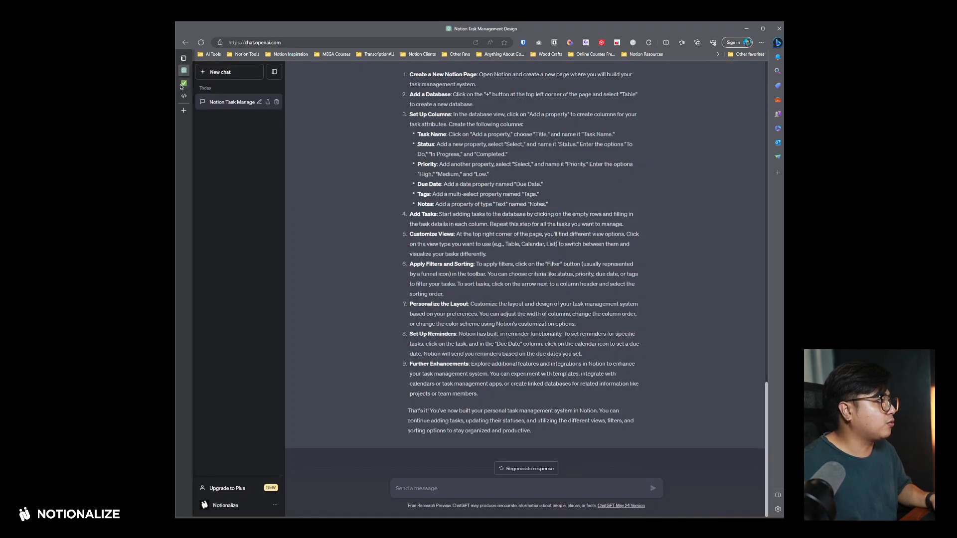
click(182, 84)
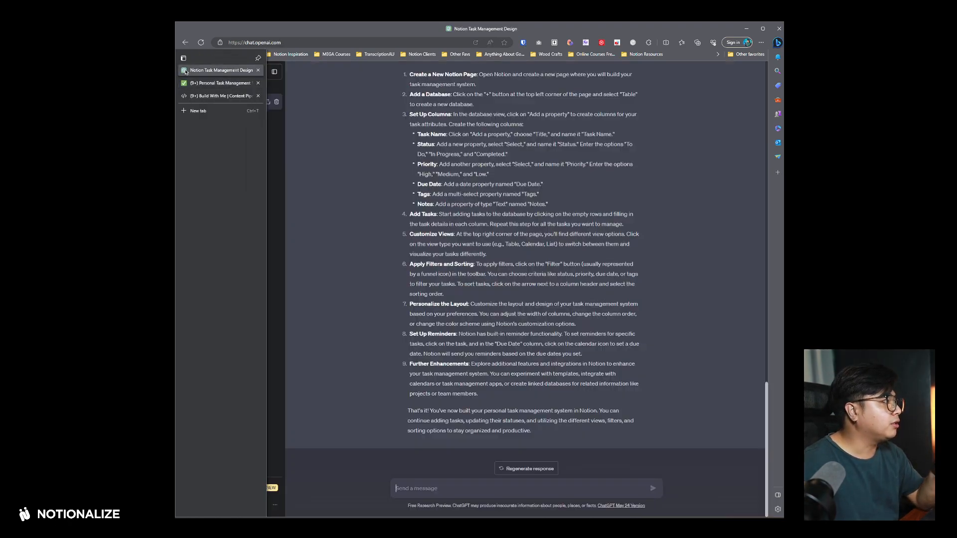
click(207, 70)
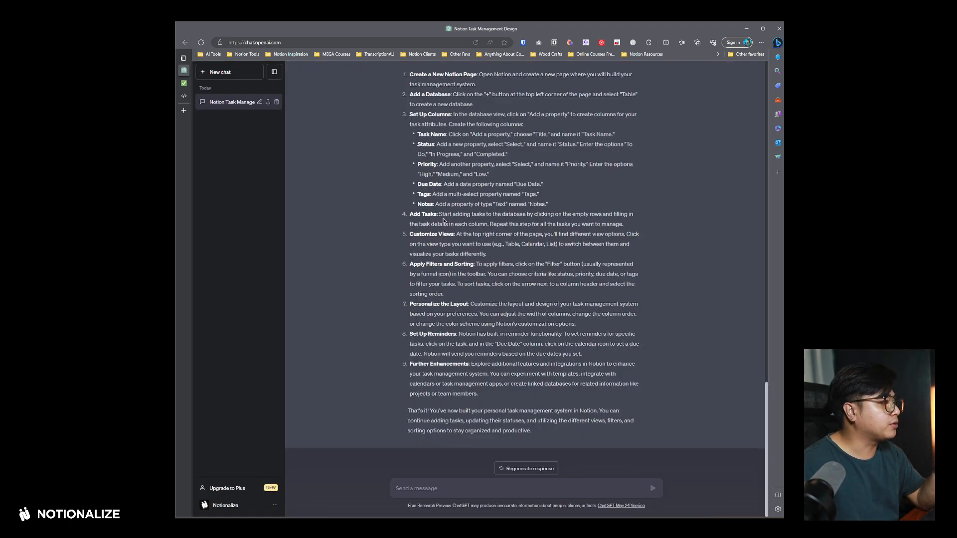
scroll(374, 210, up, 2)
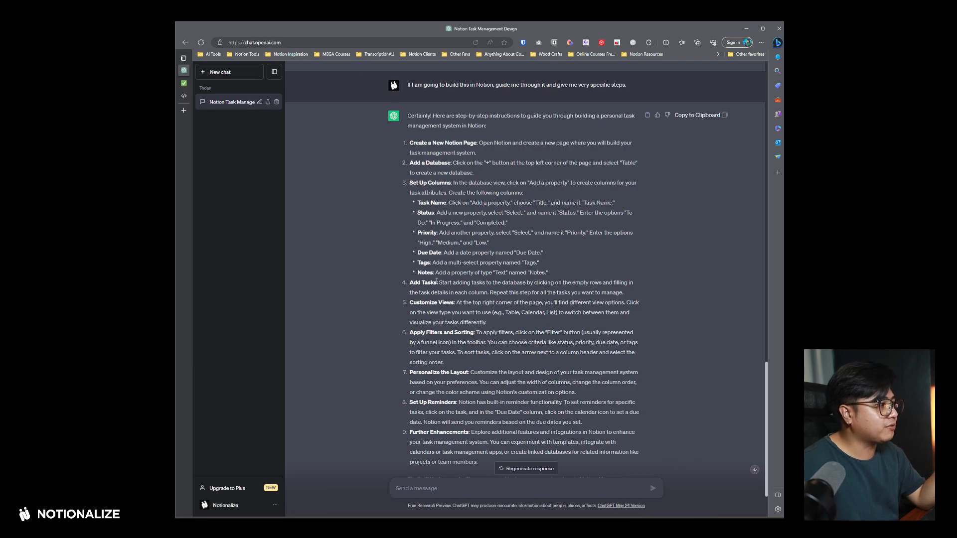
drag(410, 331, 581, 333)
click(308, 157)
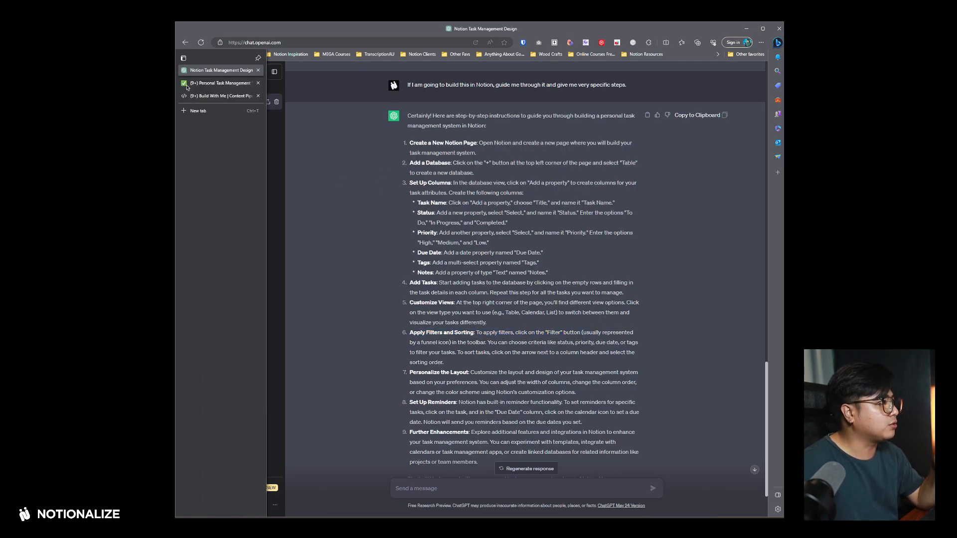
click(204, 83)
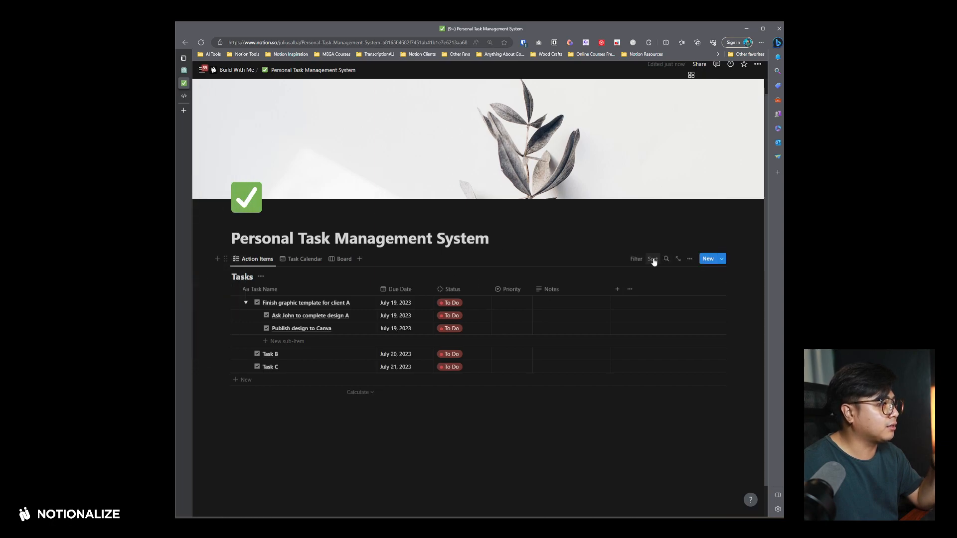
click(654, 260)
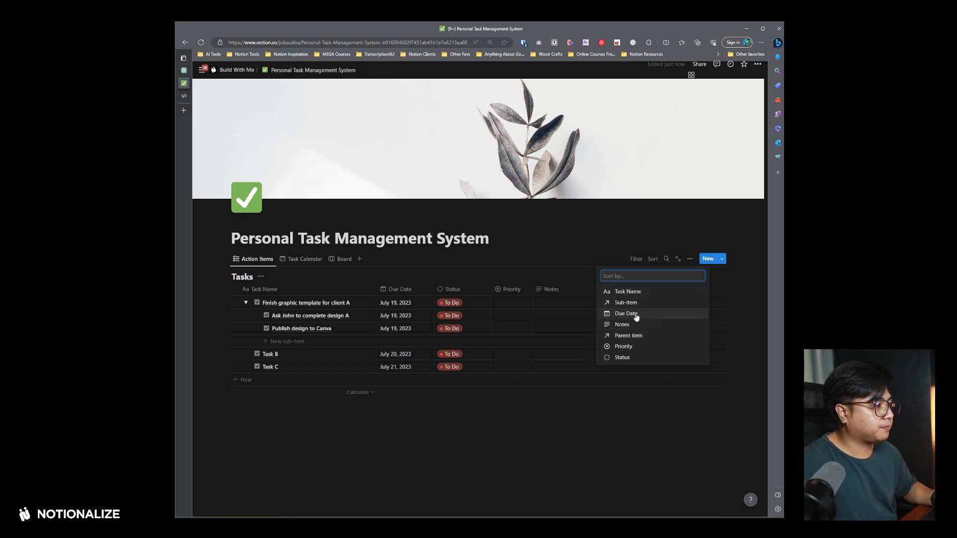
click(481, 258)
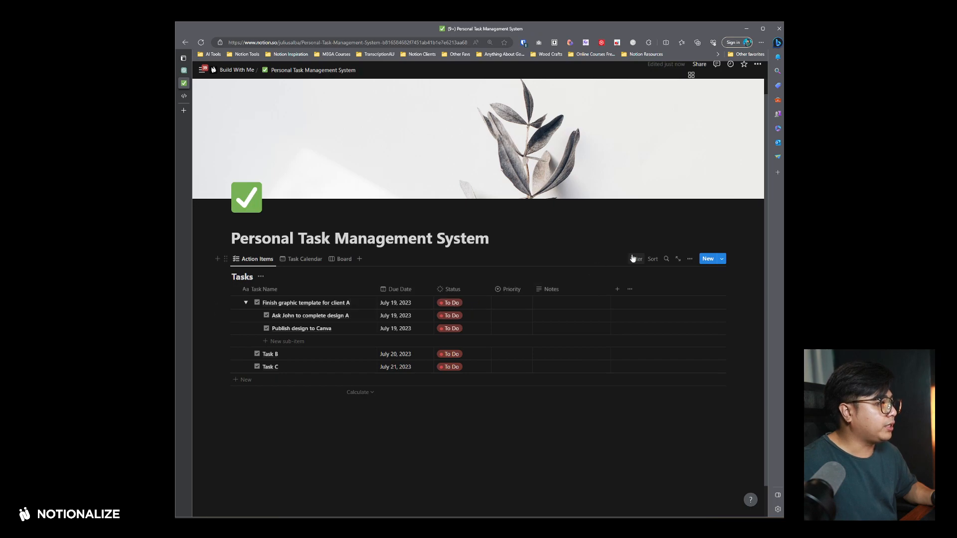
click(254, 260)
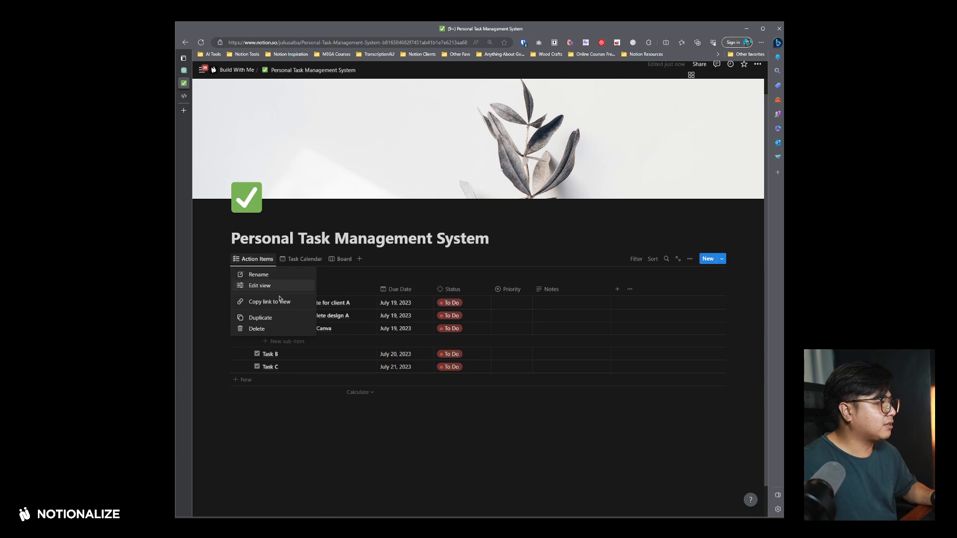
click(256, 262)
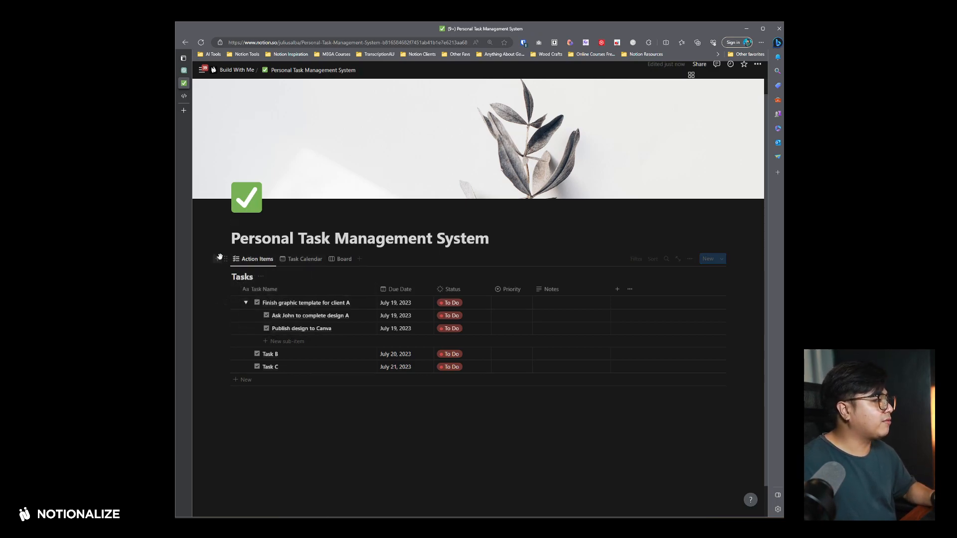
- Copy the link to the Action Items view and paste it below the Tasks table as a linked view of the database
click(253, 261)
click(276, 303)
click(344, 429)
scroll(368, 402, down, 1)
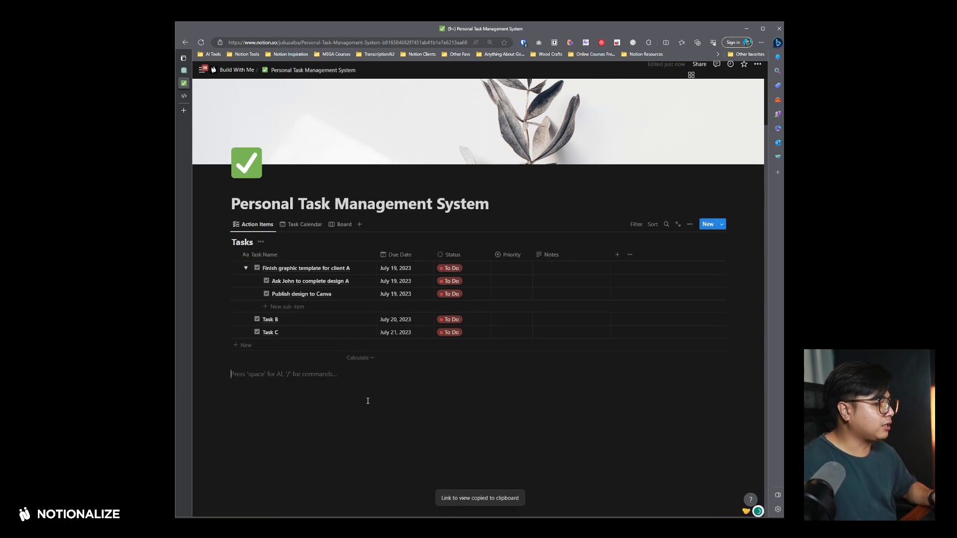
key(ctrl+v)
click(606, 400)
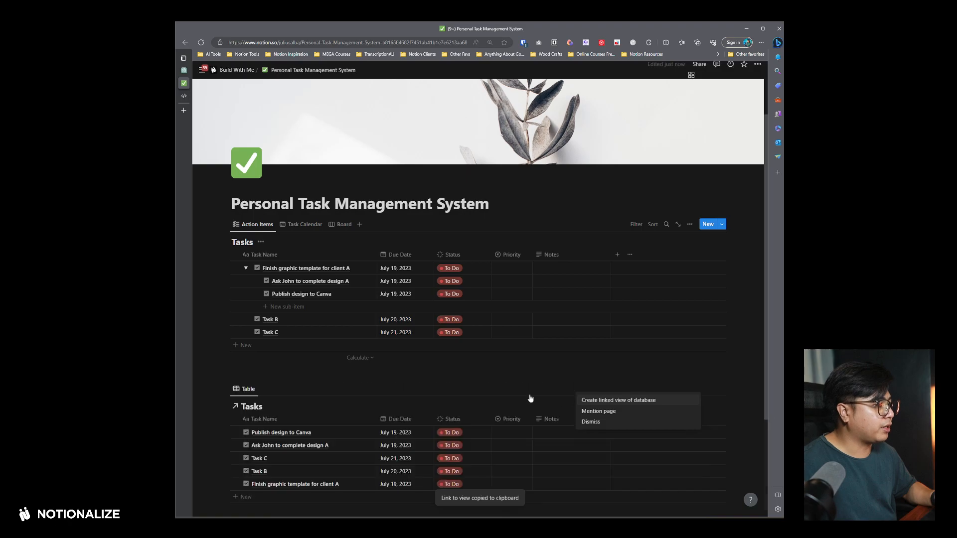
click(319, 241)
- Give the linked database's view a fire icon and rename it "Active Tasks"
click(268, 278)
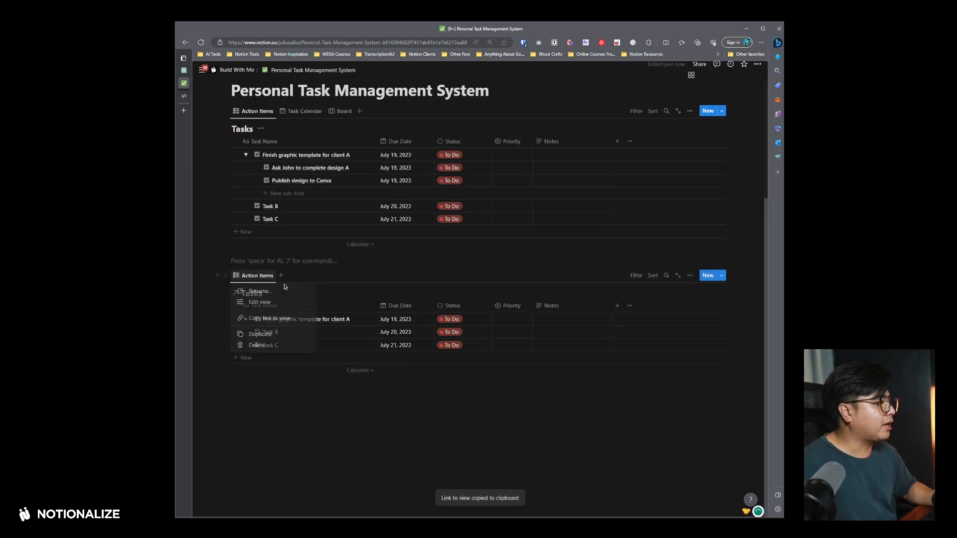
click(260, 293)
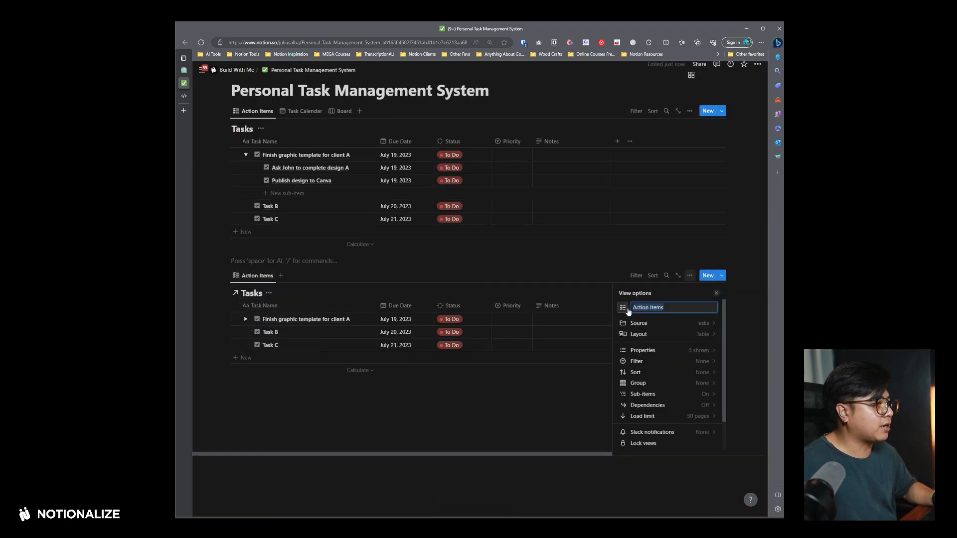
click(629, 310)
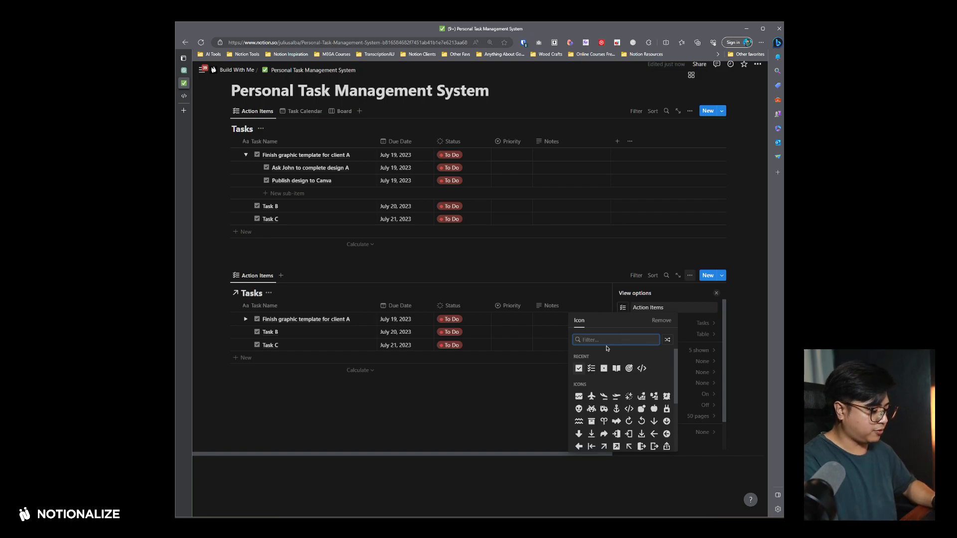
text(fire)
key(Return)
text(Active )
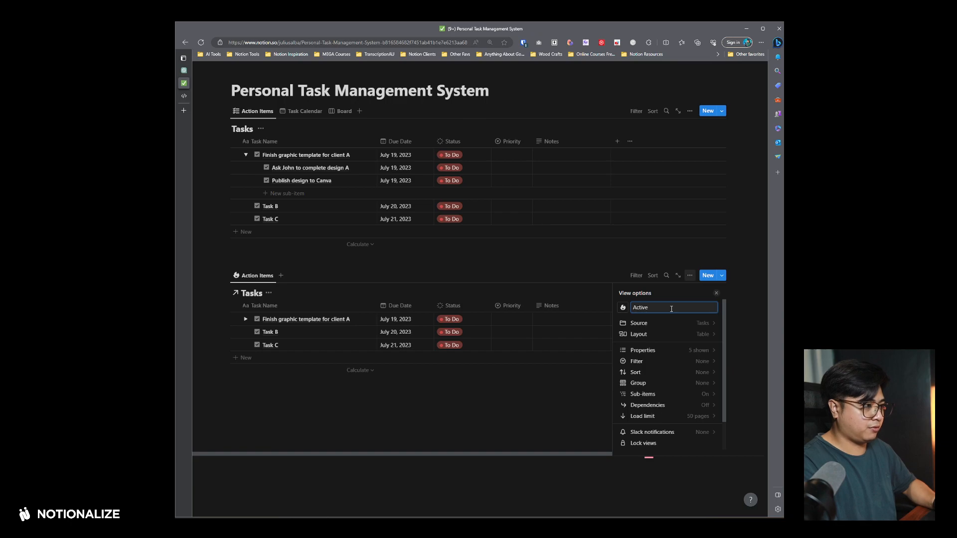
text(Tasks)
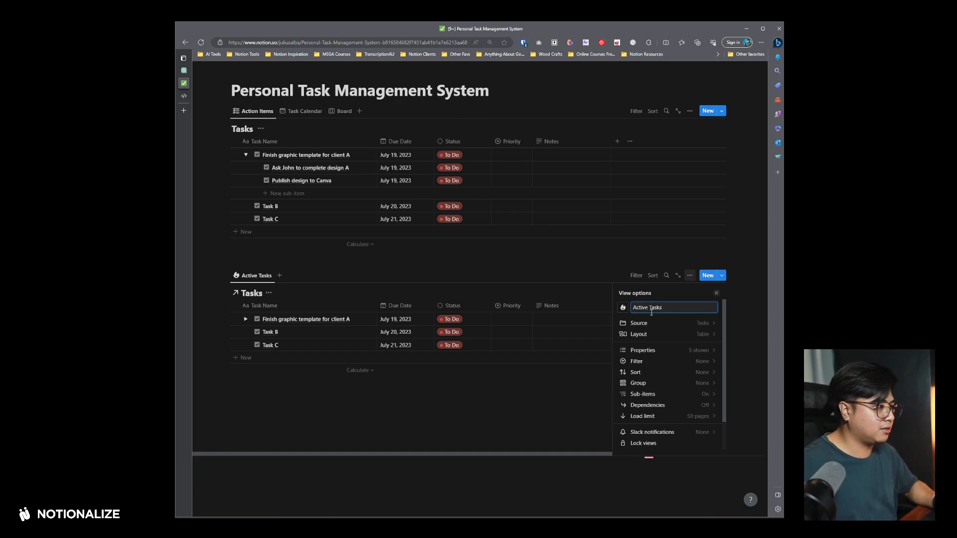
click(432, 271)
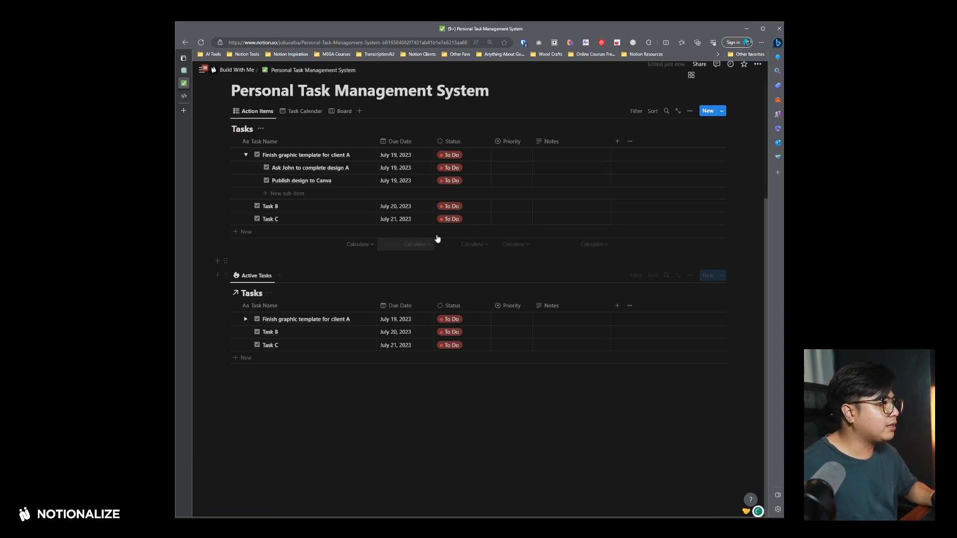
- Set the status of both client A template sub-items to Completed in the original Tasks table
click(473, 169)
click(474, 253)
click(464, 180)
click(461, 265)
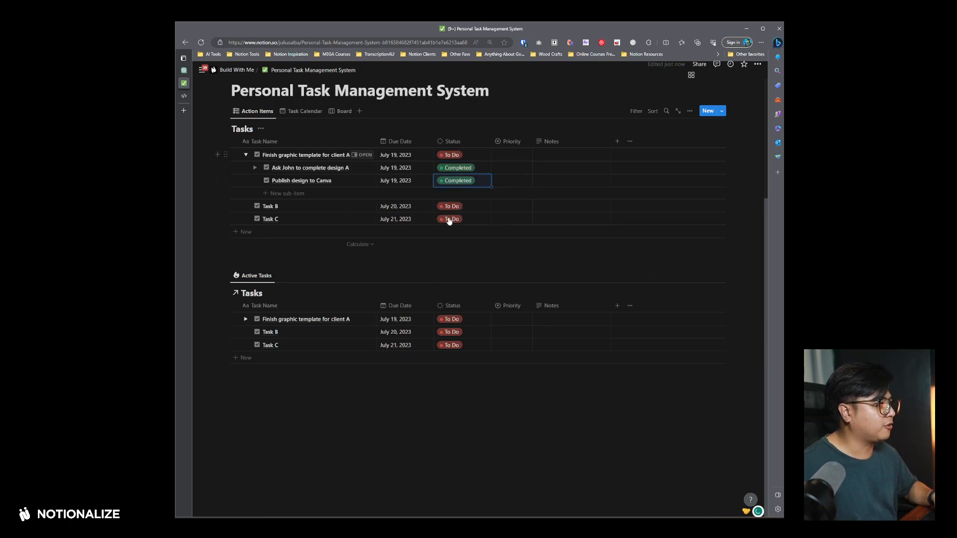
- Hide the sub-item nesting in the Active Tasks view so every task is listed as its own row
click(690, 275)
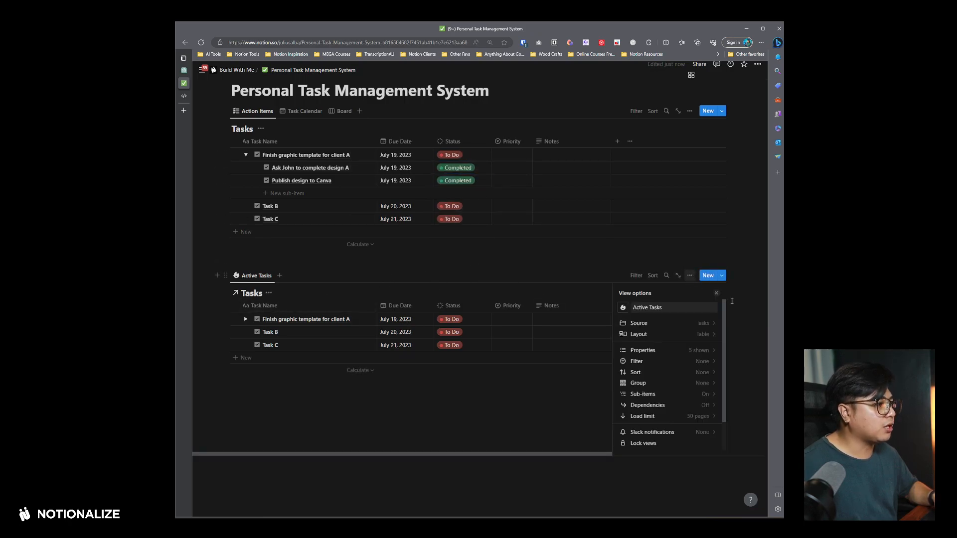
click(674, 394)
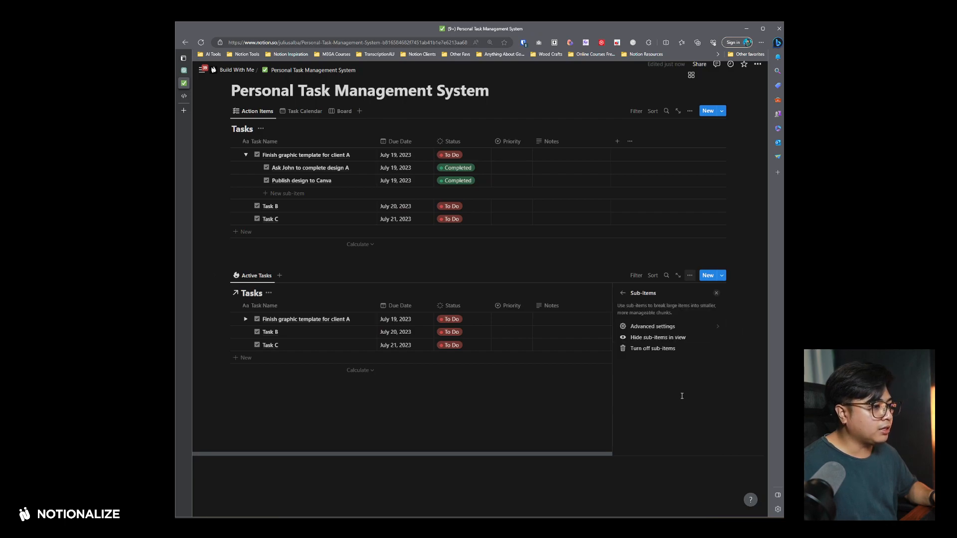
click(665, 349)
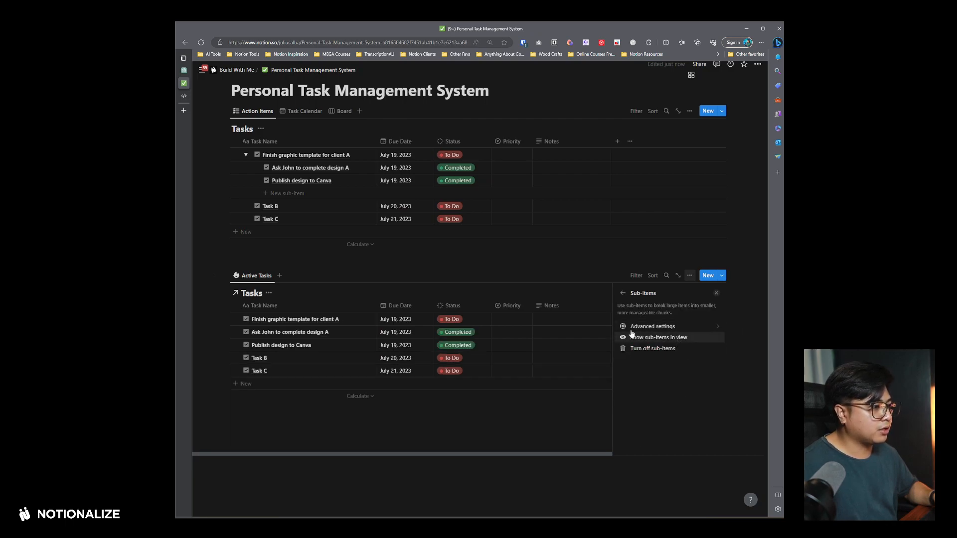
click(363, 267)
- Hide the database title in the Active Tasks view's layout
click(690, 275)
click(651, 320)
click(714, 382)
click(399, 272)
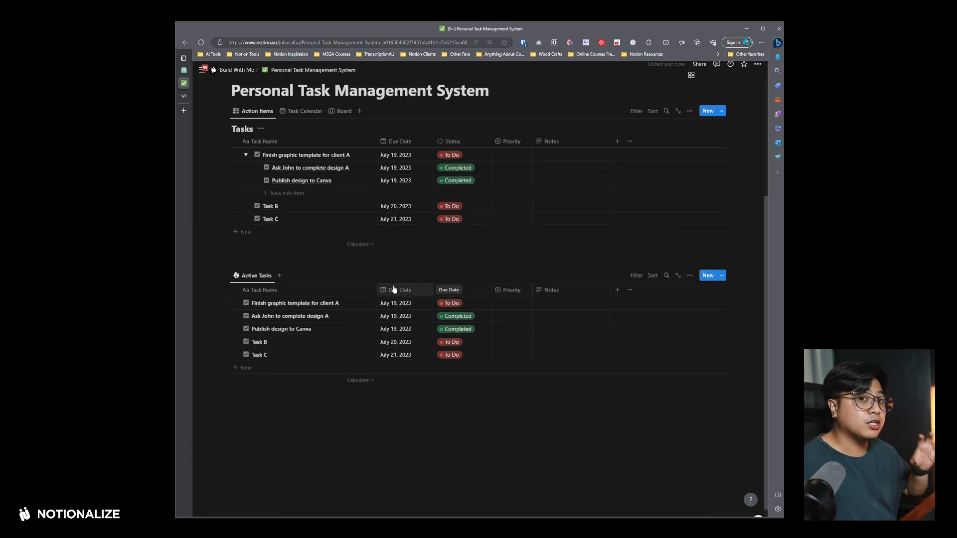
- Filter the Active Tasks view to rows whose Status is not in the Complete group, and save the filter for everyone
click(635, 276)
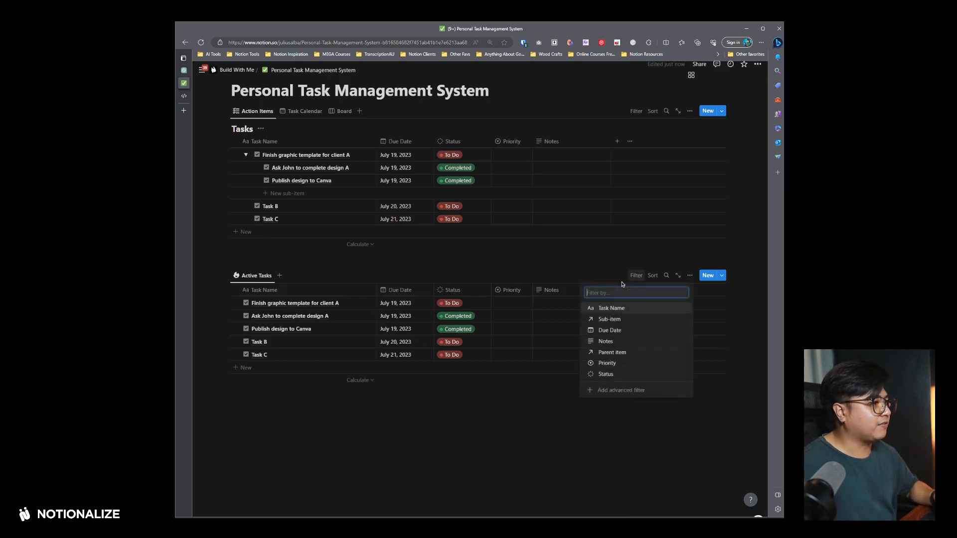
click(615, 376)
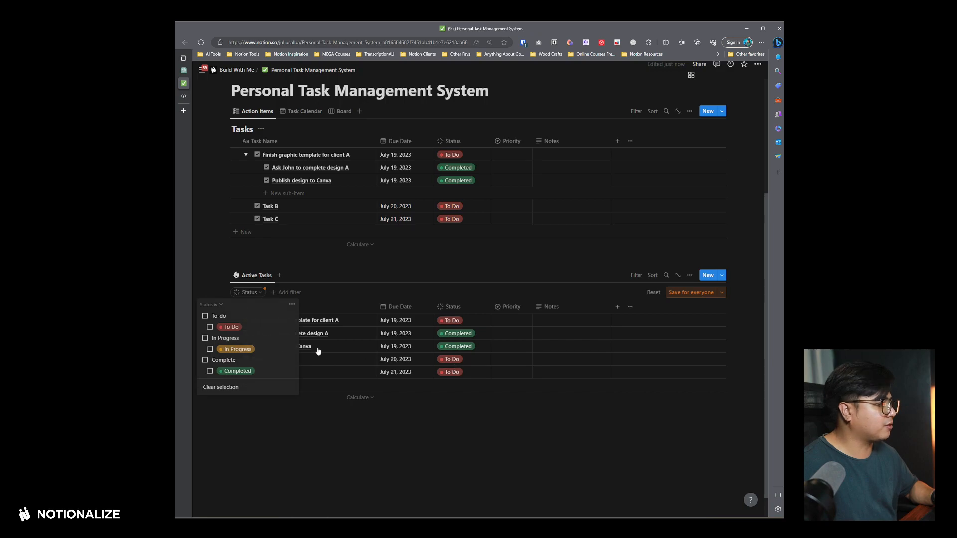
click(217, 304)
click(219, 327)
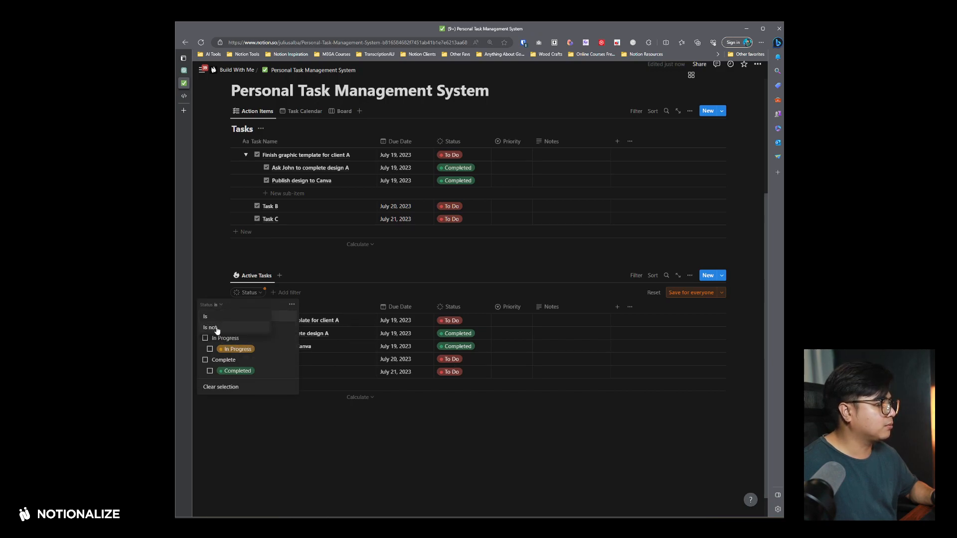
click(223, 360)
click(691, 293)
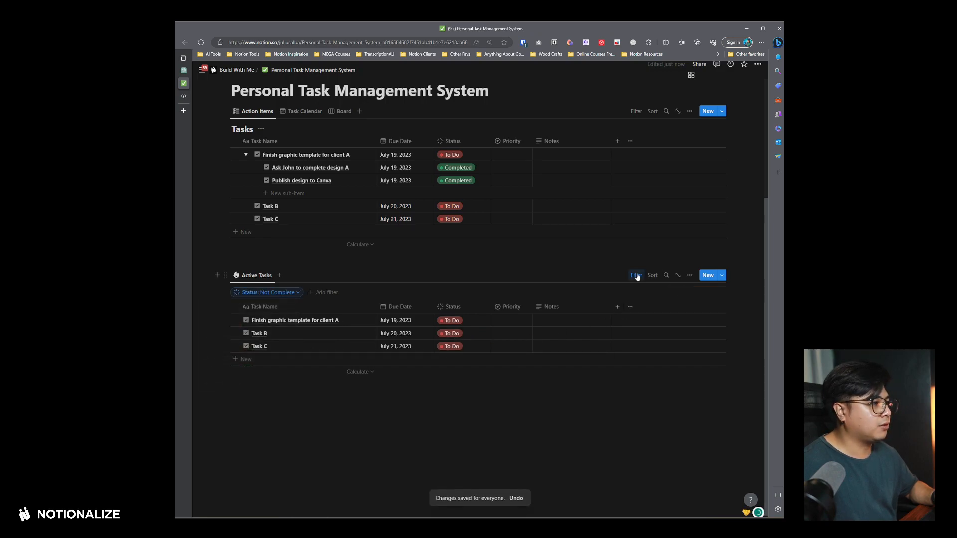
- Sort the Active Tasks view by Due Date in ascending order, save the sort for everyone, and hide the sort and filter bar
click(654, 293)
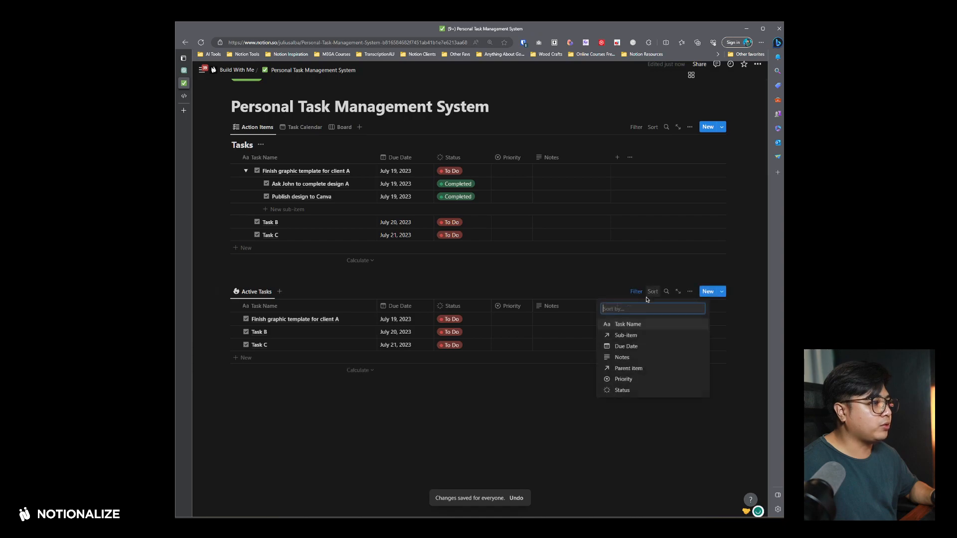
click(646, 351)
click(693, 309)
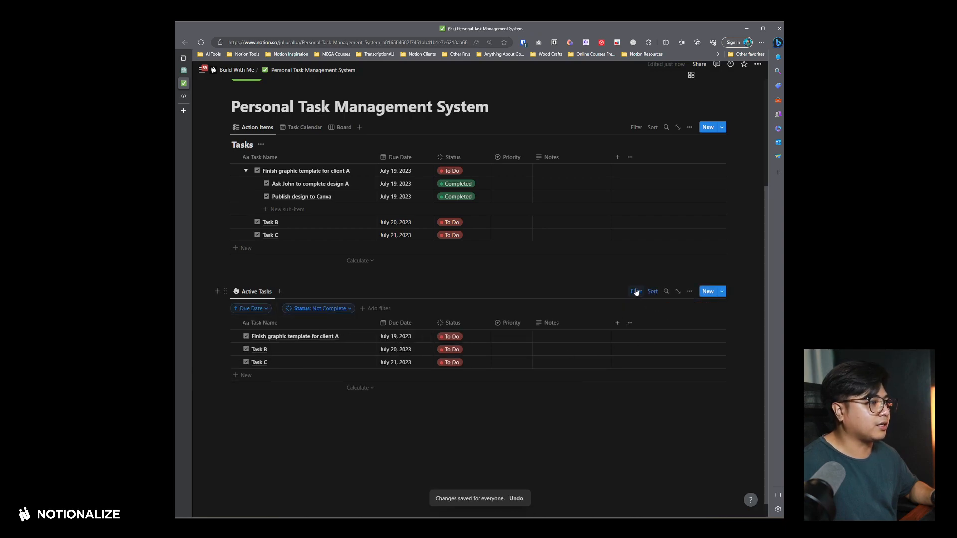
click(637, 292)
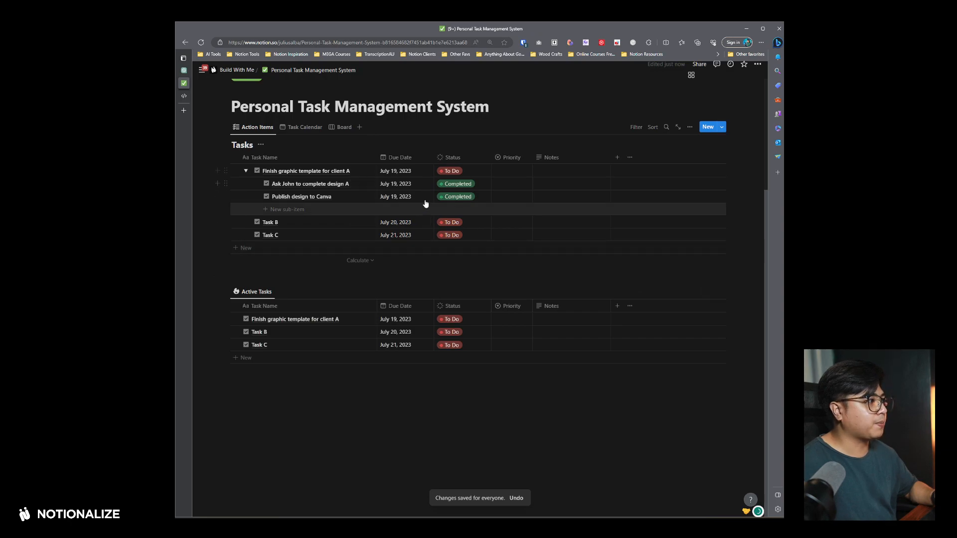
- Test the due date sort by setting Task C to July 18, 2023 in Active Tasks, and undo the change
click(400, 346)
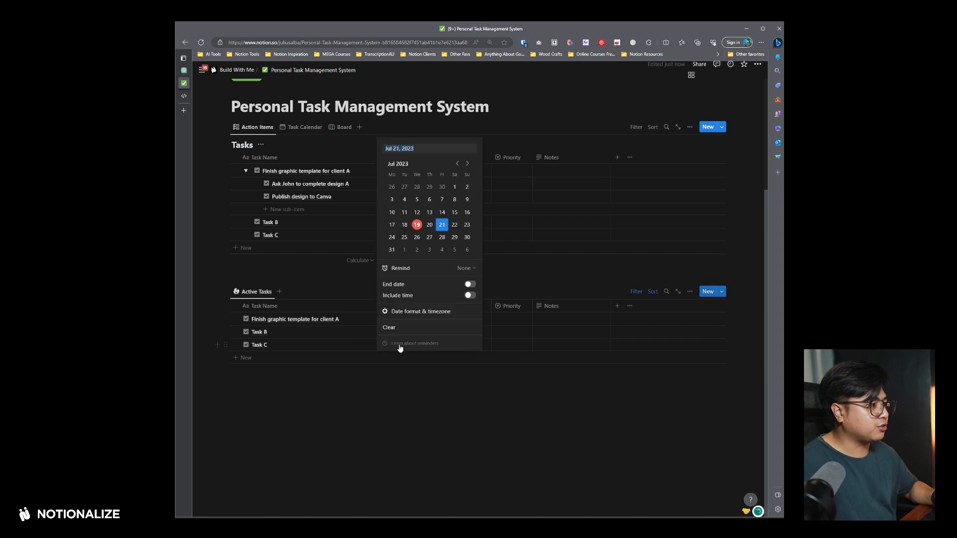
click(403, 226)
key(Escape)
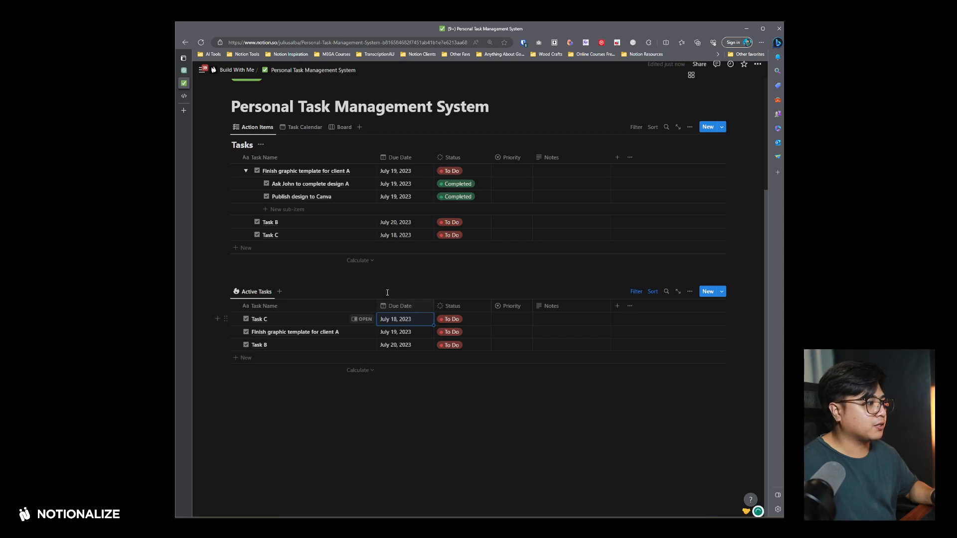
key(ctrl+z)
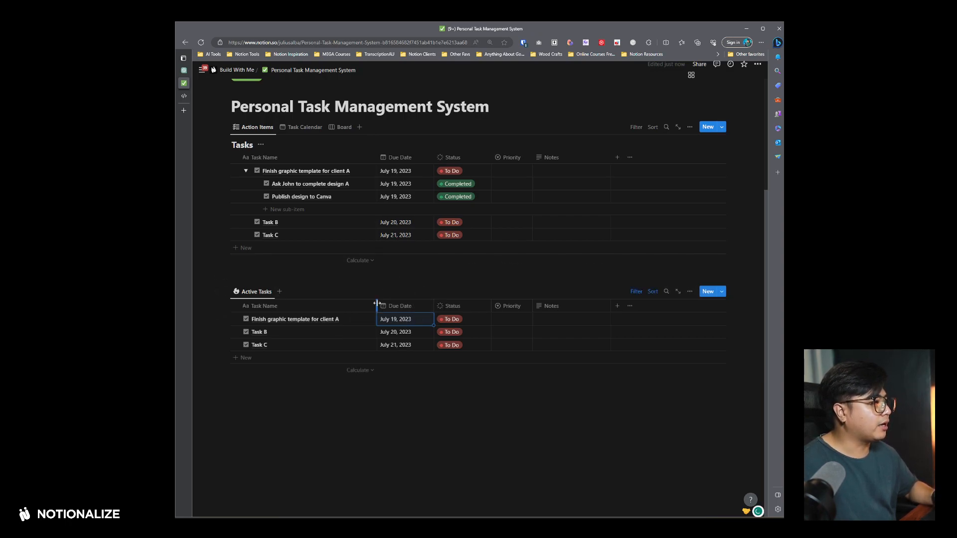
- In Active Tasks, narrow the Task Name and Status columns and set the client A template to High, Task B to Medium and Task C to Low priority
drag(377, 303, 366, 304)
drag(479, 306, 466, 305)
click(484, 319)
click(493, 344)
click(485, 332)
click(492, 368)
click(483, 345)
click(488, 392)
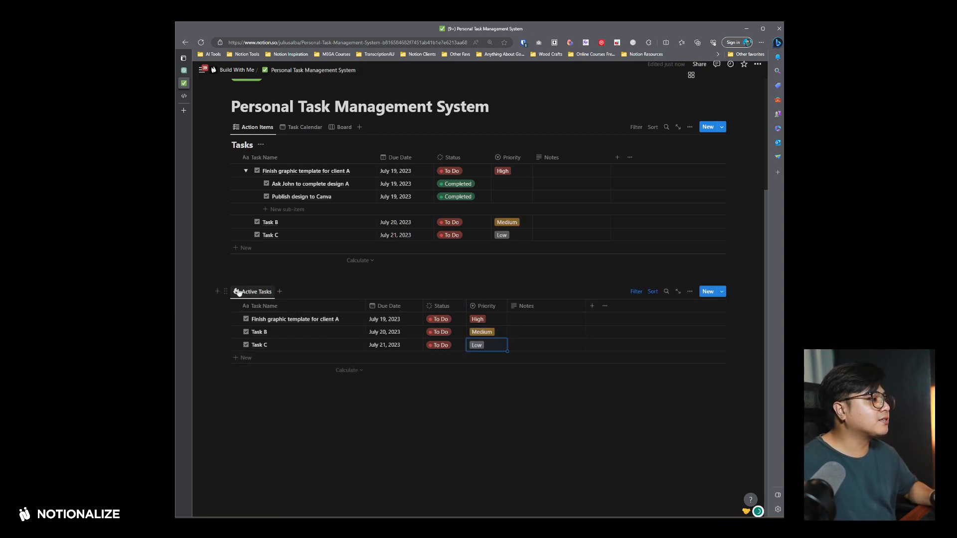
- Group the Active Tasks view by Priority and hide its empty groups
click(691, 292)
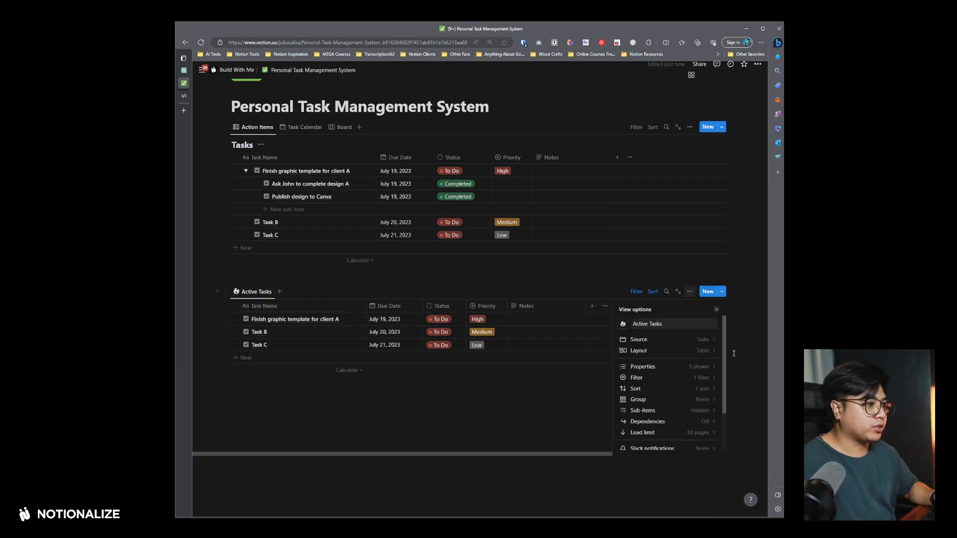
click(667, 403)
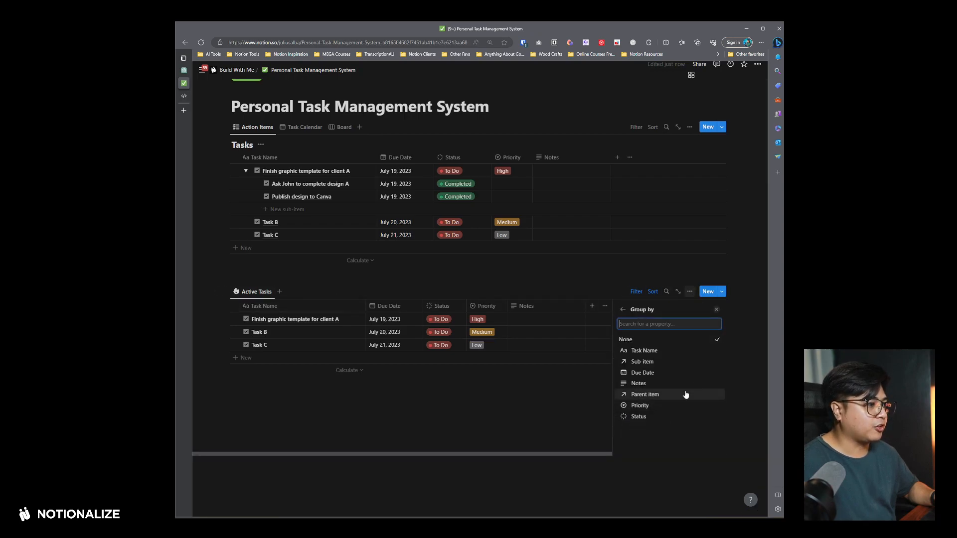
click(640, 405)
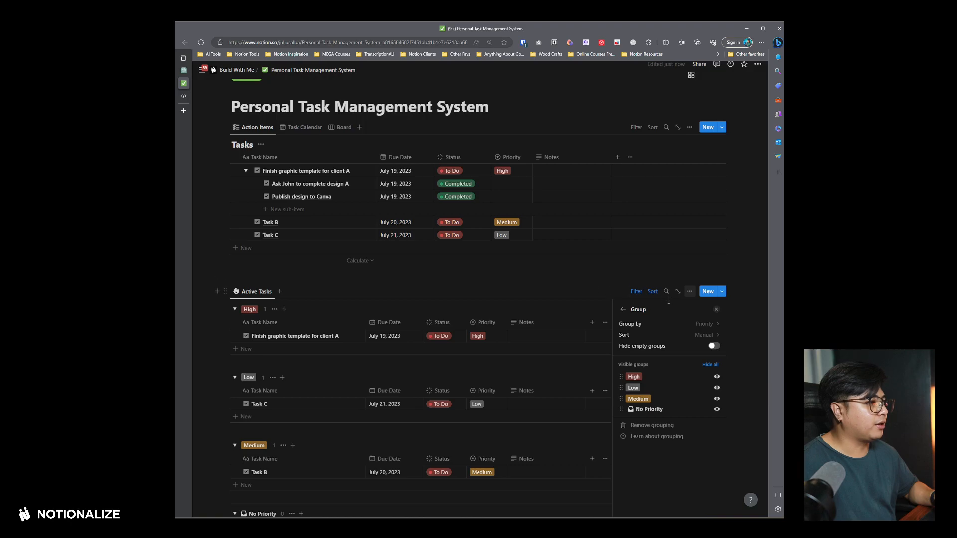
click(714, 346)
click(436, 285)
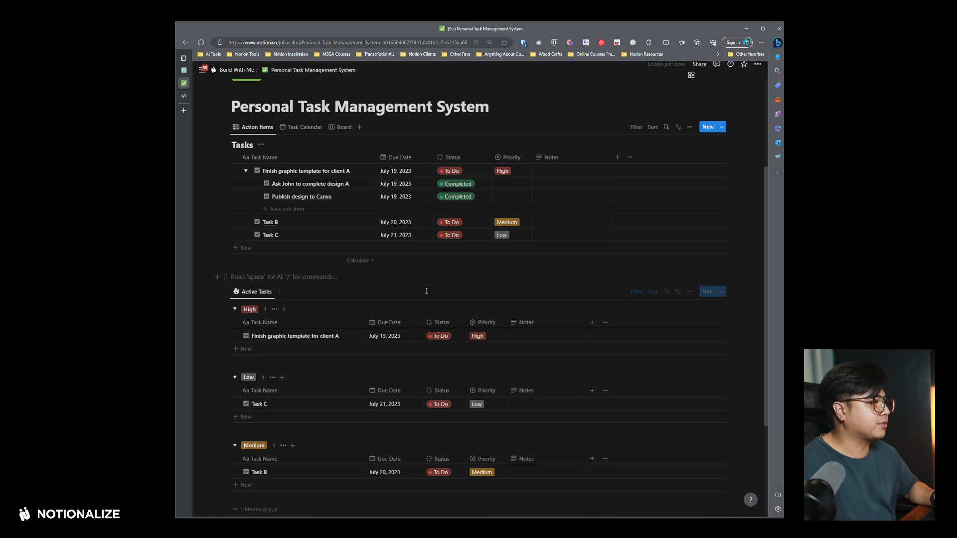
- Reorder the priority groups in Active Tasks to High, Medium, Low
scroll(344, 357, down, 3)
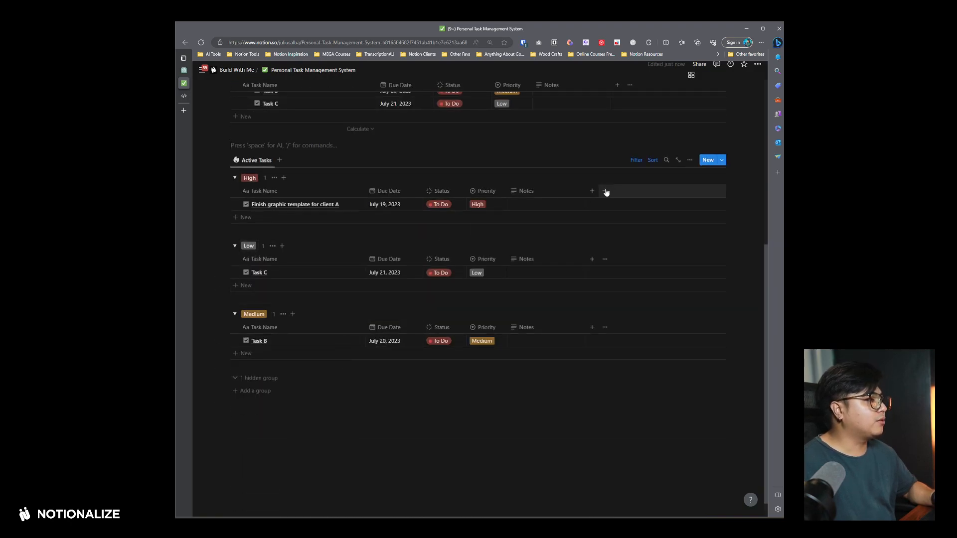
click(690, 160)
click(666, 264)
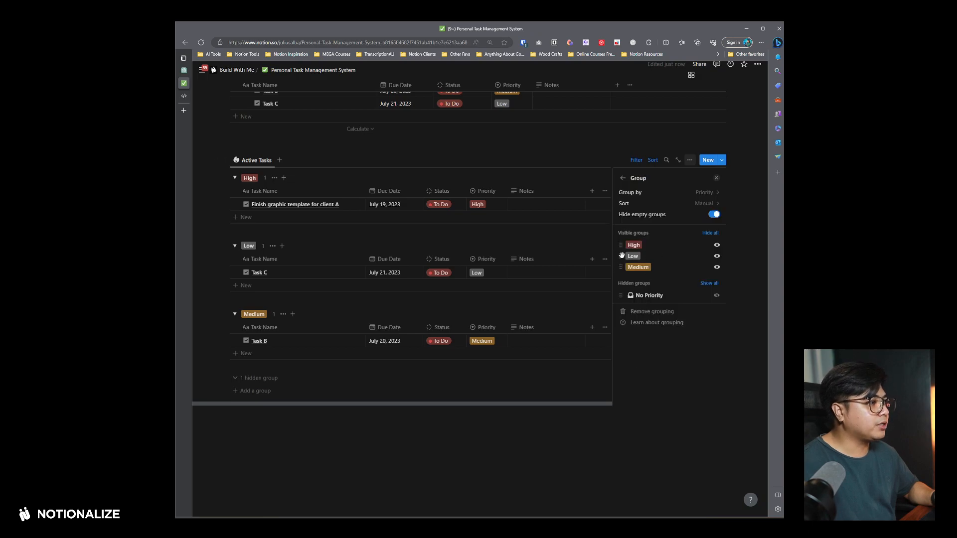
drag(621, 277, 619, 261)
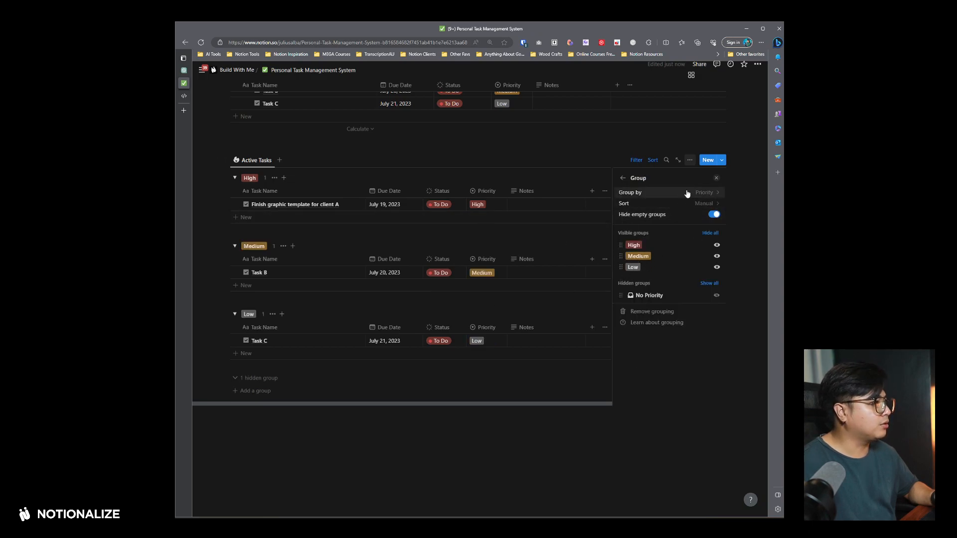
- Try sorting the Active Tasks groups alphabetically, and return them to manual order as High, Medium, Low
click(648, 203)
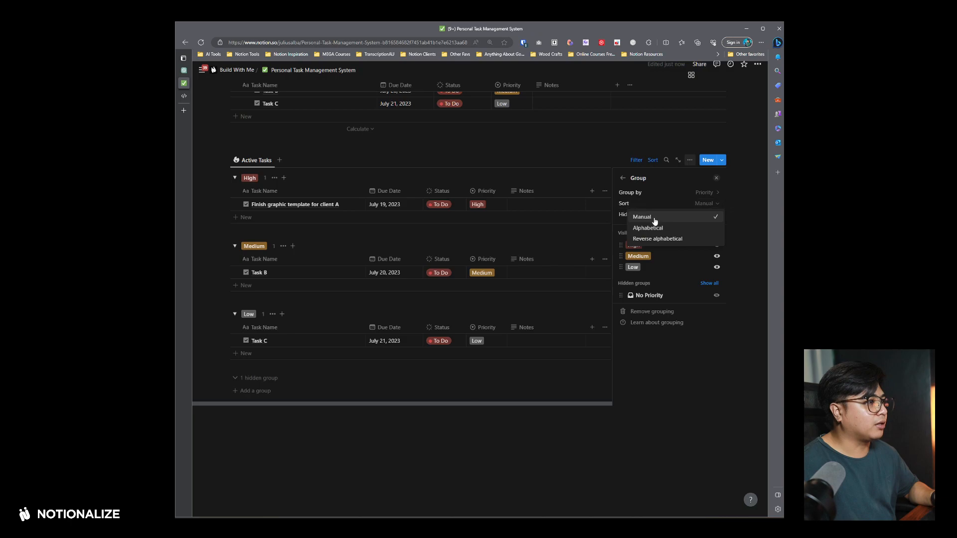
click(658, 229)
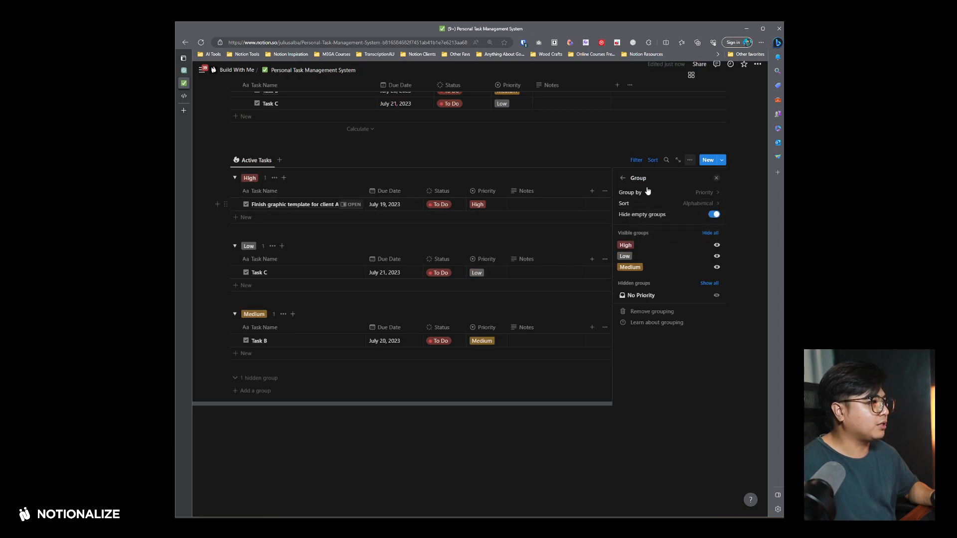
click(648, 204)
click(658, 218)
mouse_move(622, 255)
mouse_down()
mouse_move(626, 274)
mouse_move(621, 255)
mouse_up()
click(691, 160)
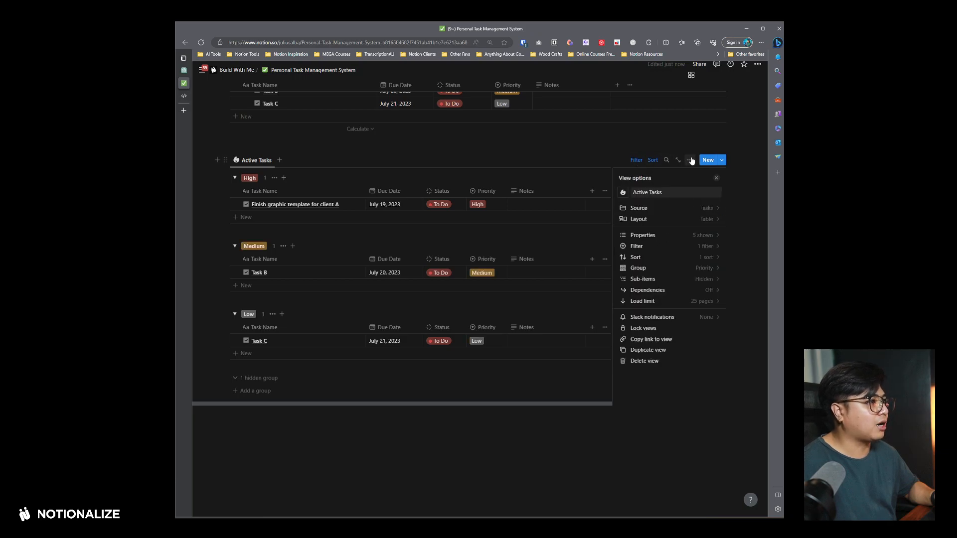
click(691, 160)
- Hide the Priority column in the Active Tasks view
scroll(417, 214, up, 3)
scroll(438, 246, down, 2)
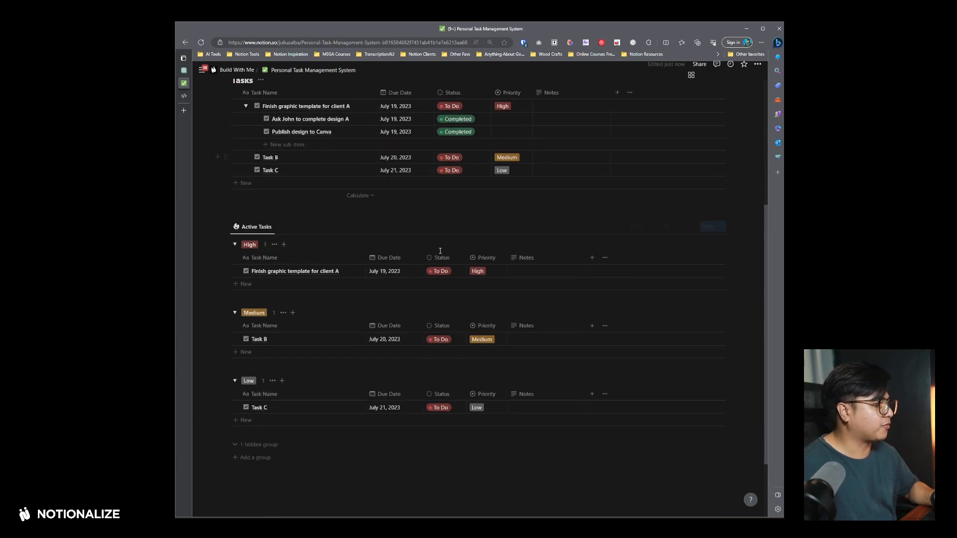
click(483, 257)
click(490, 343)
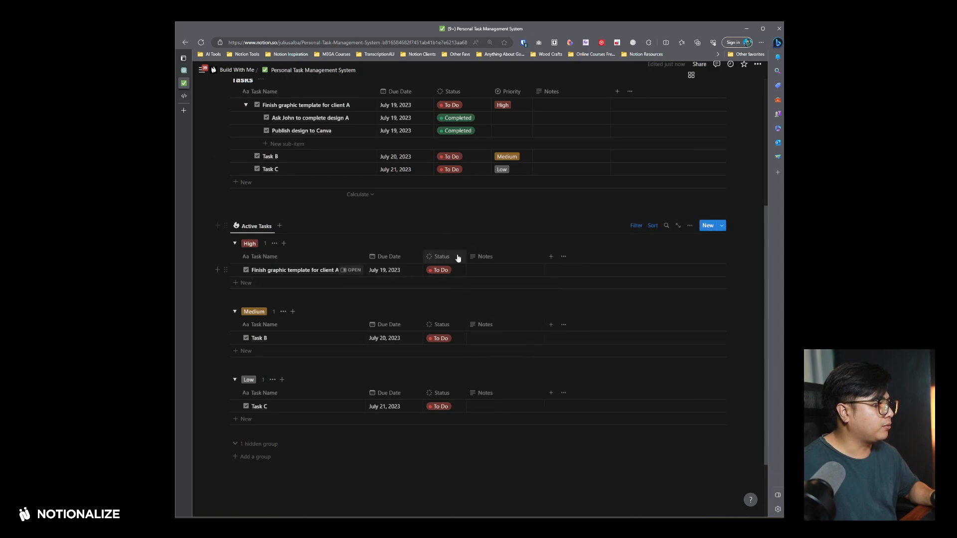
- Collapse the High, Medium and Low priority groups in Active Tasks
click(235, 243)
click(234, 263)
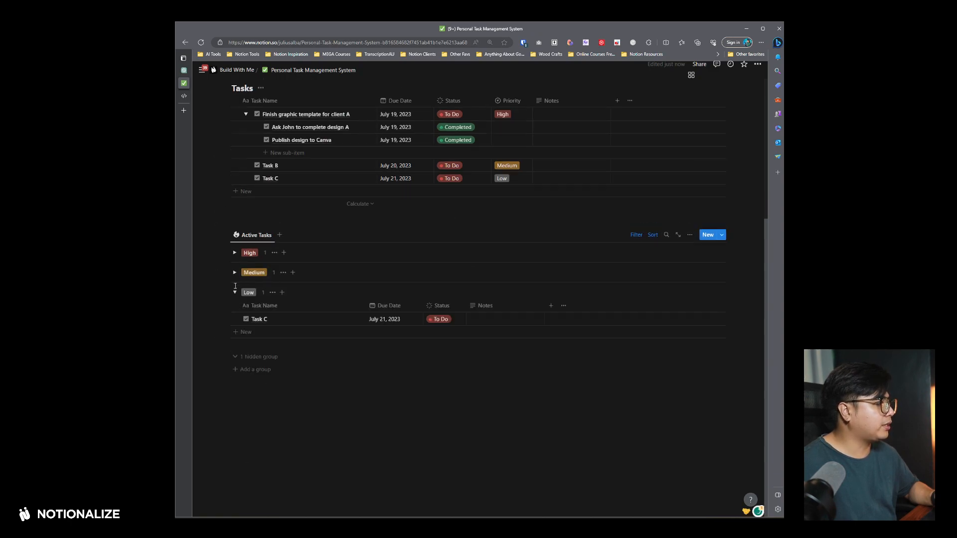
click(235, 292)
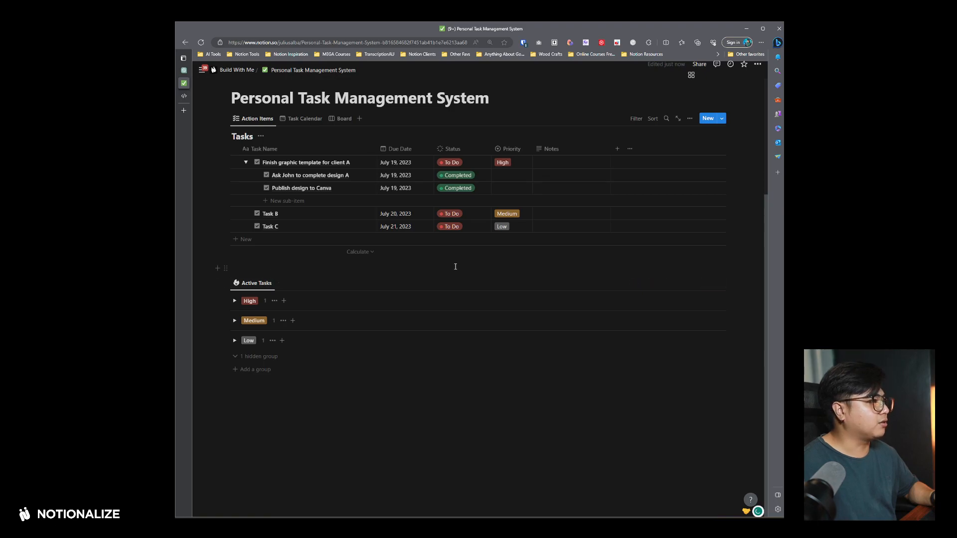
scroll(378, 280, up, 2)
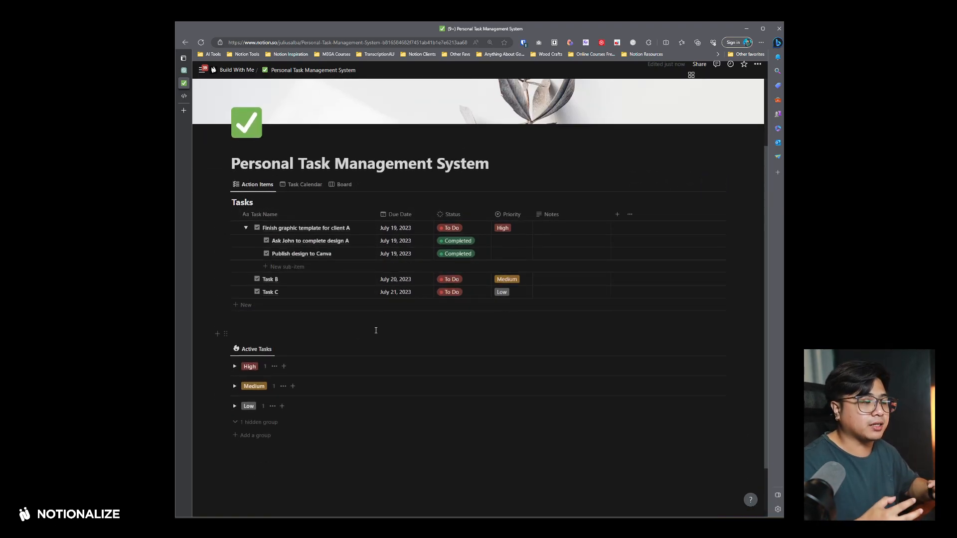
scroll(382, 327, down, 2)
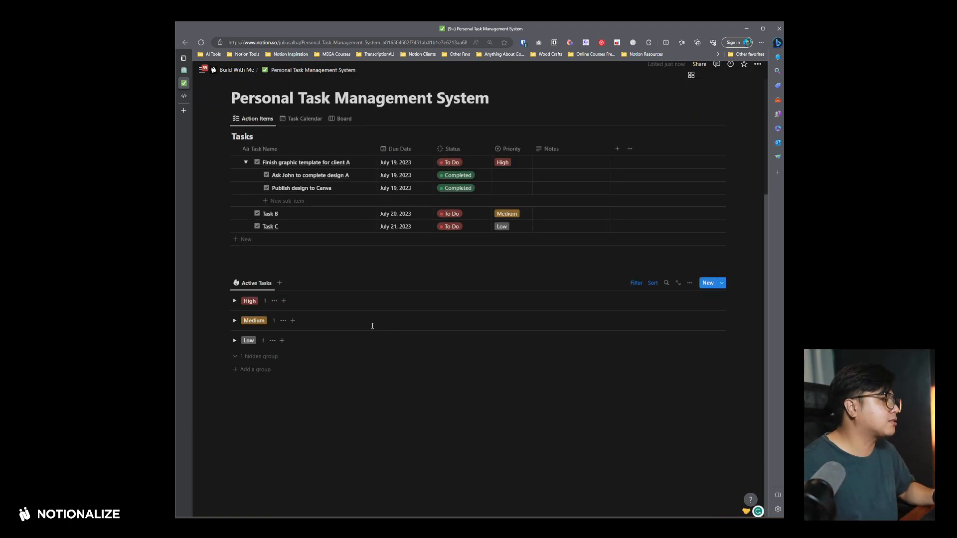
- Expand each priority group in Active Tasks and set the client A template task, Task B and Task C to Completed
click(234, 301)
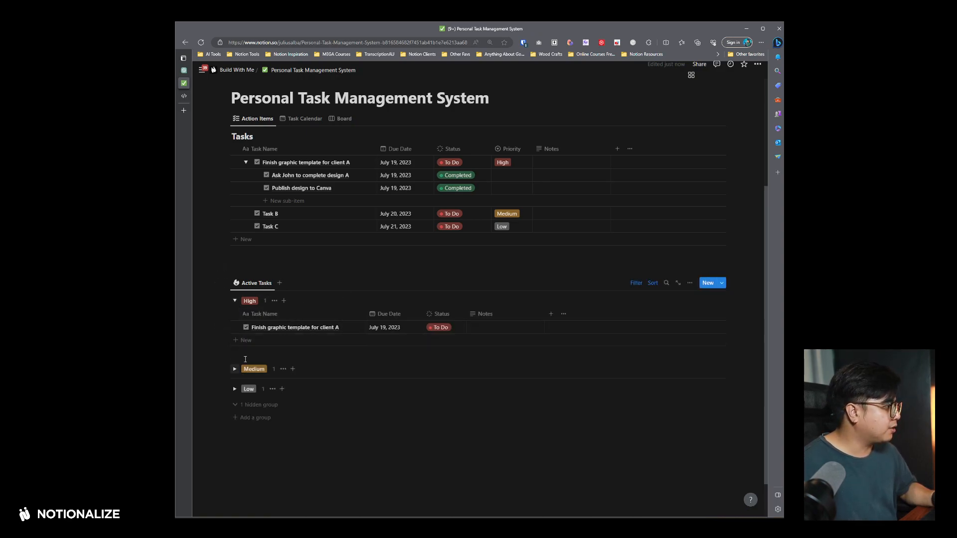
click(441, 328)
click(457, 415)
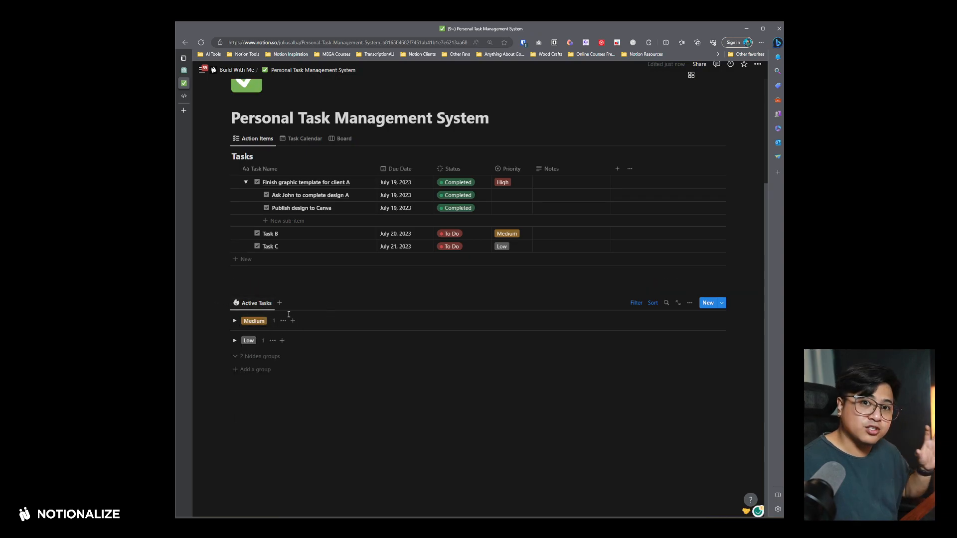
click(234, 322)
click(442, 348)
click(463, 434)
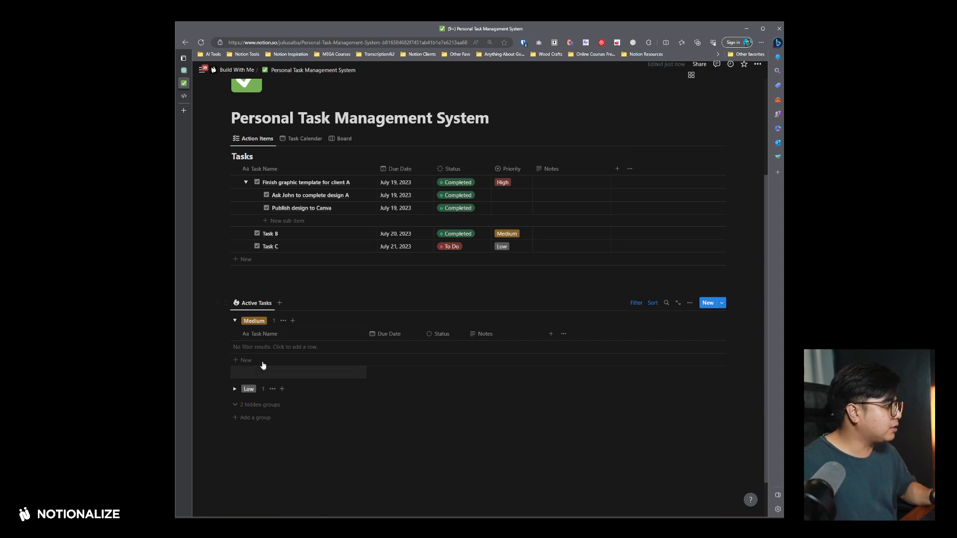
click(234, 341)
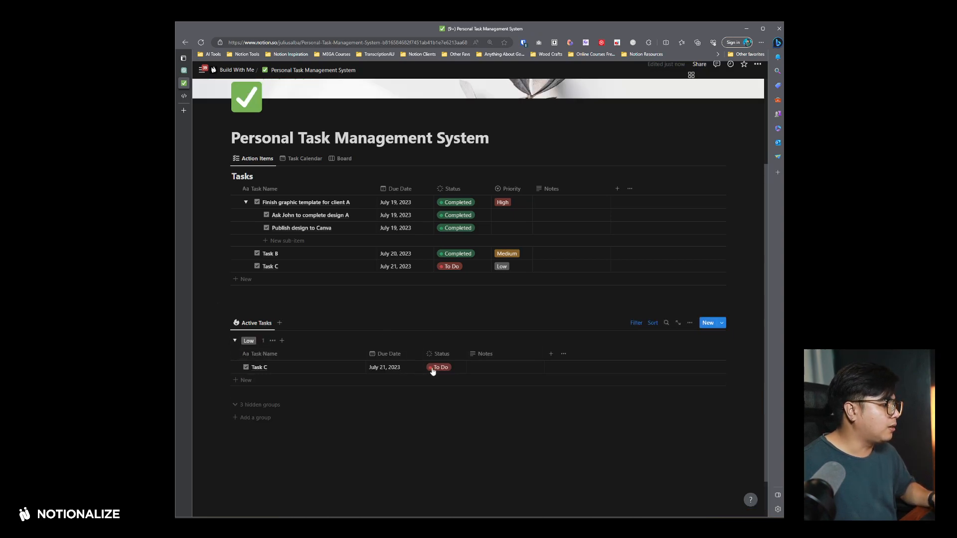
click(441, 367)
click(461, 453)
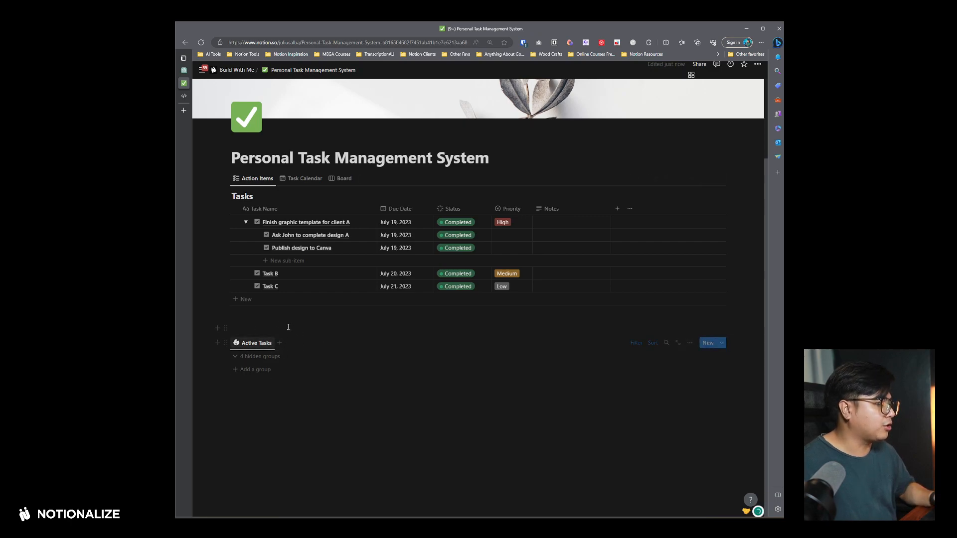
- Add three tasks named New Task A, New Task B and New Task C to the original Tasks table
click(278, 301)
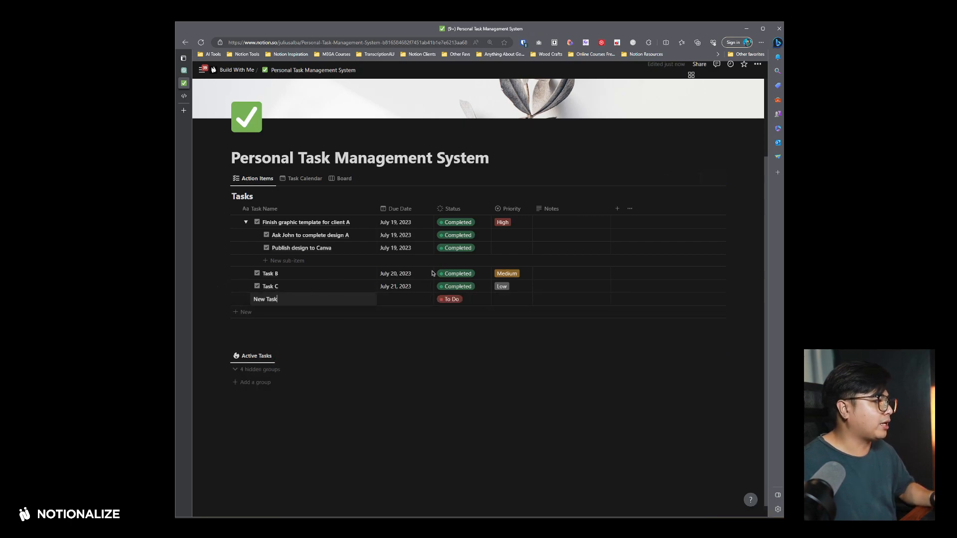
text(New Task A)
key(Escape)
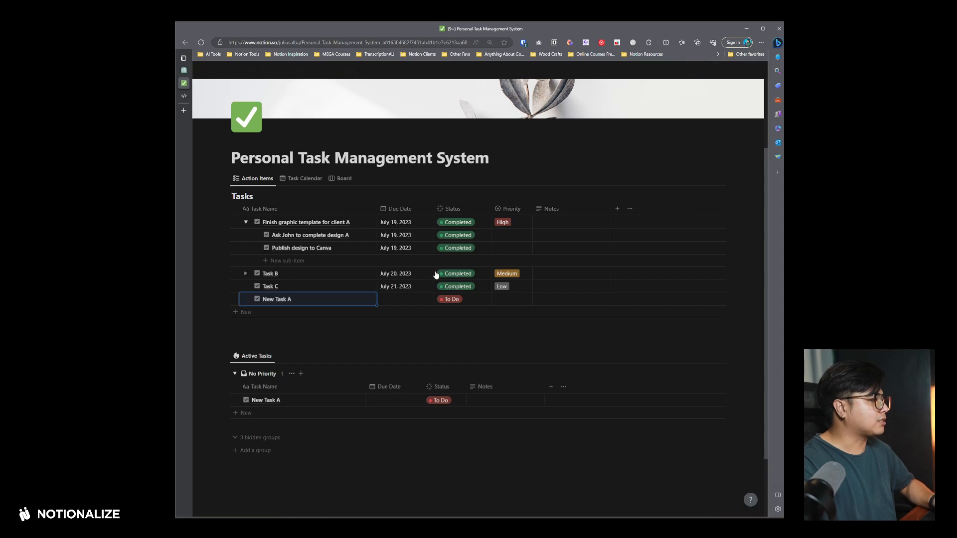
key(shift+Return)
key(Return)
text(B)
key(Escape)
key(shift+Return)
key(Return)
text(C)
key(Escape)
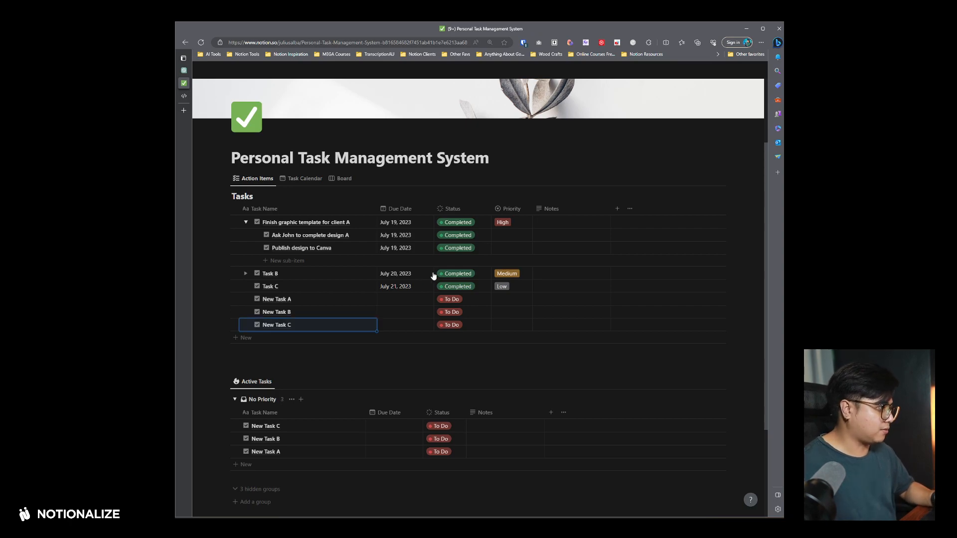
- Set the due date of New Task A to July 19, 2023 and copy it to New Task B and New Task C
click(406, 299)
click(416, 178)
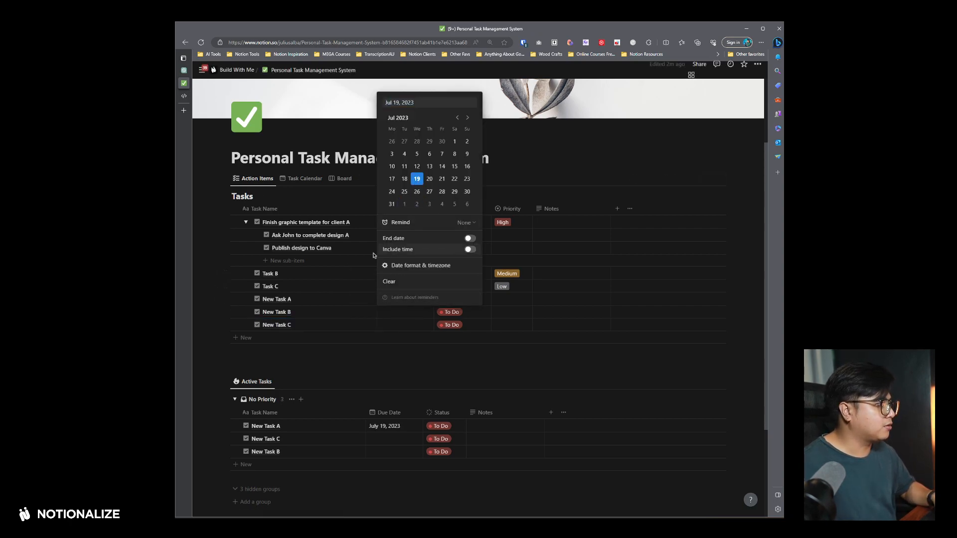
click(368, 311)
key(ctrl+c)
drag(402, 312, 396, 327)
key(ctrl+v)
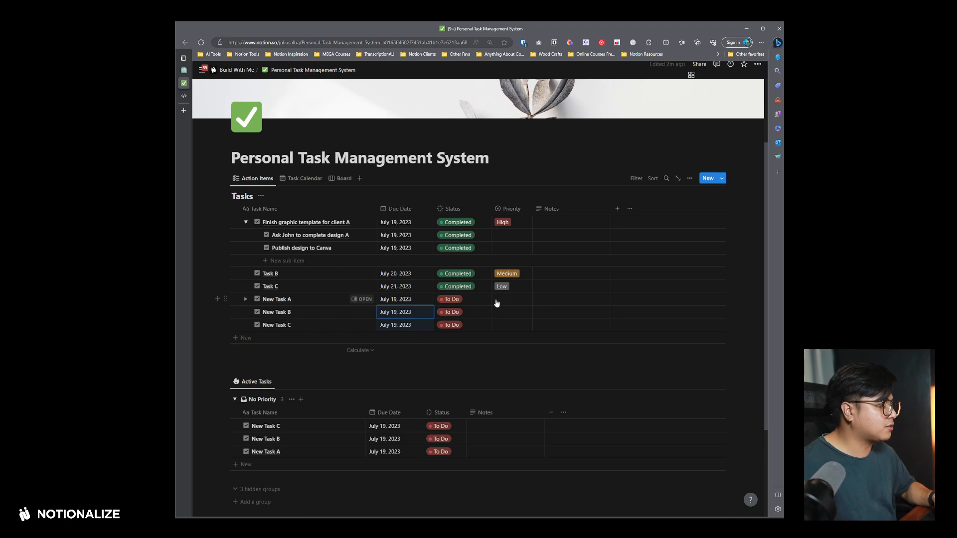
- Set the priority of New Task A to Medium, New Task B to High and New Task C to Low in the Tasks table
click(508, 302)
click(509, 336)
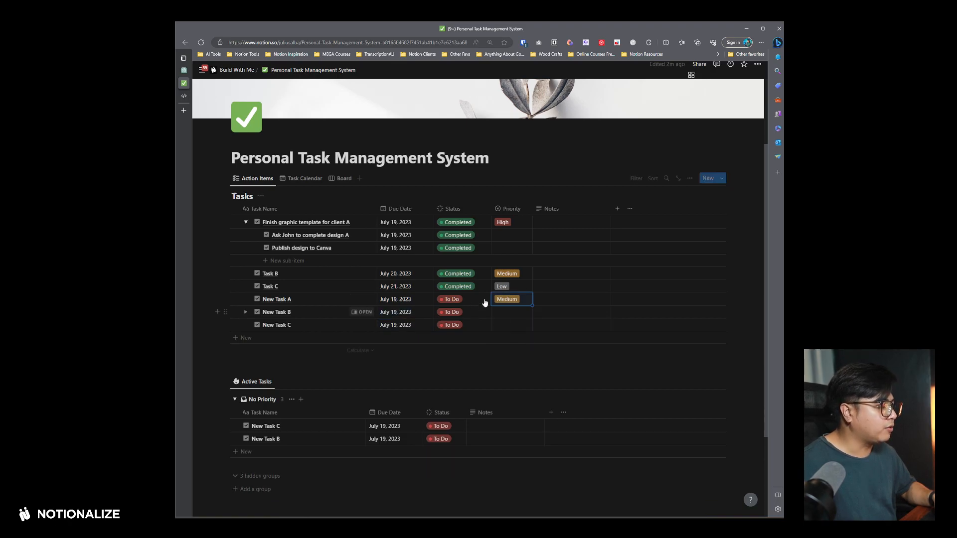
click(508, 315)
click(518, 339)
click(509, 327)
click(518, 373)
scroll(412, 344, down, 3)
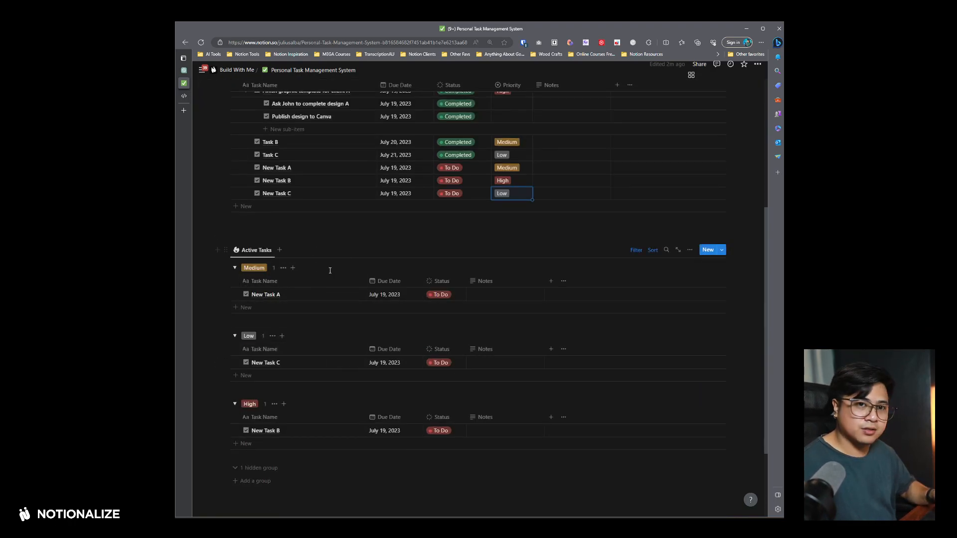
- Reorder the Active Tasks priority groups to High, Low, Medium and close the view options
click(692, 260)
click(690, 251)
click(648, 359)
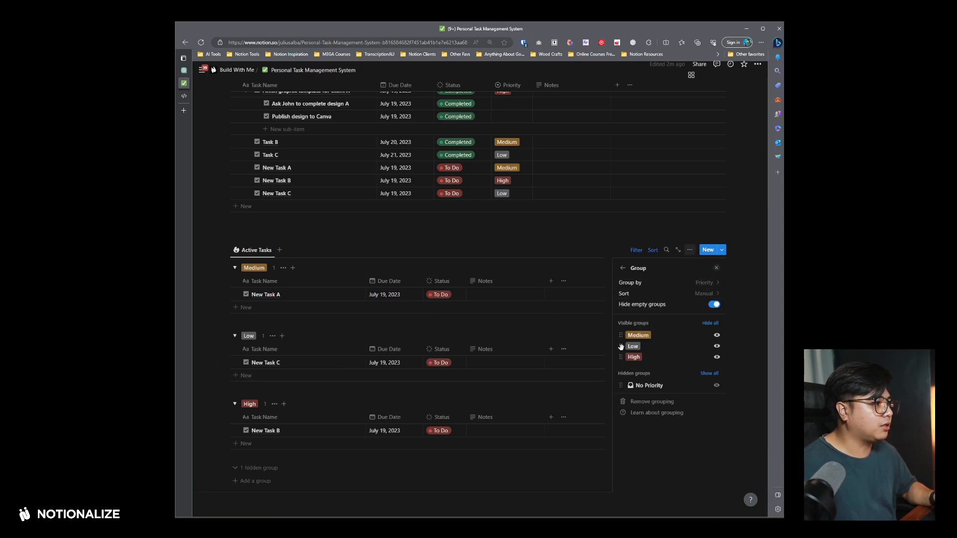
mouse_move(623, 339)
mouse_down()
mouse_move(622, 354)
mouse_move(618, 332)
mouse_up()
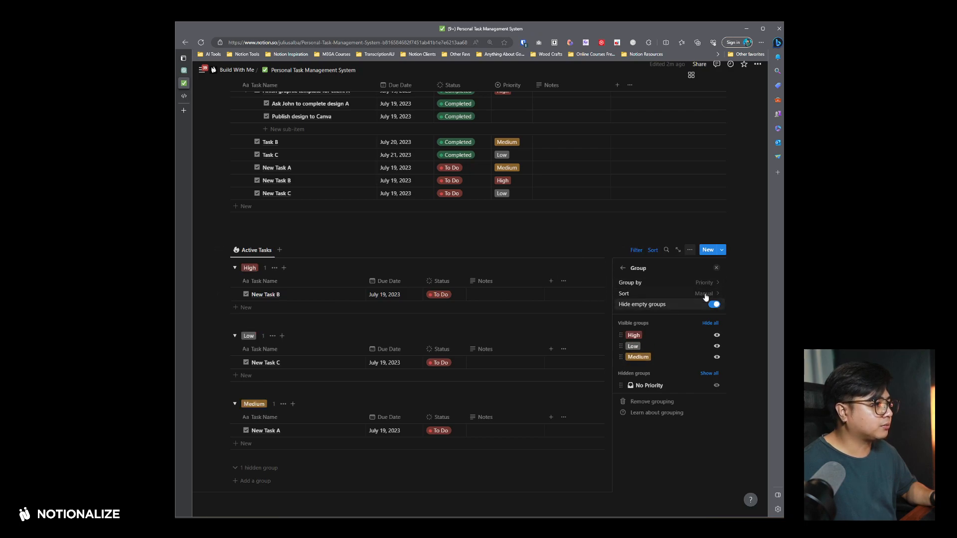
click(690, 250)
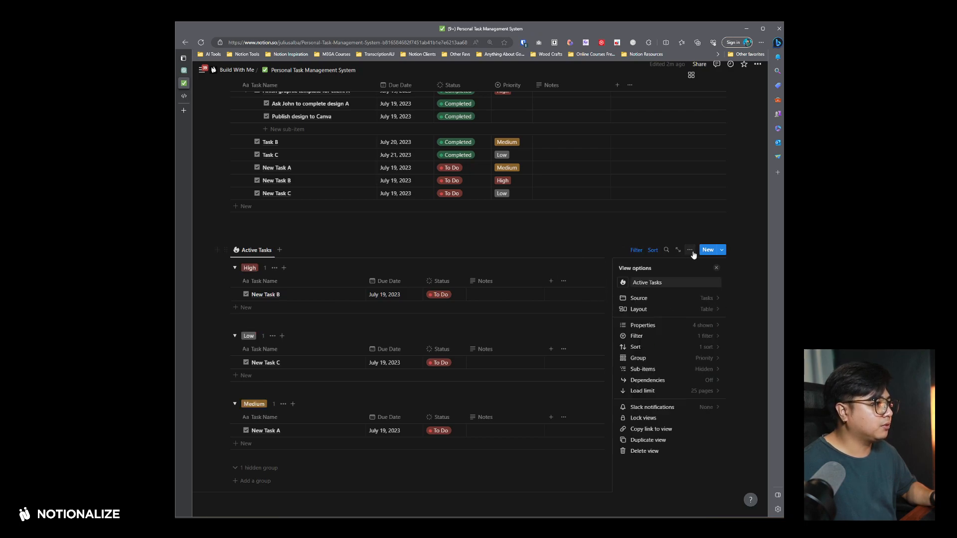
click(555, 233)
- Set the status of New Task B, New Task C and New Task A to Completed in Active Tasks
click(439, 295)
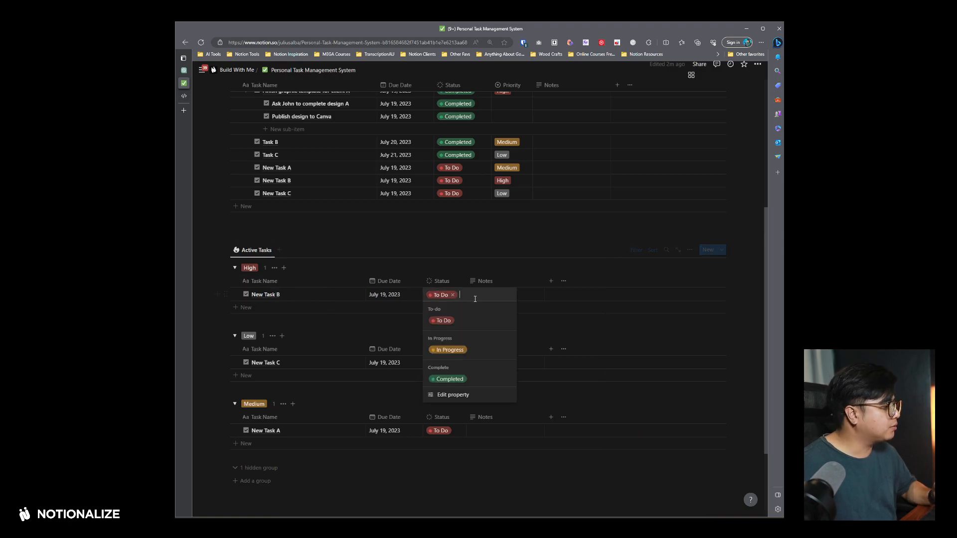
click(464, 379)
click(446, 363)
click(479, 445)
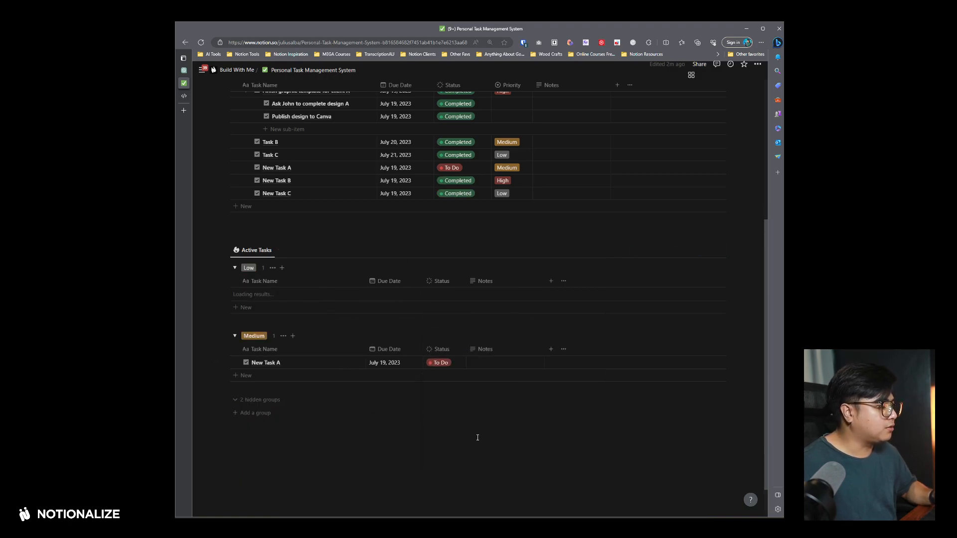
click(452, 321)
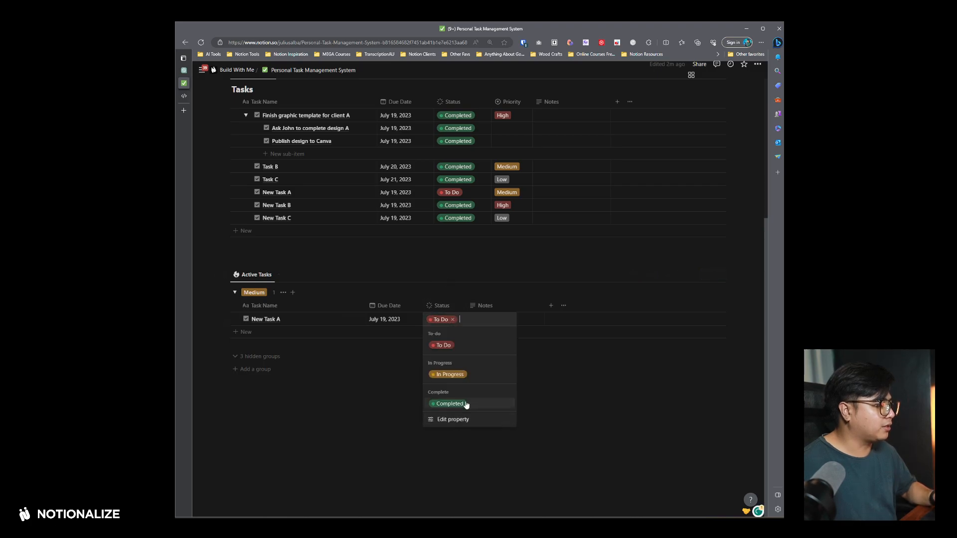
click(465, 404)
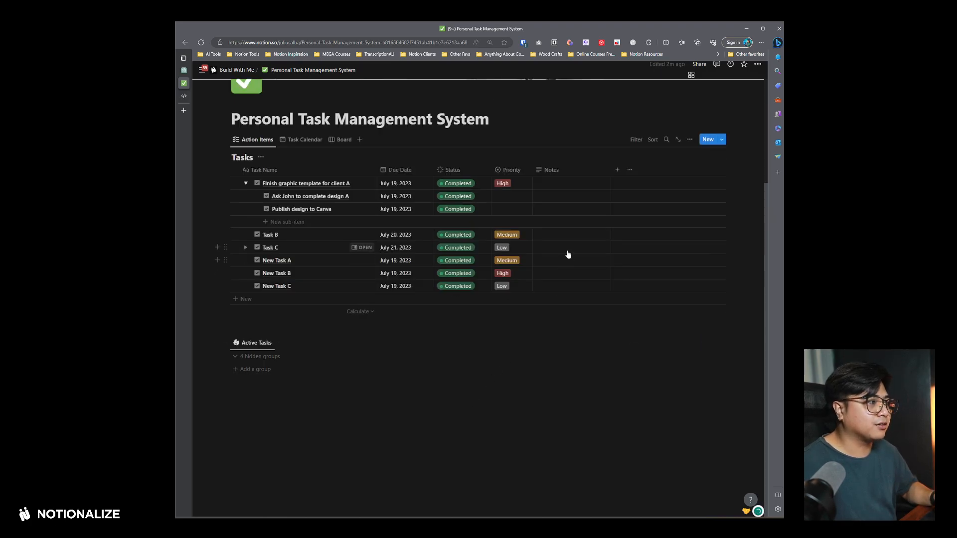
- Collapse the client A task's sub-items and add a Last edited time property to the Tasks table
click(244, 184)
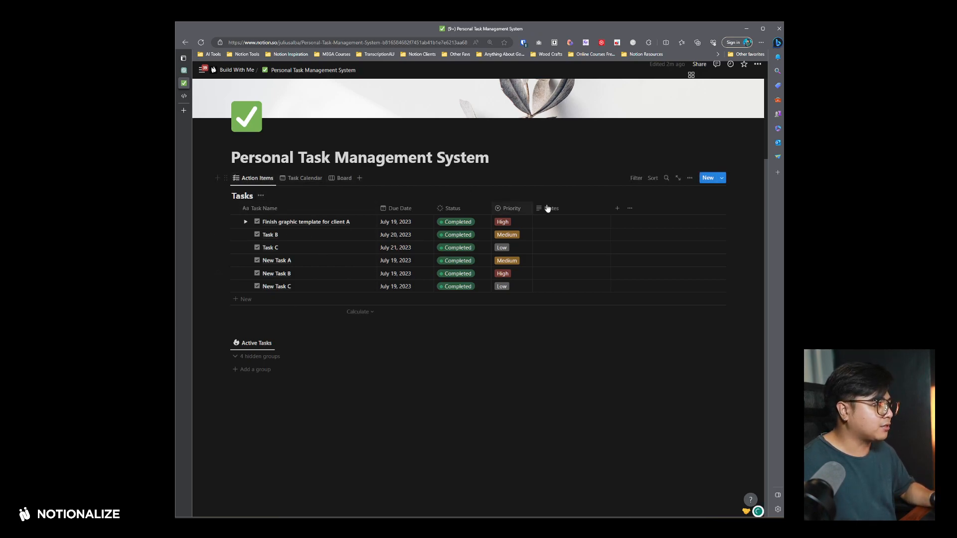
click(617, 208)
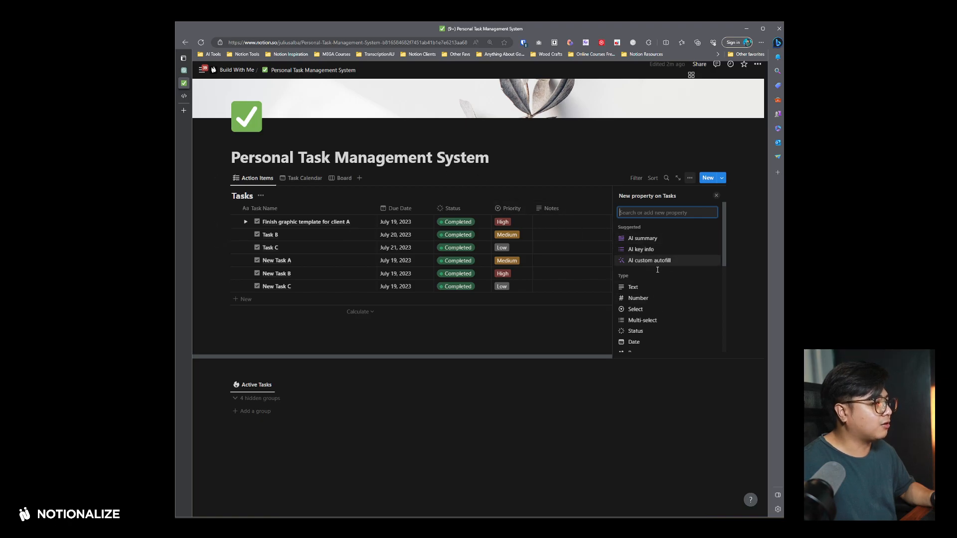
scroll(657, 272, down, 5)
click(658, 321)
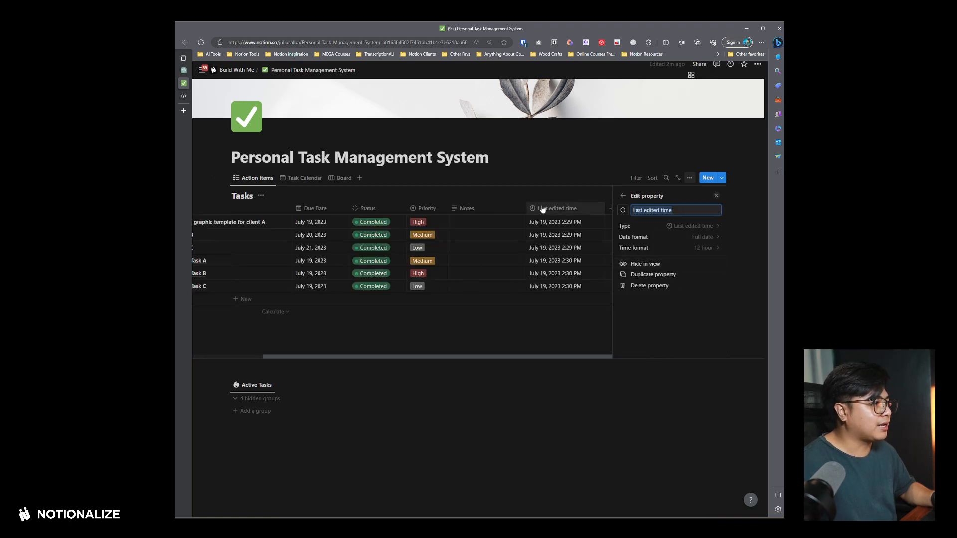
click(566, 187)
- Duplicate the Action Items view and name the copy Completed Items
click(254, 182)
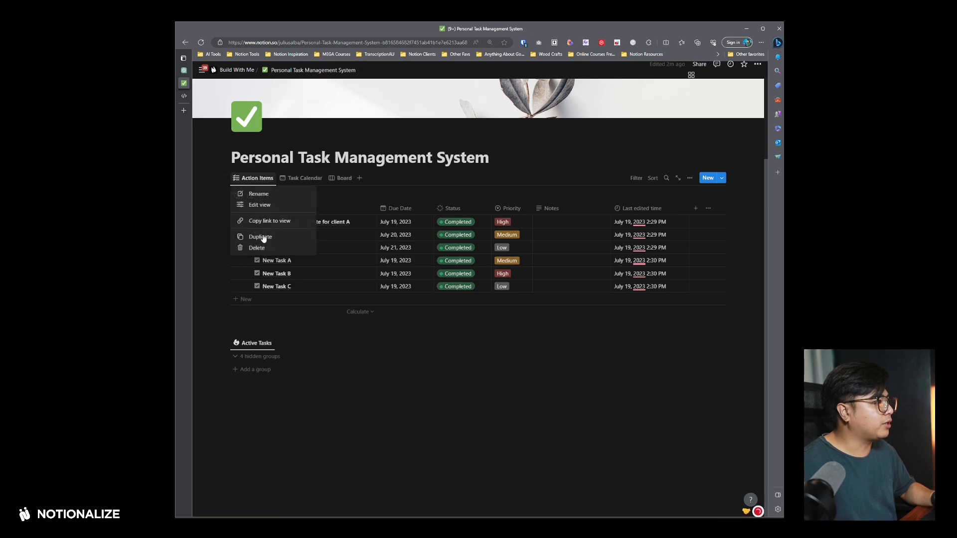
click(250, 238)
text(Completed Items)
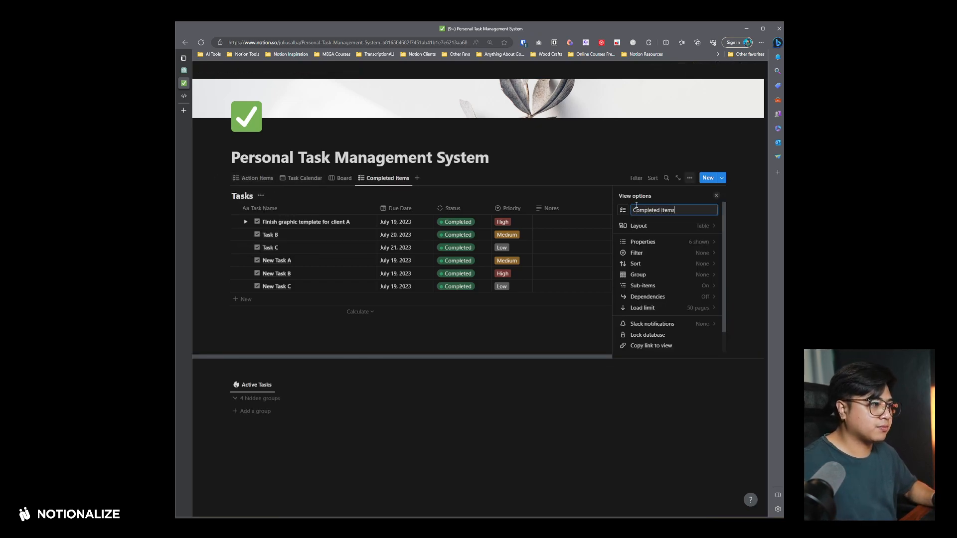
- Filter the Completed Items view to tasks whose status is Complete
click(665, 254)
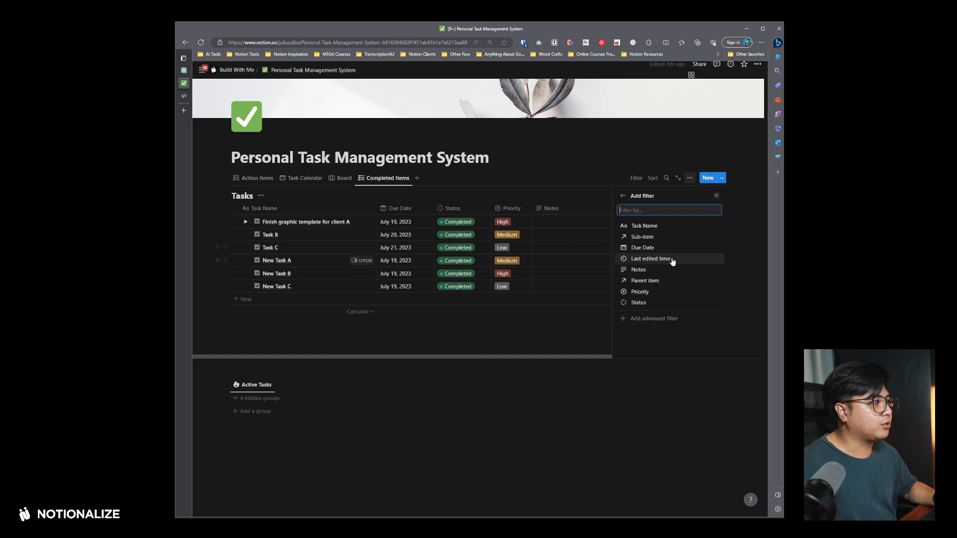
click(640, 302)
click(626, 295)
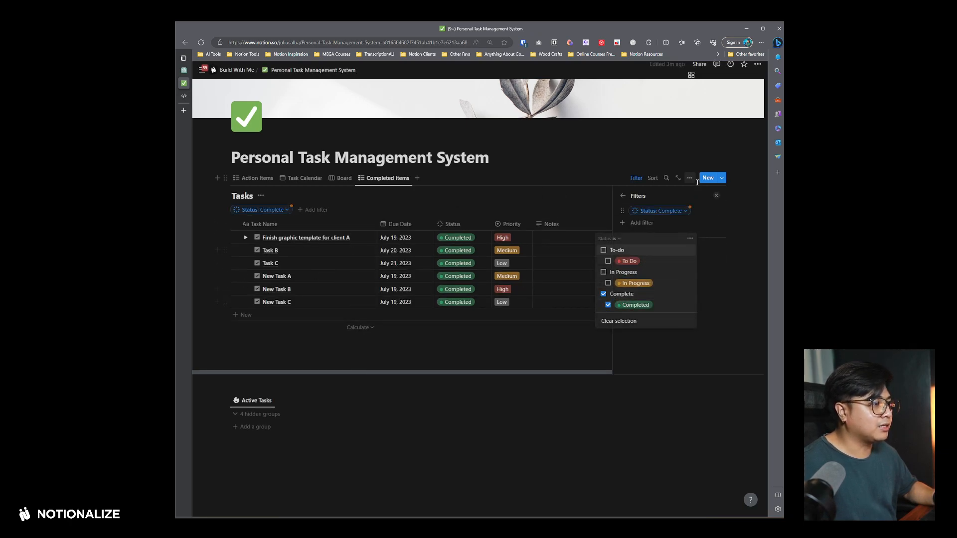
- Sort the Completed Items view by Last edited time in descending order and save the filter and sort for everyone
click(654, 182)
click(648, 246)
click(294, 228)
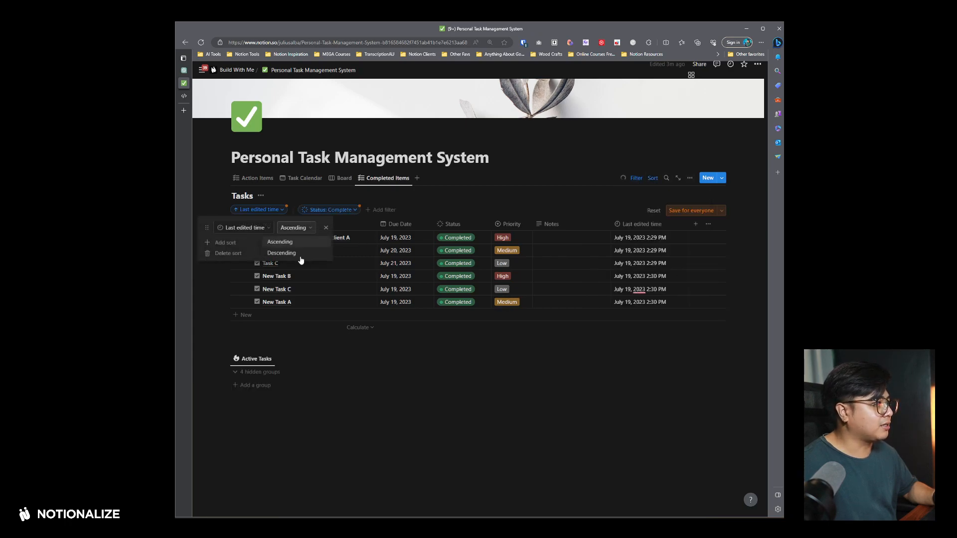
click(301, 254)
click(695, 211)
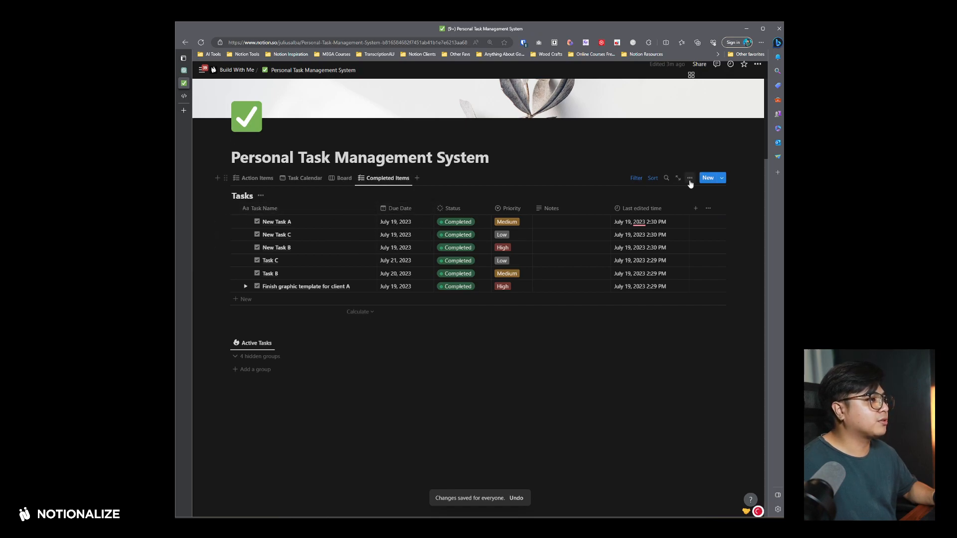
- Hide the sub-item nesting in the Completed Items view and close the view options
click(690, 179)
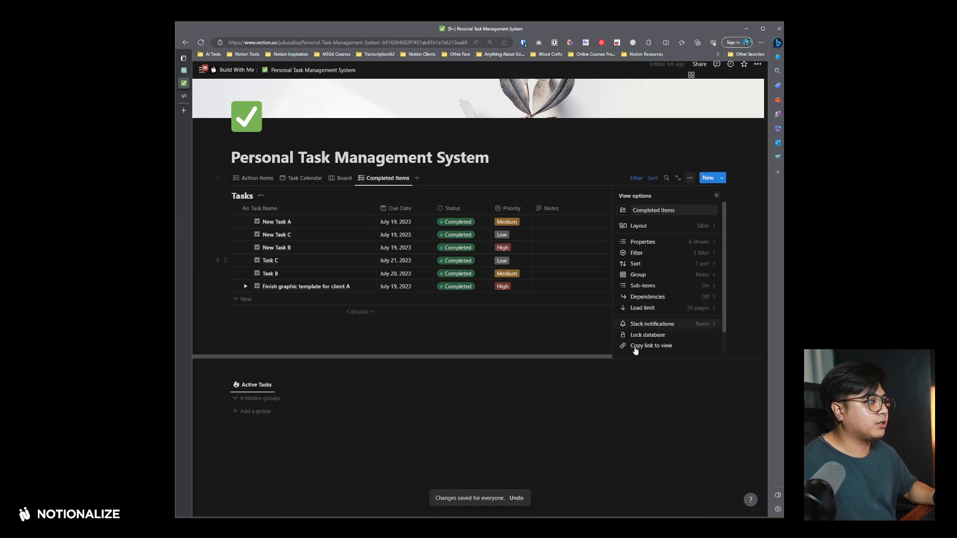
click(668, 287)
click(658, 240)
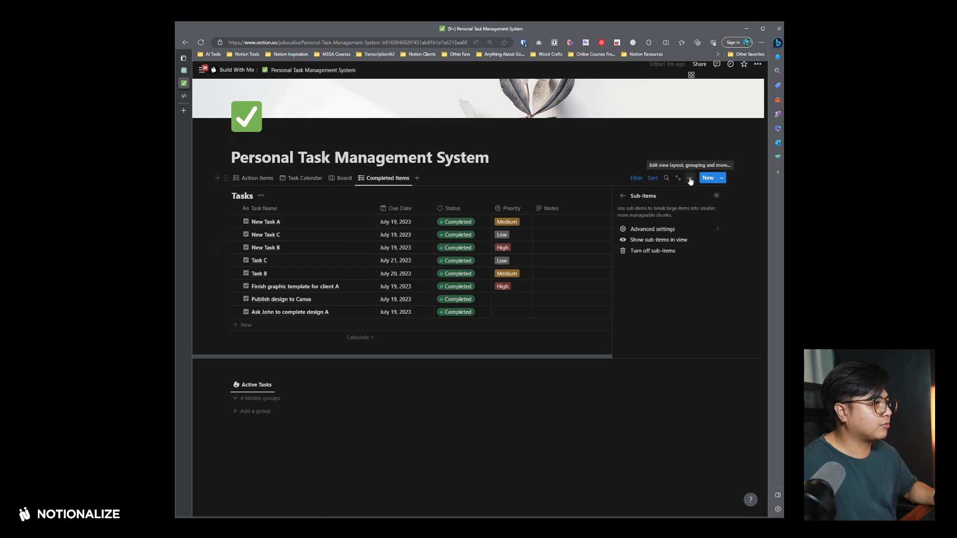
click(691, 179)
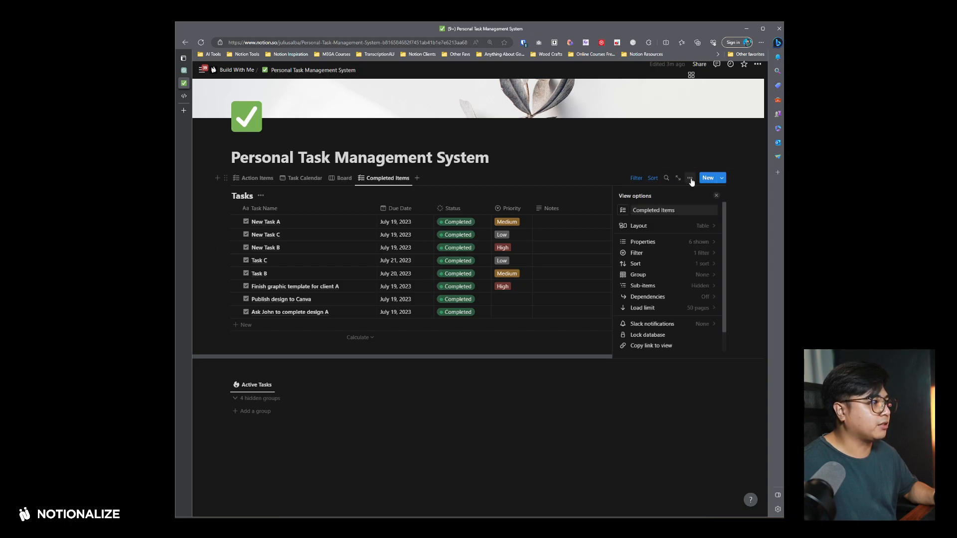
click(598, 168)
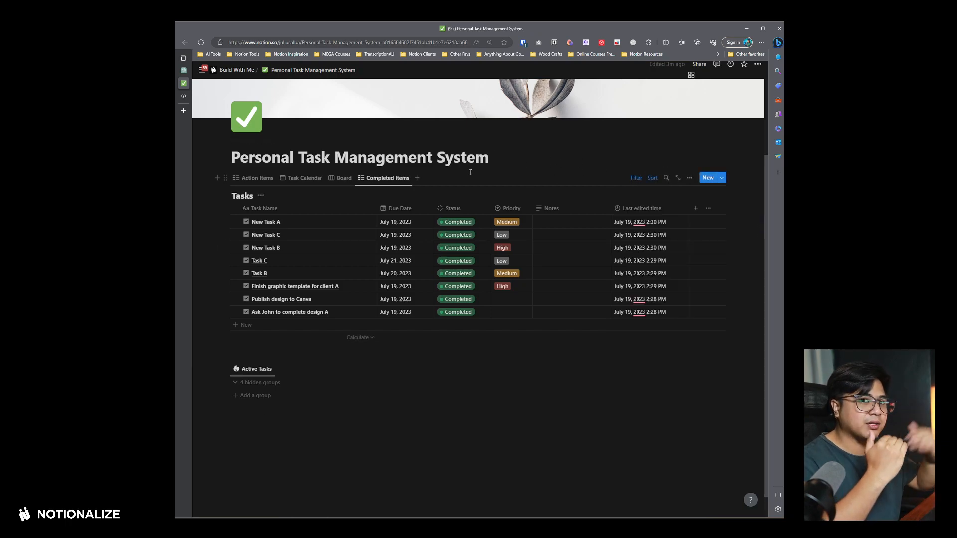
- Narrow the Last edited time and Due Date columns slightly in the Completed Items view
drag(689, 209, 680, 208)
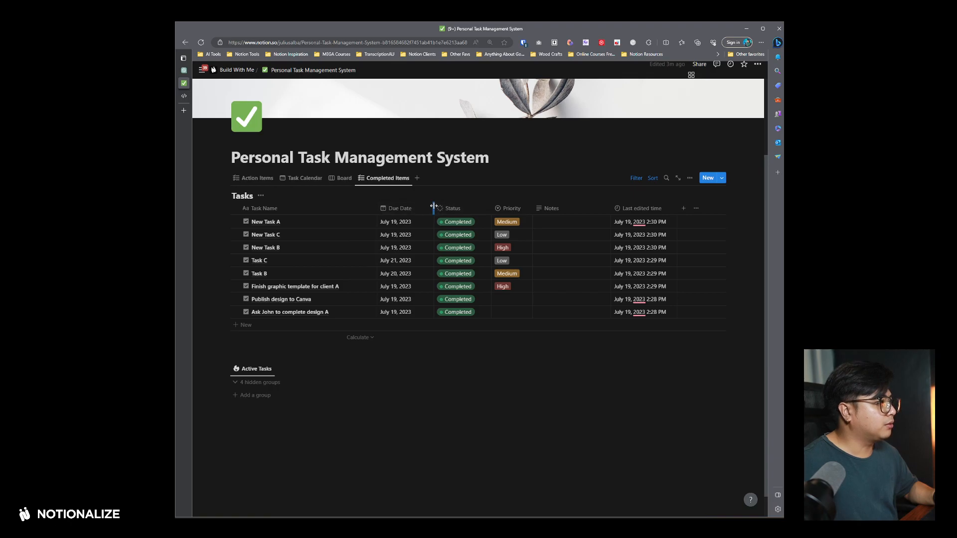
drag(433, 206, 427, 207)
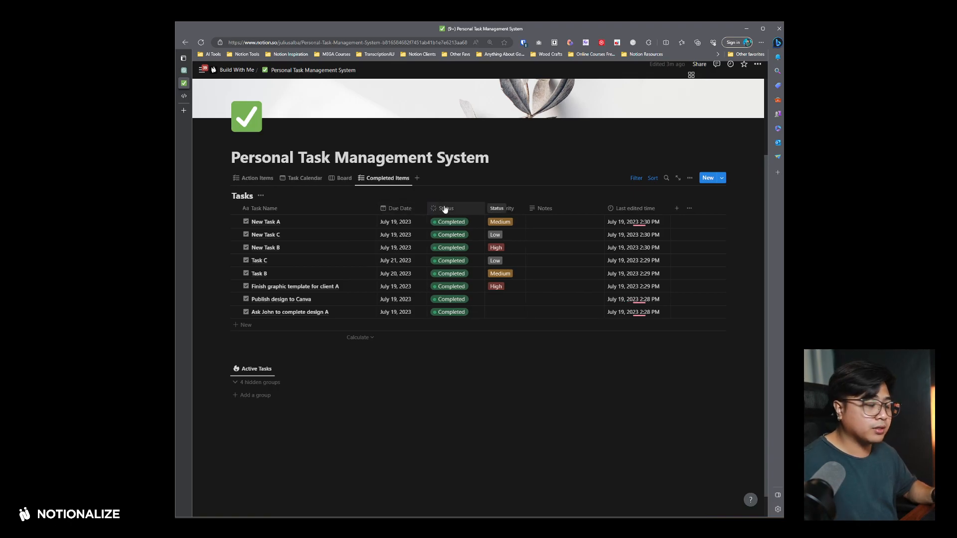
click(235, 221)
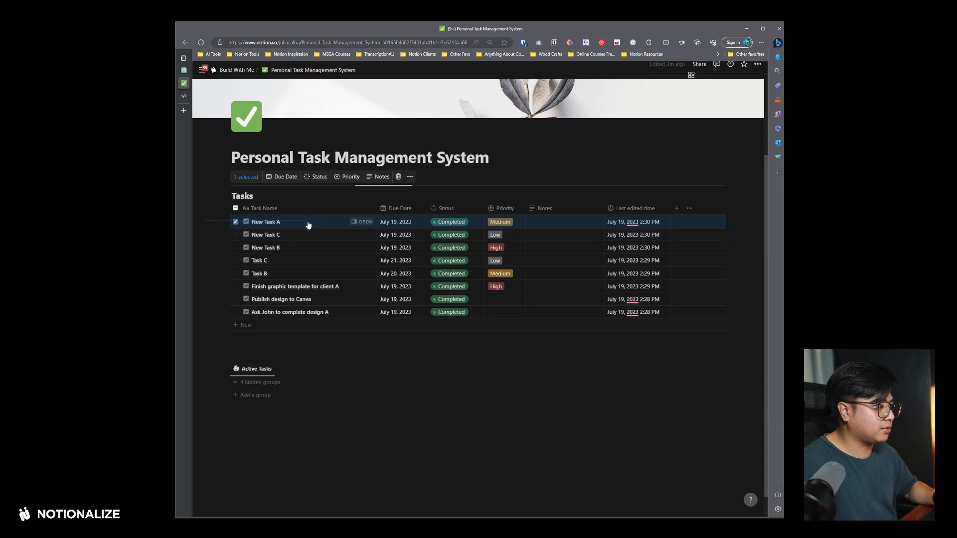
drag(245, 298, 345, 317)
click(463, 181)
- Return to Action Items, turn the Tasks database and the Active Tasks linked view into pages, and delete the empty block between them
click(257, 178)
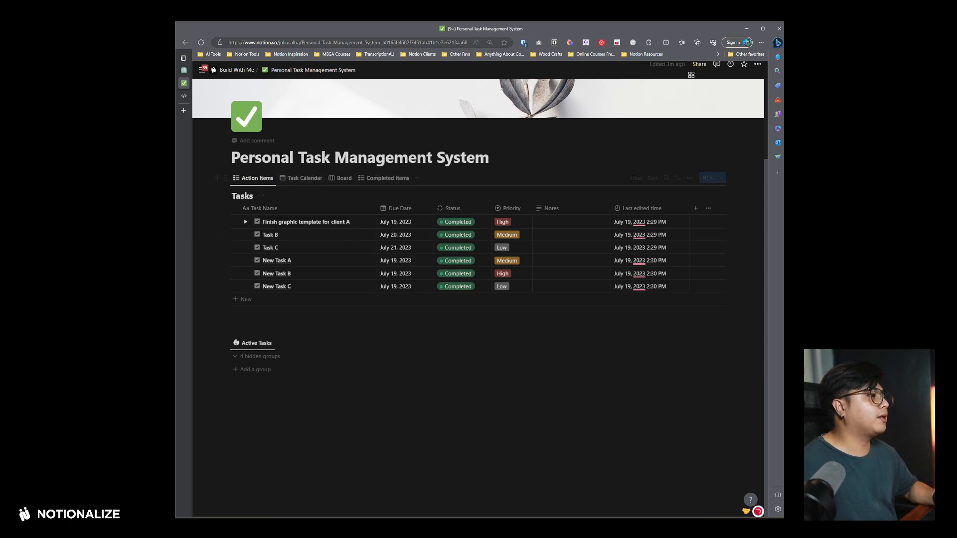
click(225, 178)
click(268, 186)
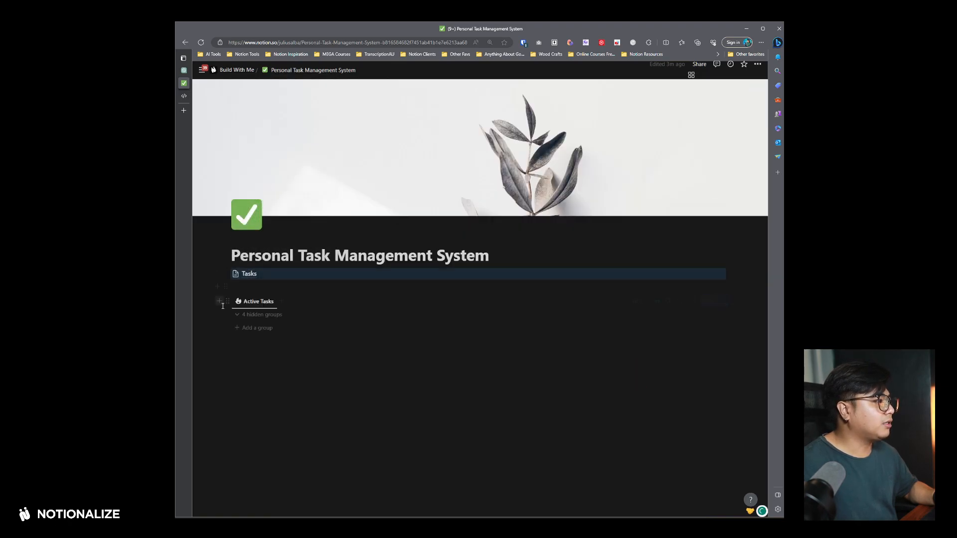
click(227, 301)
click(269, 310)
click(267, 286)
key(BackSpace)
- Turn off full width for the Personal Task Management System page
click(757, 65)
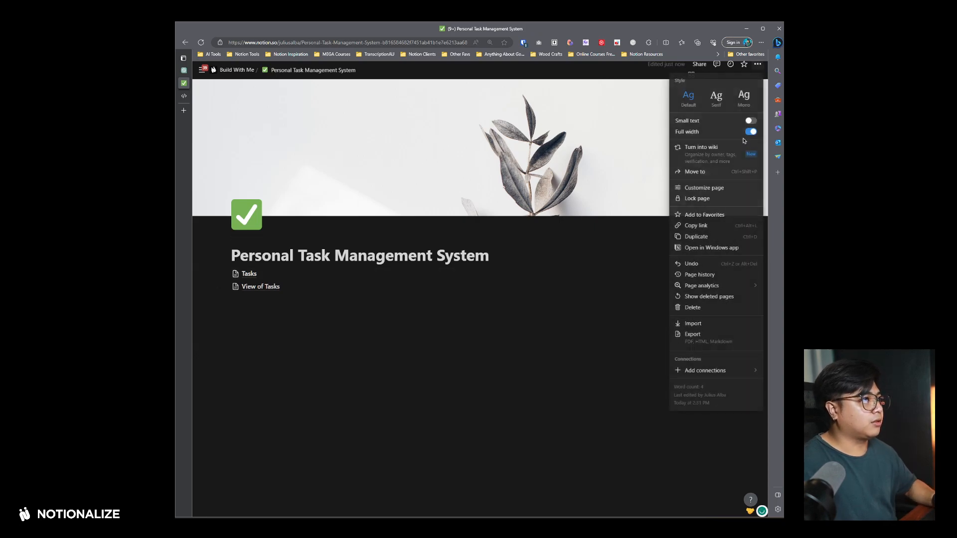
click(750, 132)
key(Escape)
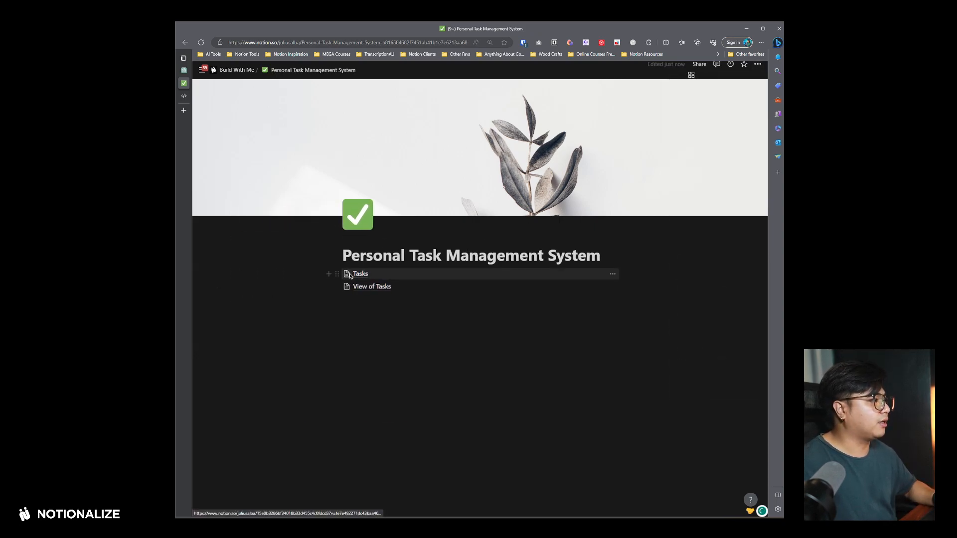
- Give the Tasks page a green checklist icon
click(347, 274)
click(296, 292)
click(417, 307)
click(391, 338)
click(303, 337)
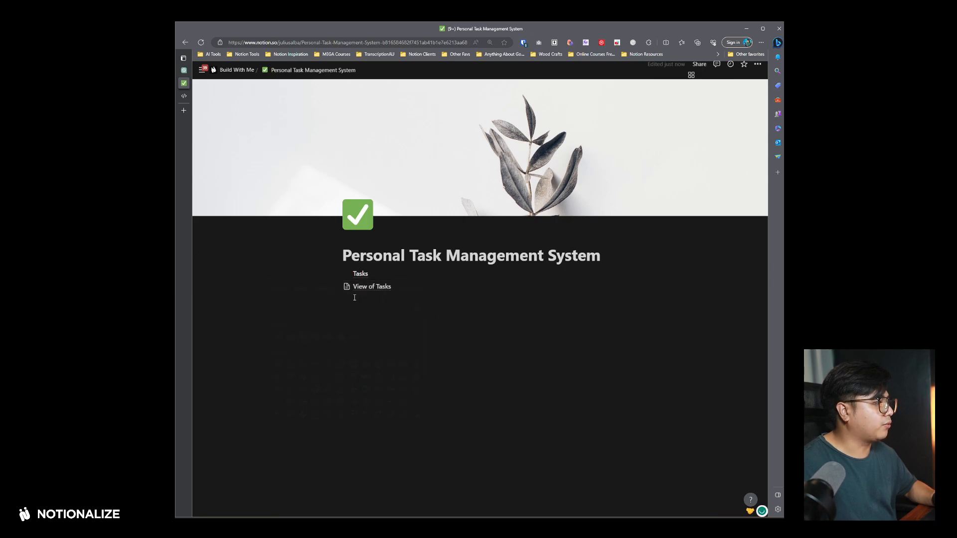
- Rename the View of Tasks page to Active Tasks
click(346, 288)
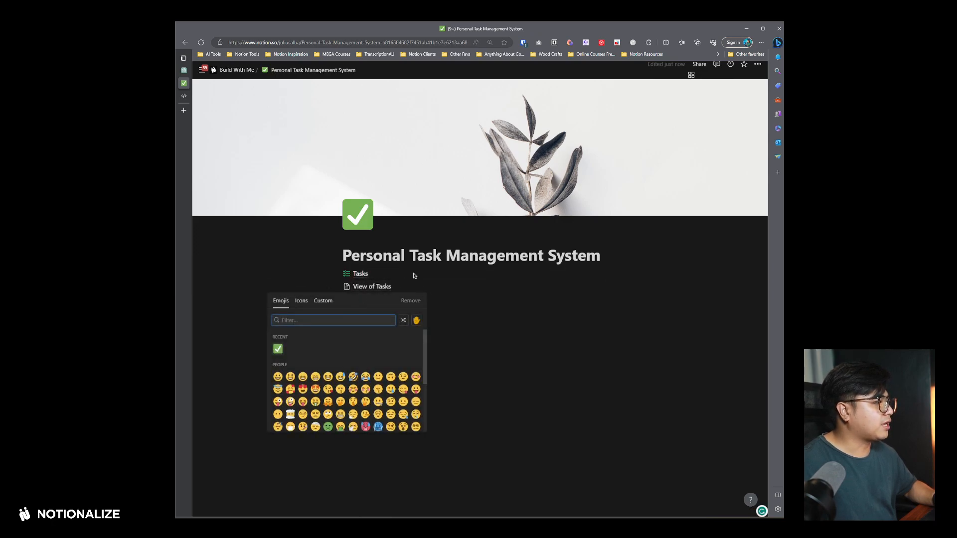
key(Escape)
right_click(380, 287)
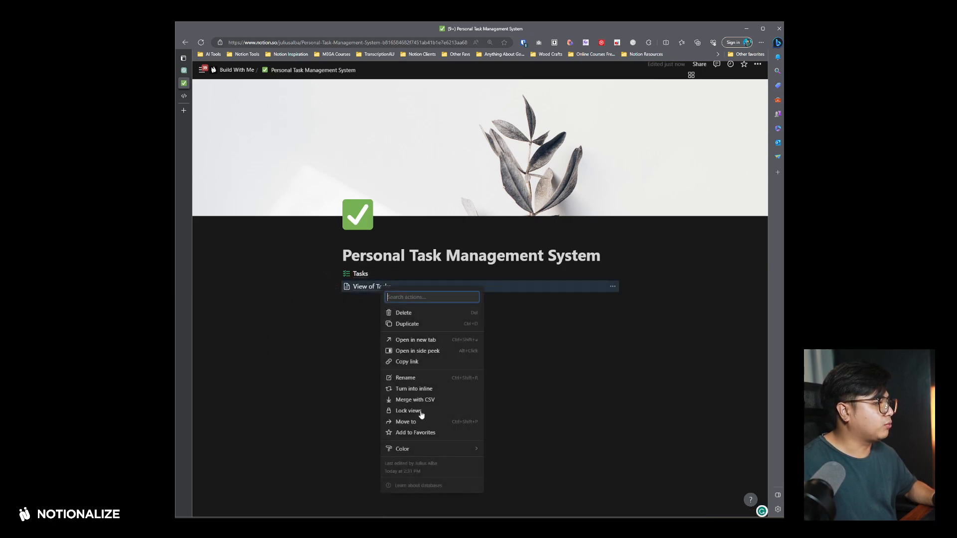
click(423, 377)
text(Active Tasks)
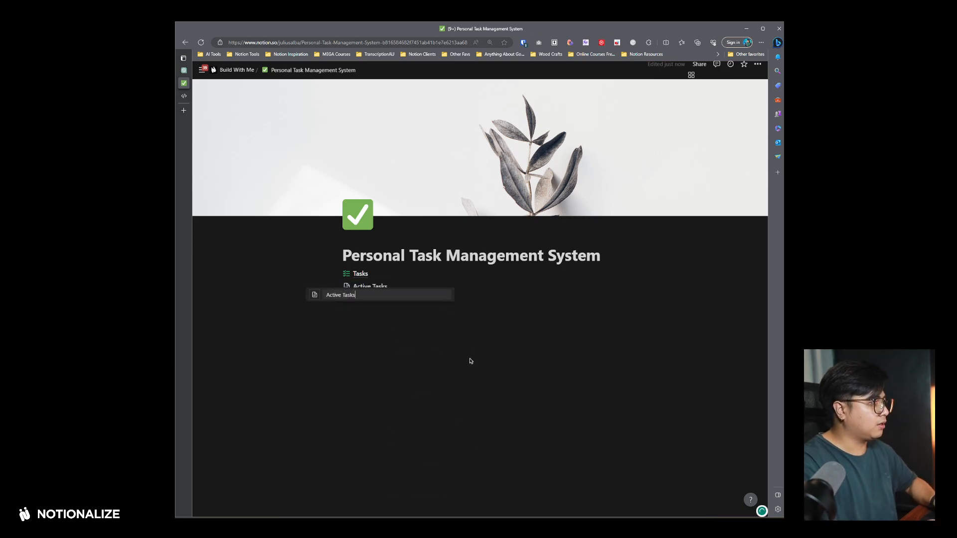
key(Return)
- Give the Active Tasks page a yellow checklist icon
click(347, 287)
click(301, 302)
click(417, 320)
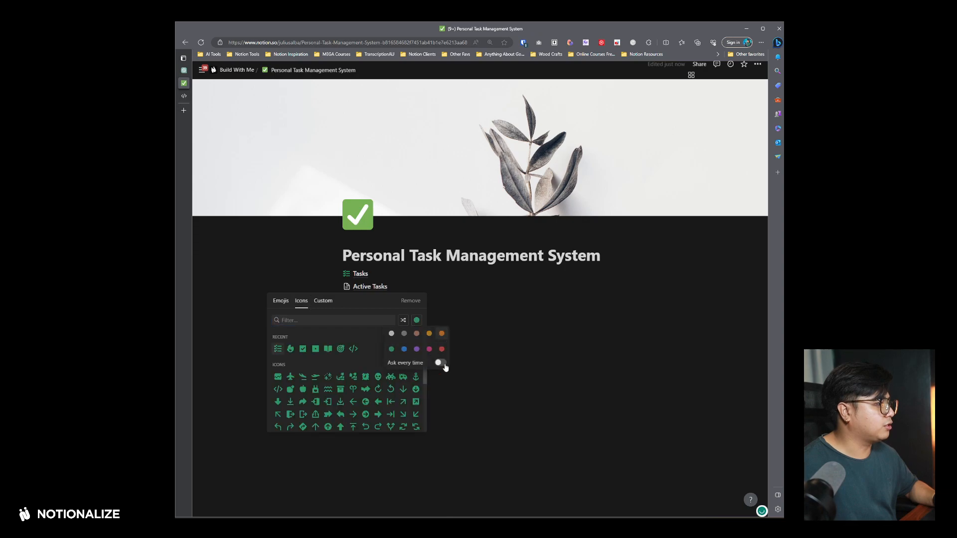
click(429, 334)
click(278, 349)
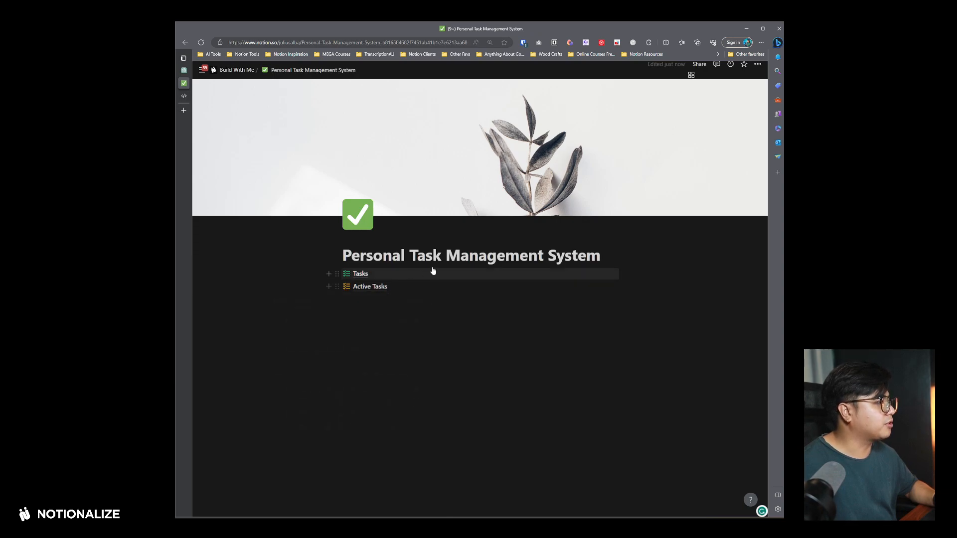
- Apply a gray background to both the Tasks and Active Tasks page links
drag(375, 286, 337, 274)
click(338, 274)
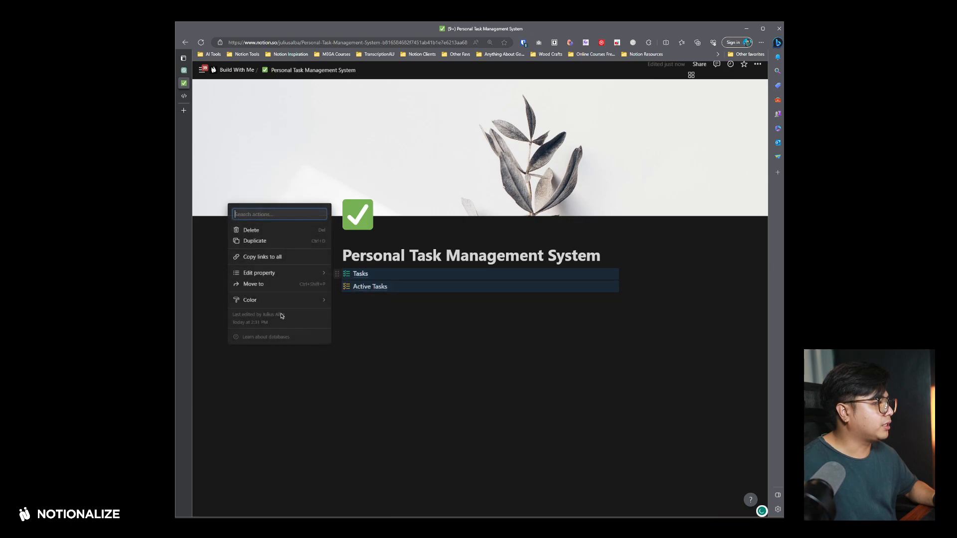
mouse_move(251, 300)
click(358, 345)
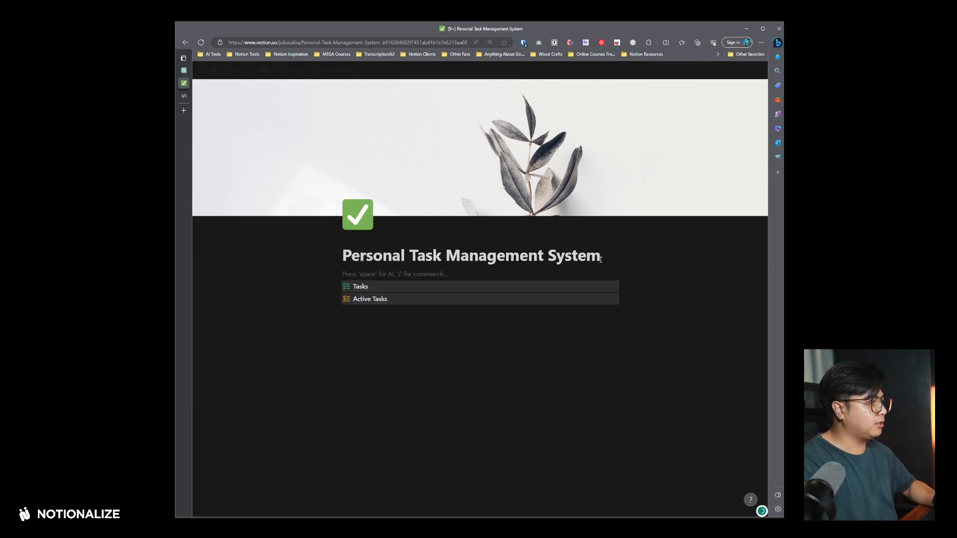
- Insert a divider between the empty first line and the Tasks link on the page
key(Return)
text(/div)
key(Return)
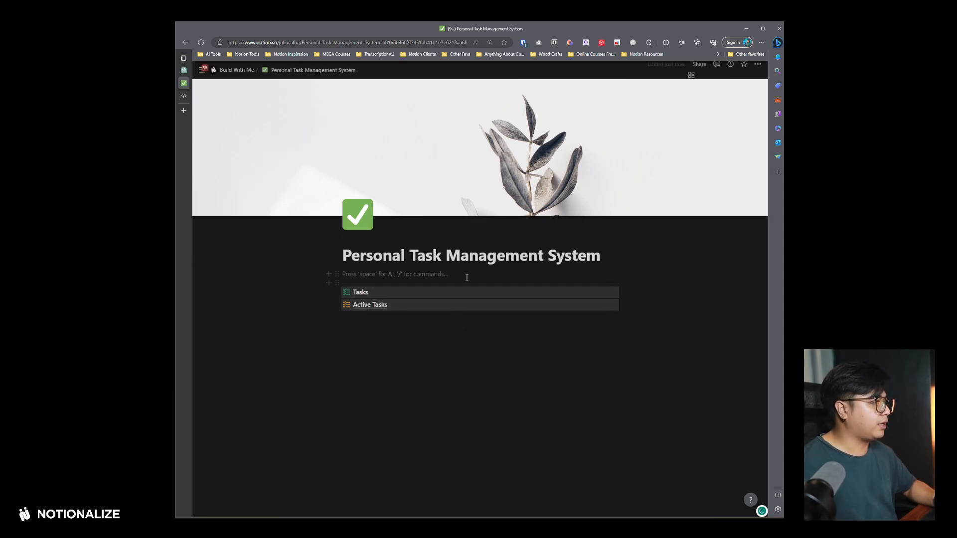
text(This is your)
key(ctrl+a)
key(BackSpace)
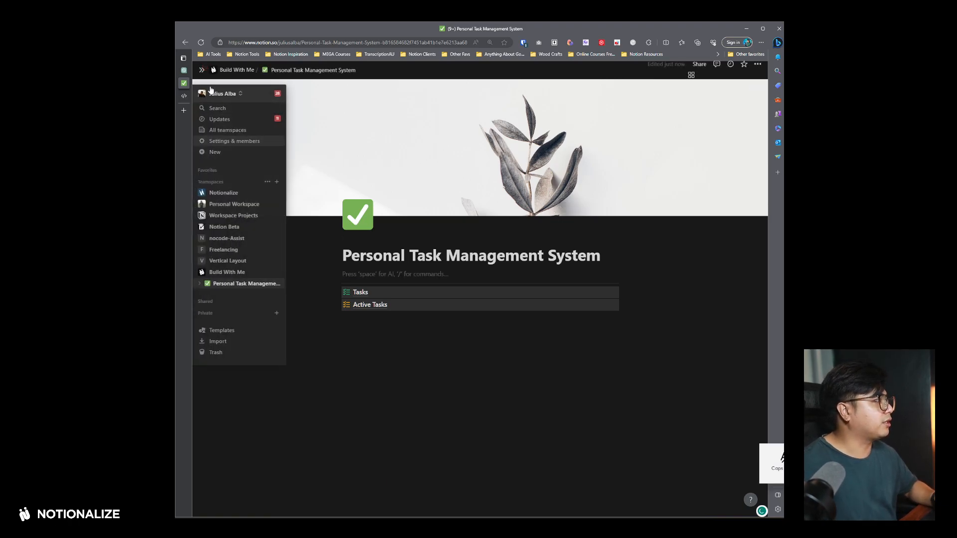
- Switch to ChatGPT and ask "Help me create a short description for a personal task management system page in Notion"
click(184, 71)
scroll(341, 125, down, 3)
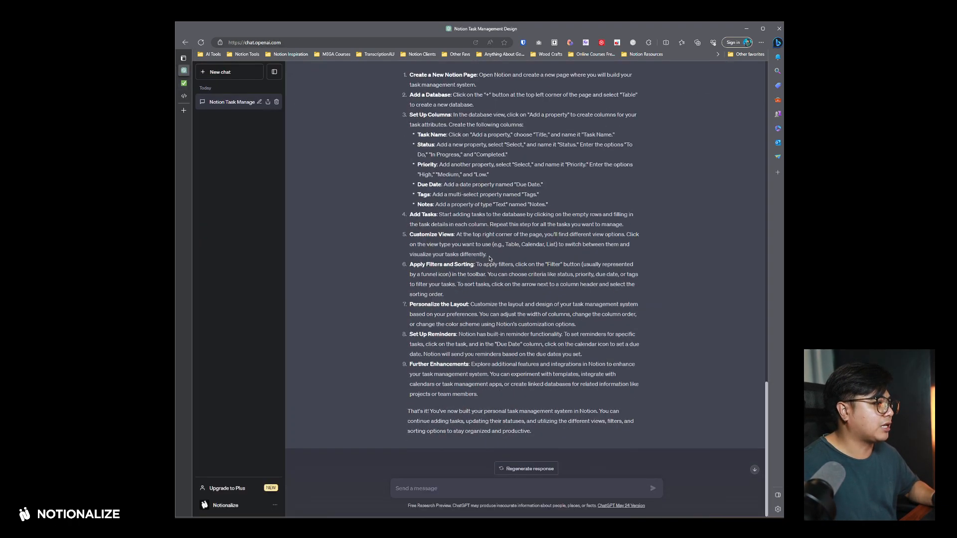
click(433, 482)
text(hlp m)
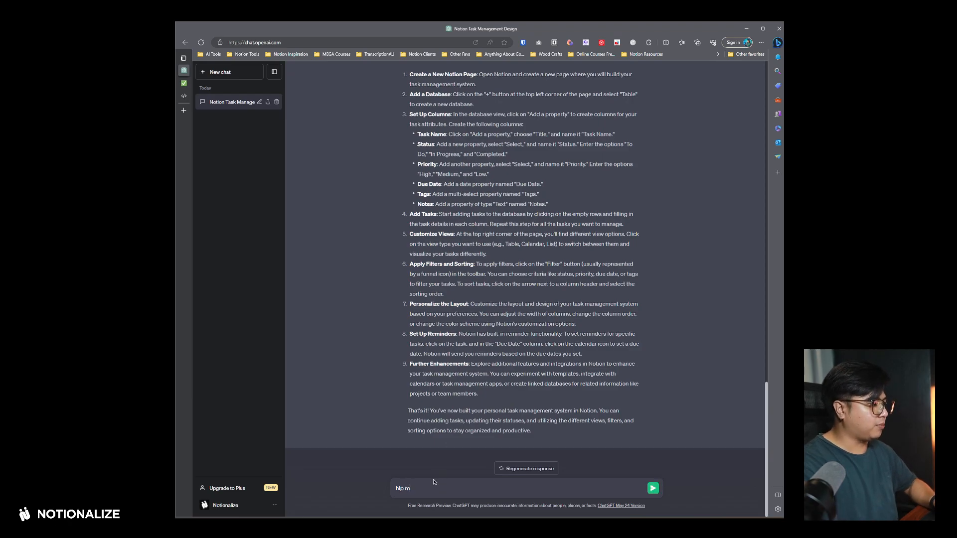
scroll(434, 482, down, 6)
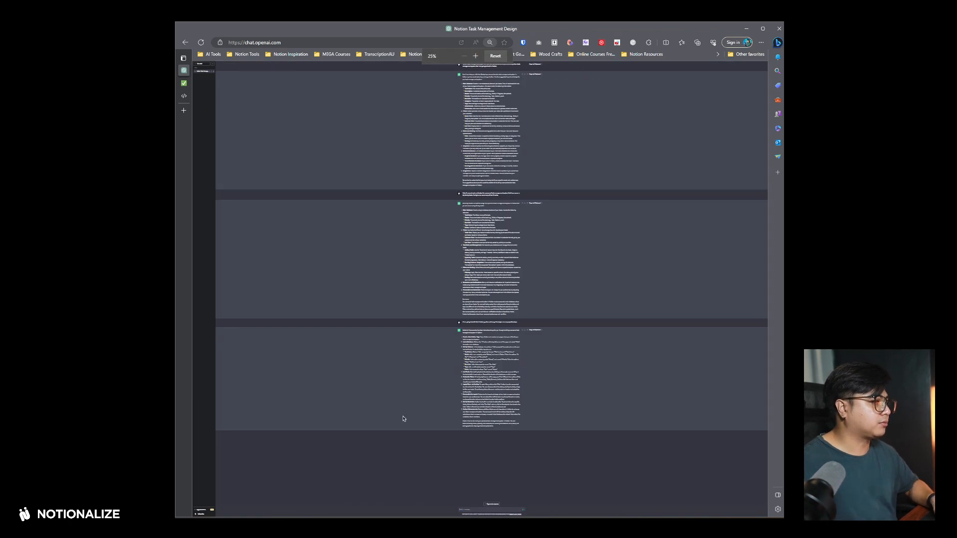
scroll(391, 427, up, 7)
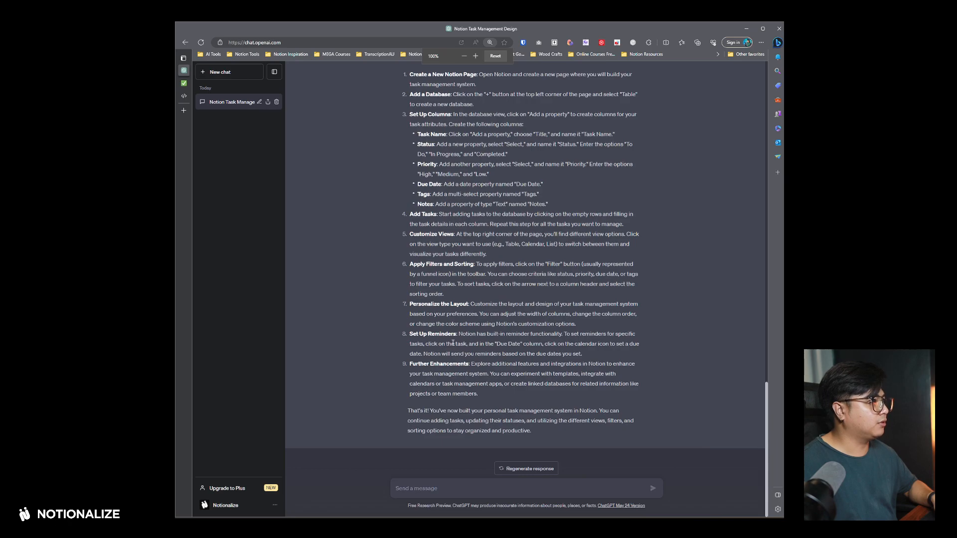
click(447, 491)
text(Help me )
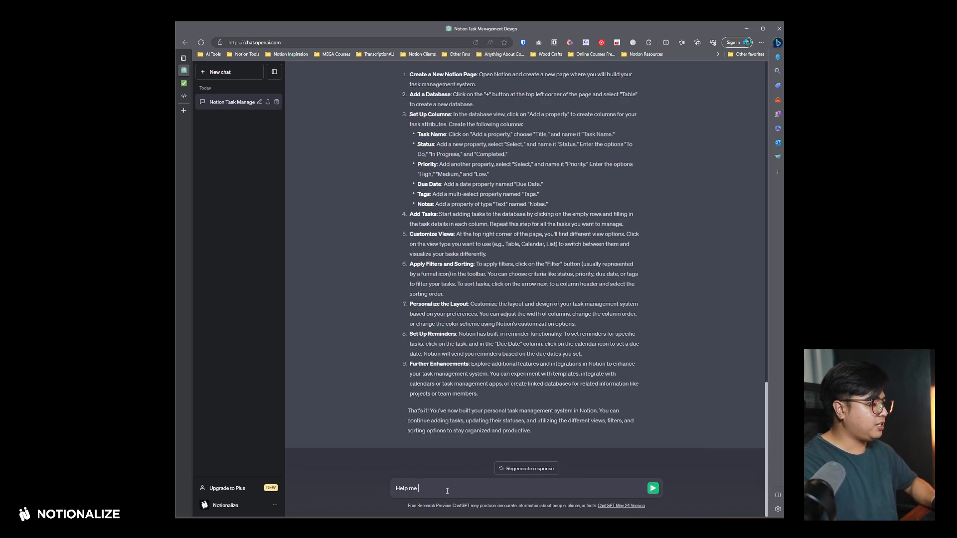
text(create a descri)
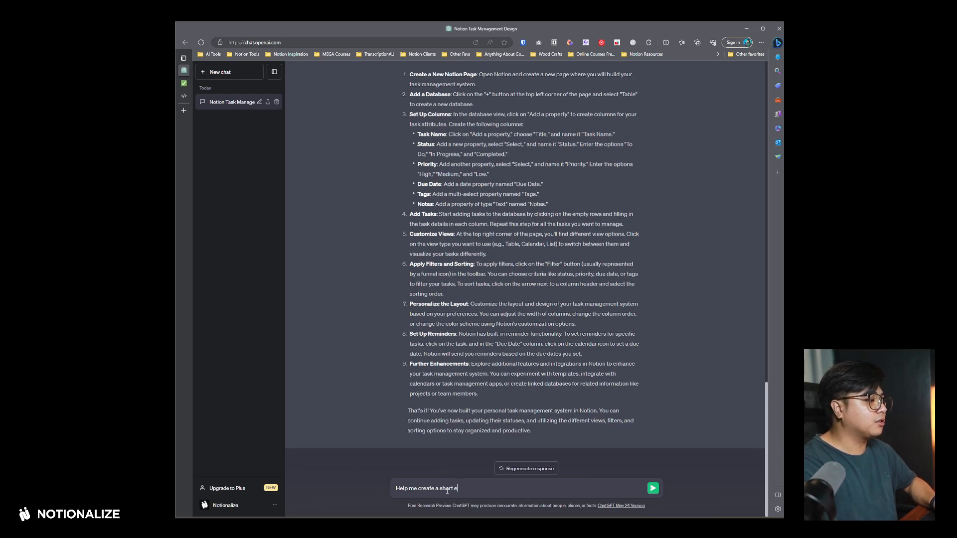
text(ption for a personal tawsk m)
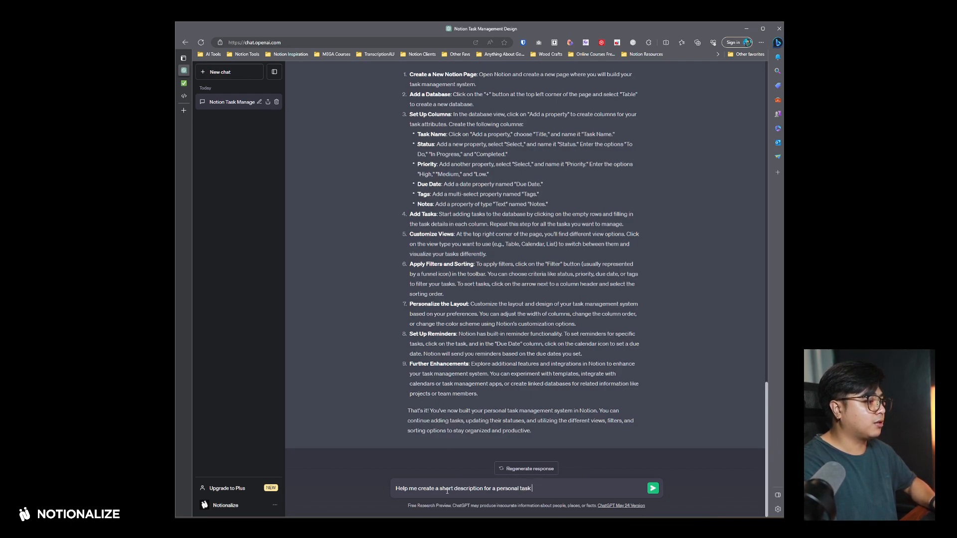
text(ment system page in Notion)
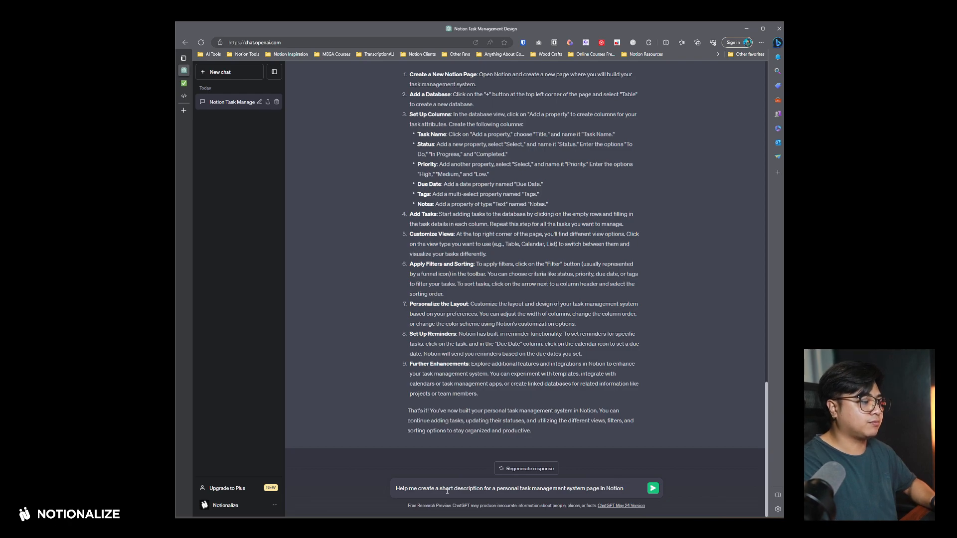
key(Return)
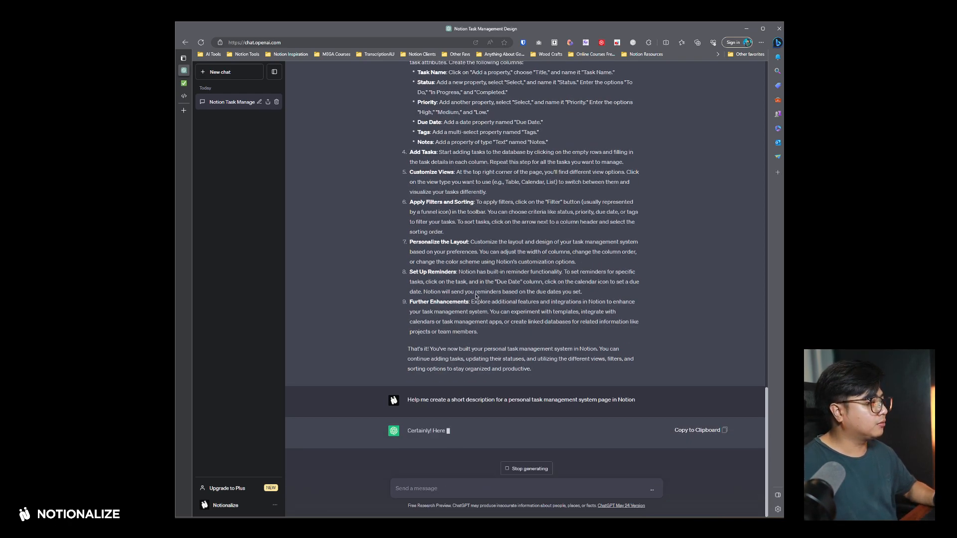
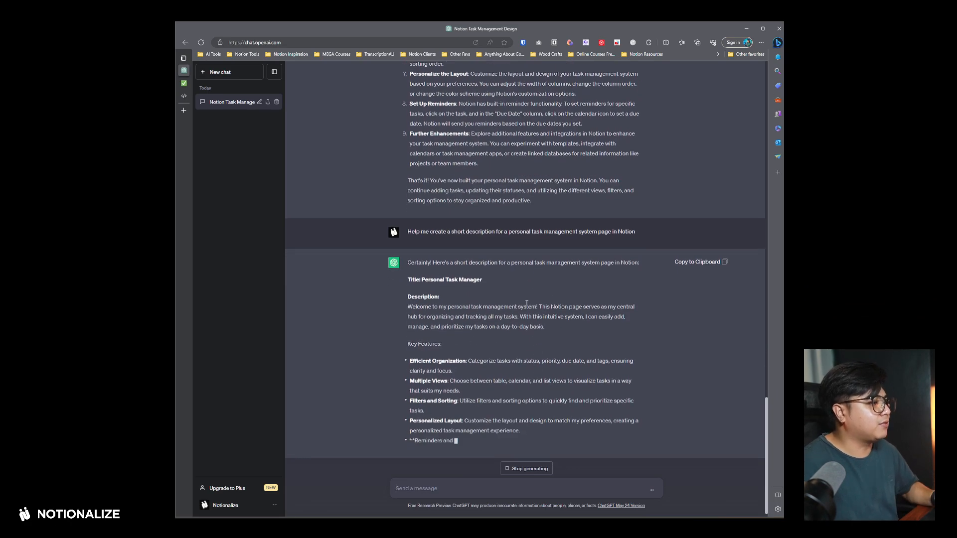
- Copy the generated description paragraph and paste it into Notion under the Personal Task Management System title
drag(407, 276, 570, 295)
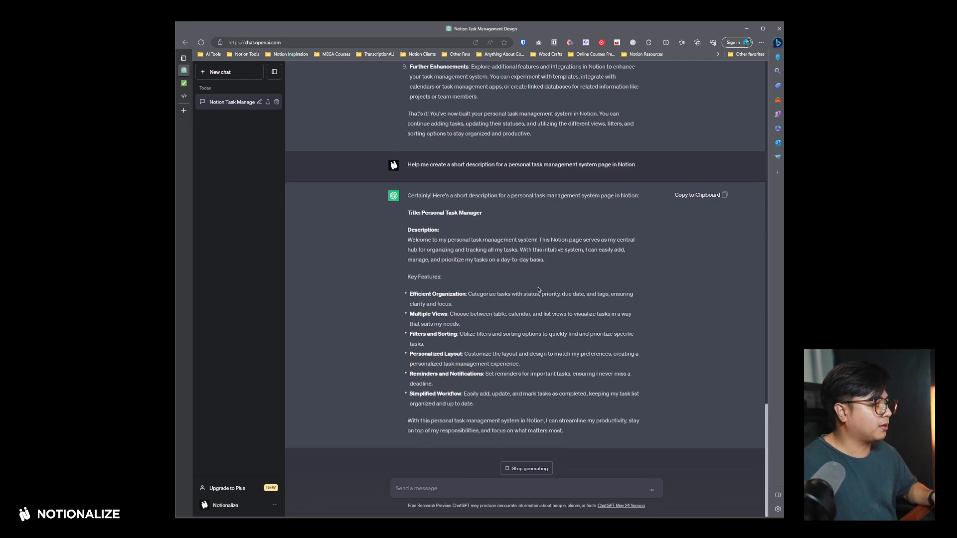
drag(408, 240, 545, 260)
key(ctrl+c)
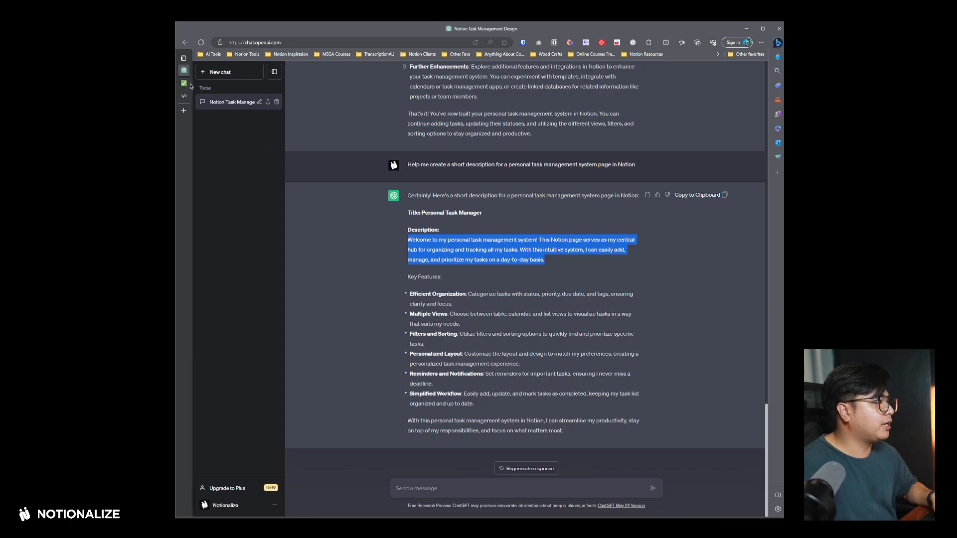
click(184, 82)
click(363, 273)
key(ctrl+v)
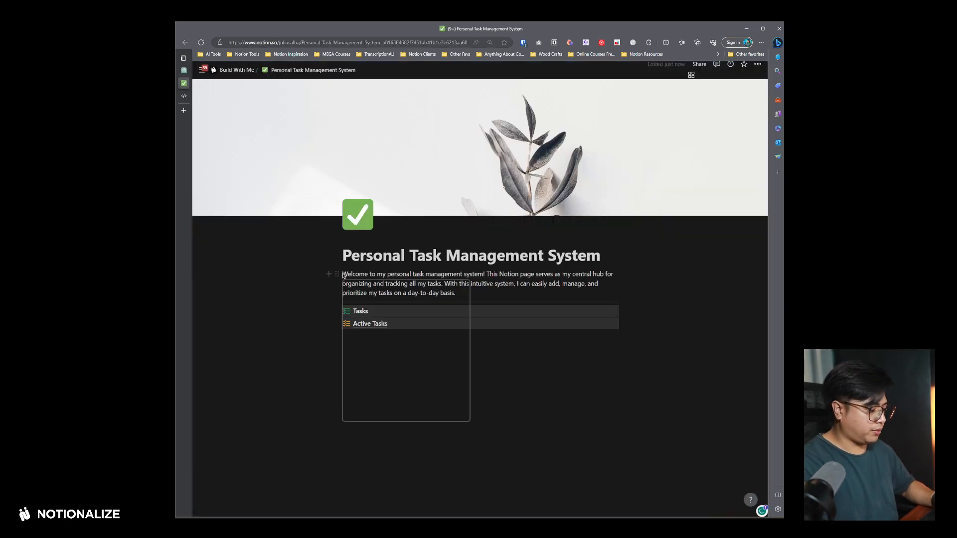
- Add a waving-hand emoji before the welcome description and format the whole paragraph in gray italics
key(super+period)
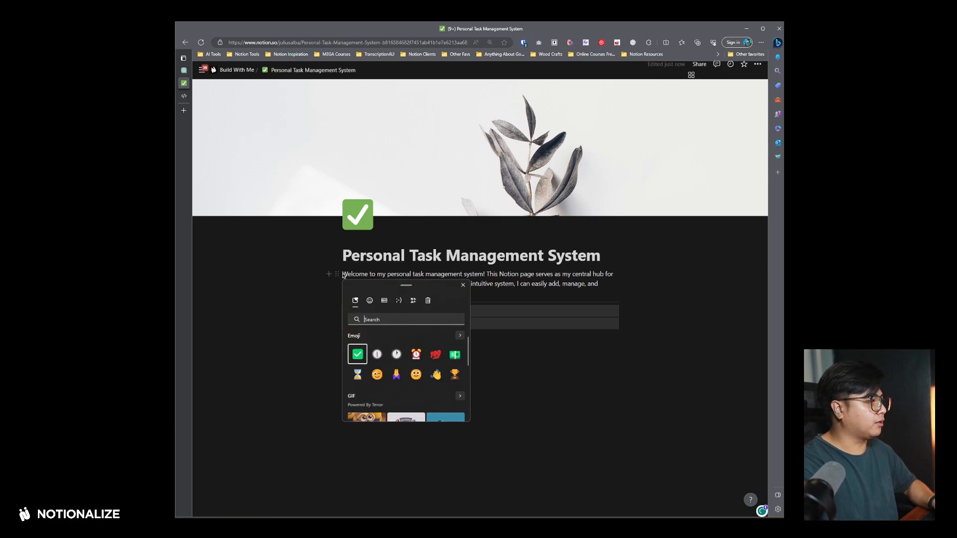
click(436, 374)
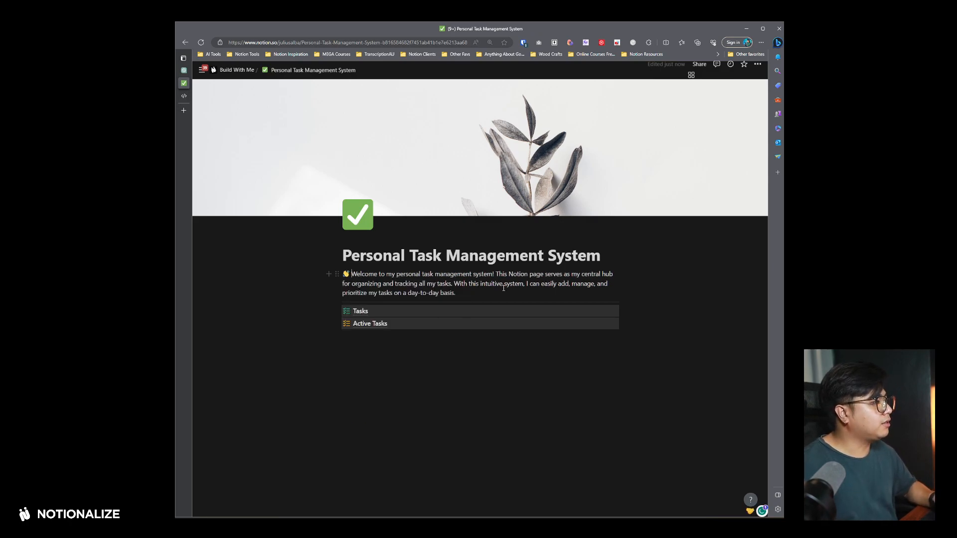
triple_click(468, 294)
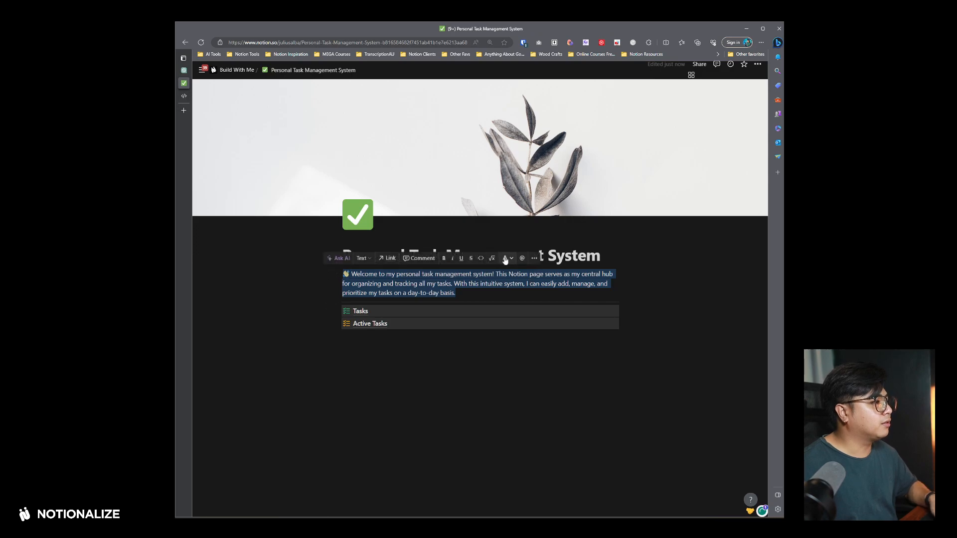
click(506, 258)
click(482, 294)
key(ctrl+i)
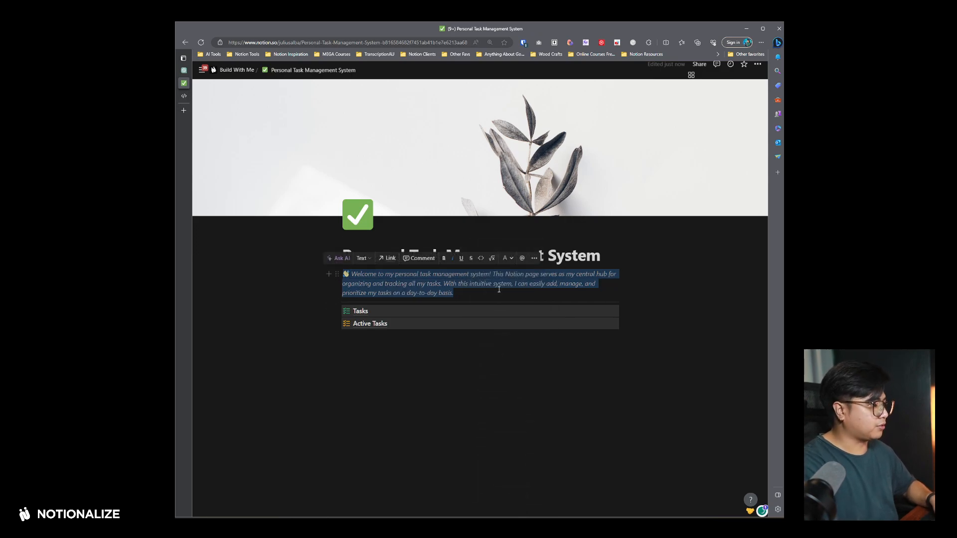
click(488, 300)
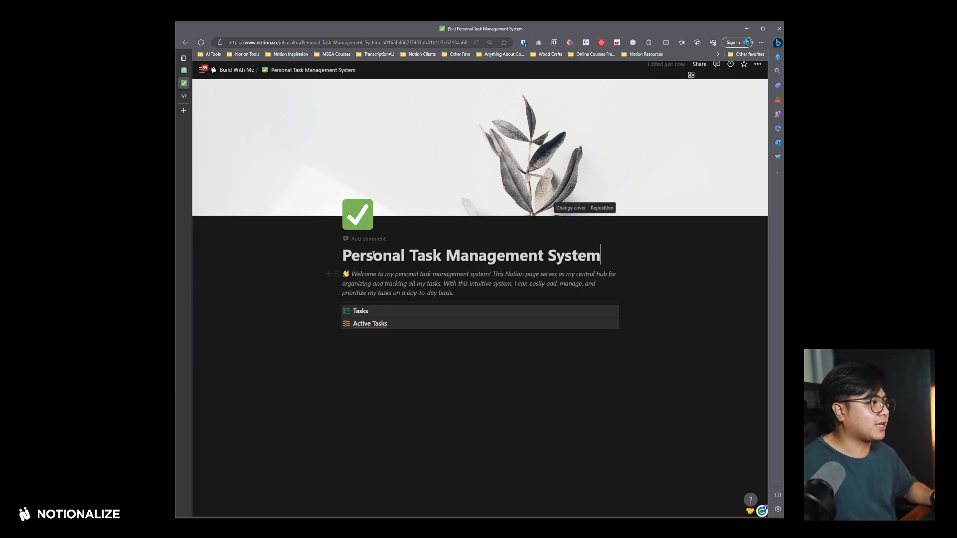
- In the Tasks calendar view, move Publish design to Canva to July 22, 2023 and set its status to In Progress
click(379, 313)
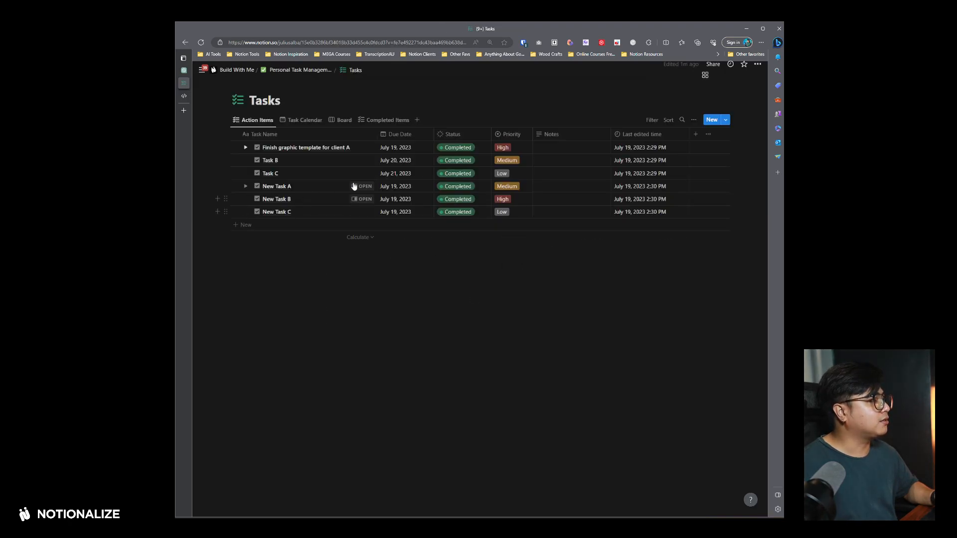
click(303, 121)
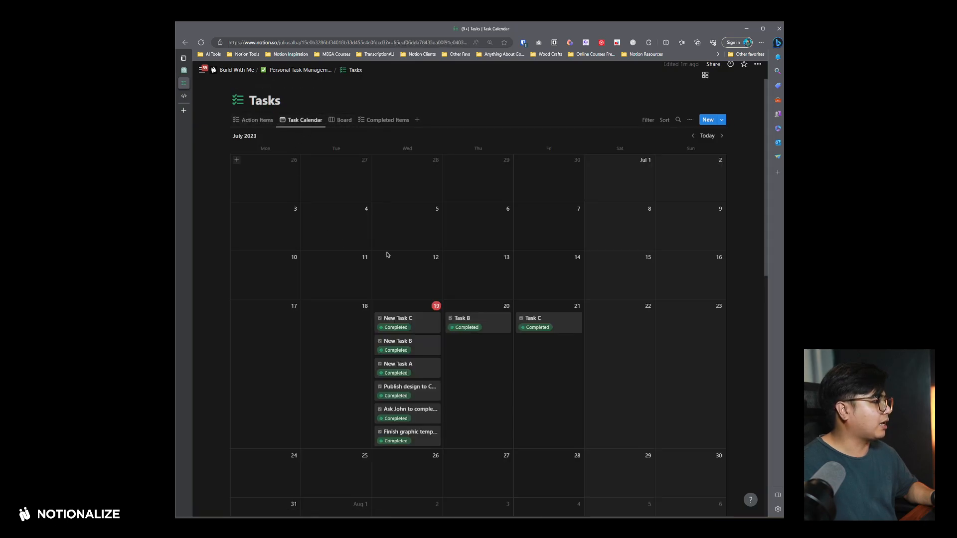
scroll(371, 244, down, 3)
scroll(413, 185, up, 3)
drag(420, 404, 626, 329)
click(619, 327)
click(446, 224)
click(441, 279)
key(Escape)
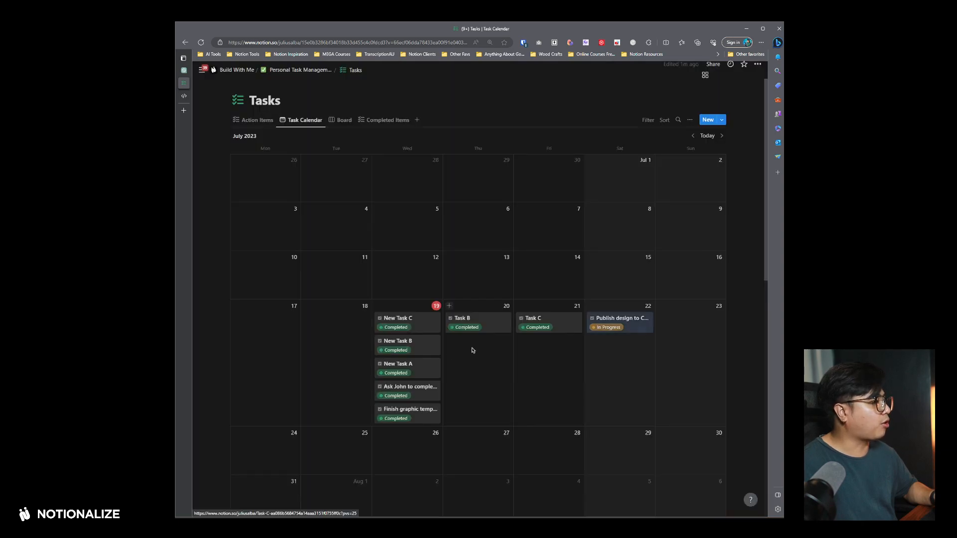
- Reschedule the task about completing design A to July 25, 2023 on the Task Calendar
drag(421, 393, 689, 339)
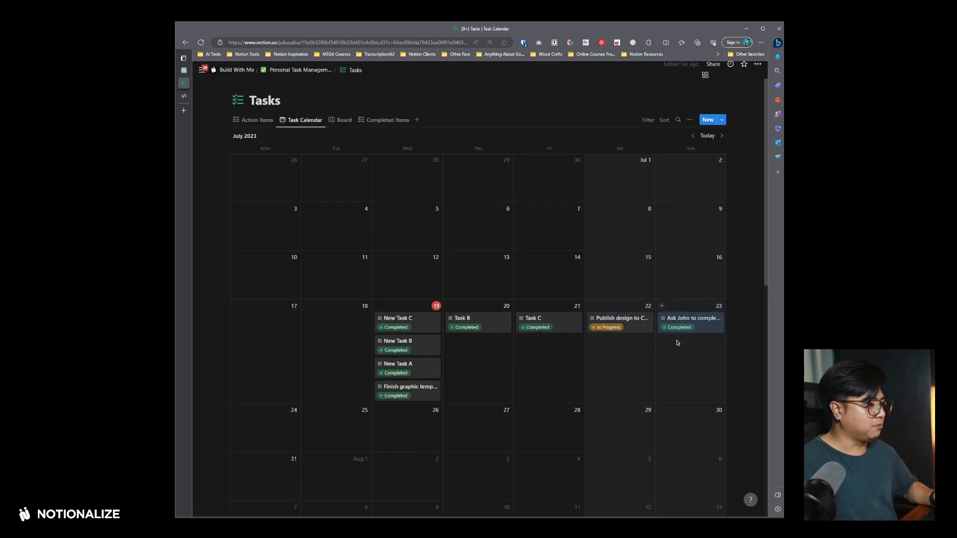
scroll(676, 319, down, 2)
scroll(668, 297, up, 1)
drag(695, 258, 347, 368)
scroll(552, 271, up, 2)
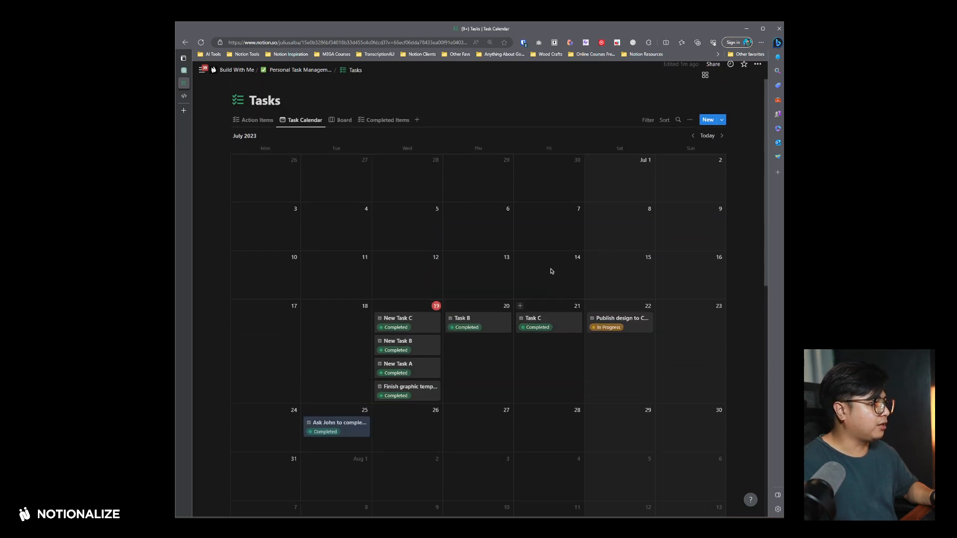
- Hide the Completed group in the Board view of Tasks
click(342, 120)
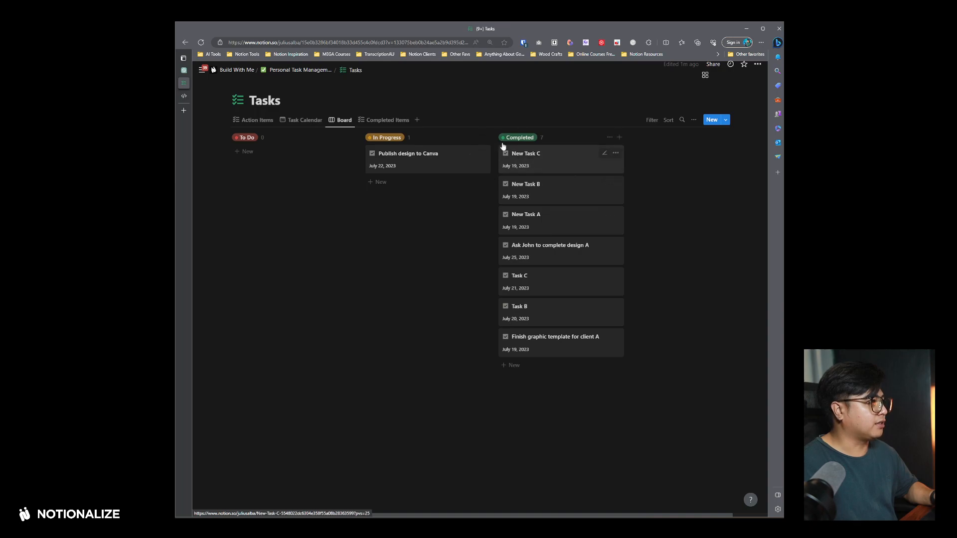
click(610, 137)
click(603, 150)
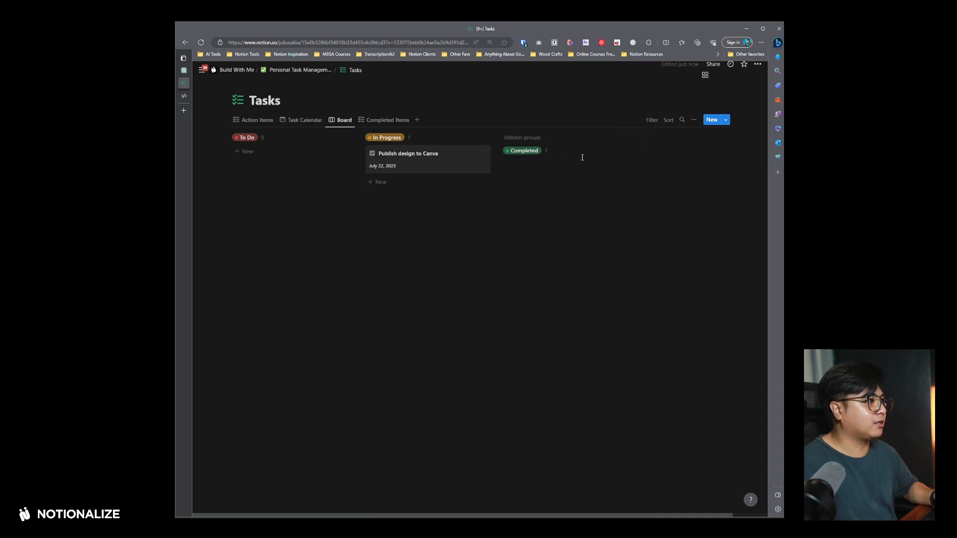
click(529, 155)
click(470, 123)
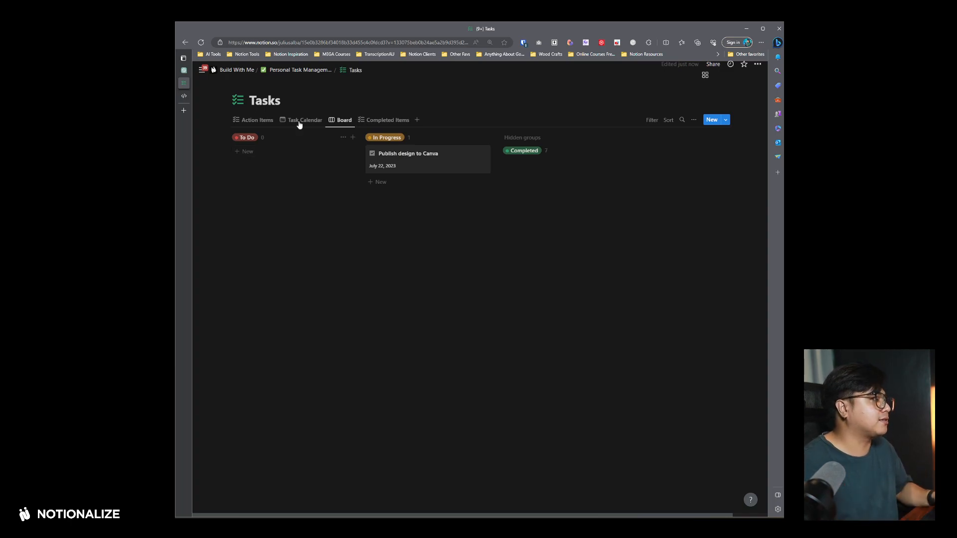
- Return to the Personal Task Management System page, publish it to the web and copy its web link
click(254, 120)
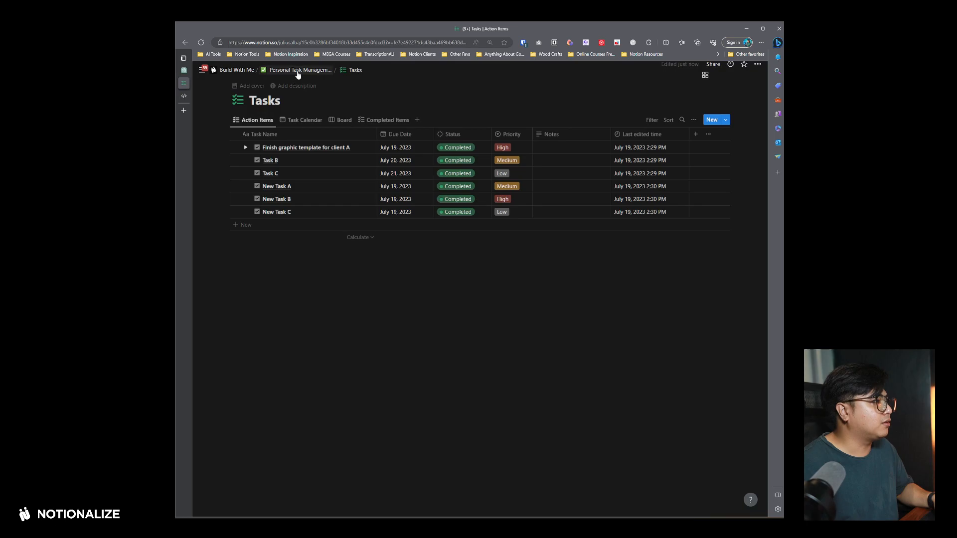
click(299, 70)
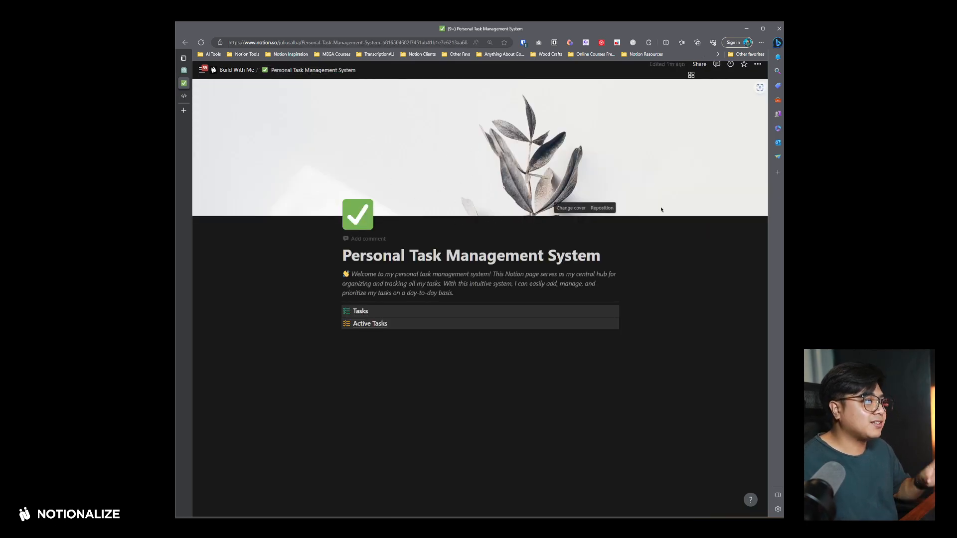
click(706, 70)
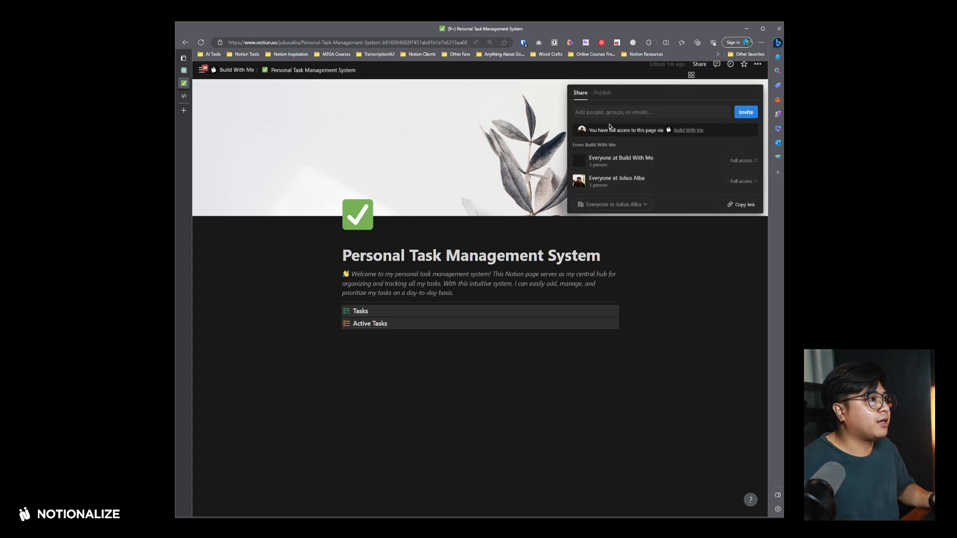
click(610, 94)
click(668, 175)
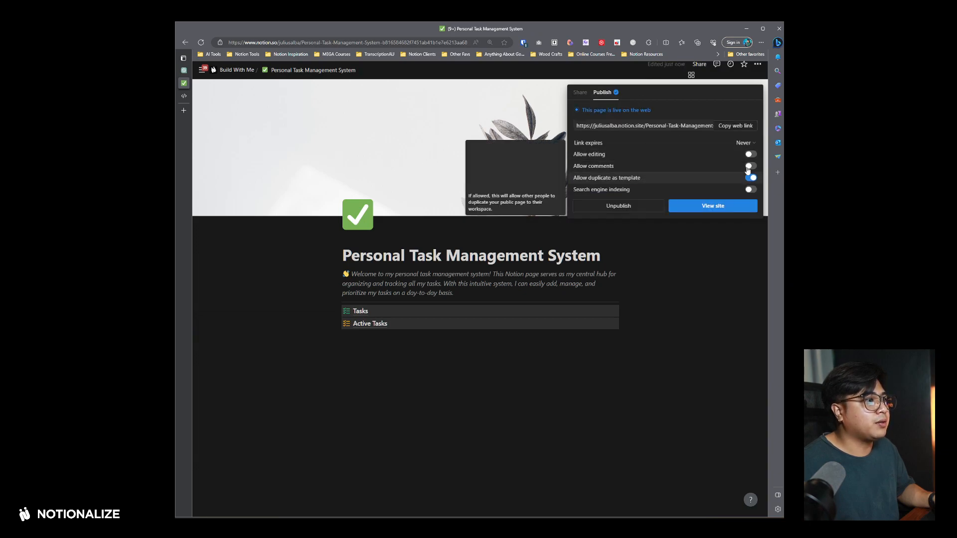
click(739, 127)
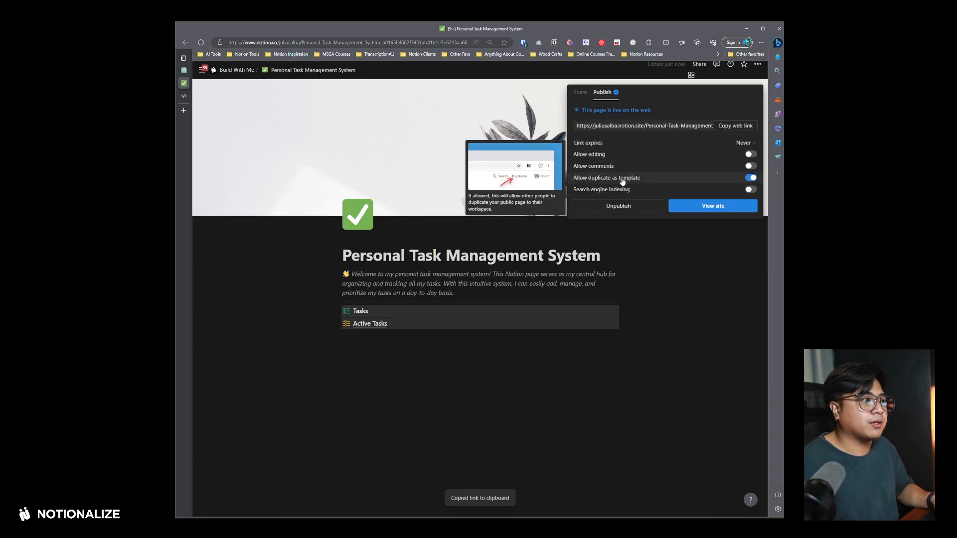
click(484, 261)
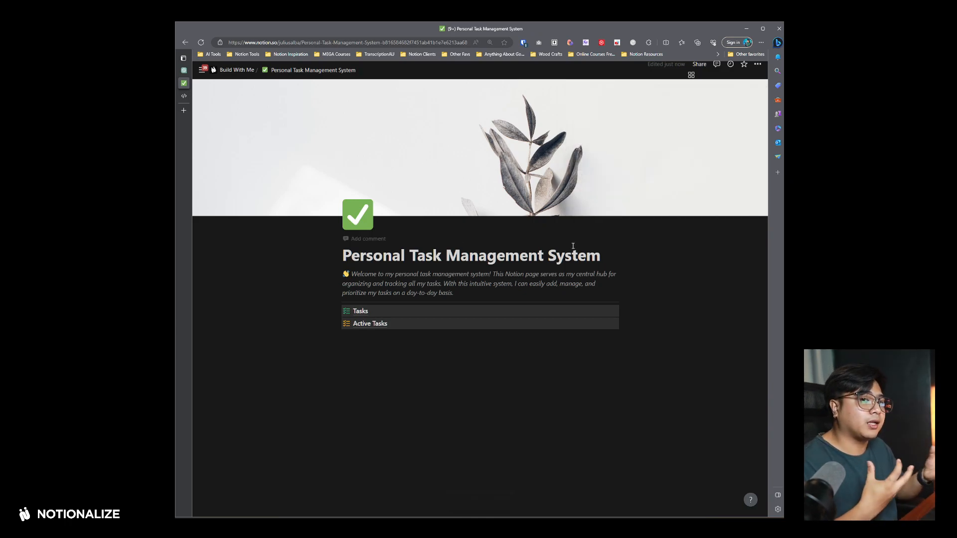
drag(297, 238, 606, 315)
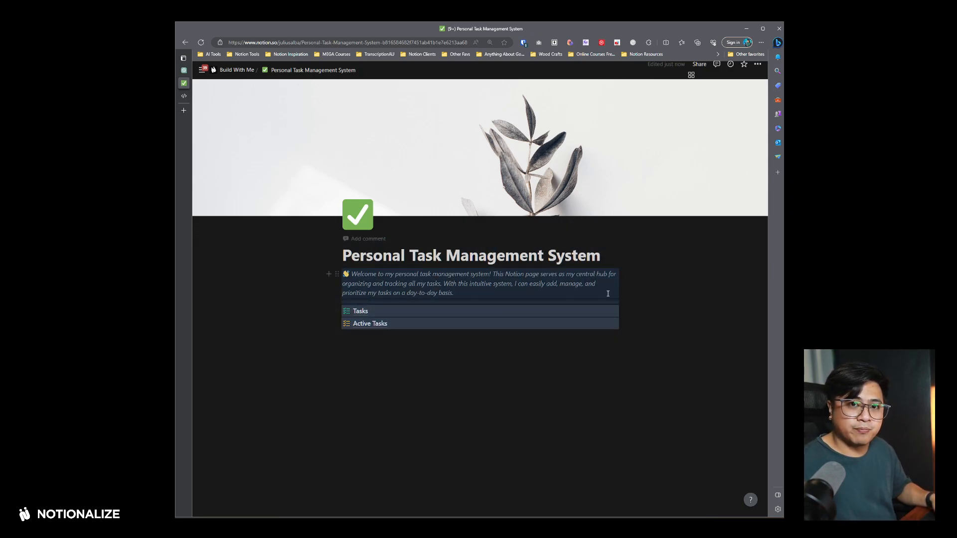
- Open the Tasks database from the Personal Task Management System page and look over its Action Items view
click(619, 256)
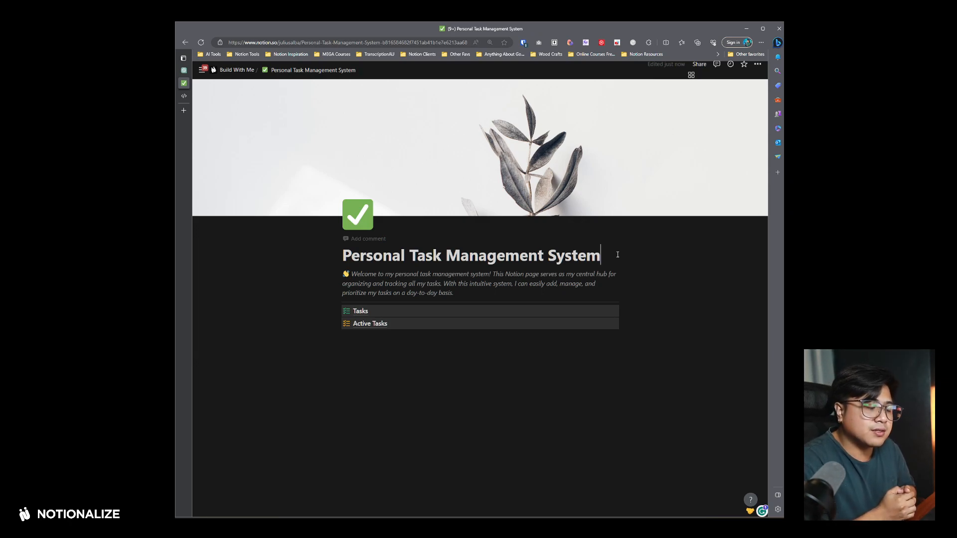
click(183, 71)
click(184, 83)
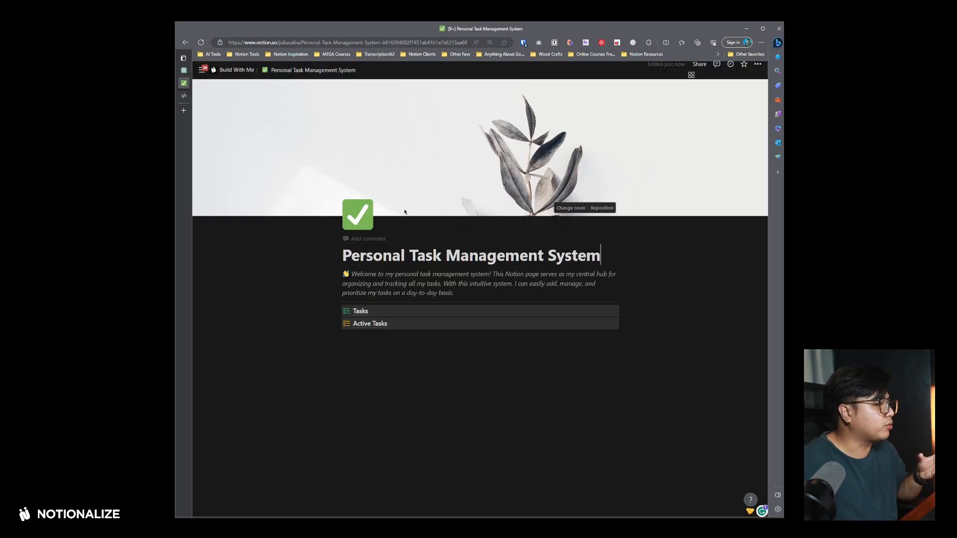
click(375, 312)
drag(267, 302, 693, 130)
click(469, 111)
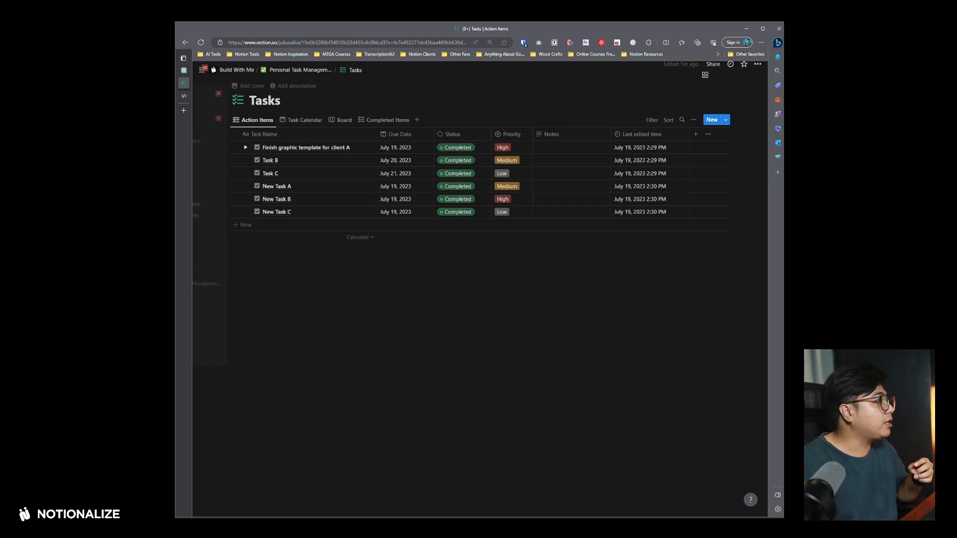
- Ask ChatGPT "What is the right way to be productive in using this personal task management system? How should I use it on a day to day basis?"
click(184, 71)
scroll(478, 237, up, 7)
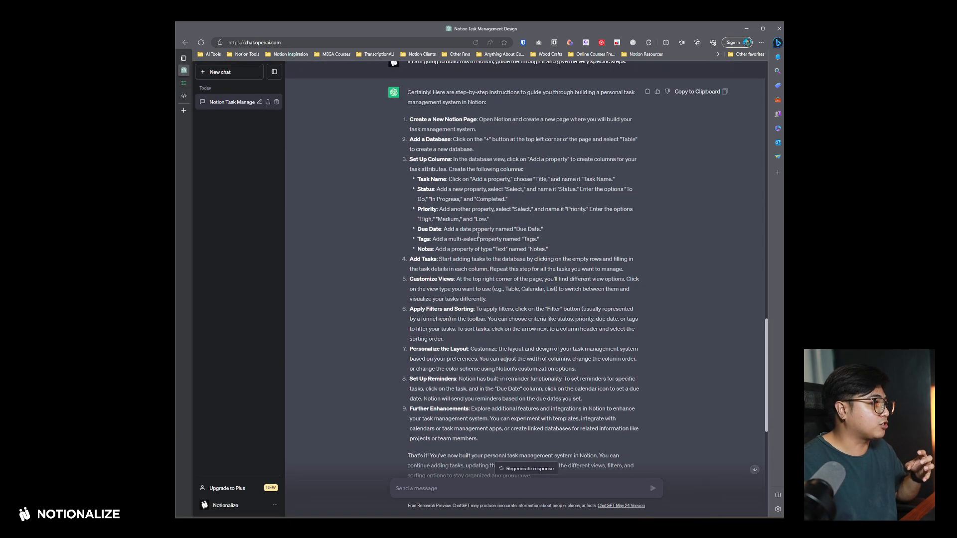
scroll(475, 191, up, 1)
scroll(473, 184, down, 1)
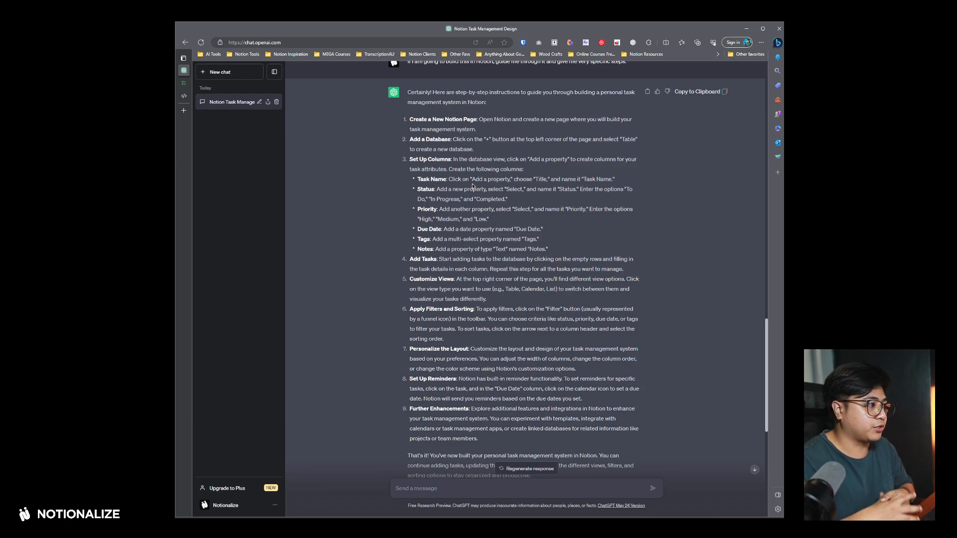
scroll(532, 449, down, 7)
click(512, 483)
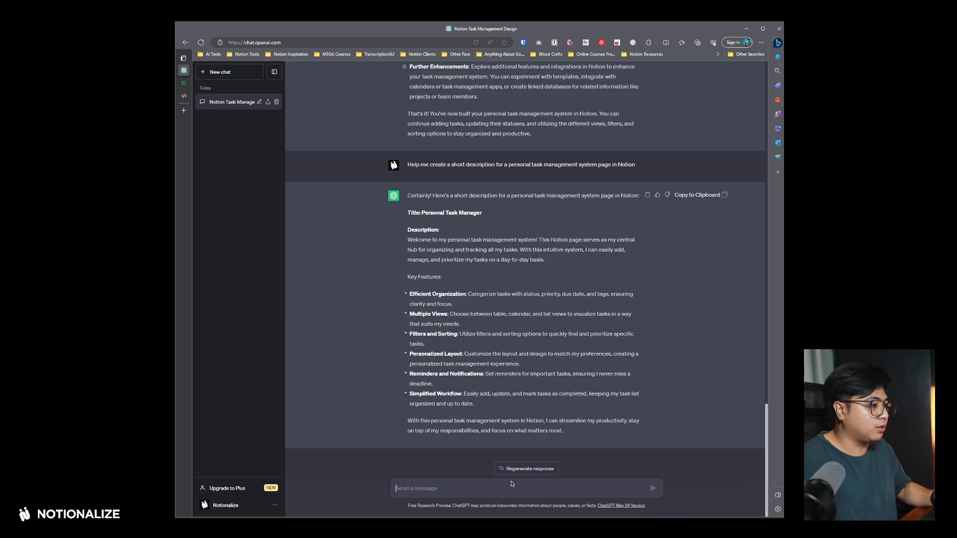
text(What is the right way to be productive in using this person)
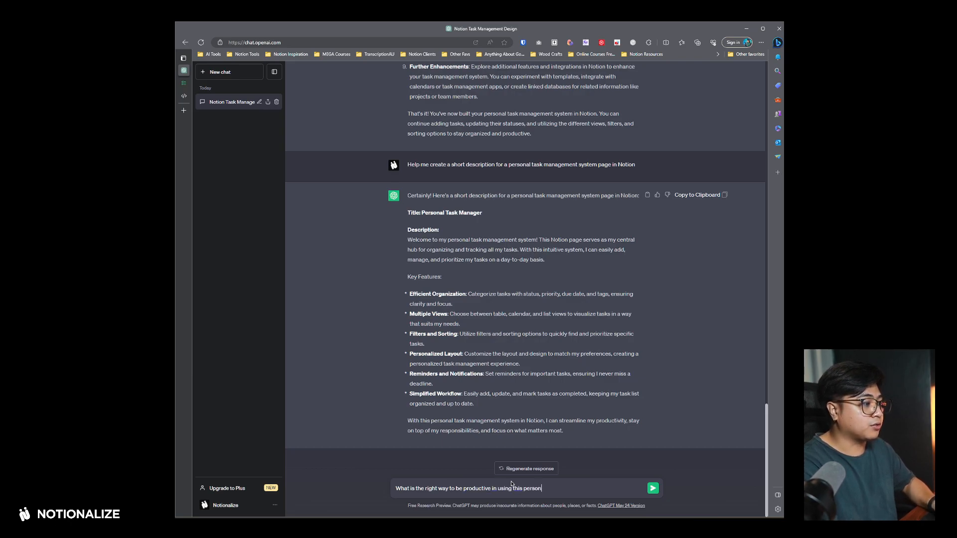
text(agement system?)
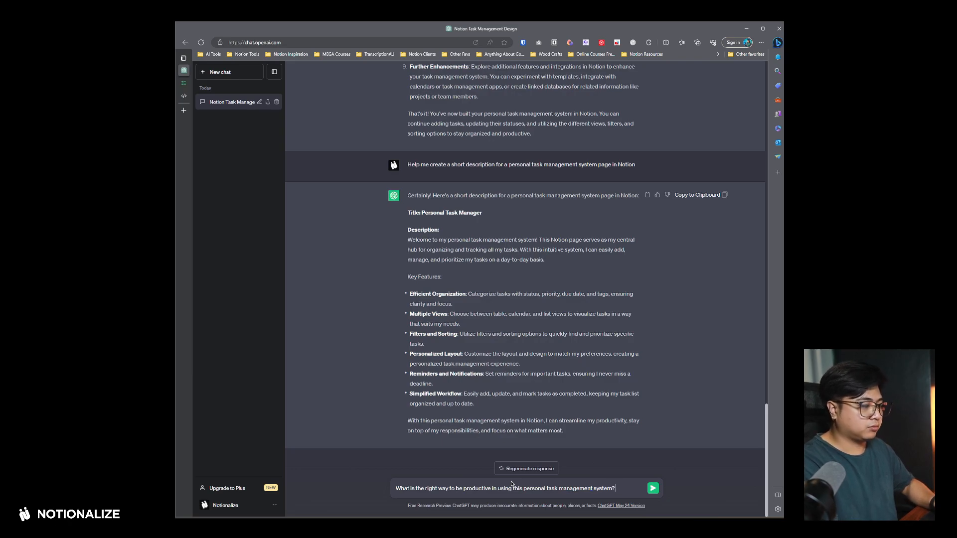
text(hould I use it on a day to)
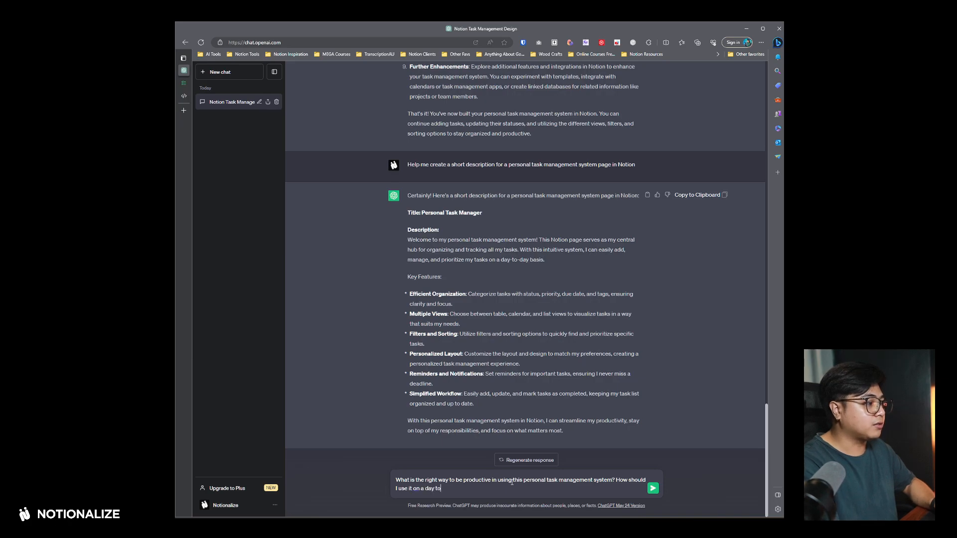
text(?)
key(Return)
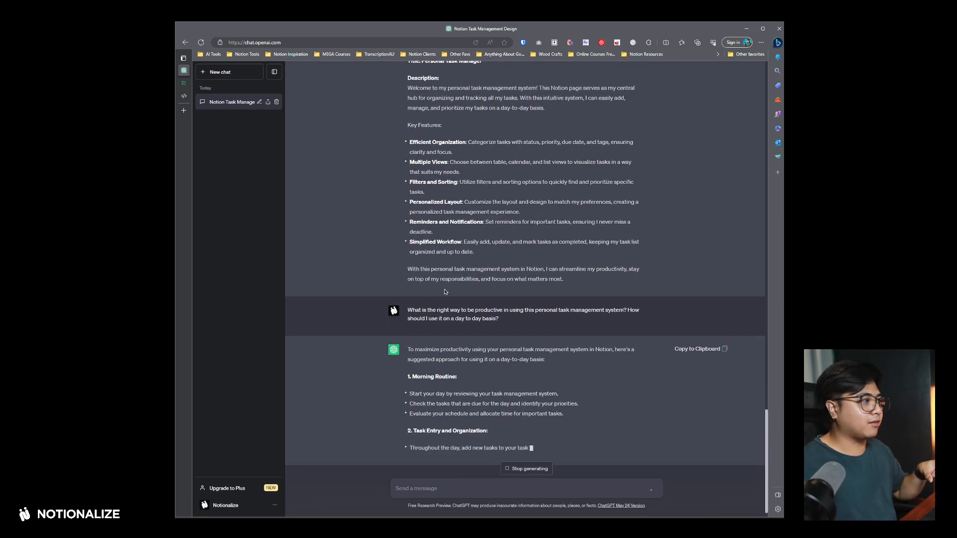
- Return to the Personal Task Management System page in Notion and add a toggle list titled "Workflow instructions" below the description
click(183, 82)
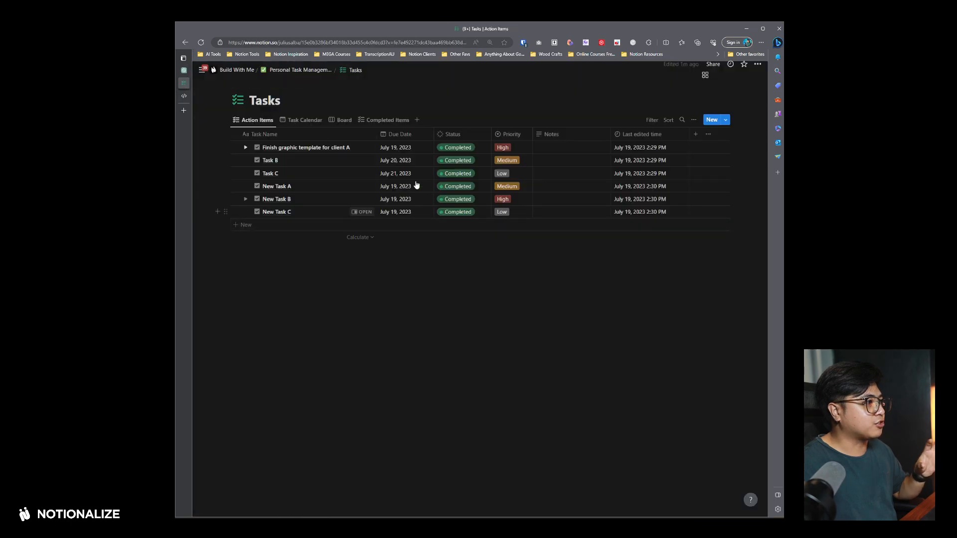
click(294, 70)
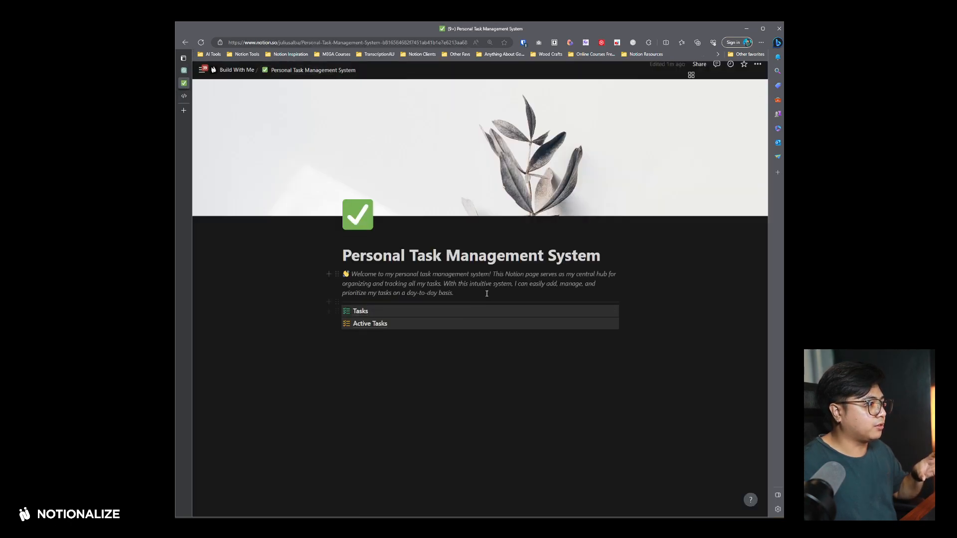
click(486, 294)
key(Return)
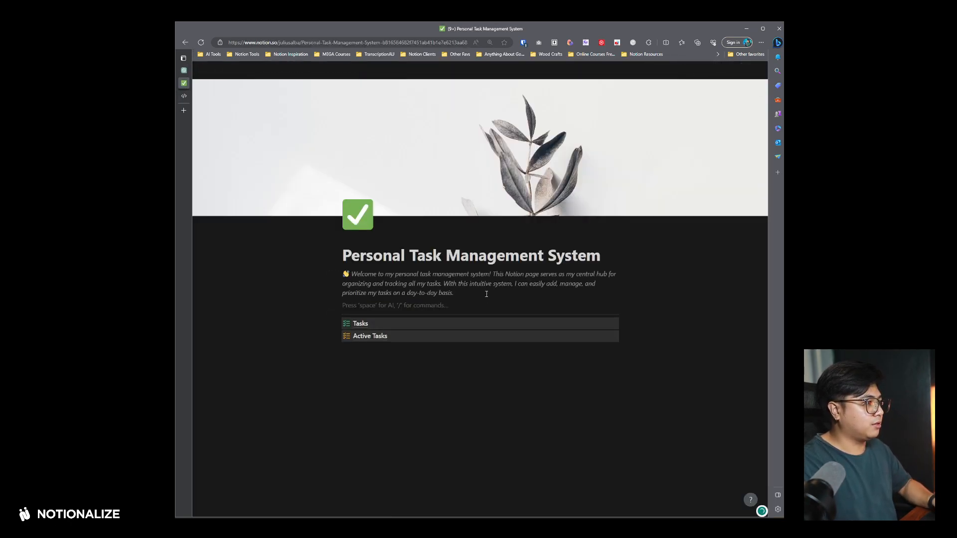
text(/toggle)
key(Return)
text(Workflow instructions)
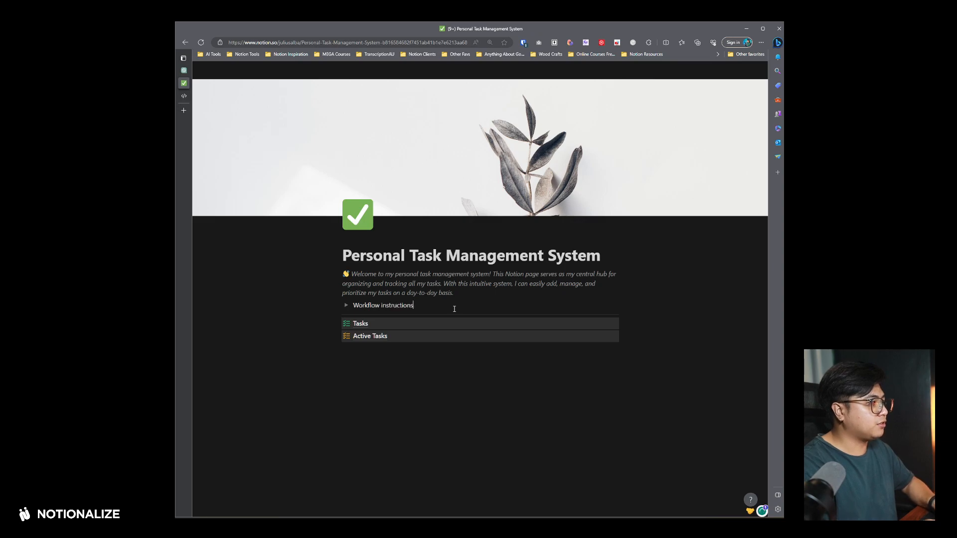
- Format the "Workflow instructions" toggle title as inline code and expand the toggle to its empty content line
key(ctrl+a)
click(507, 290)
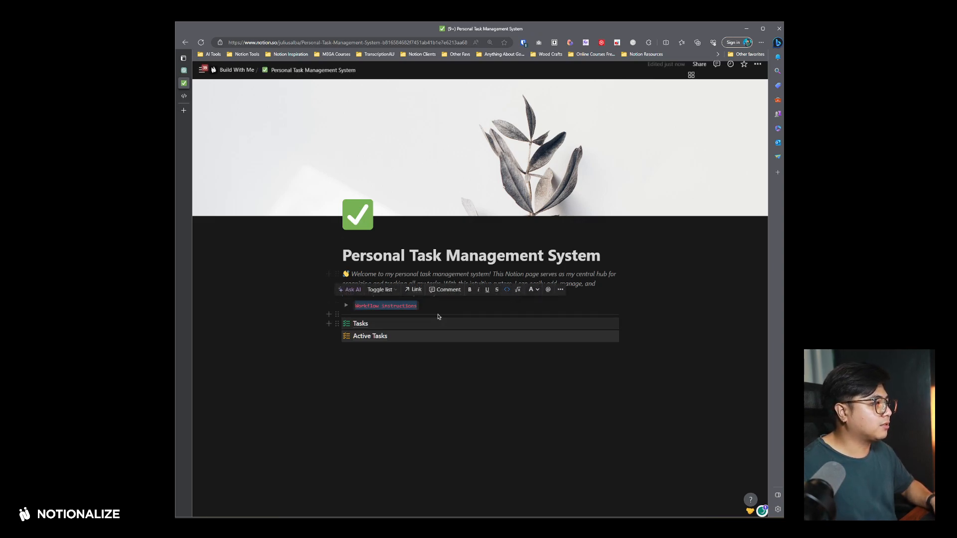
key(ctrl+Return)
click(426, 321)
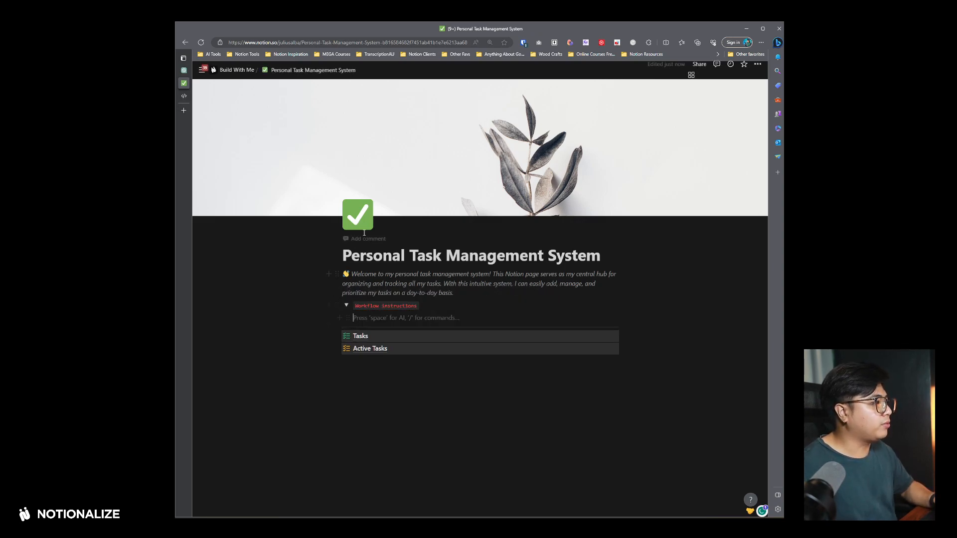
- In ChatGPT, copy the full answer on day-to-day use, from its introduction through its closing paragraph
click(184, 70)
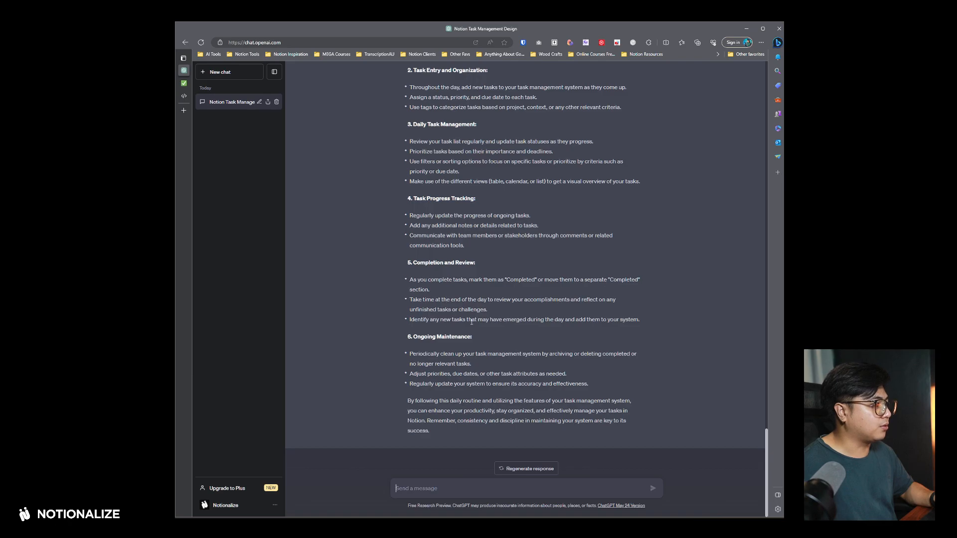
scroll(470, 325, up, 5)
drag(408, 263, 518, 435)
scroll(597, 319, down, 6)
click(539, 238)
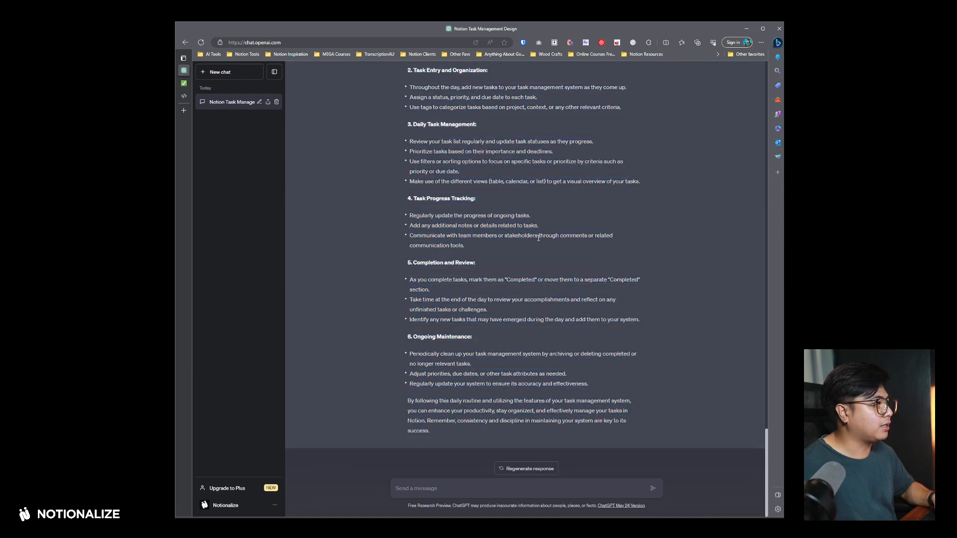
scroll(539, 238, up, 4)
drag(404, 239, 559, 239)
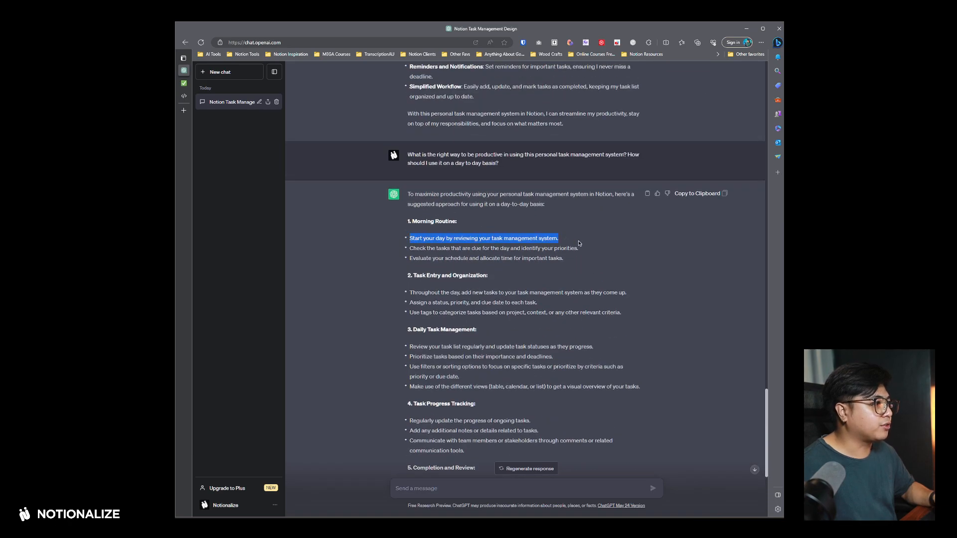
drag(407, 194, 563, 259)
click(468, 266)
drag(406, 260, 566, 259)
click(566, 267)
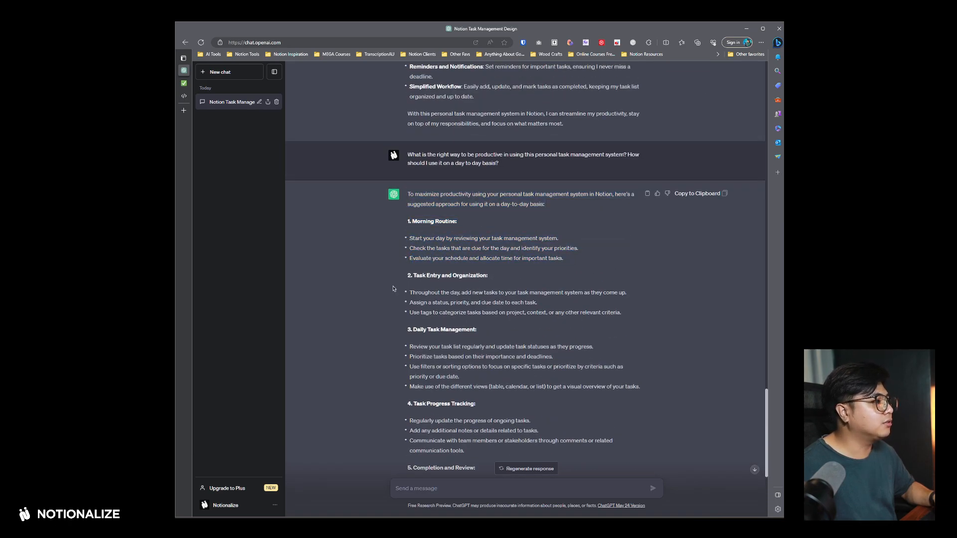
- Paste the copied ChatGPT answer inside the Workflow instructions toggle on the Notion page
click(184, 83)
click(344, 303)
scroll(448, 289, down, 4)
scroll(449, 289, down, 1)
scroll(433, 285, up, 4)
- Underline the headings Morning Routine, Task Entry and Organization, and Daily Task Management in the workflow instructions
click(421, 274)
key(ctrl+a)
key(ctrl+a)
click(437, 309)
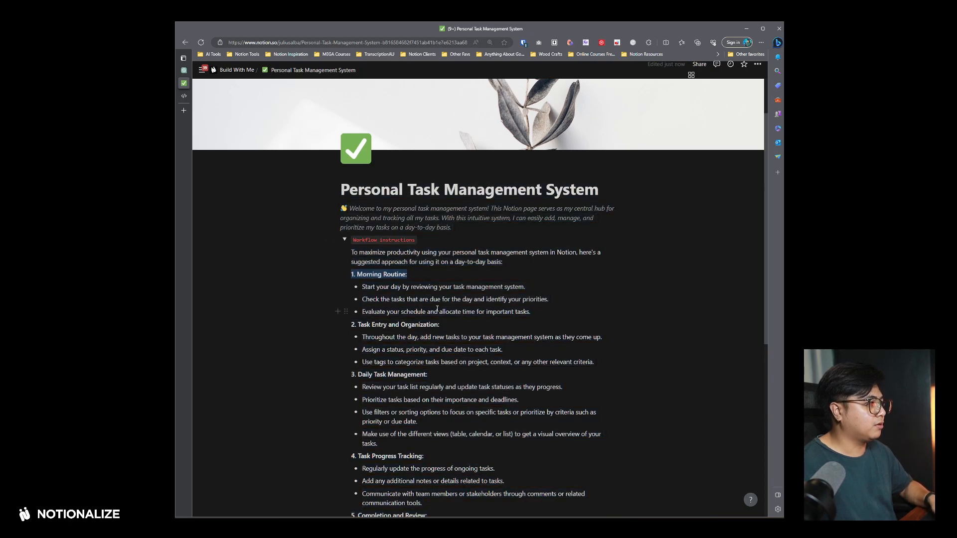
triple_click(429, 275)
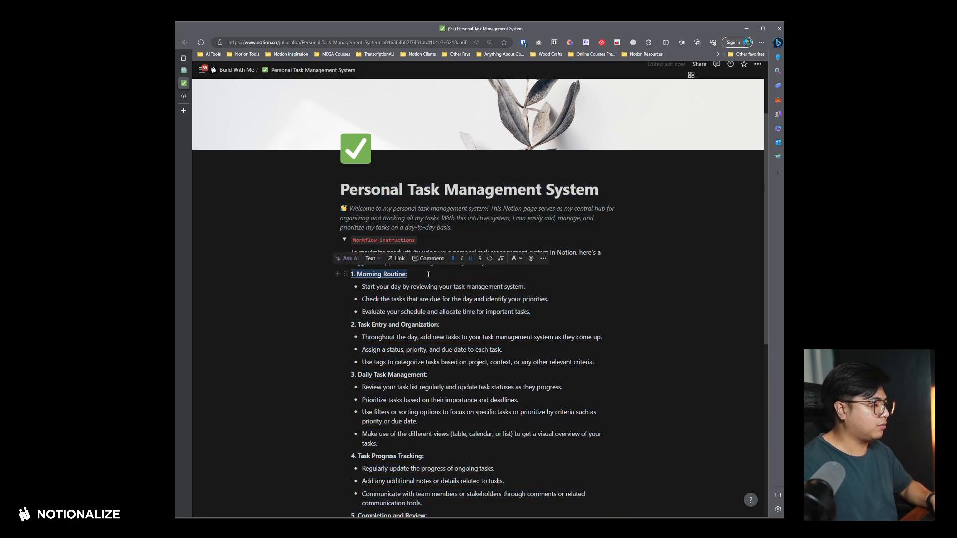
triple_click(429, 324)
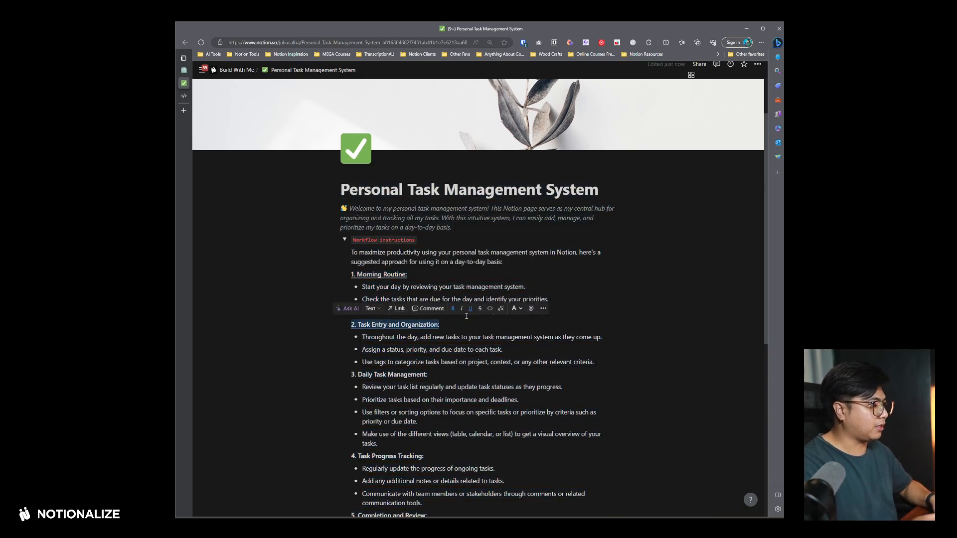
triple_click(446, 375)
key(ctrl+u)
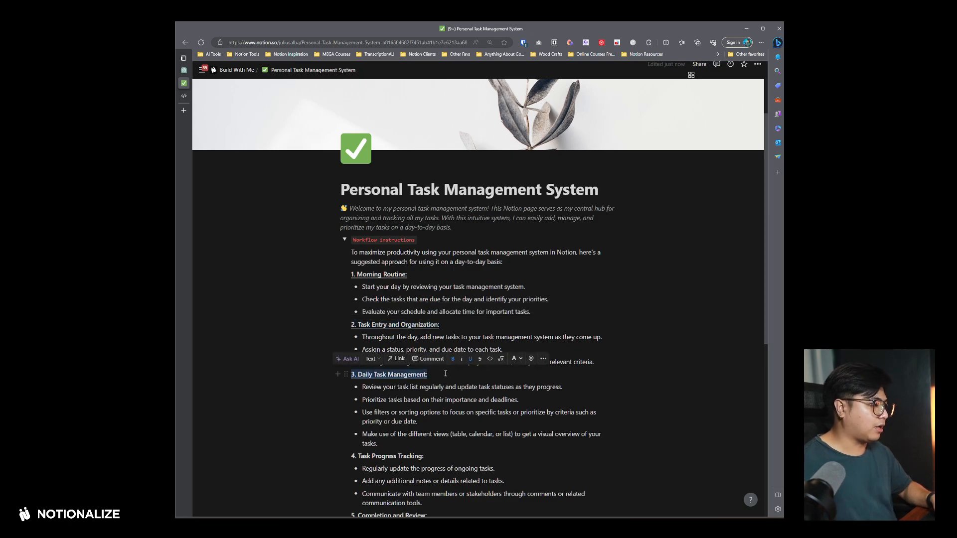
- Underline the headings Task Progress Tracking, Completion and Review, and Ongoing Maintenance in the workflow instructions
triple_click(443, 456)
scroll(448, 399, down, 4)
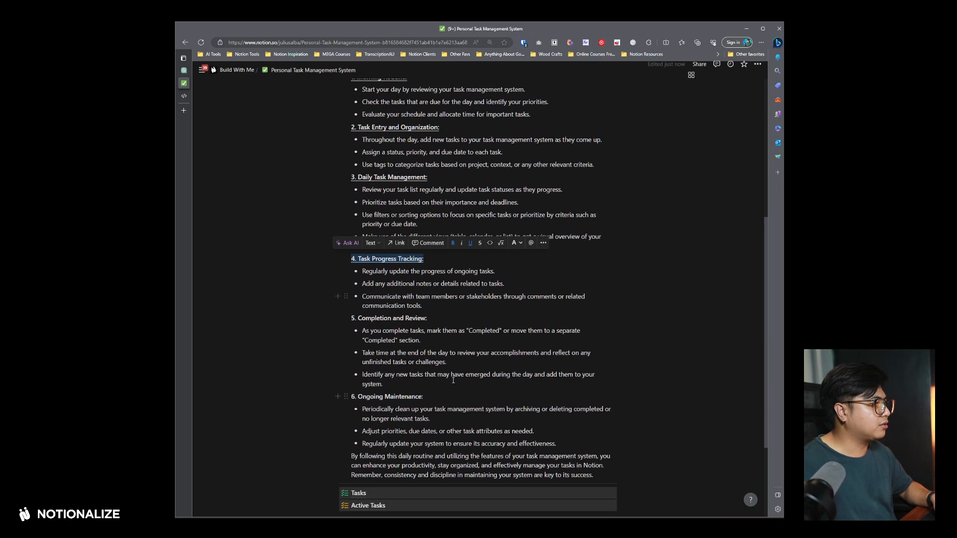
triple_click(454, 317)
key(ctrl+u)
click(447, 398)
triple_click(446, 398)
key(ctrl+u)
- Insert a blank line above the closing paragraph of the workflow instructions and color that paragraph's text orange
click(571, 443)
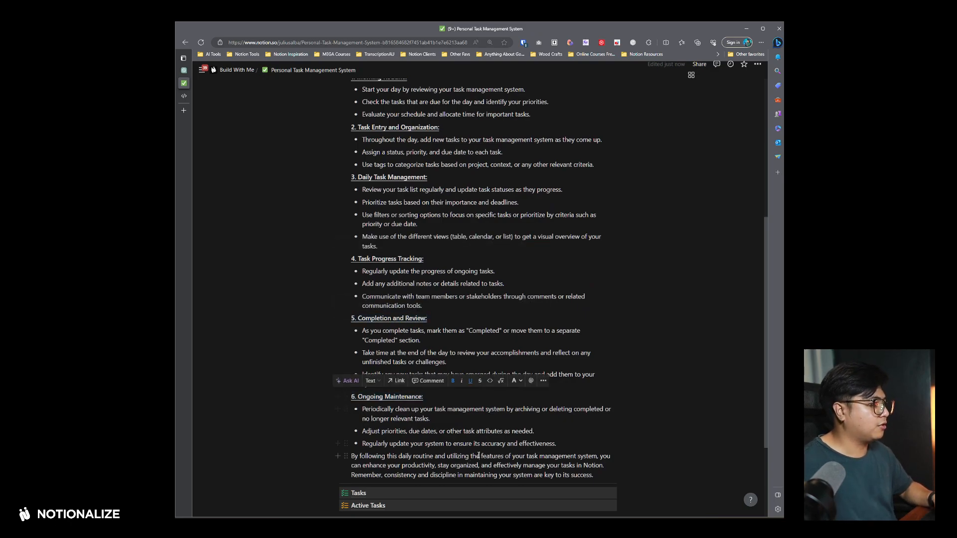
key(Return)
key(Return)
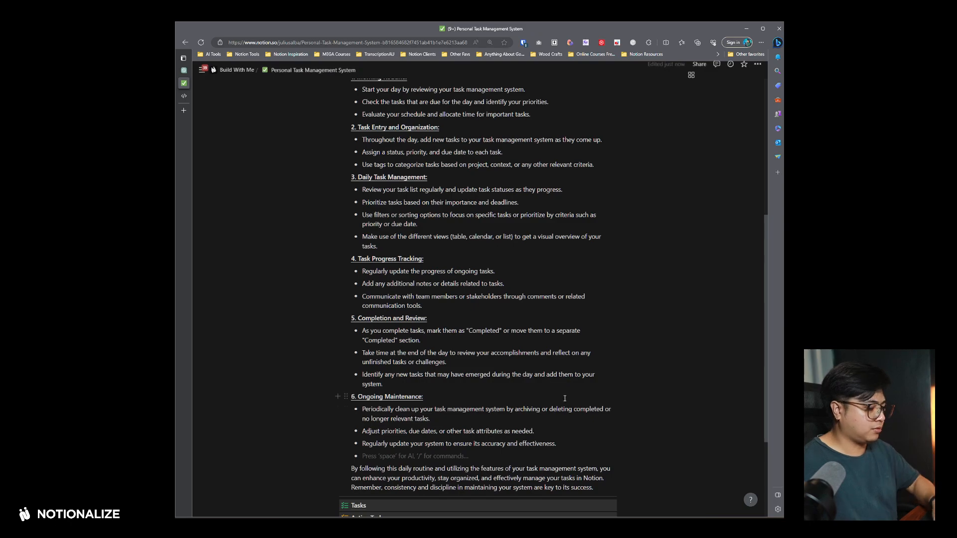
scroll(579, 383, down, 3)
triple_click(559, 338)
click(542, 309)
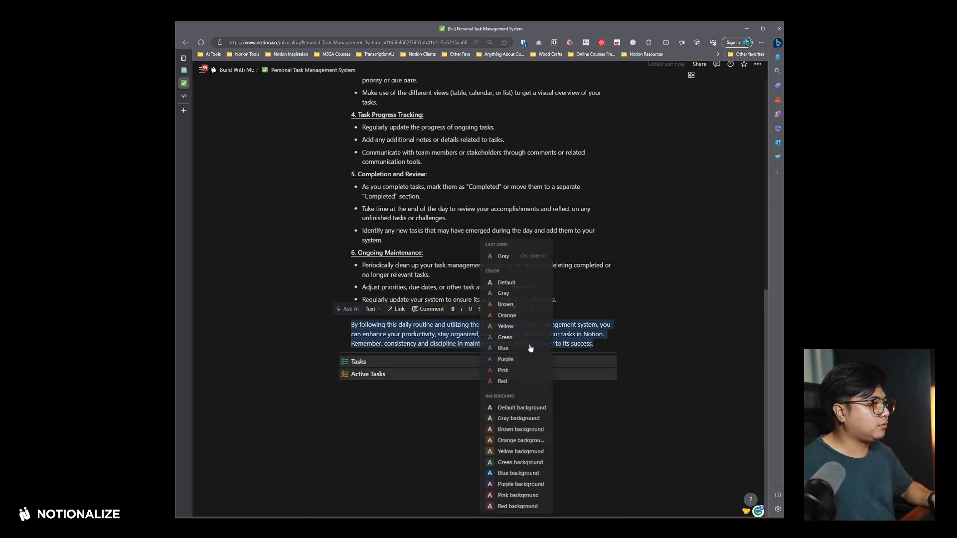
click(506, 327)
click(514, 309)
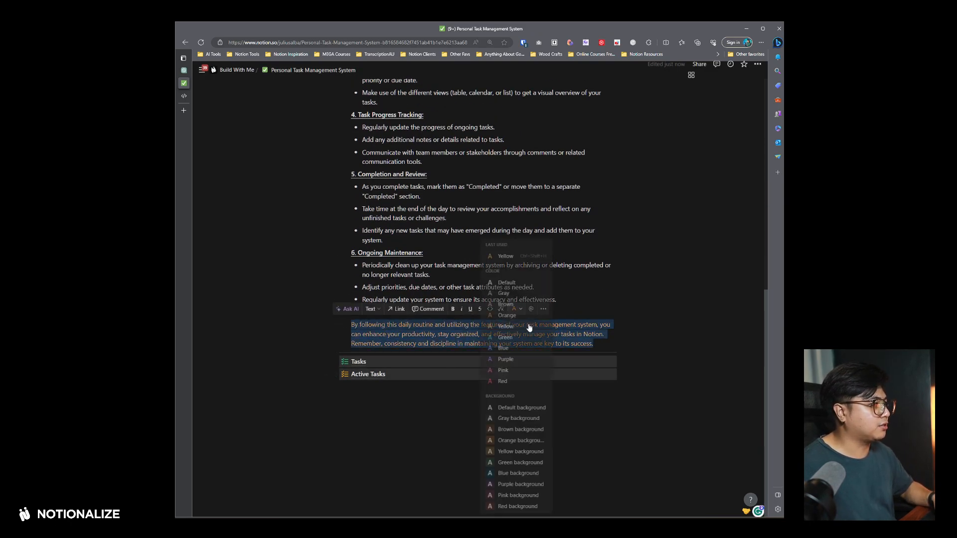
click(508, 316)
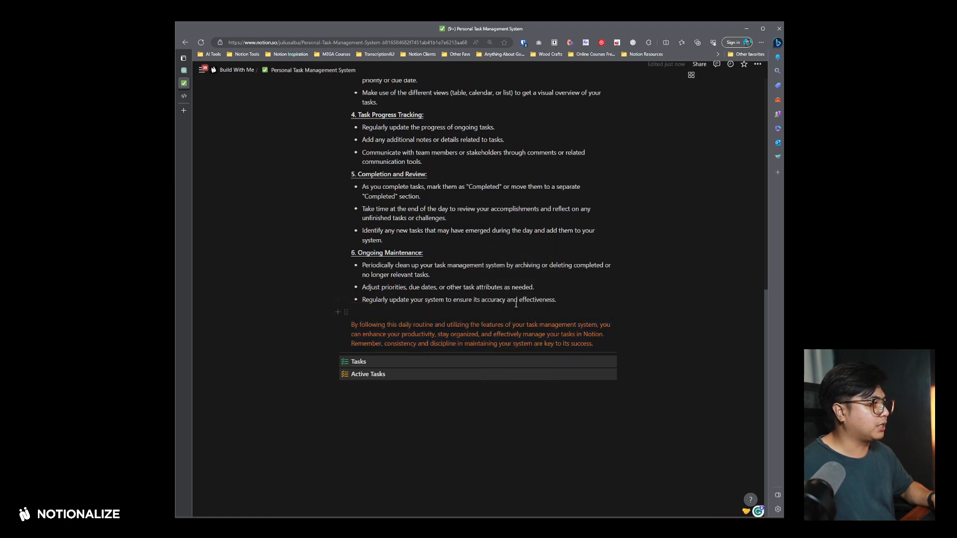
- Collapse the Workflow instructions toggle, try moving it below Active Tasks, and undo the move
scroll(516, 249, up, 5)
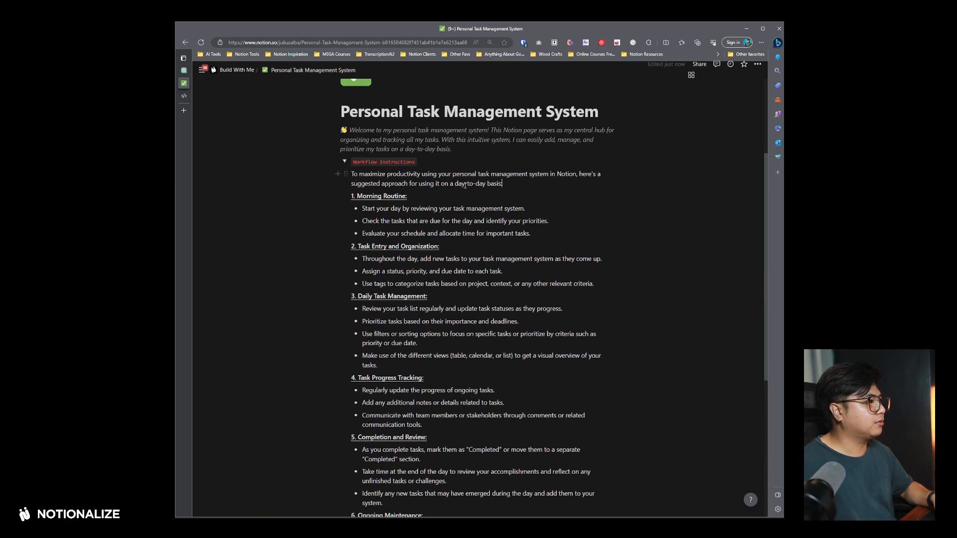
click(344, 162)
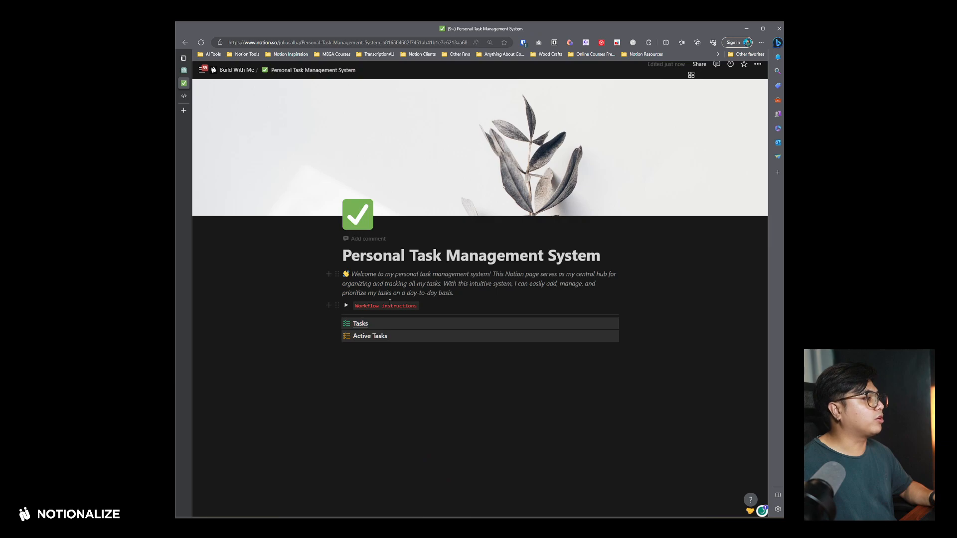
drag(342, 308, 455, 368)
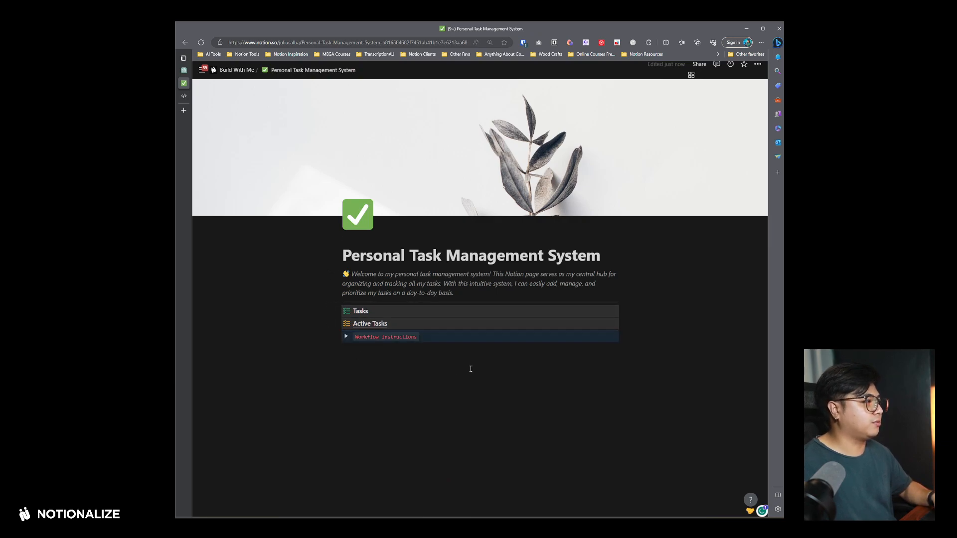
key(ctrl+z)
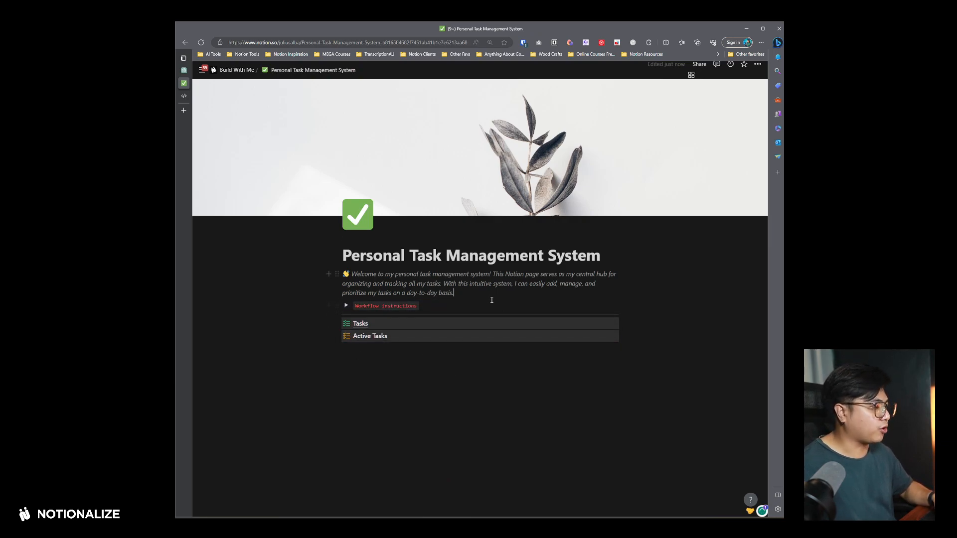
- Give the Workflow instructions toggle a gray background, check its expanded contents, and collapse it
click(337, 305)
mouse_move(277, 359)
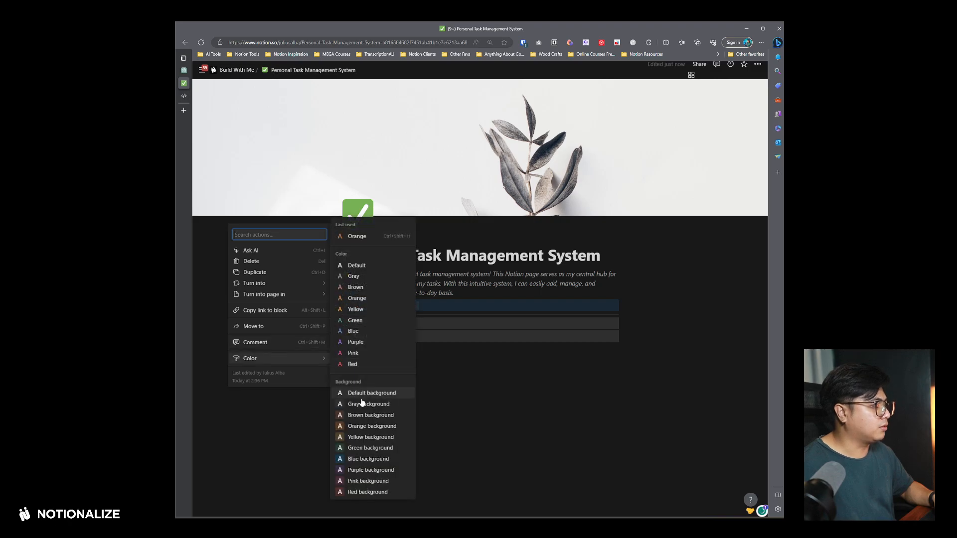
click(359, 402)
click(345, 306)
scroll(438, 287, down, 7)
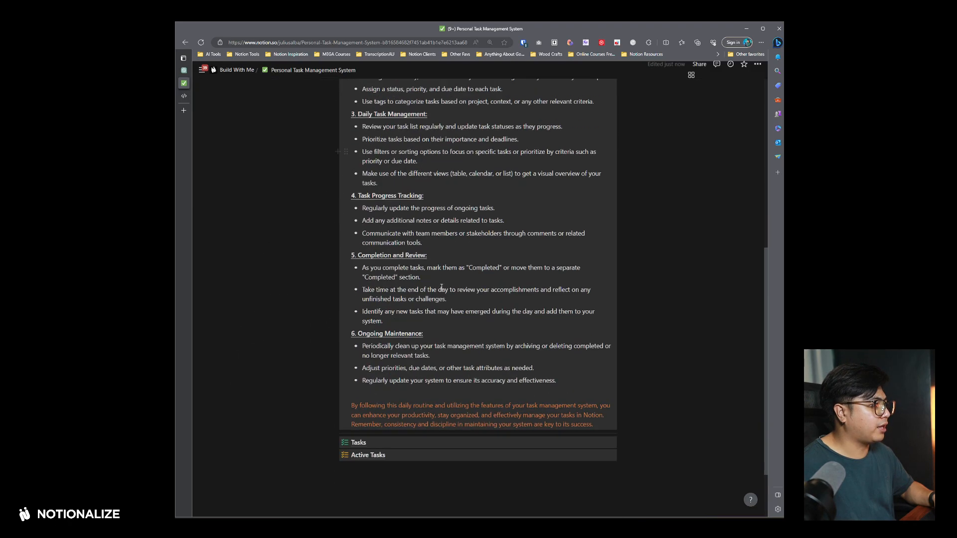
scroll(439, 286, up, 6)
click(343, 241)
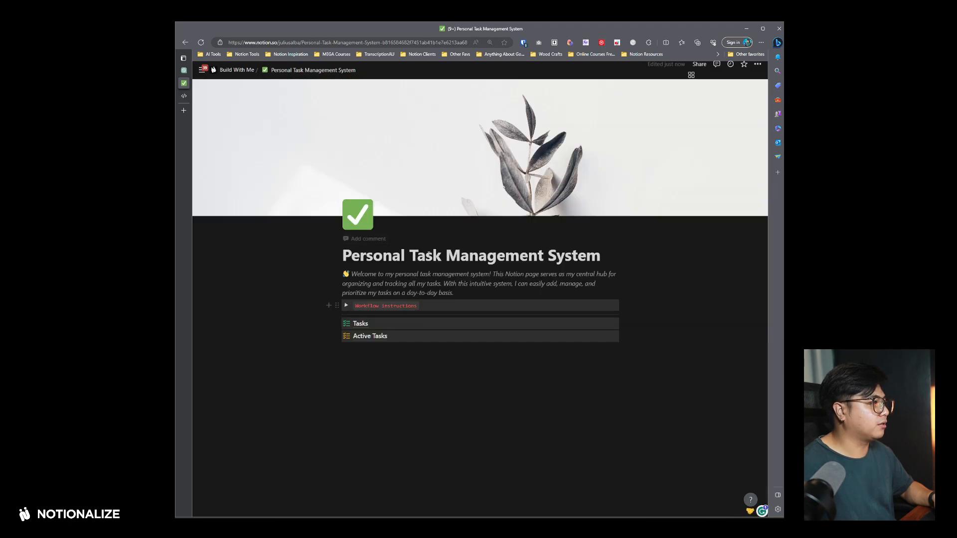
- Remove the inline code formatting from the Workflow instructions toggle title and make its text gray and italic
triple_click(451, 305)
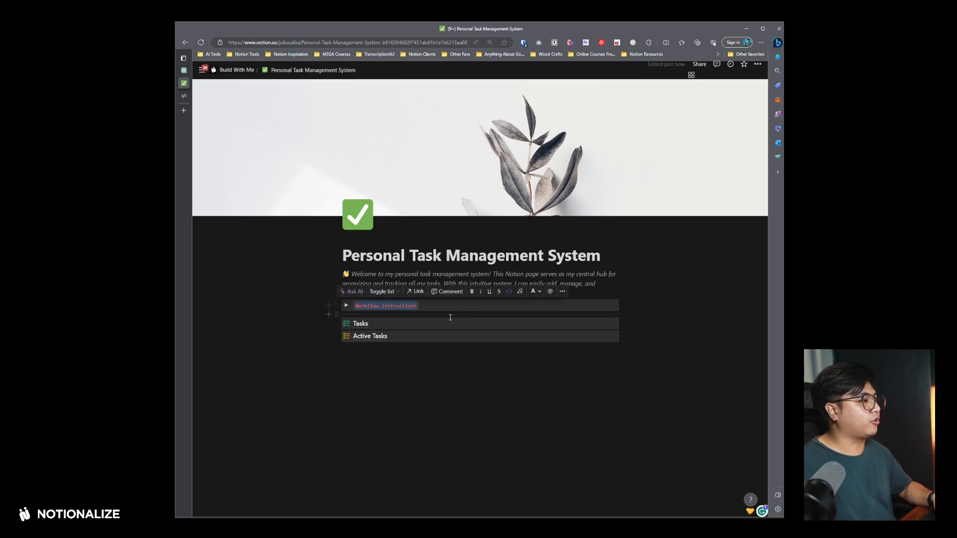
click(508, 292)
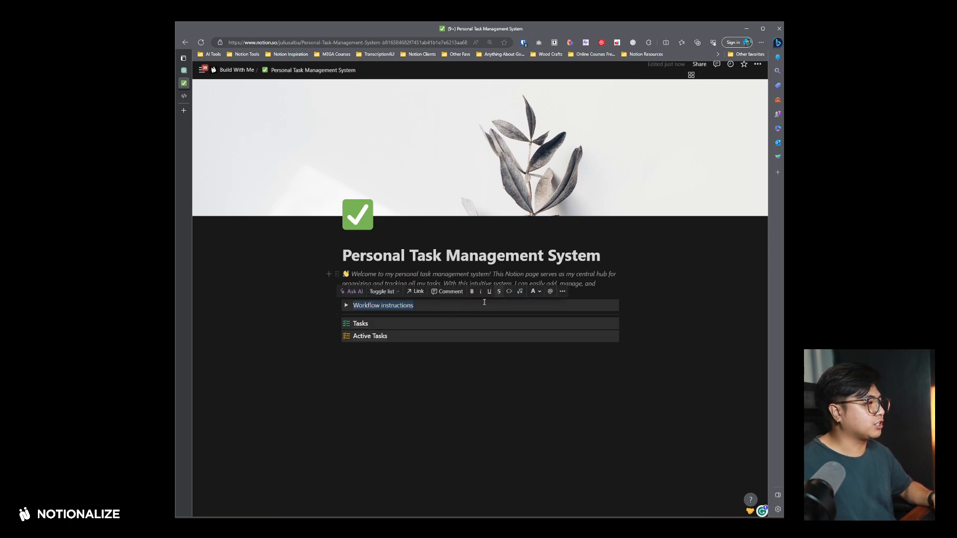
click(534, 291)
click(511, 299)
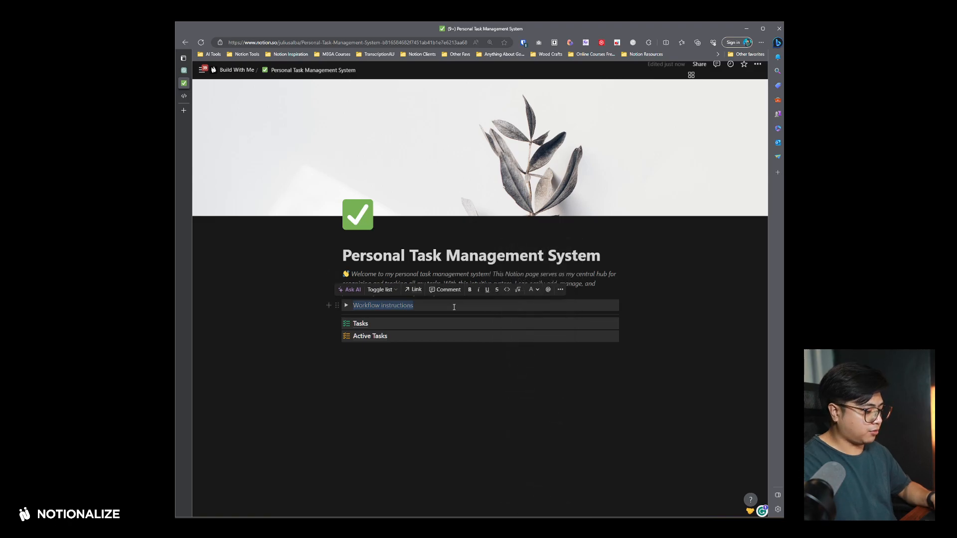
key(ctrl+i)
click(494, 309)
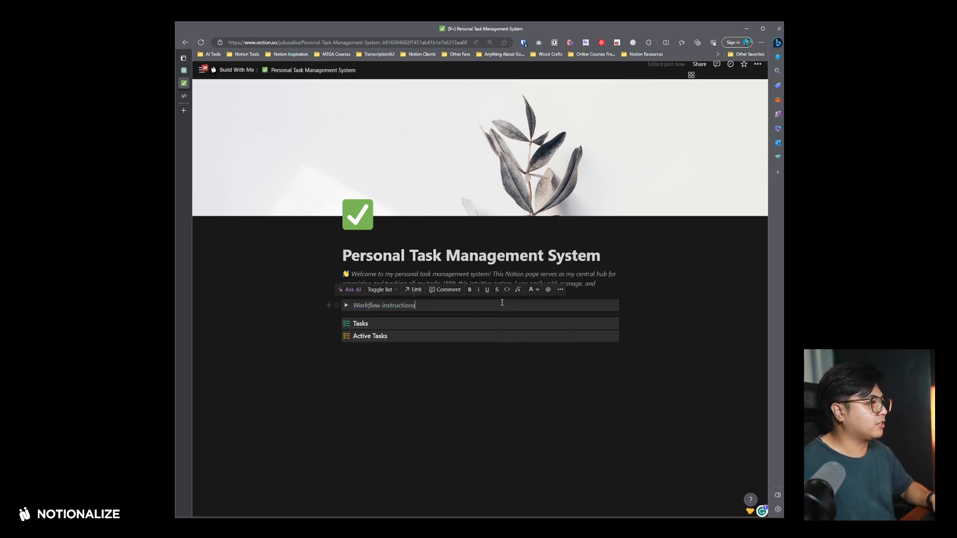
- Expand the Workflow instructions toggle and color the Morning Routine heading's text yellow
click(346, 306)
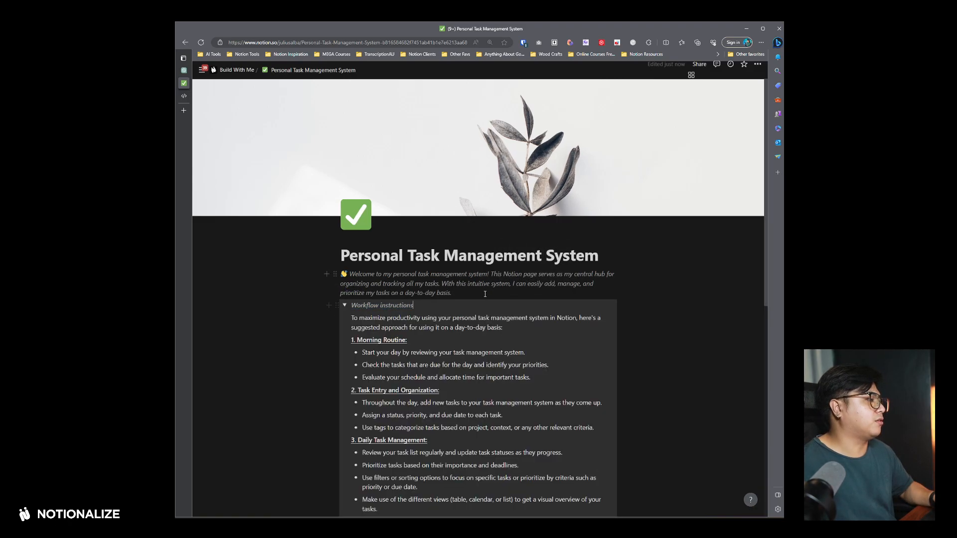
scroll(482, 282, down, 6)
scroll(483, 282, up, 3)
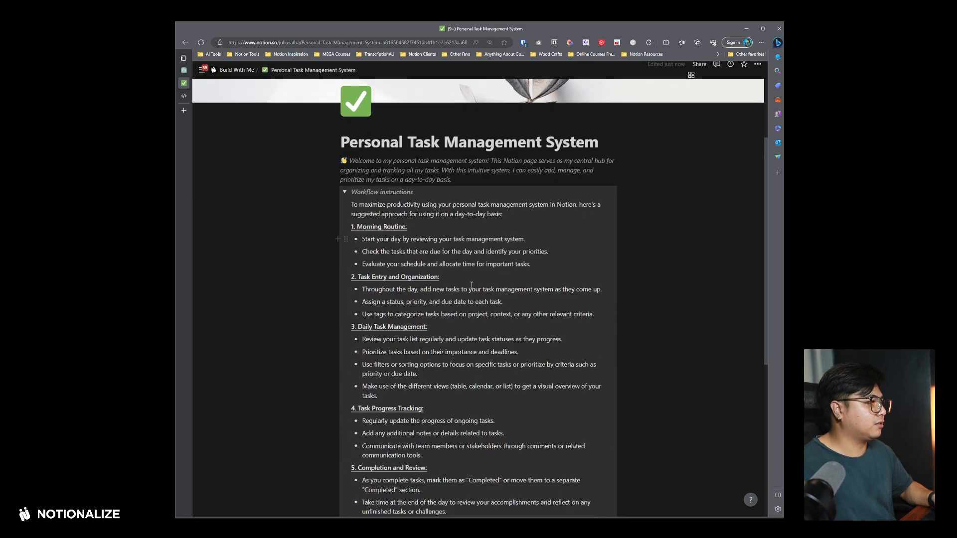
triple_click(407, 209)
click(517, 193)
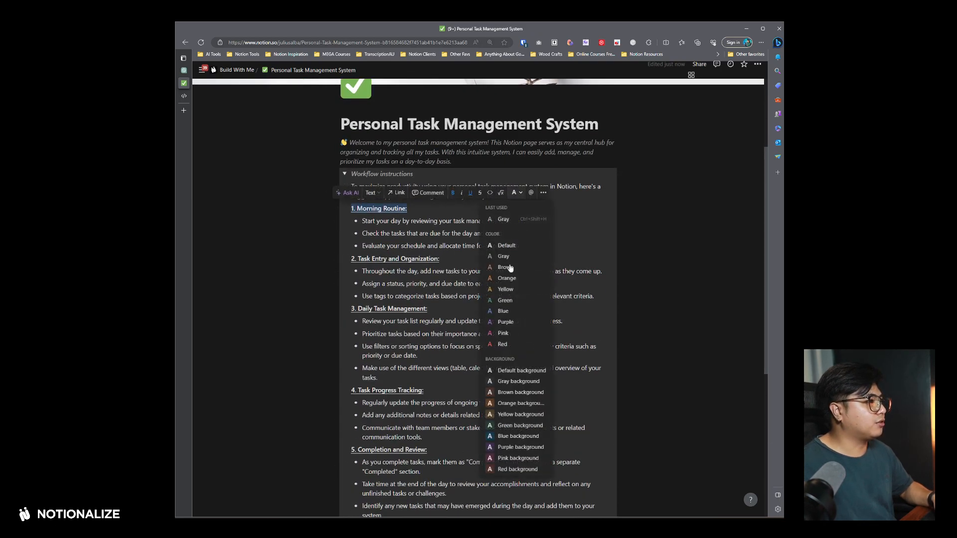
click(511, 293)
- Apply the same yellow text color to the Task Entry and Organization and Daily Task Management headings
click(460, 260)
triple_click(460, 259)
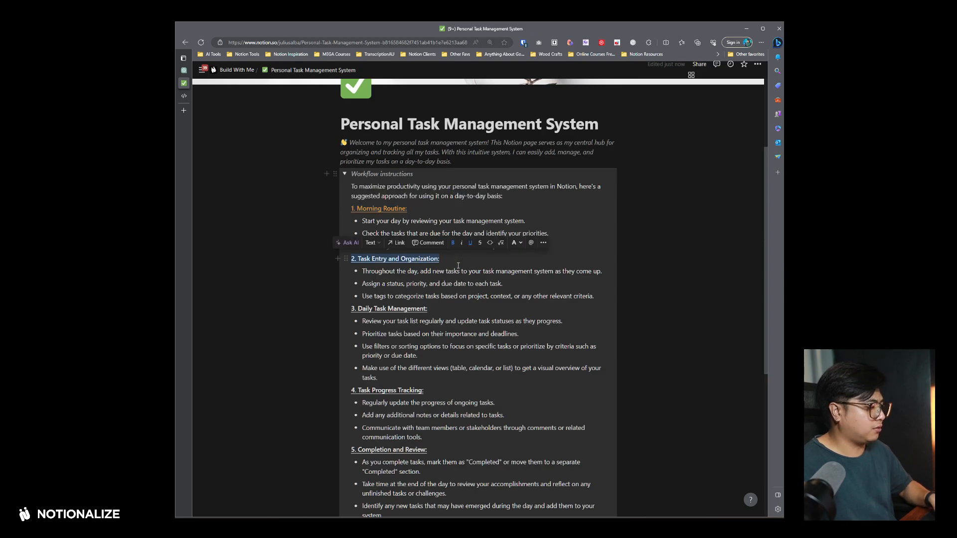
key(ctrl+shift+h)
click(450, 314)
key(shift+Home)
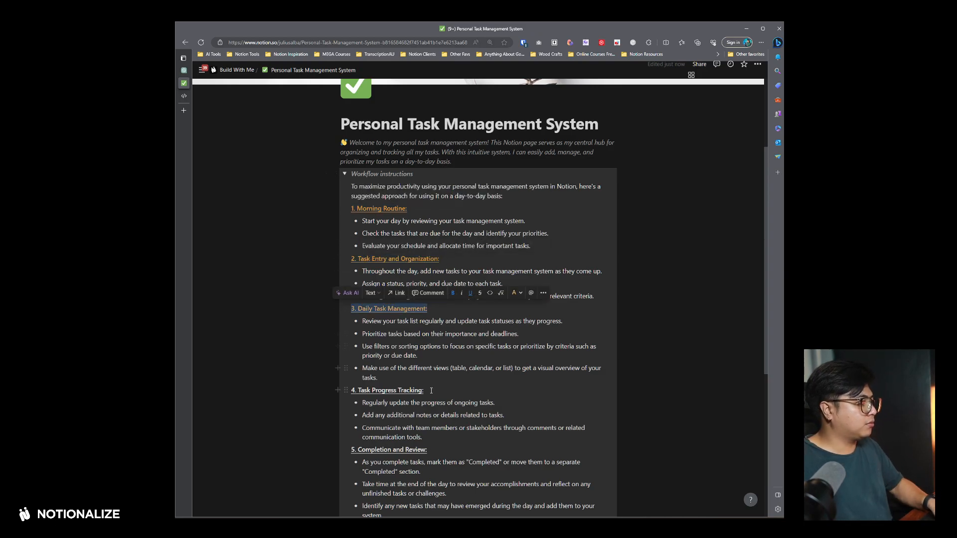
key(ctrl+shift+h)
- Apply the yellow text color to the Task Progress Tracking and Completion and Review headings
click(432, 390)
key(shift+Home)
key(ctrl+shift+h)
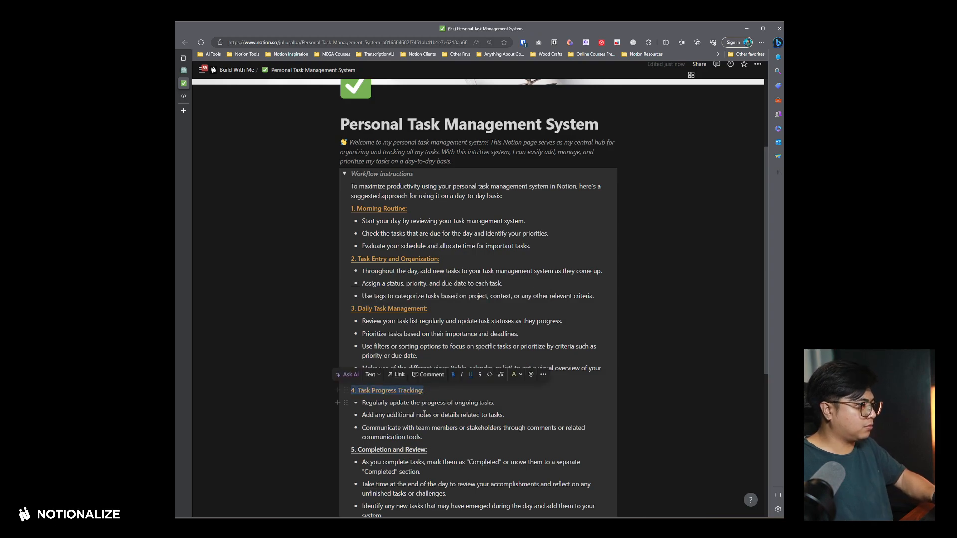
click(436, 449)
key(shift+Home)
key(ctrl+shift+h)
click(442, 462)
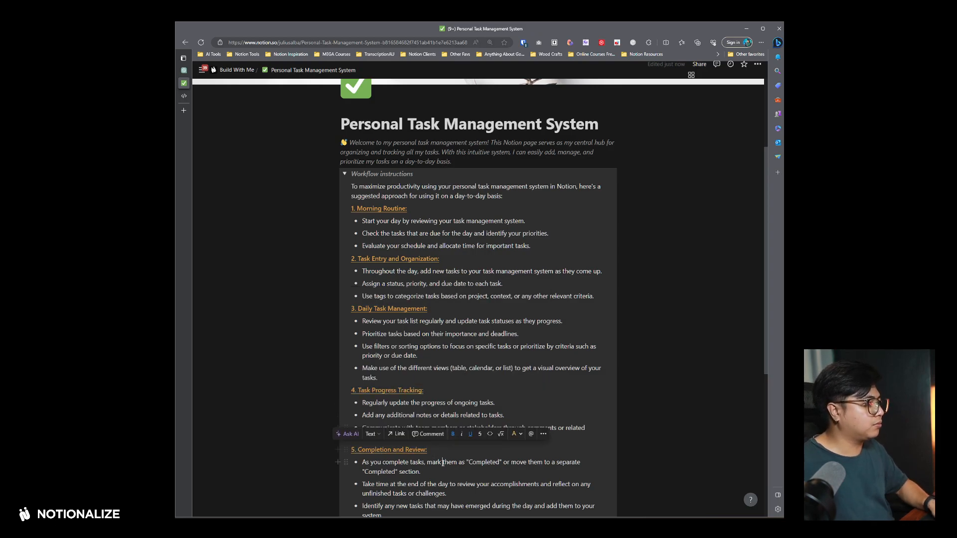
- Color the Ongoing Maintenance heading's text yellow and collapse the Workflow instructions toggle
scroll(441, 373, down, 3)
key(shift+Home)
key(ctrl+shift+h)
click(449, 399)
scroll(448, 379, up, 3)
scroll(414, 299, up, 2)
click(346, 240)
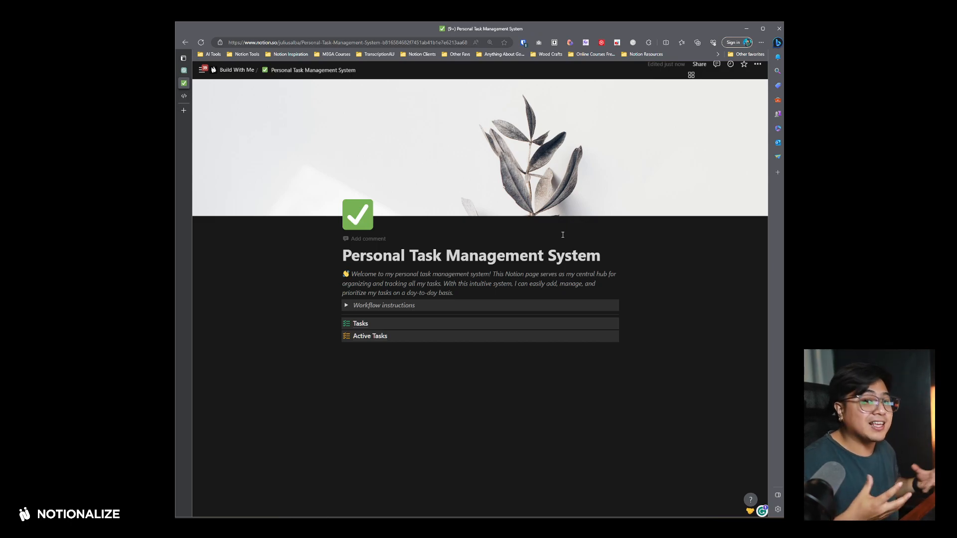
- Switch to ChatGPT and send the prompt "Make the instructions more simple and easy to understand"
mouse_move(245, 109)
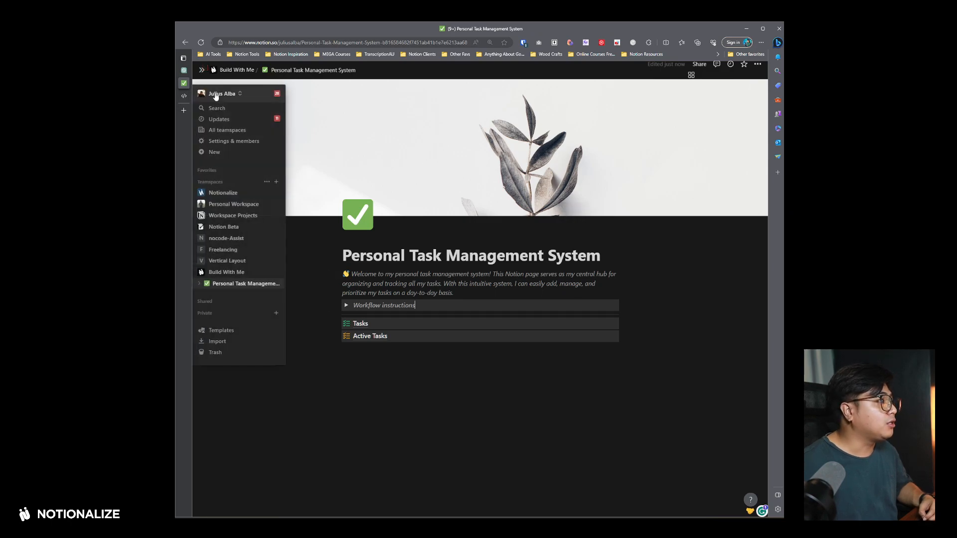
mouse_move(183, 72)
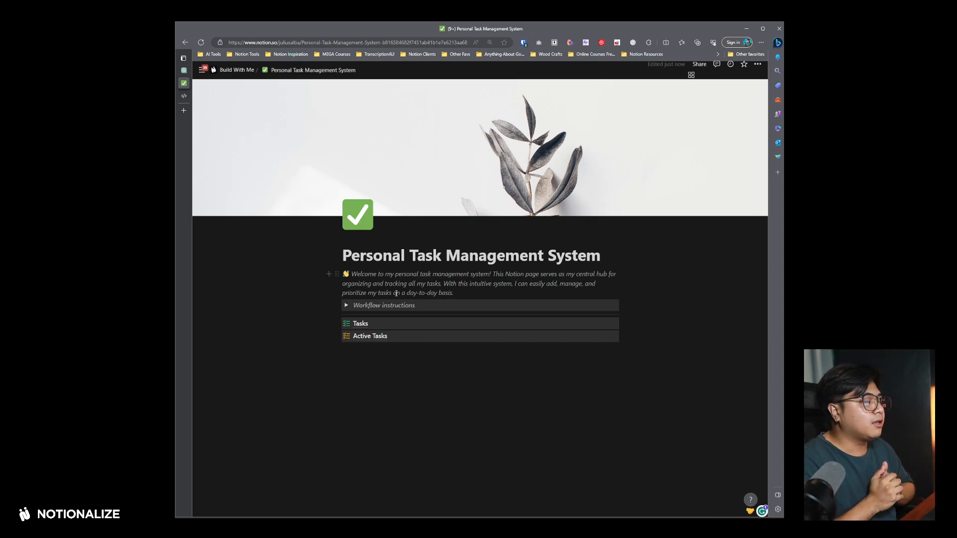
click(184, 70)
scroll(460, 150, down, 4)
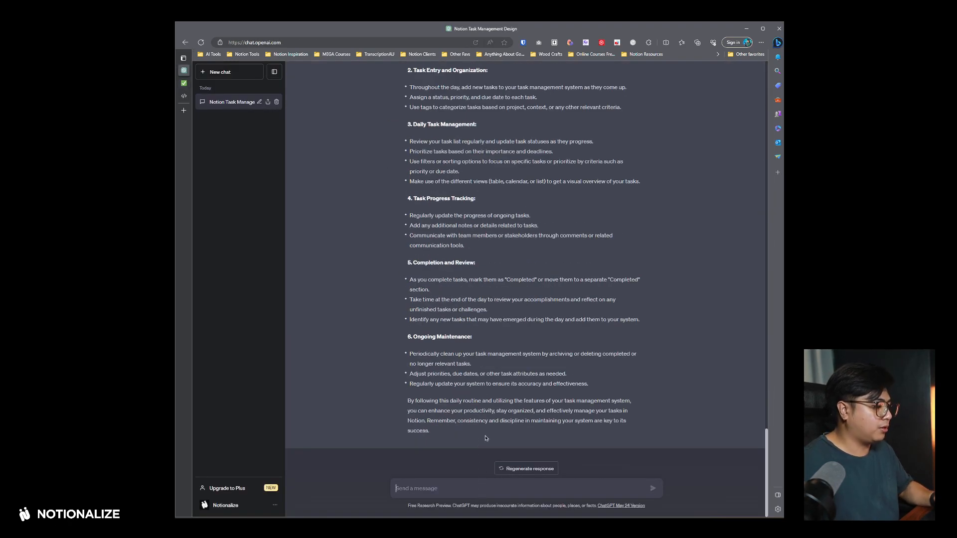
text(Make the instructions more simple and easy)
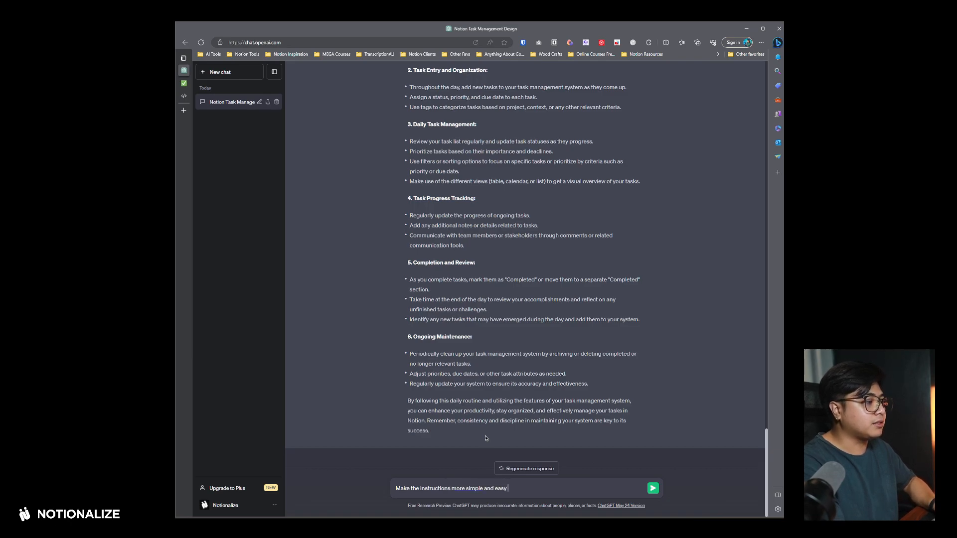
text( to understand)
key(Return)
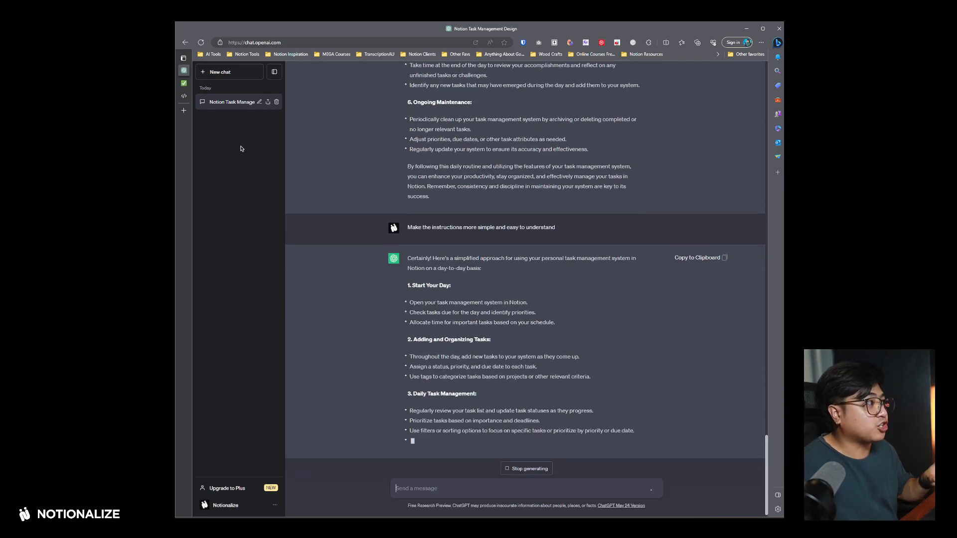
- Compare the workflow instructions in Notion with ChatGPT's simplified version, return to Notion, and collapse the toggle
click(183, 84)
click(344, 305)
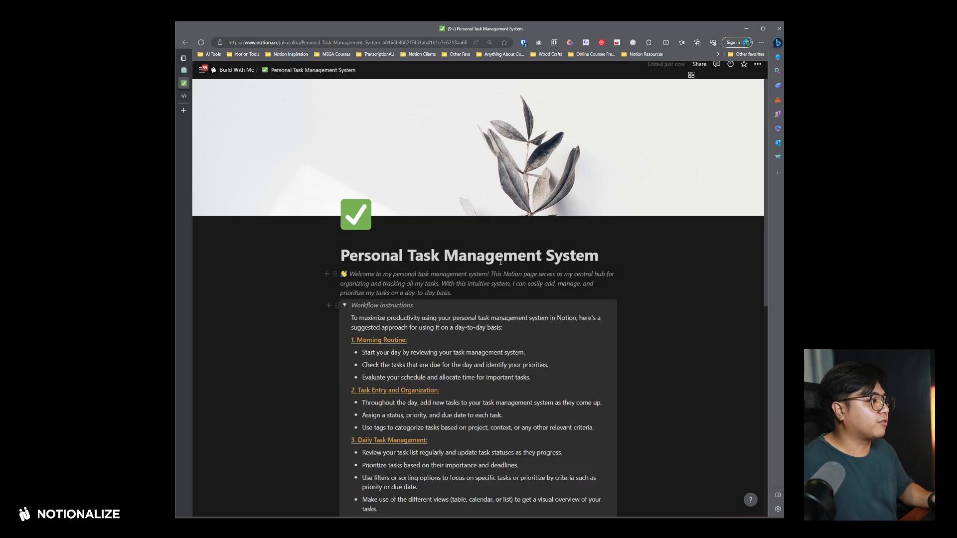
scroll(511, 289, down, 4)
click(184, 71)
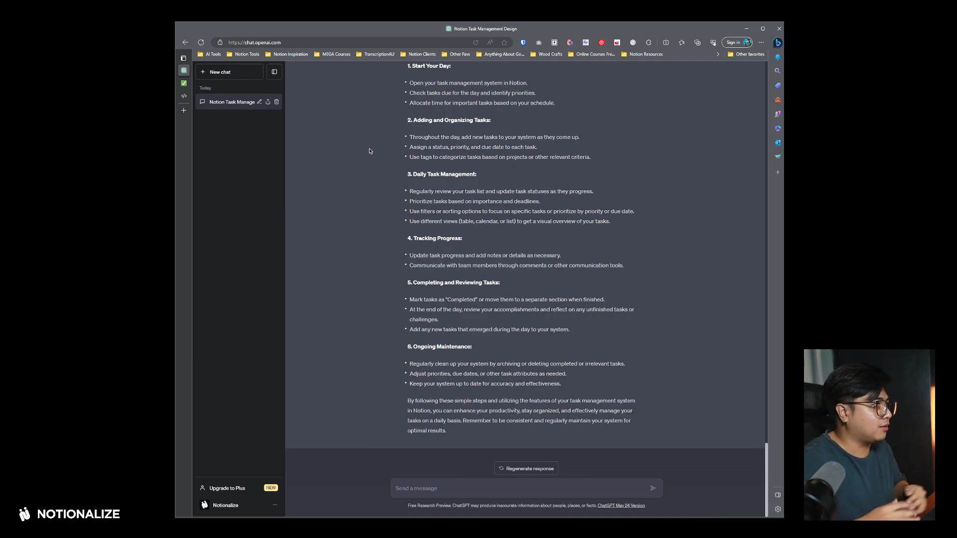
click(183, 84)
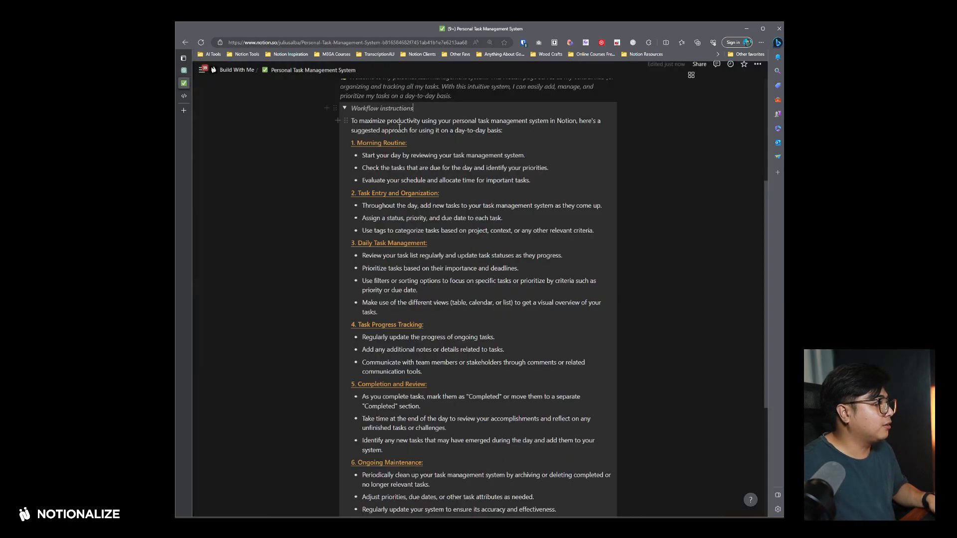
click(345, 109)
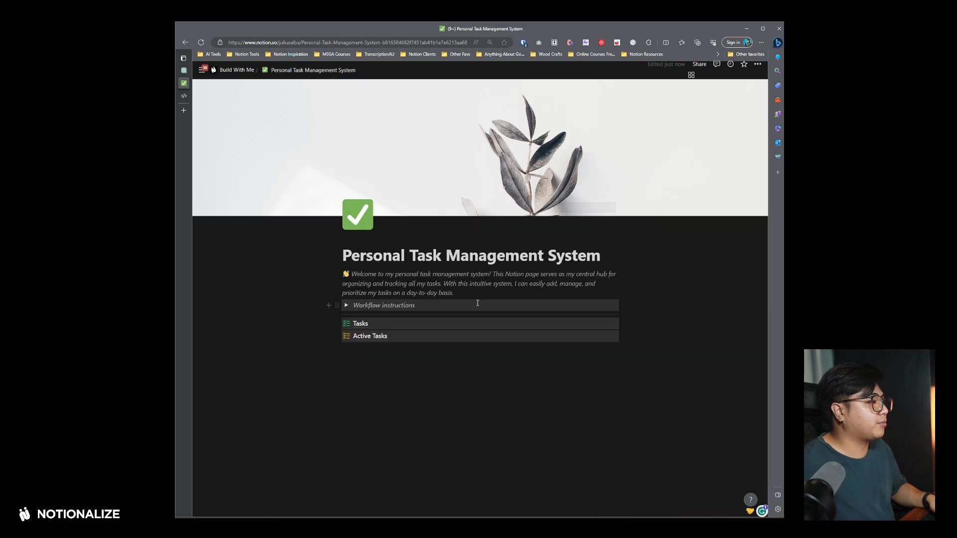